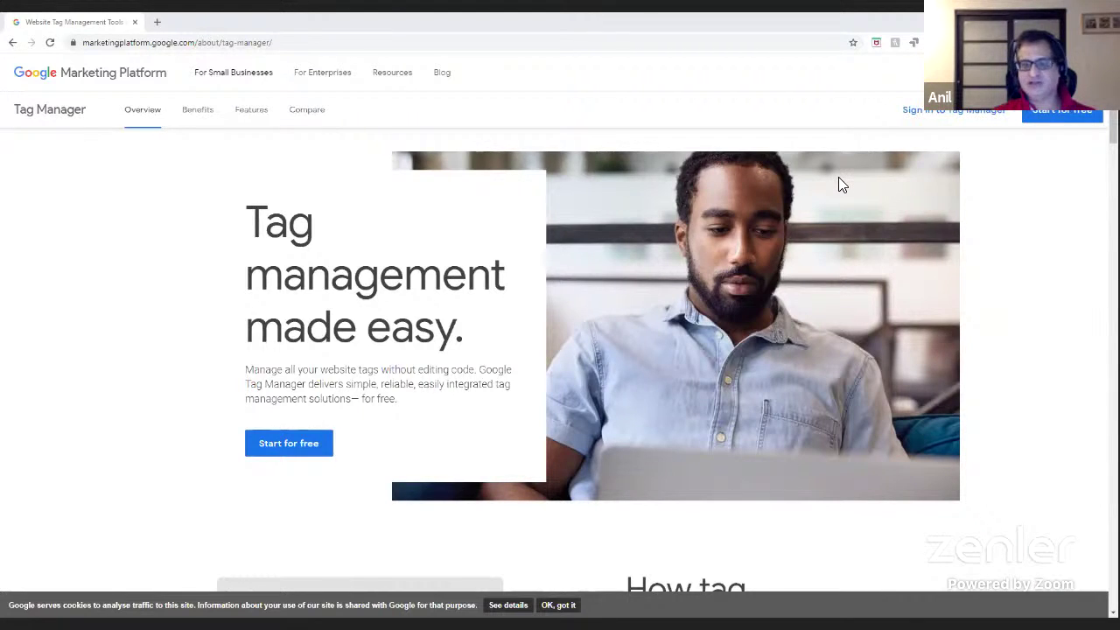
- Sign in to Tag Manager to reach the All accounts list
click(954, 110)
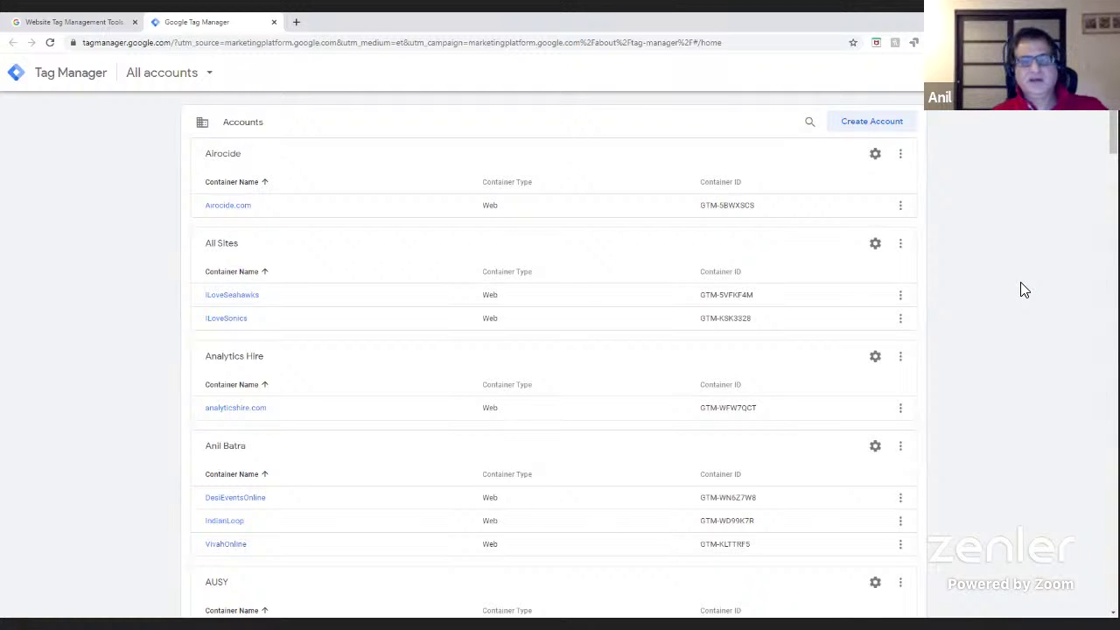
- Start a new Tag Manager account named 'Test -GA Academy 1'
click(868, 124)
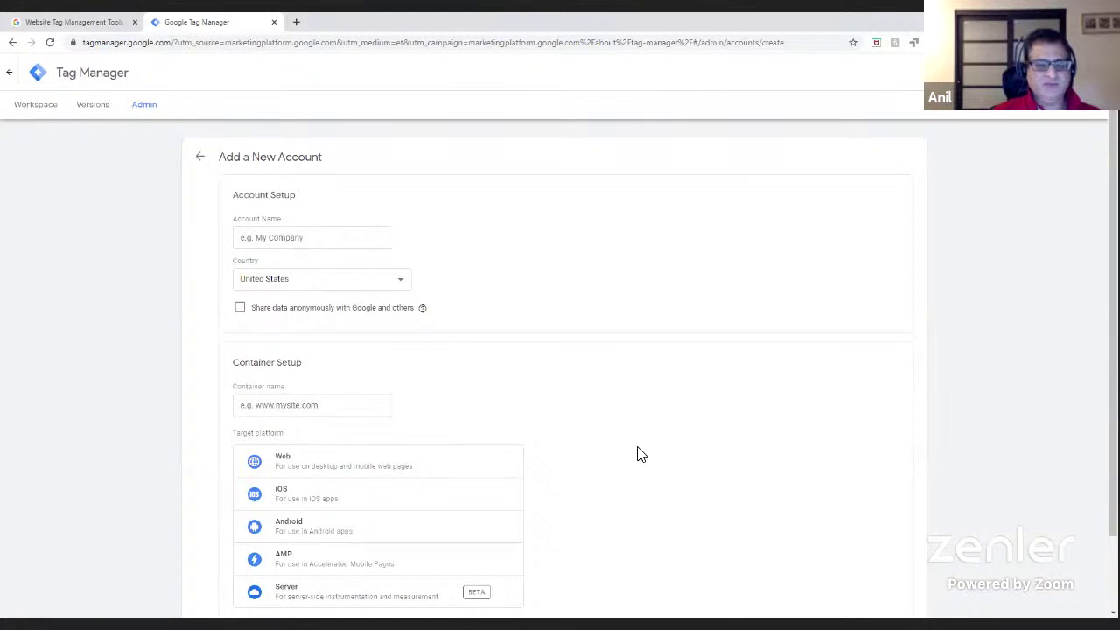
scroll(637, 454, down, 1)
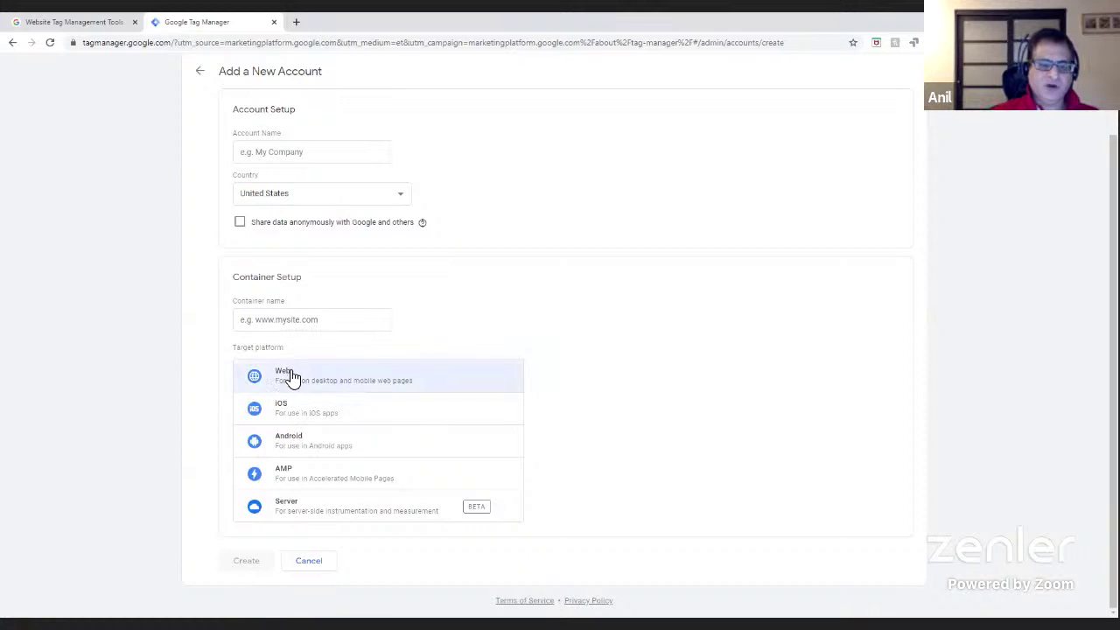
click(289, 154)
text(Test)
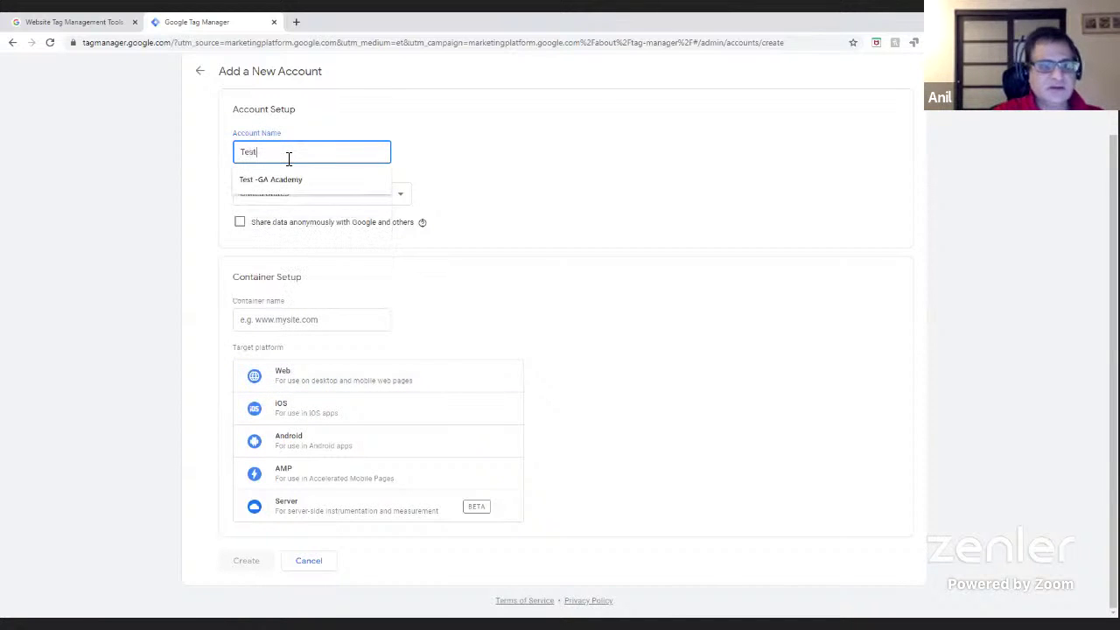
key(Down)
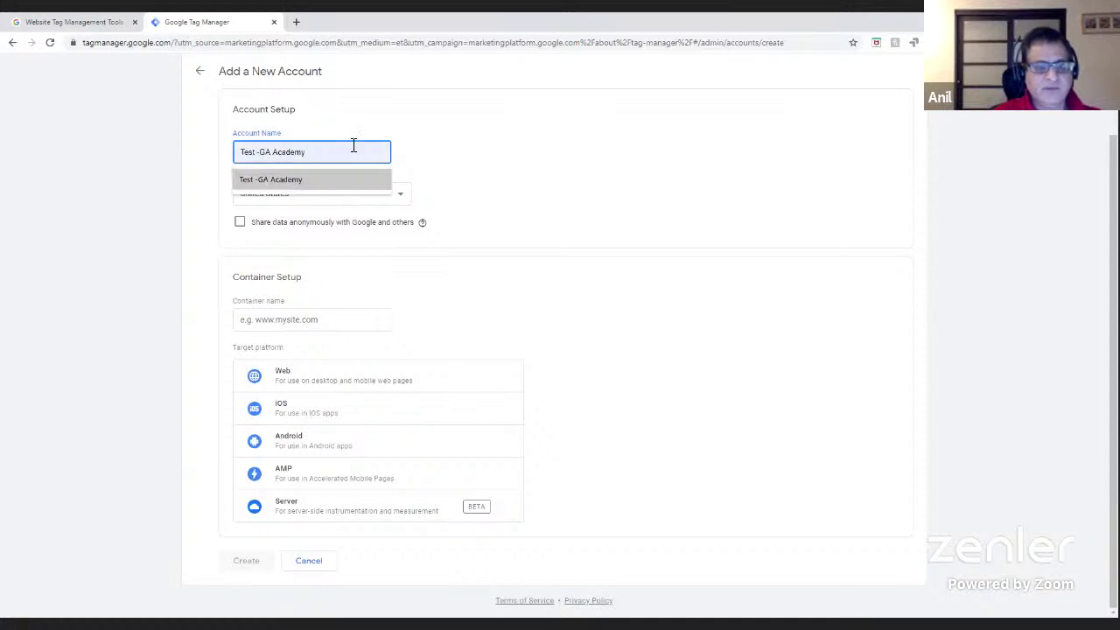
click(299, 180)
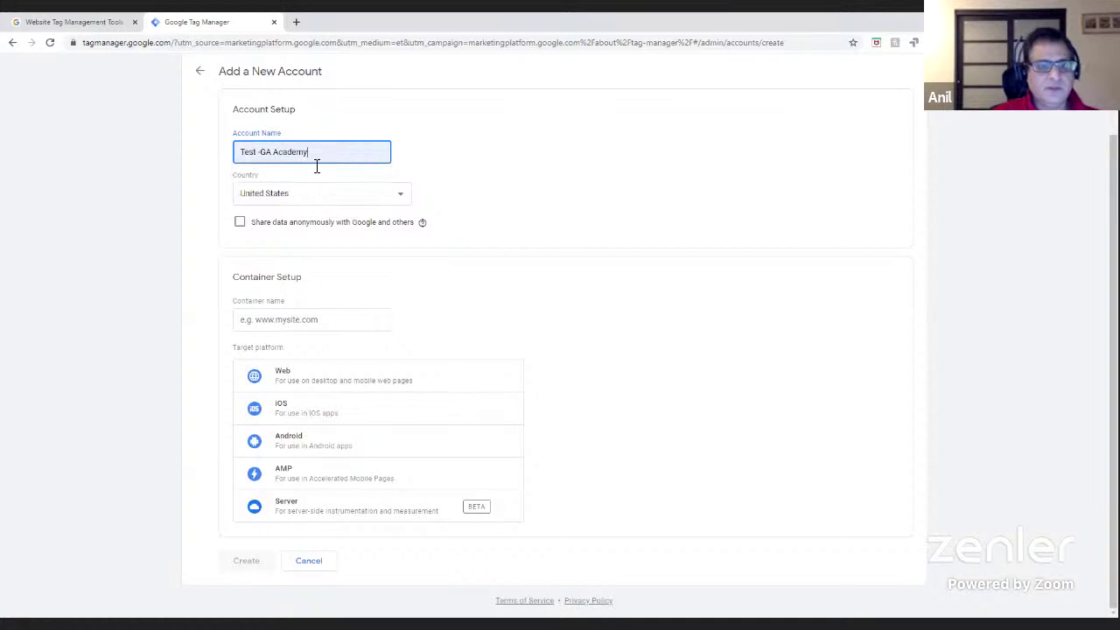
text(1)
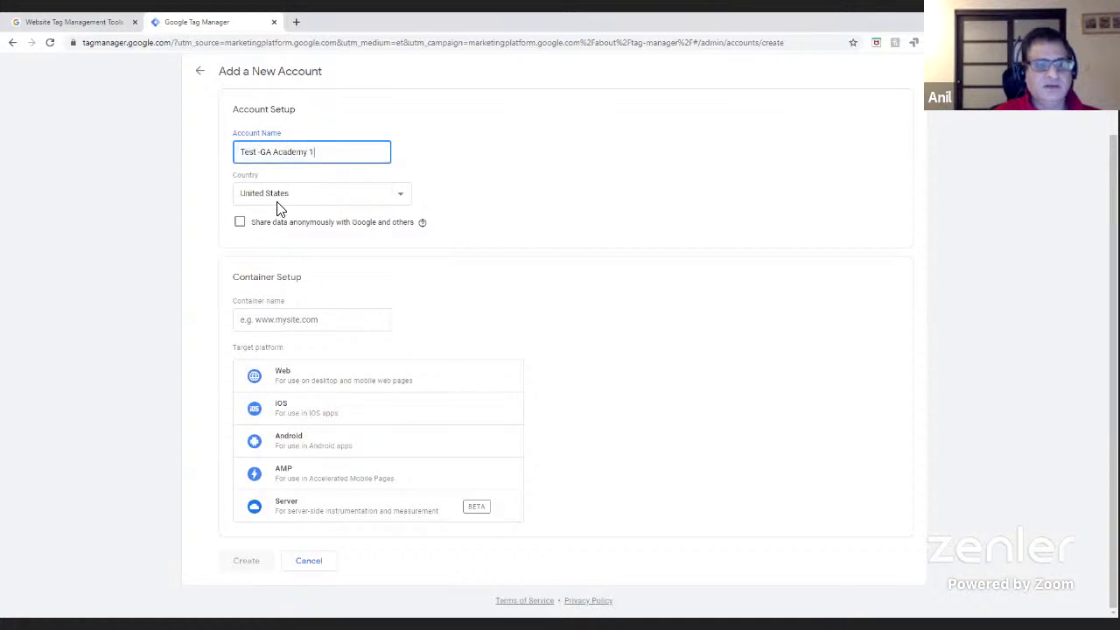
click(285, 320)
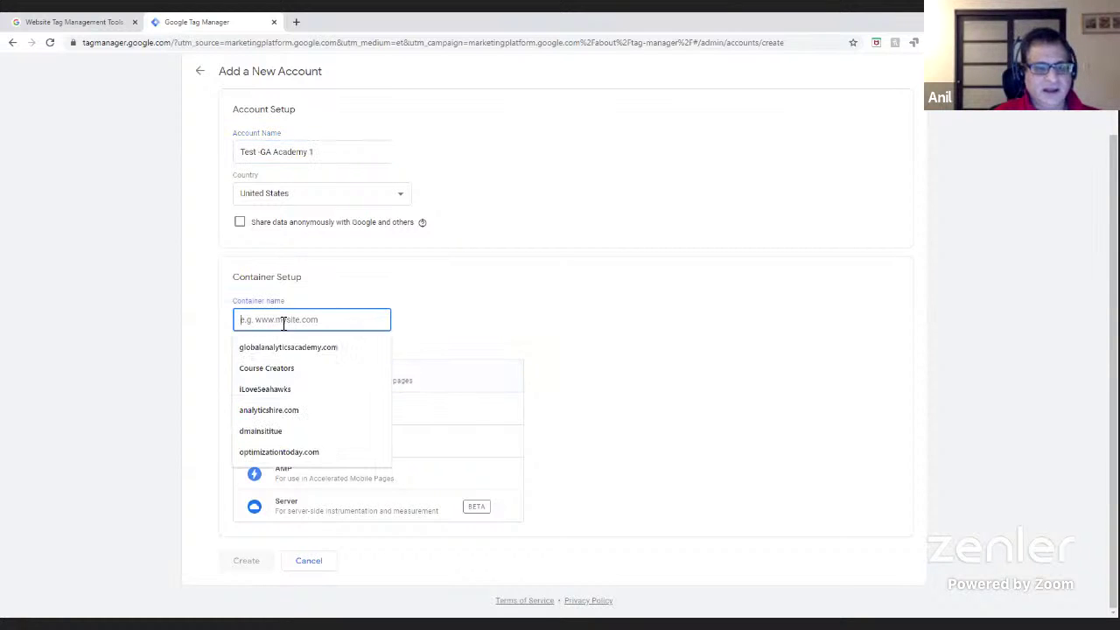
text(www.anilbatra.com)
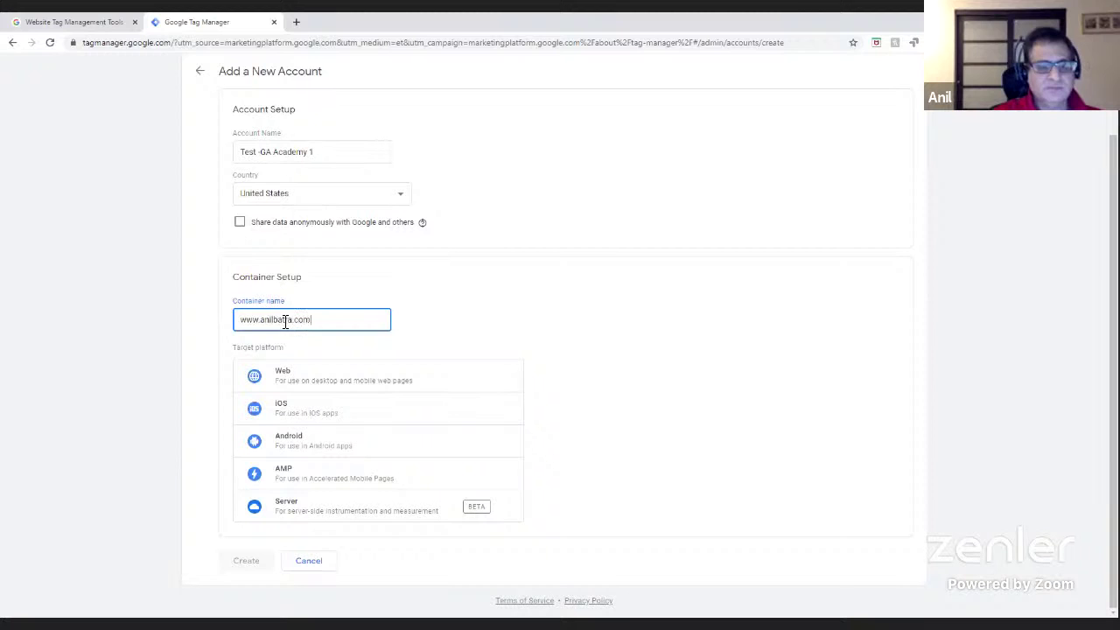
click(308, 380)
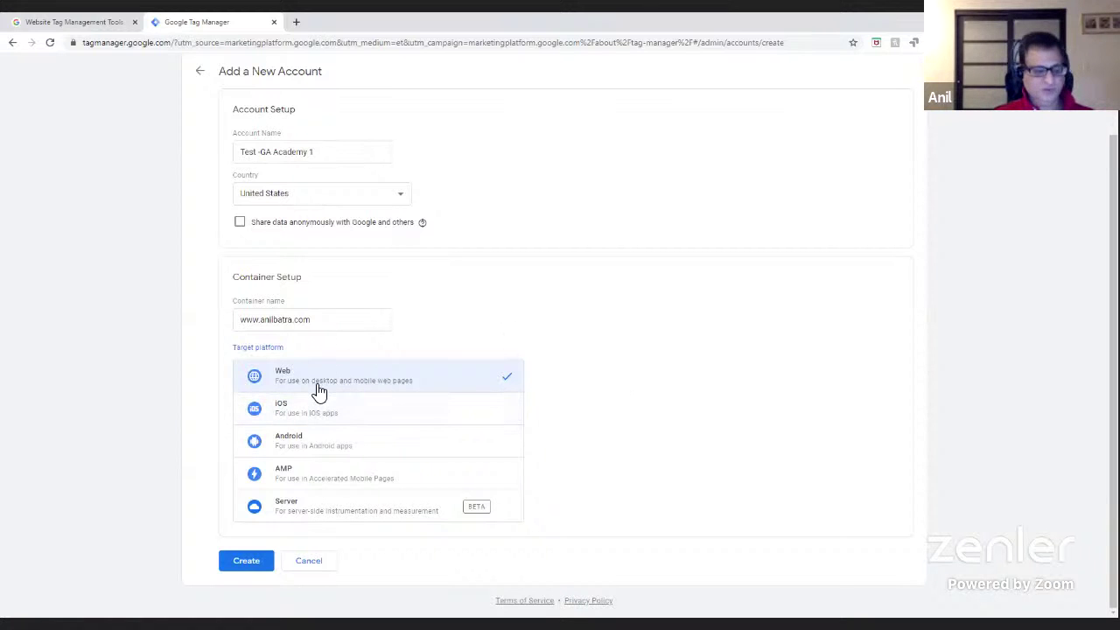
- Create the account, accepting the Terms of Service and GDPR Data Processing Terms
click(245, 565)
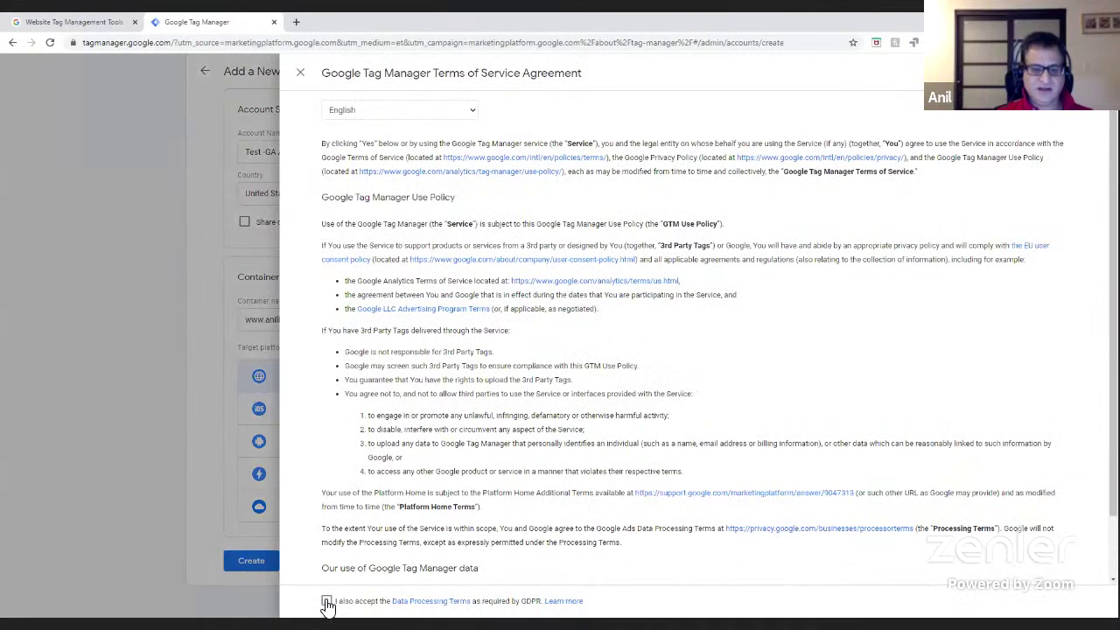
scroll(647, 495, down, 2)
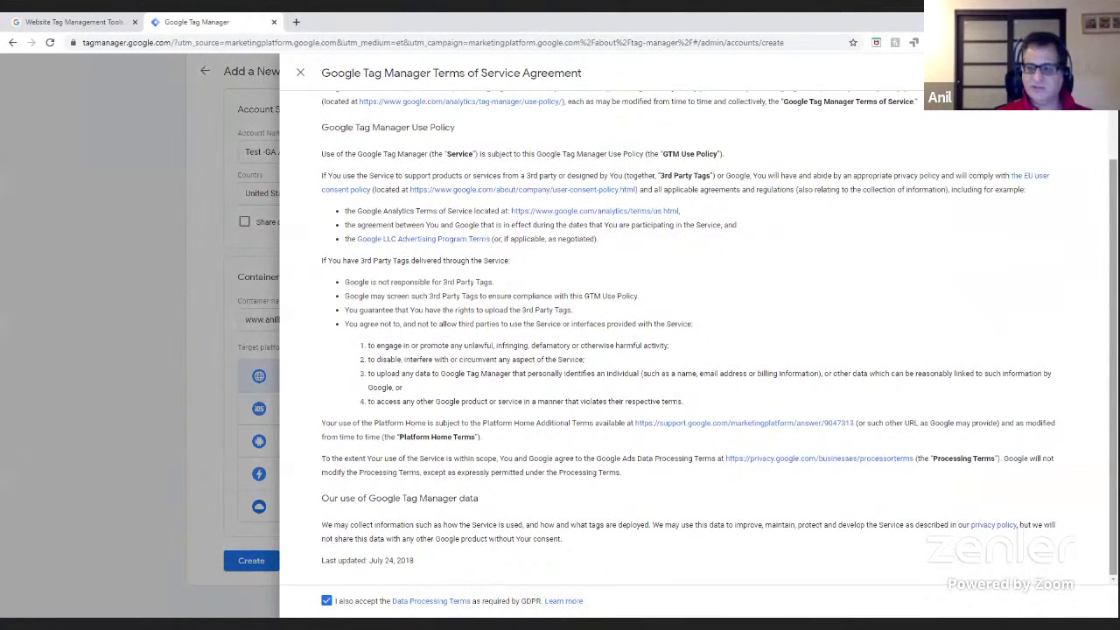
scroll(633, 510, up, 2)
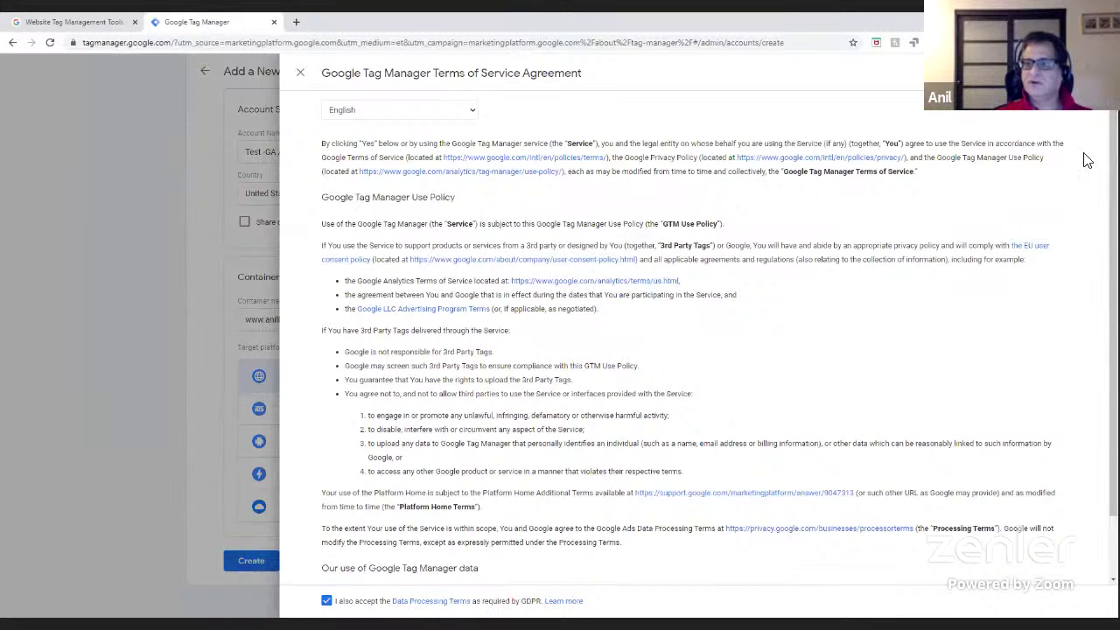
click(1083, 73)
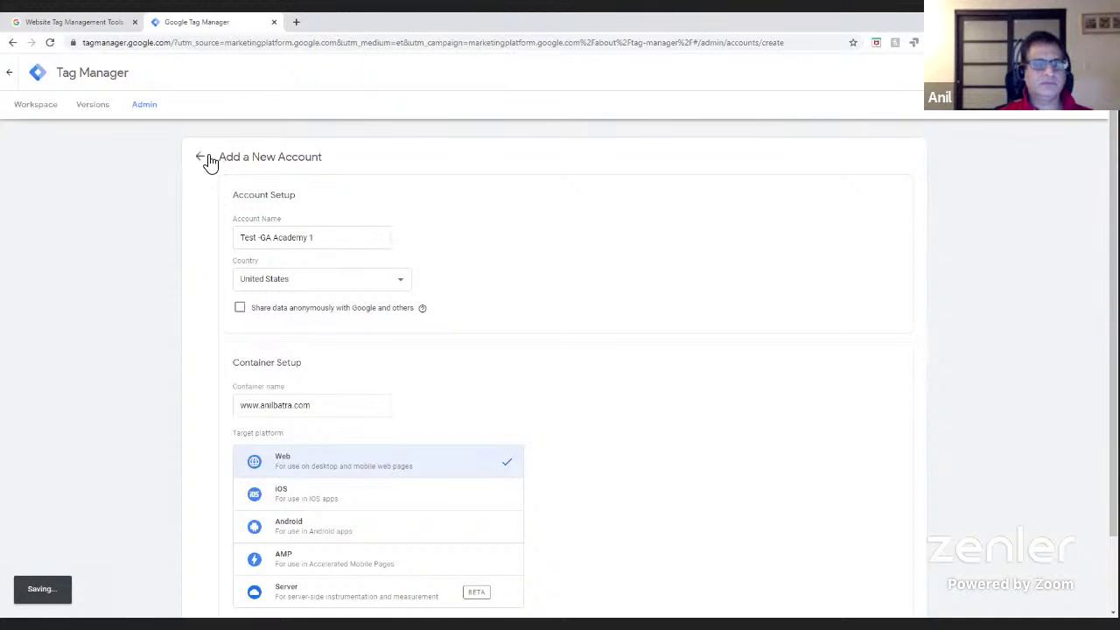
scroll(425, 565, down, 1)
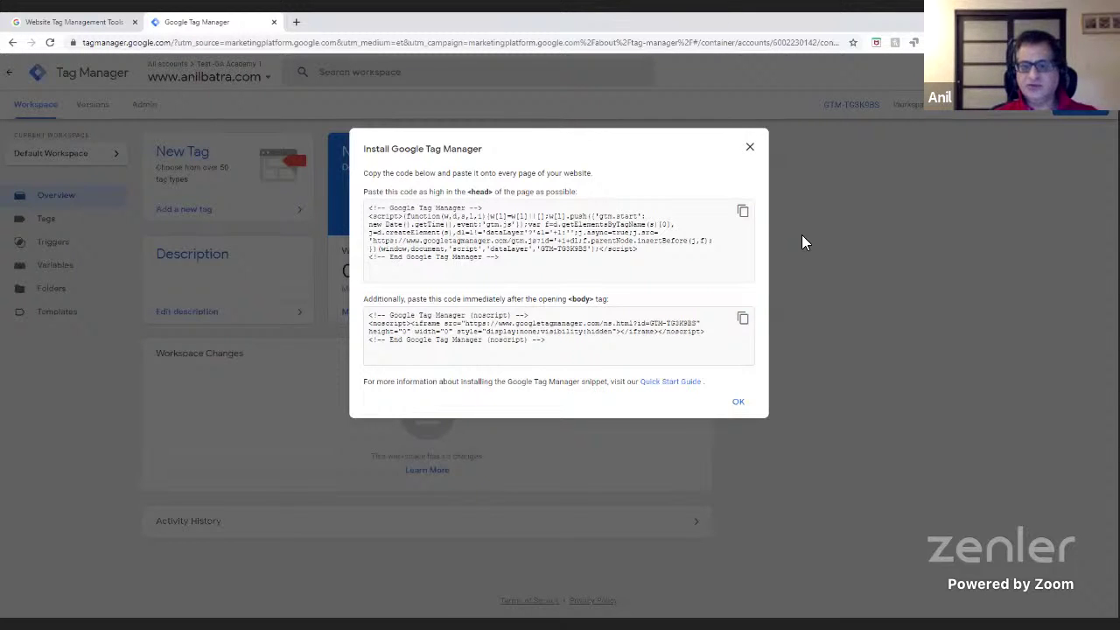
- Select the <head> GTM code snippet, then the <body> noscript snippet
drag(525, 256, 372, 208)
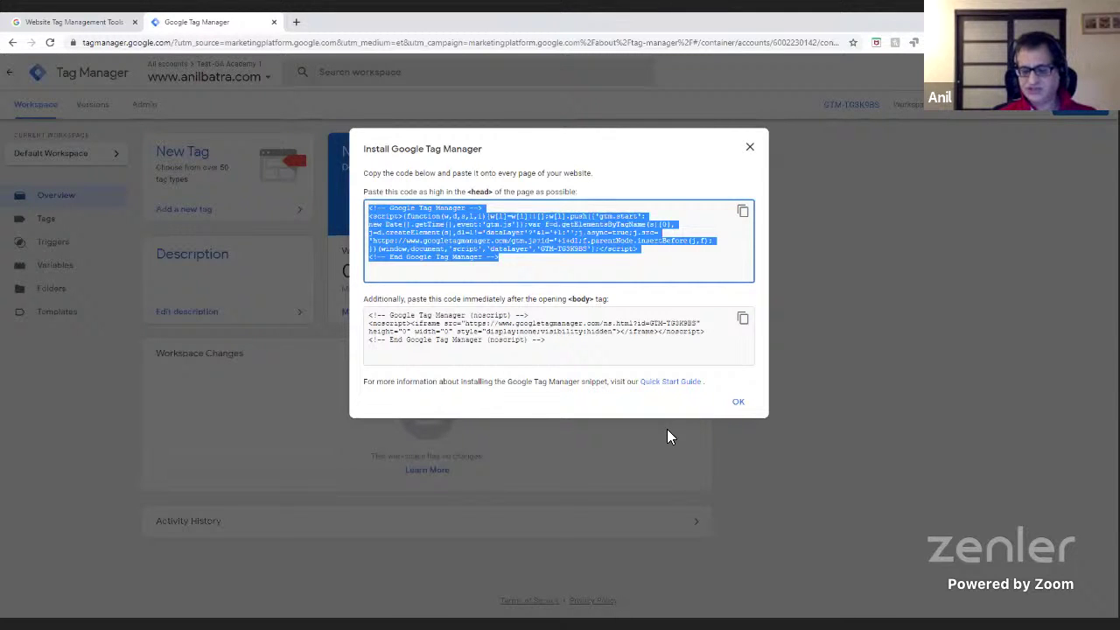
click(658, 260)
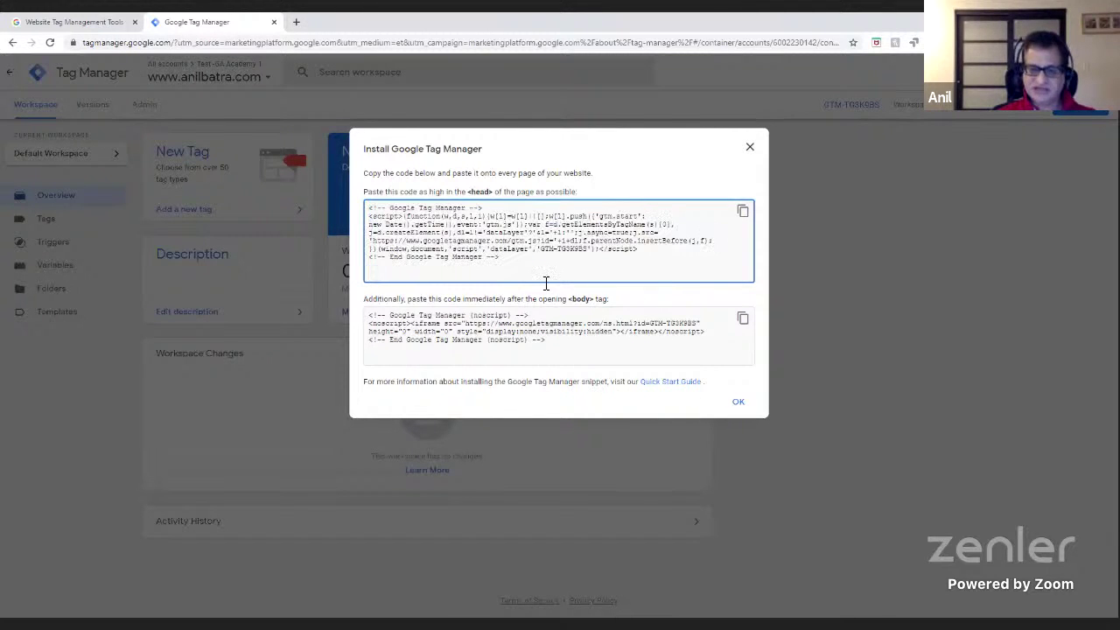
drag(519, 261, 371, 210)
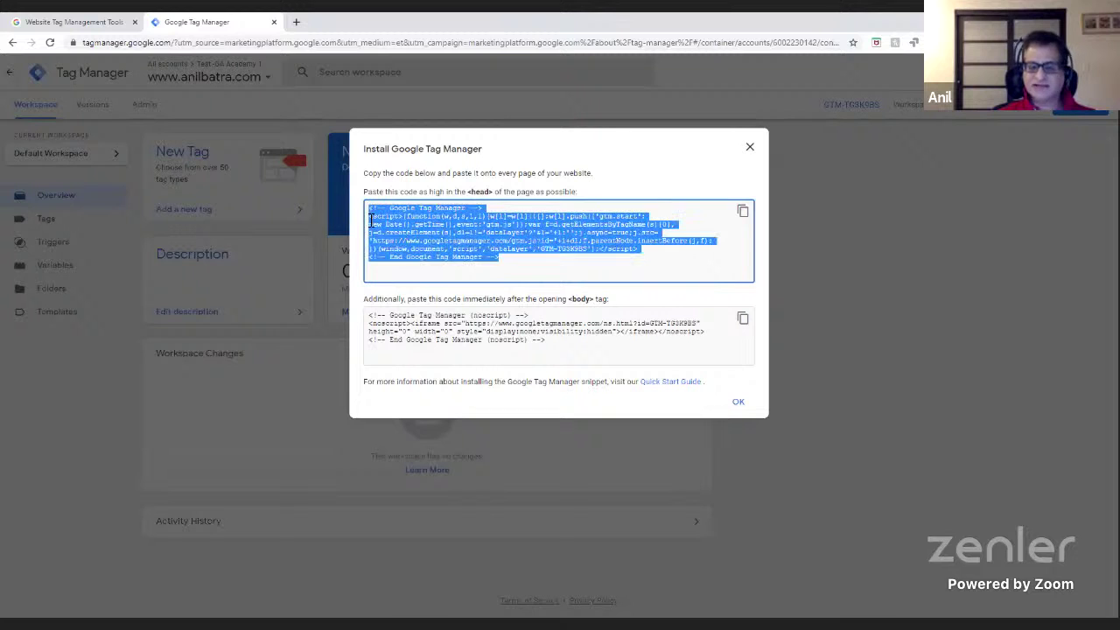
click(510, 263)
drag(510, 264, 363, 203)
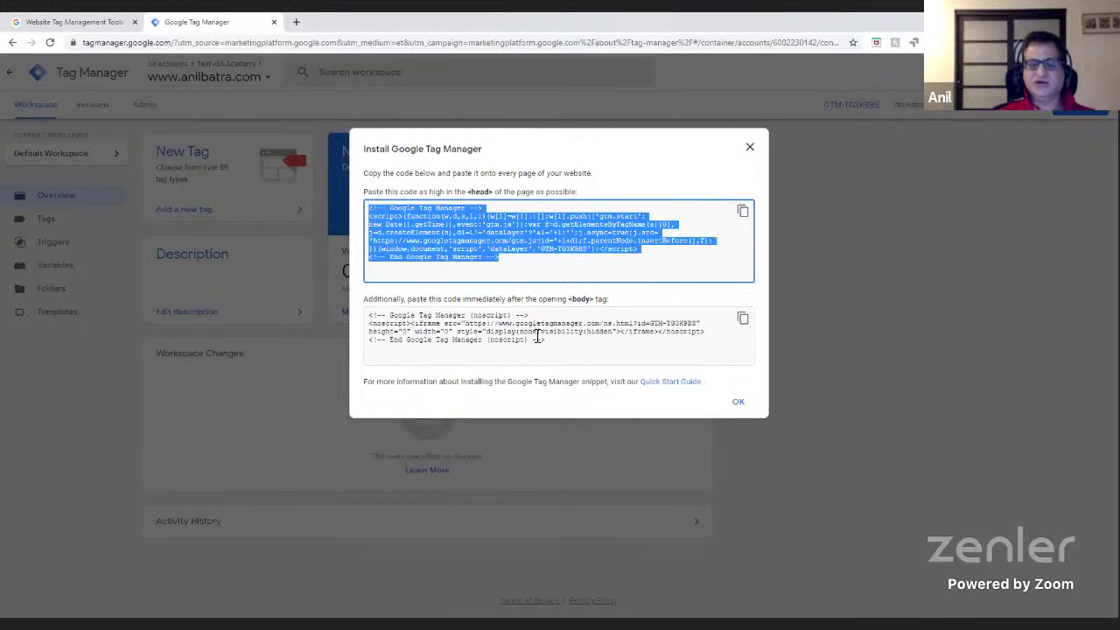
drag(549, 341, 357, 309)
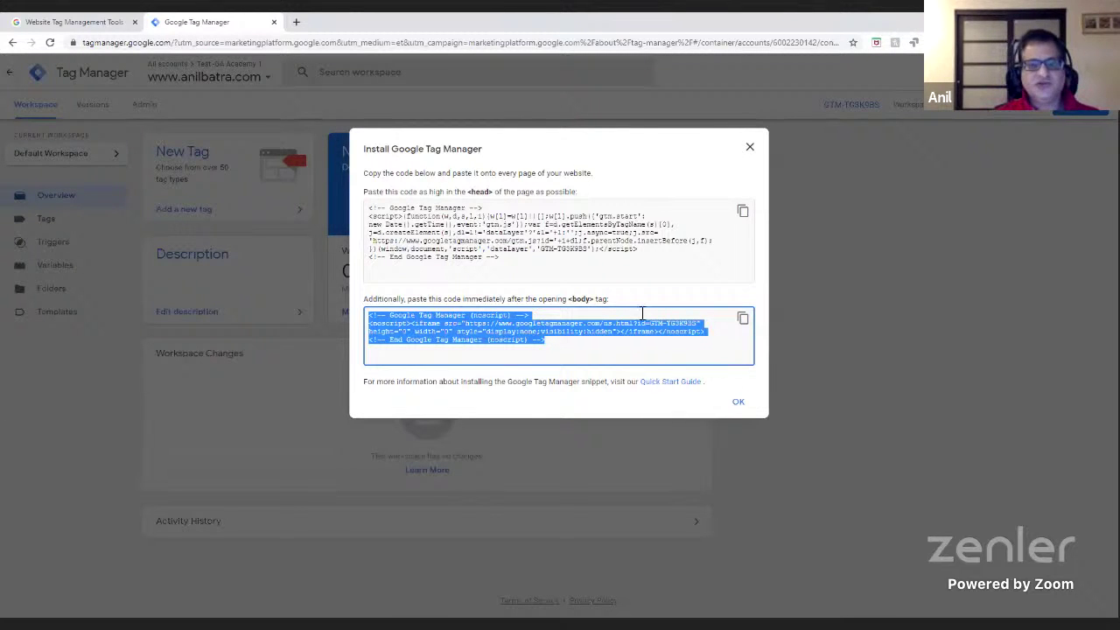
- Open analyticshire.com in a new tab and view its page source
click(296, 22)
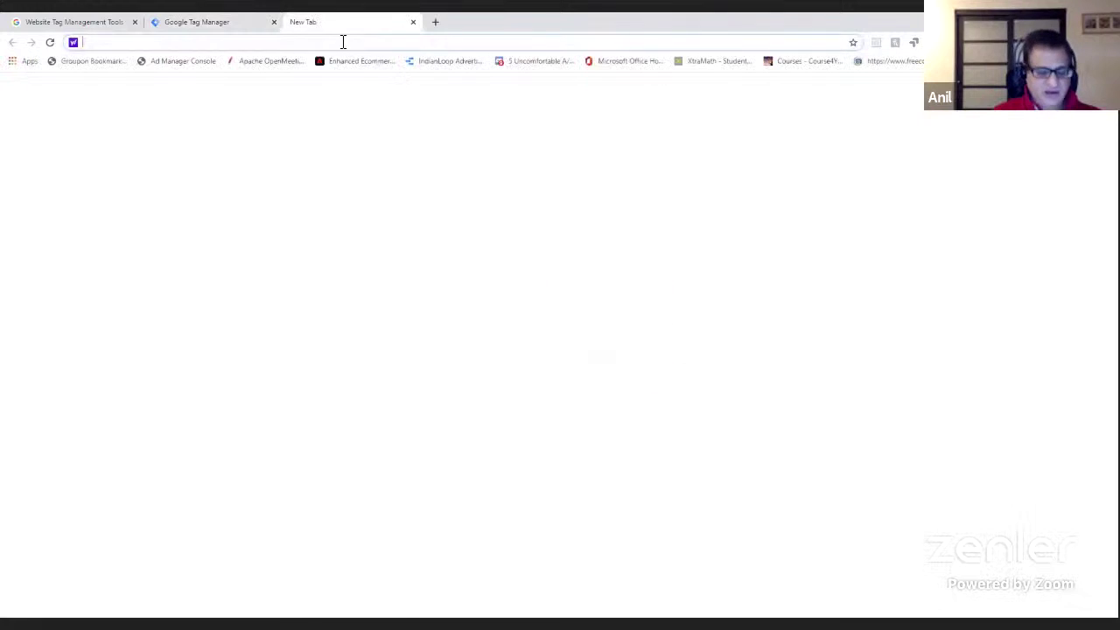
text(ana)
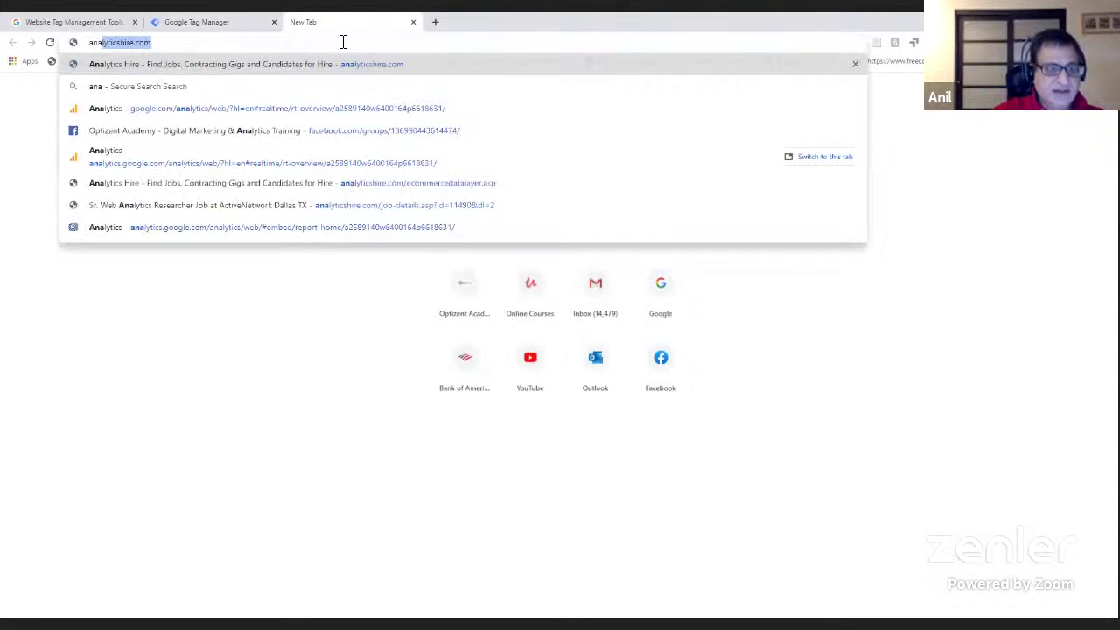
key(Return)
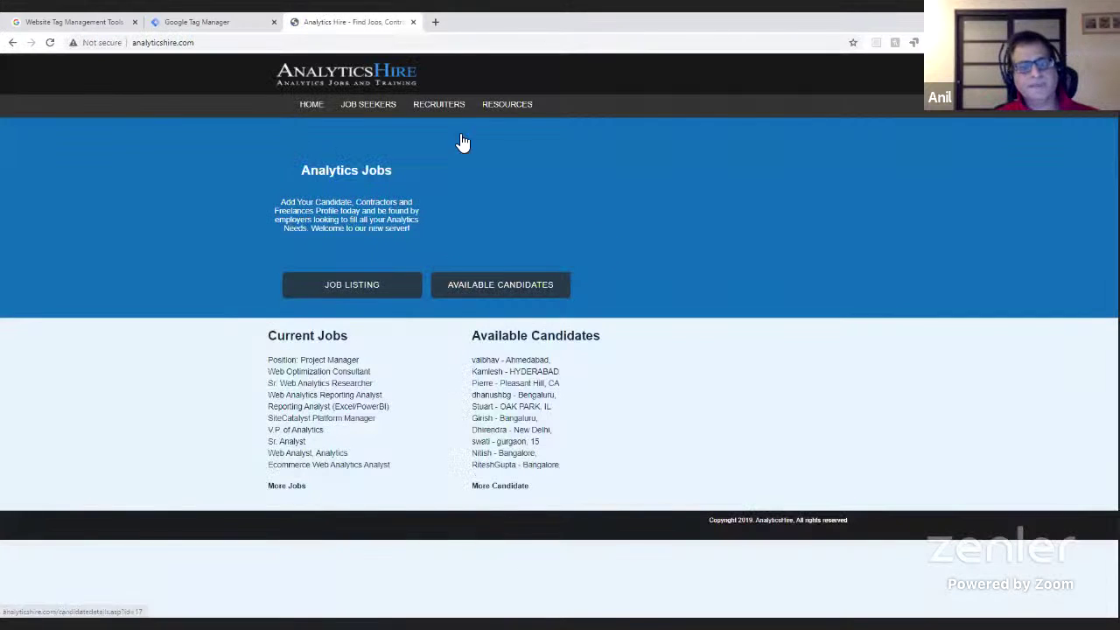
right_click(683, 210)
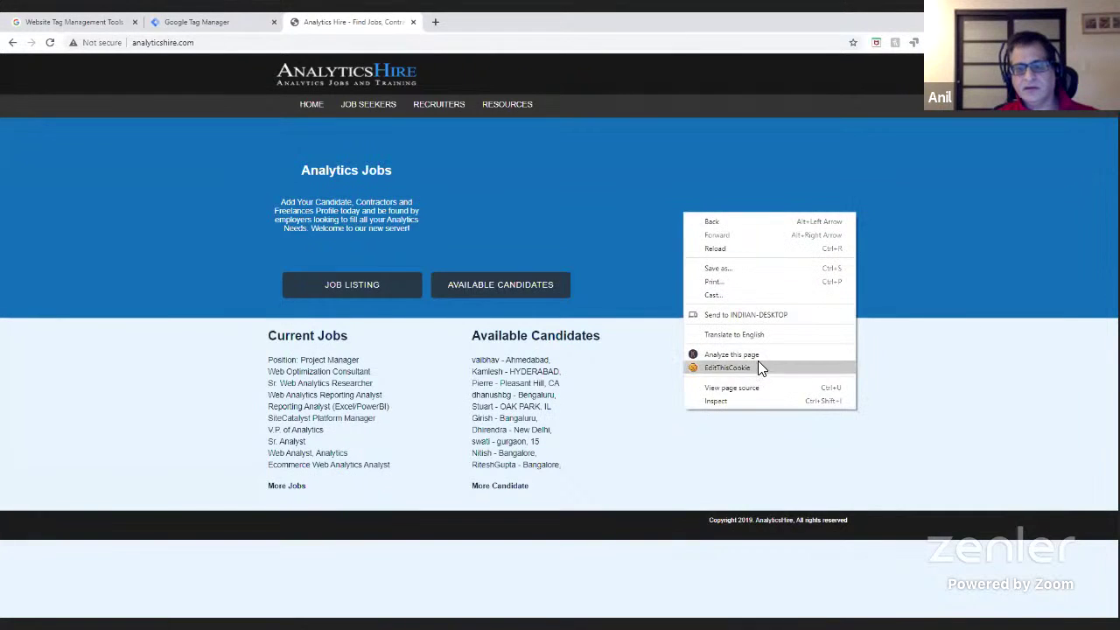
click(758, 390)
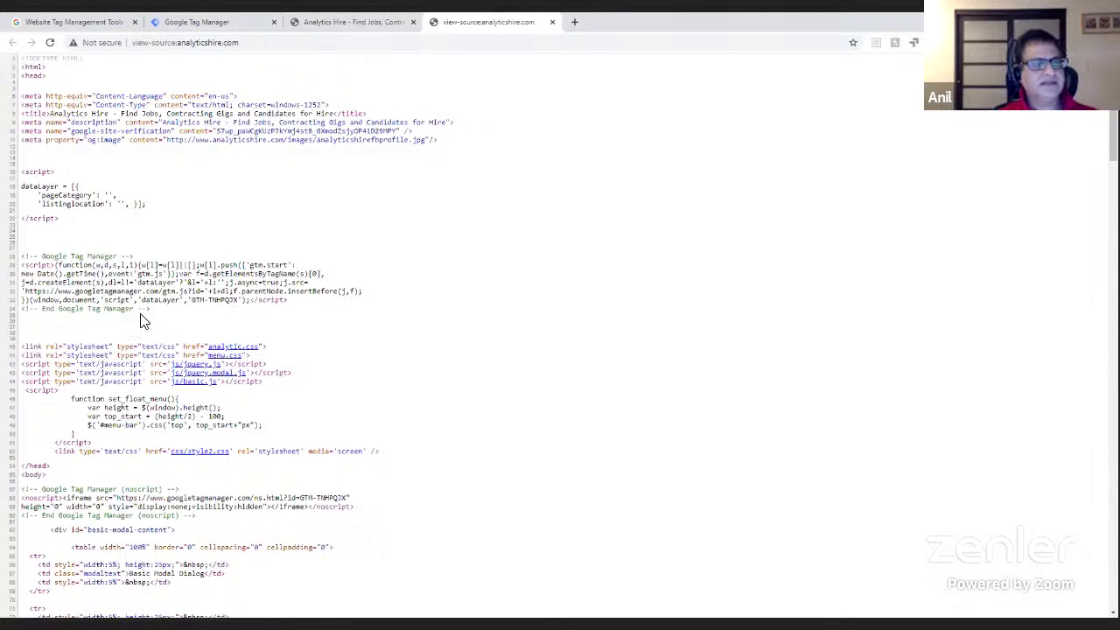
- Select the Google Tag Manager script block in the page's head
drag(156, 311, 70, 258)
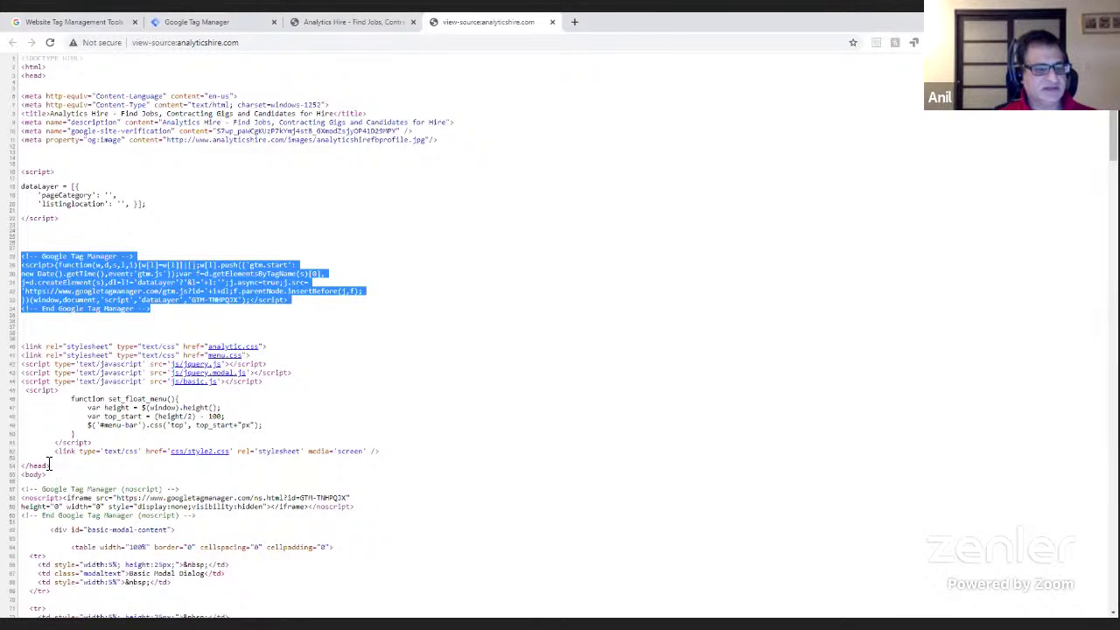
click(85, 289)
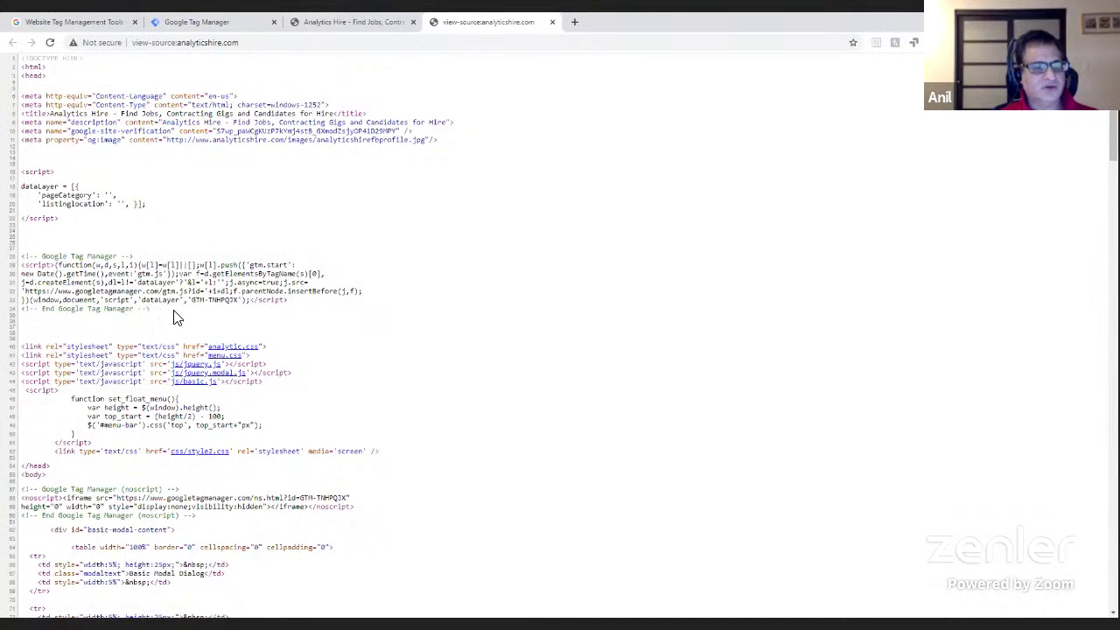
drag(175, 318, 18, 265)
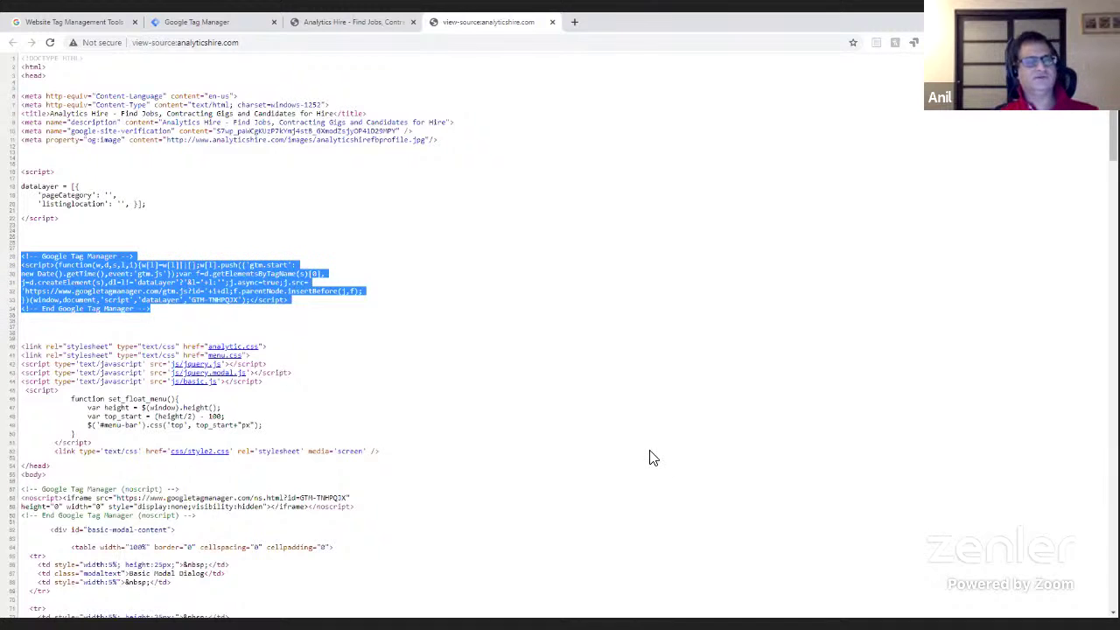
click(457, 354)
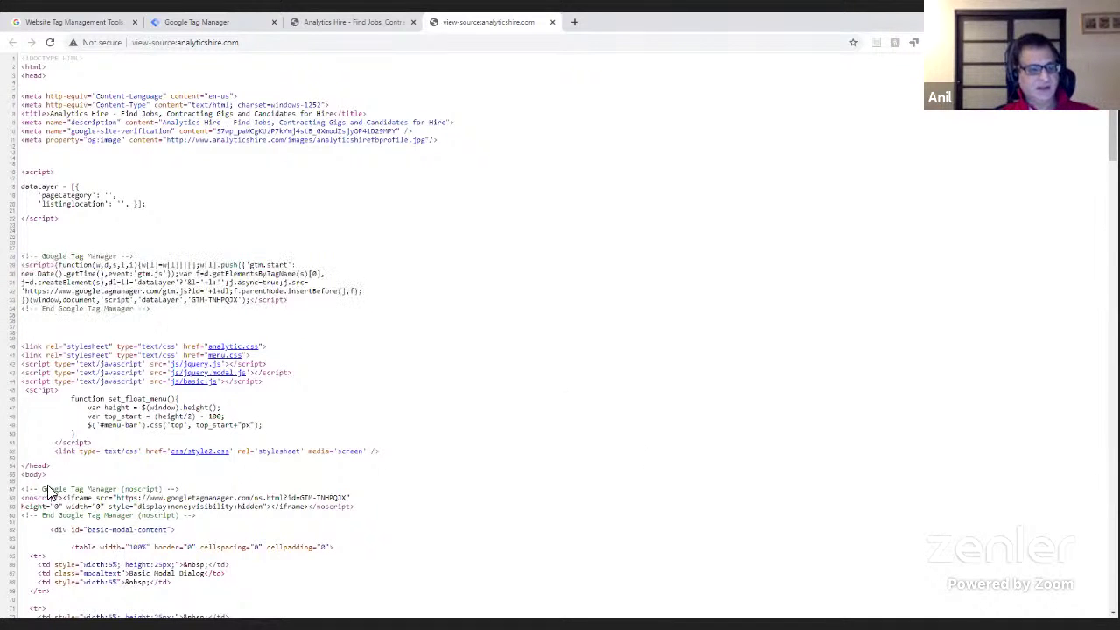
drag(21, 488, 229, 518)
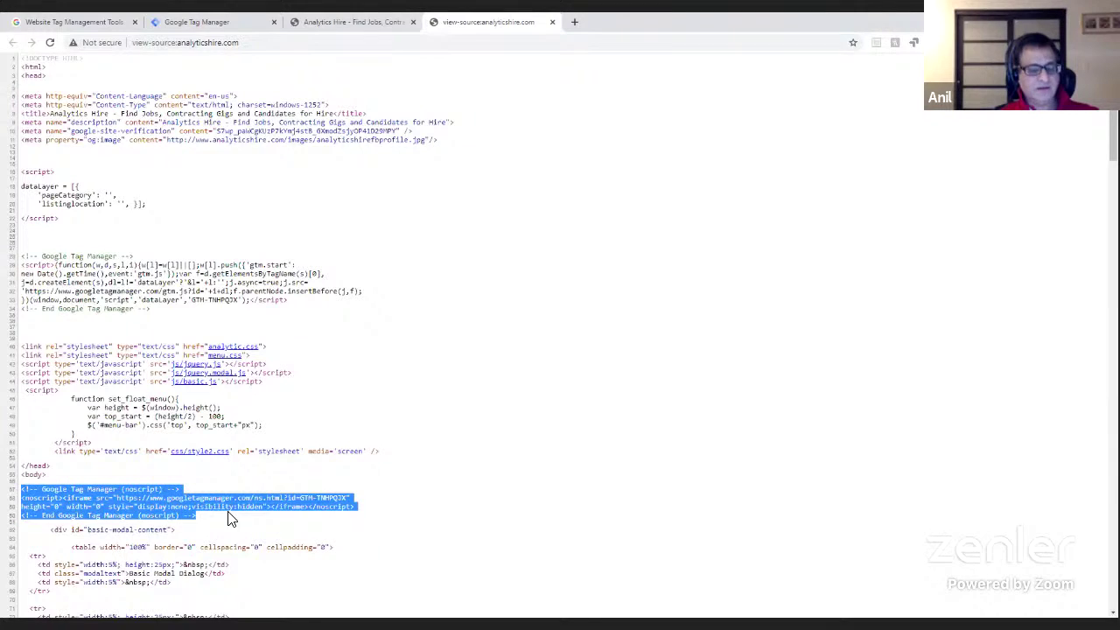
click(47, 474)
drag(201, 518, 24, 495)
drag(150, 309, 15, 255)
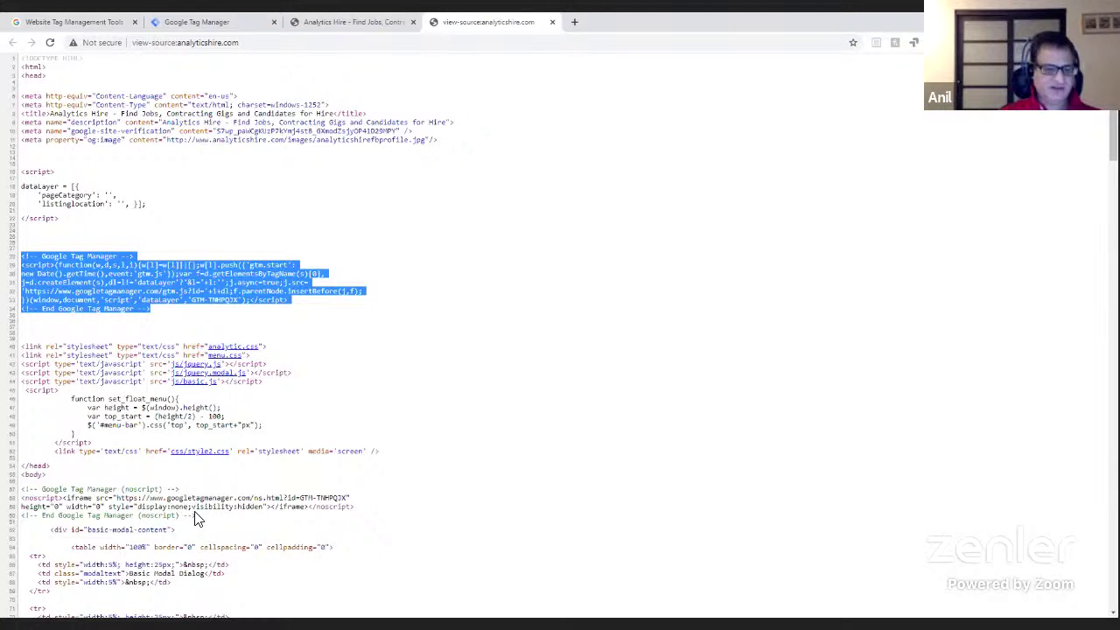
drag(199, 518, 18, 487)
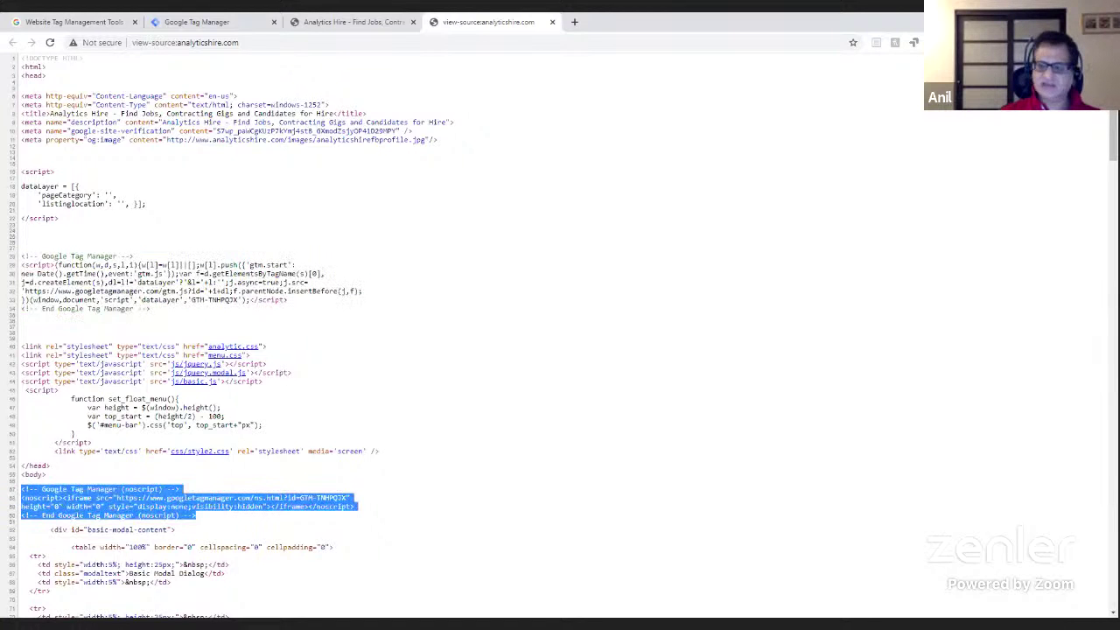
scroll(195, 607, down, 20)
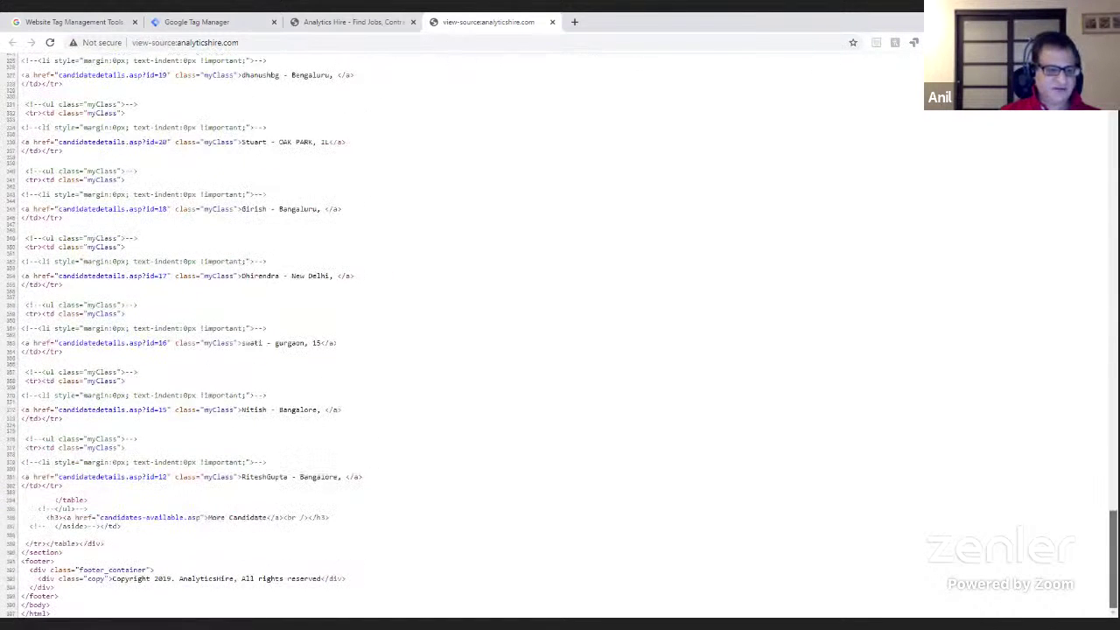
scroll(196, 606, up, 20)
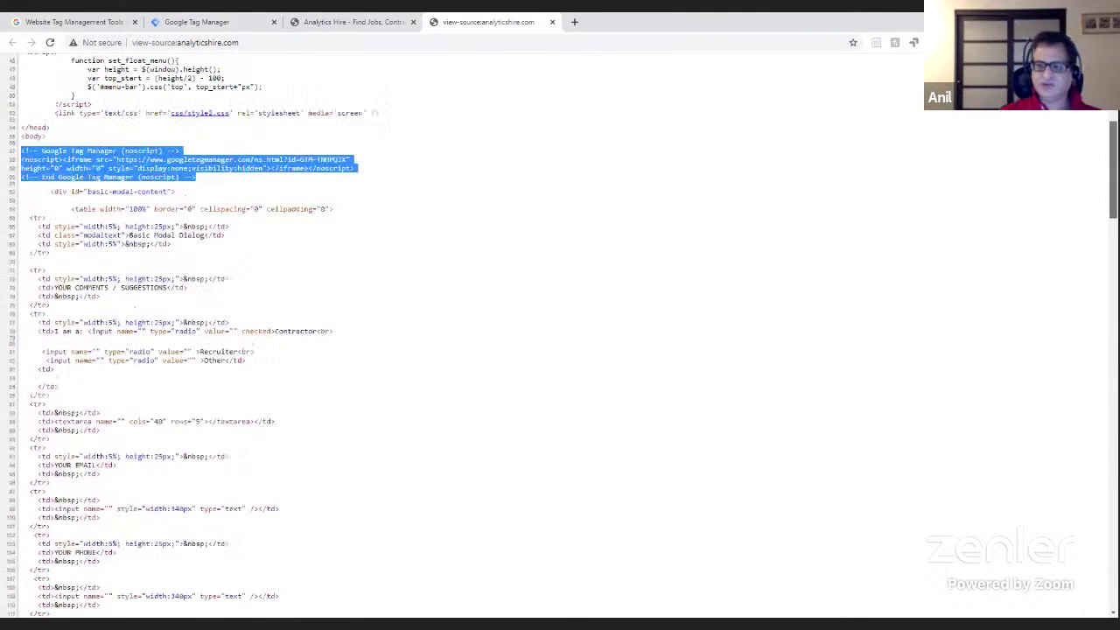
click(100, 477)
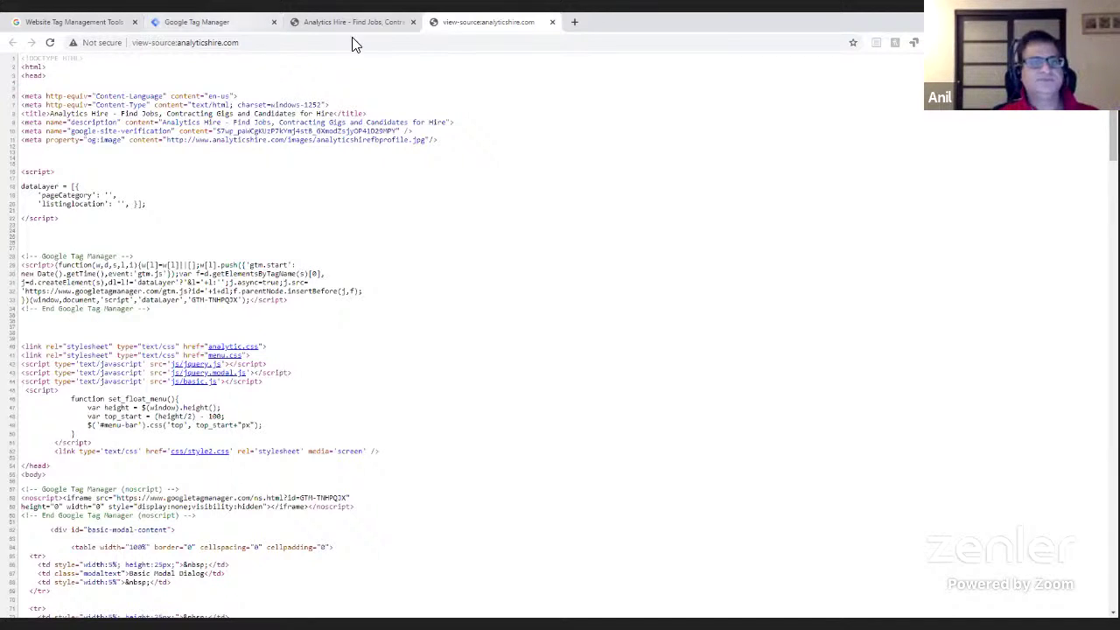
- Open anilbatra.com in a new tab and go to its /wp-admin address
click(572, 24)
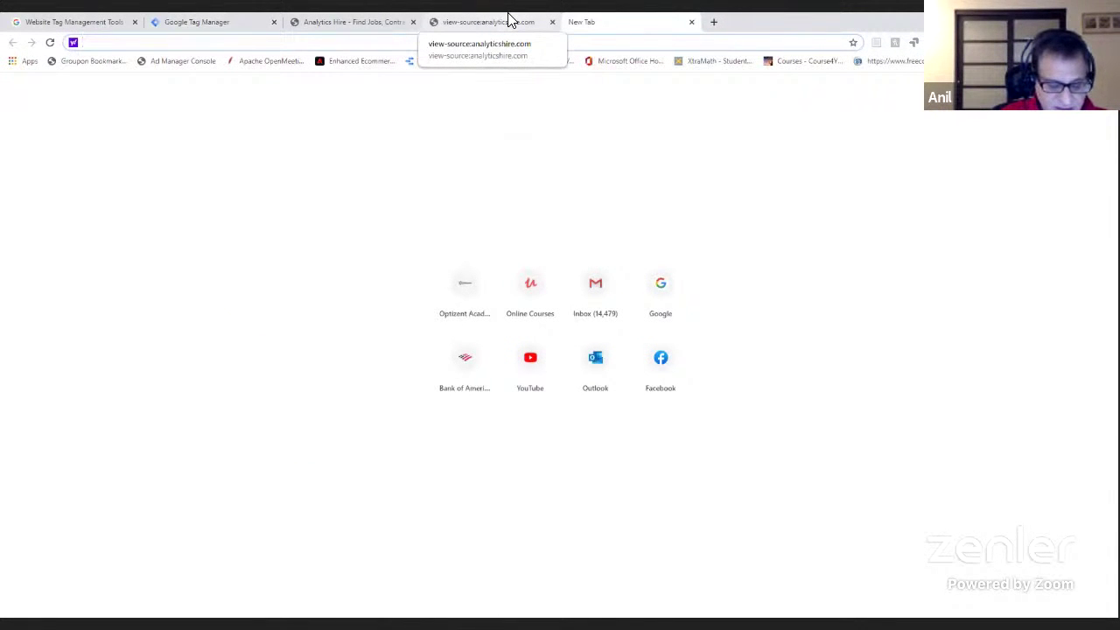
text(anil)
key(Return)
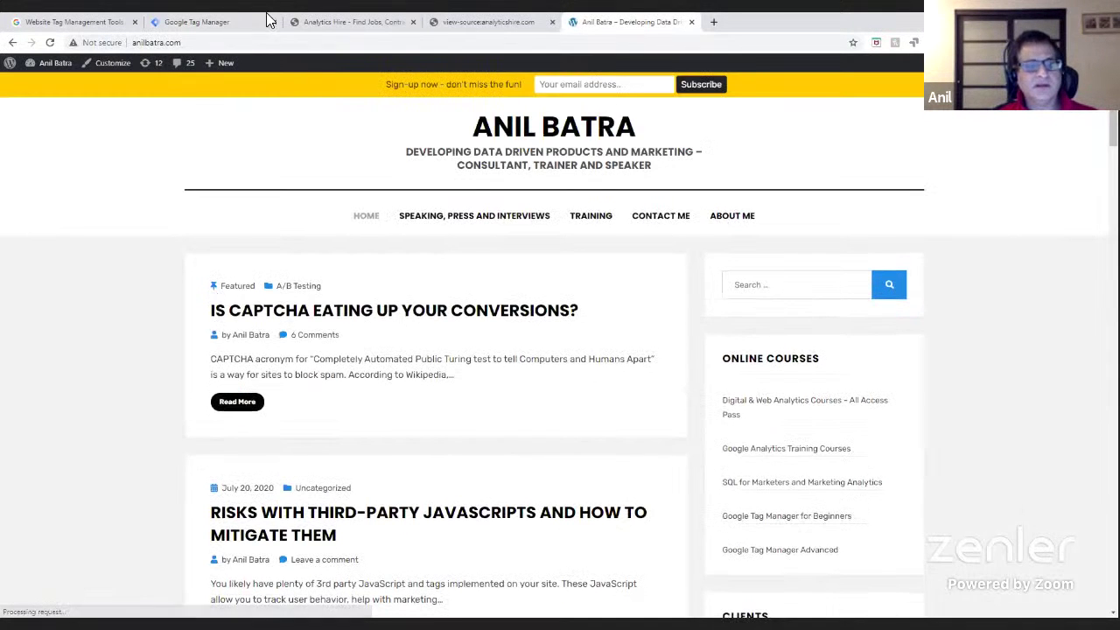
click(237, 40)
click(237, 40)
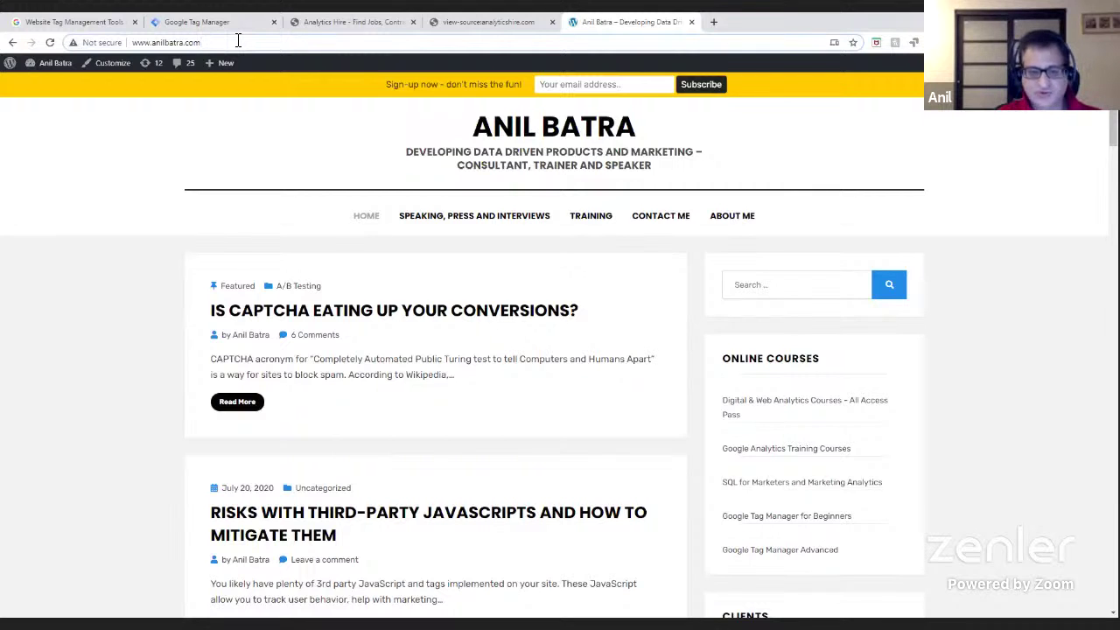
text(/w)
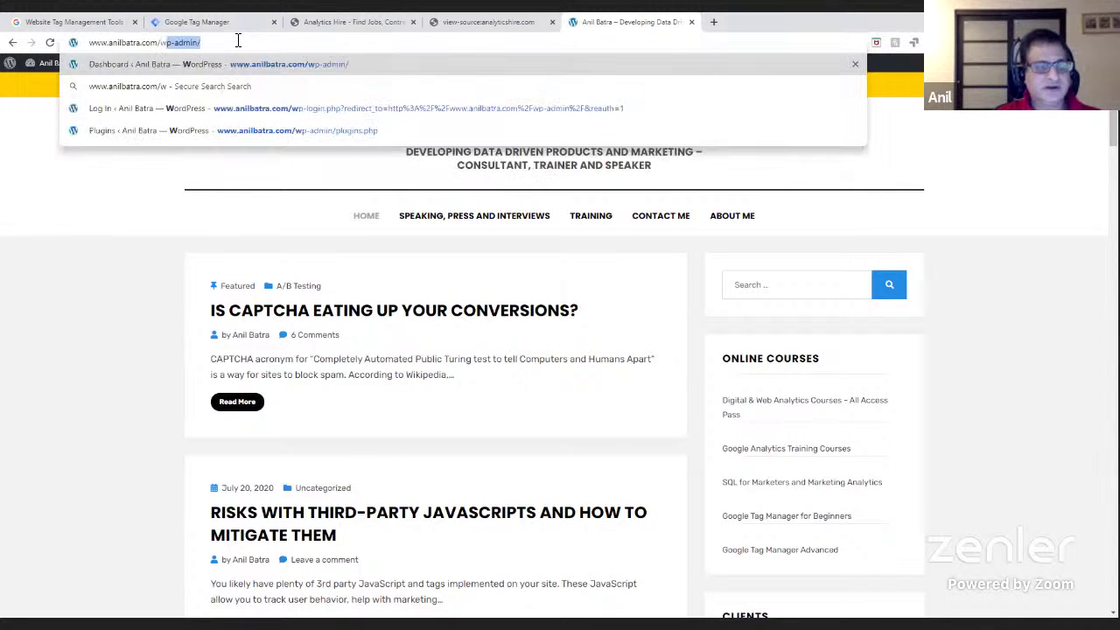
key(Return)
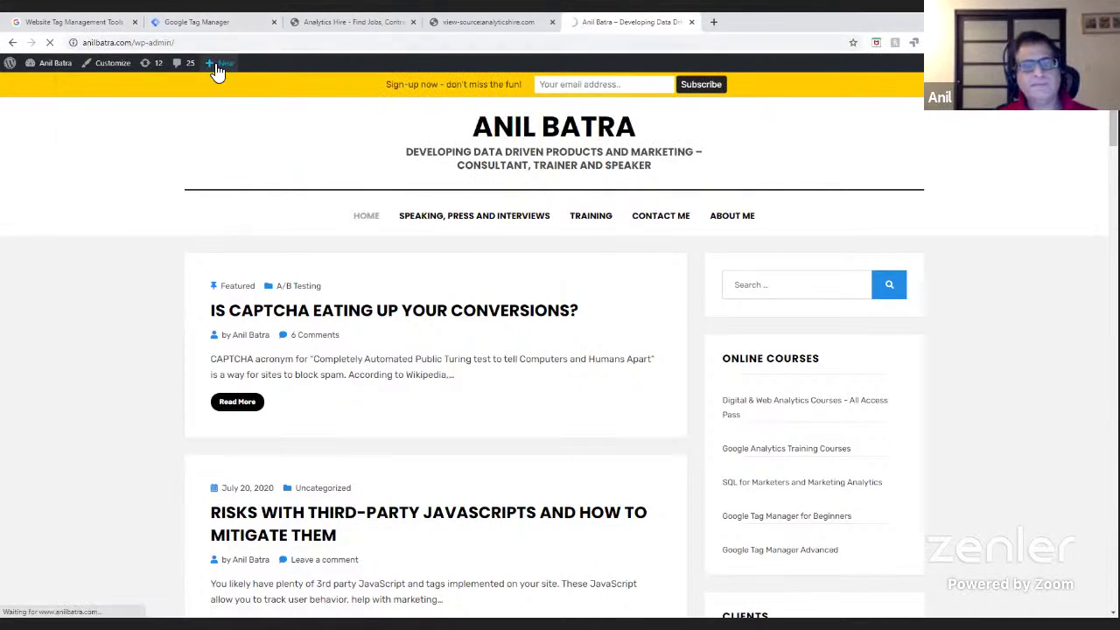
- Let the blog's wp-admin Dashboard finish loading, then go to the Plugins menu
mouse_move(217, 70)
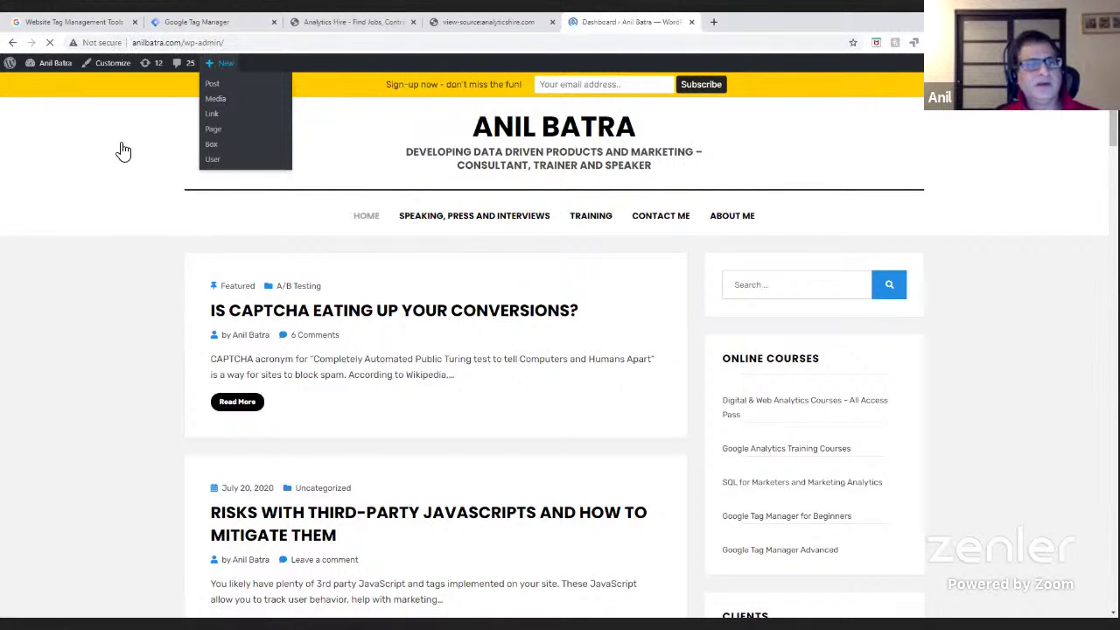
click(249, 43)
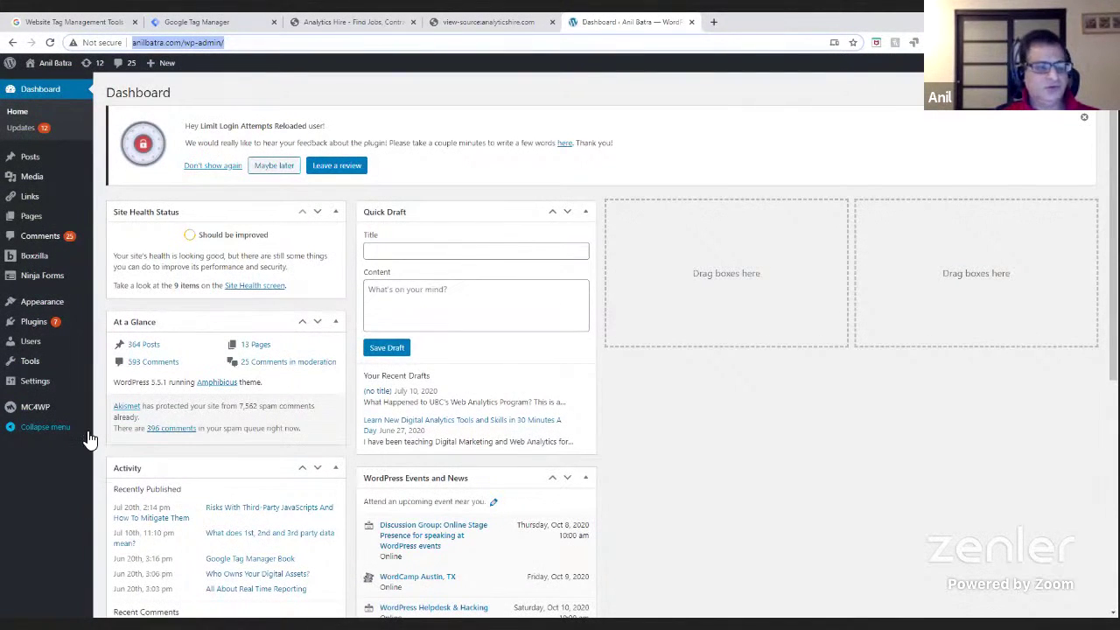
mouse_move(38, 331)
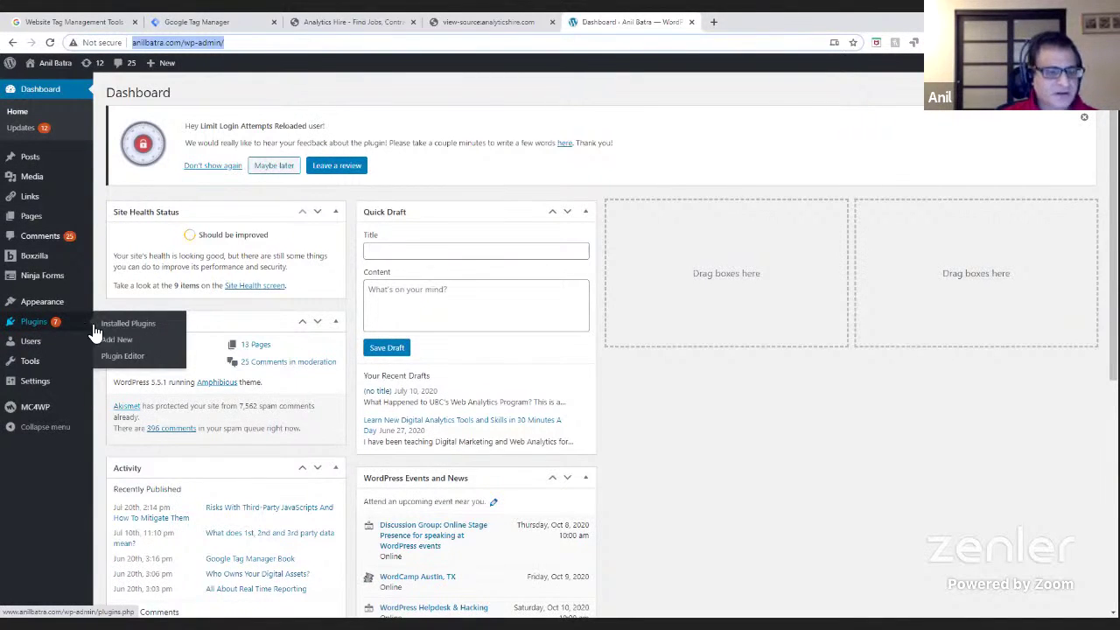
- Open Installed Plugins and review the 15 plugins, including Google Tag Manager for WordPress
click(151, 334)
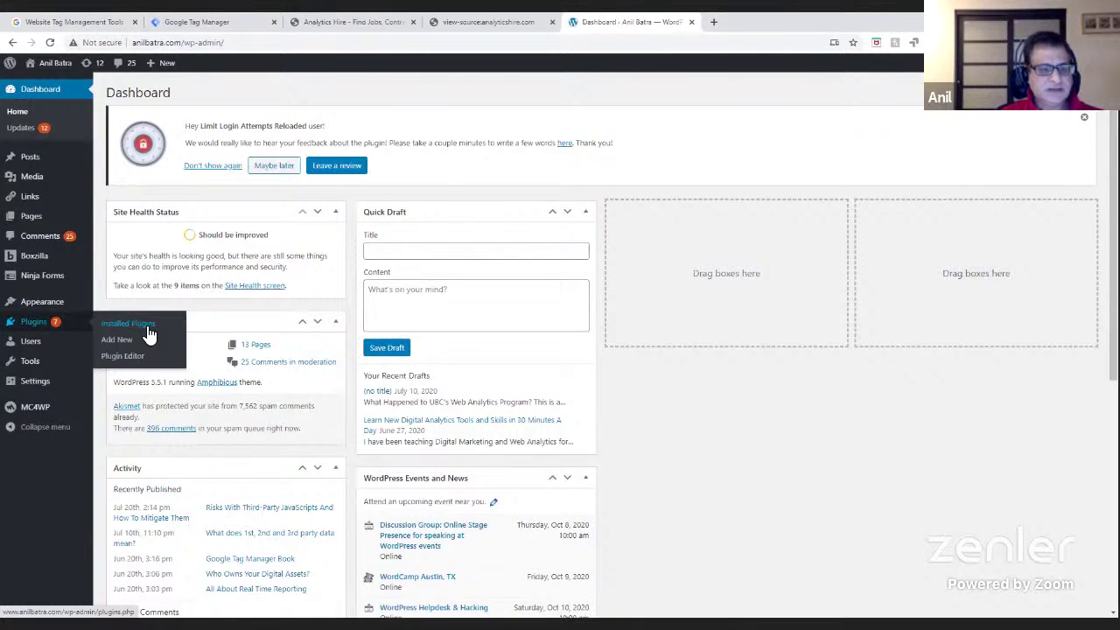
click(150, 334)
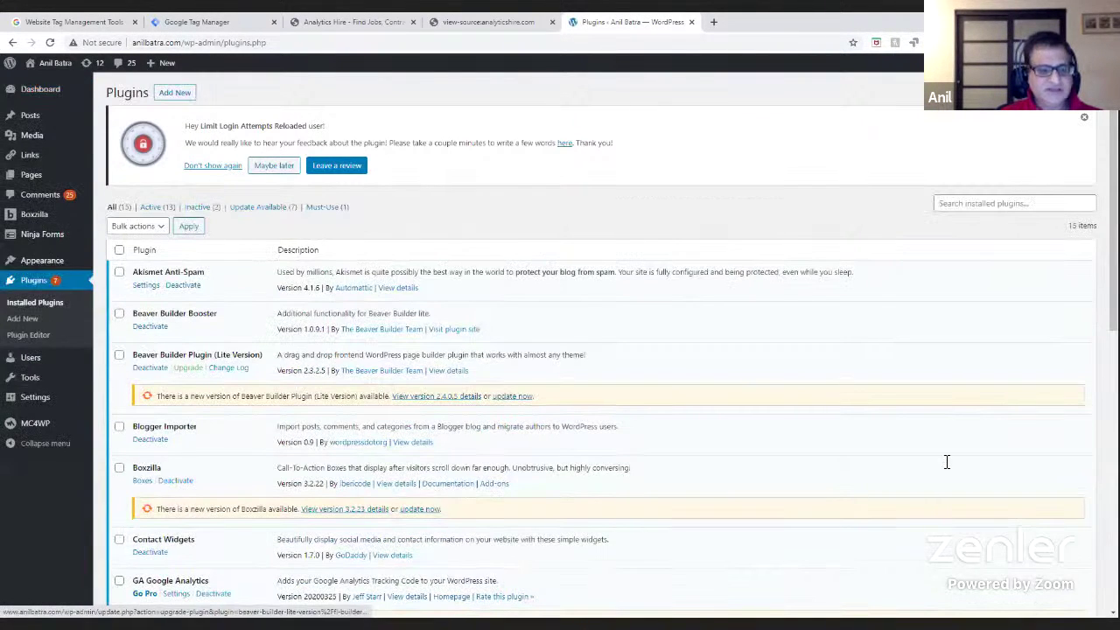
scroll(890, 483, down, 10)
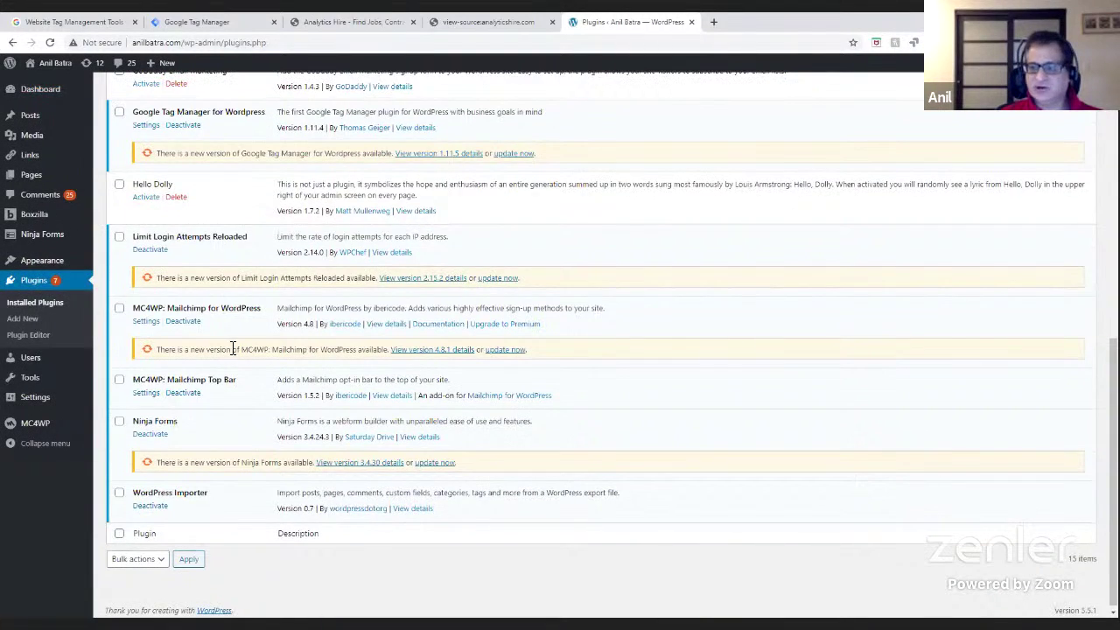
scroll(233, 349, up, 3)
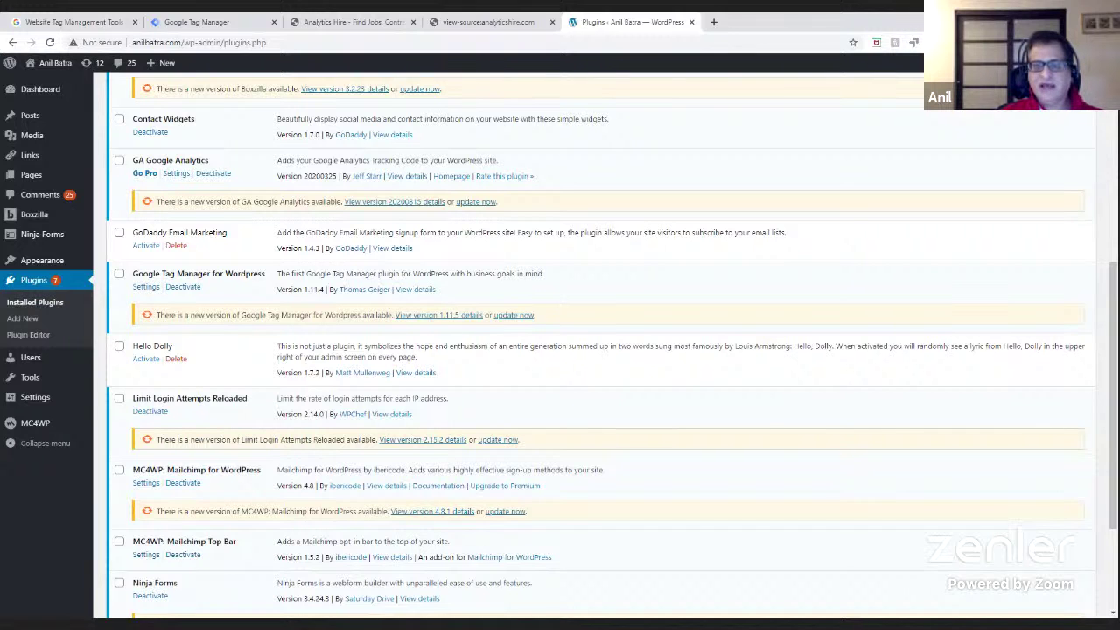
scroll(564, 315, up, 5)
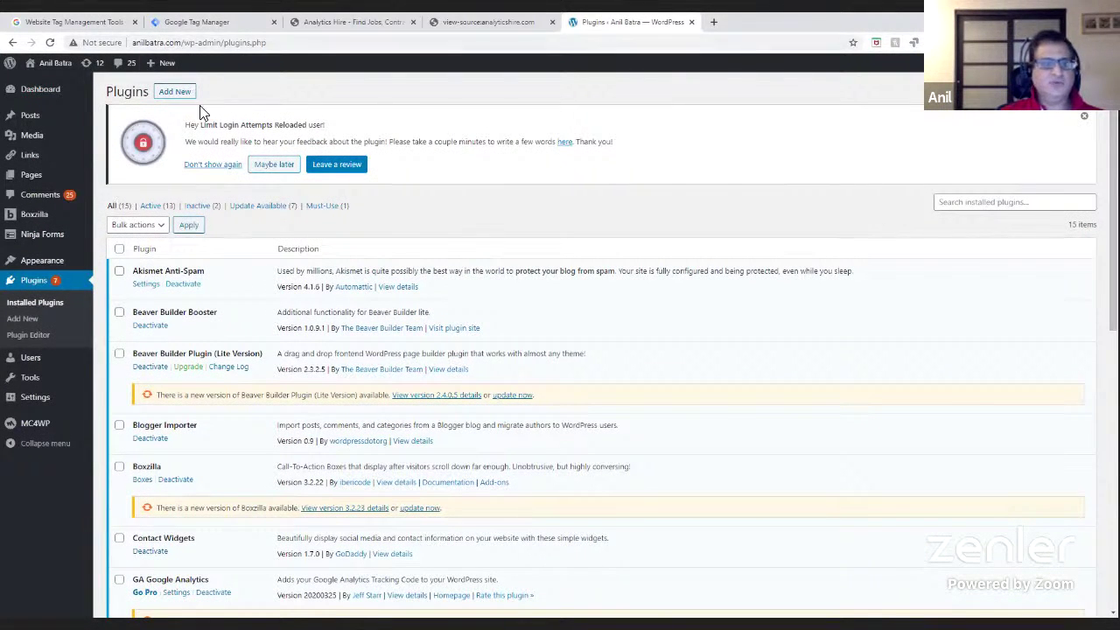
- From Add New, search the plugin directory for 'google tag manager'
click(179, 93)
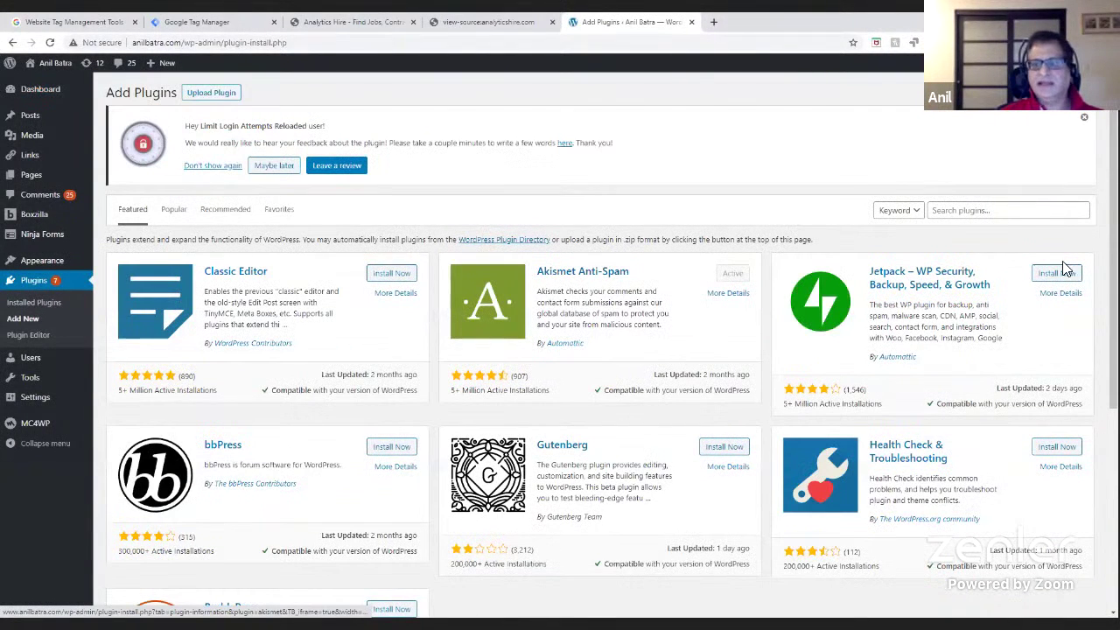
click(997, 210)
text(google)
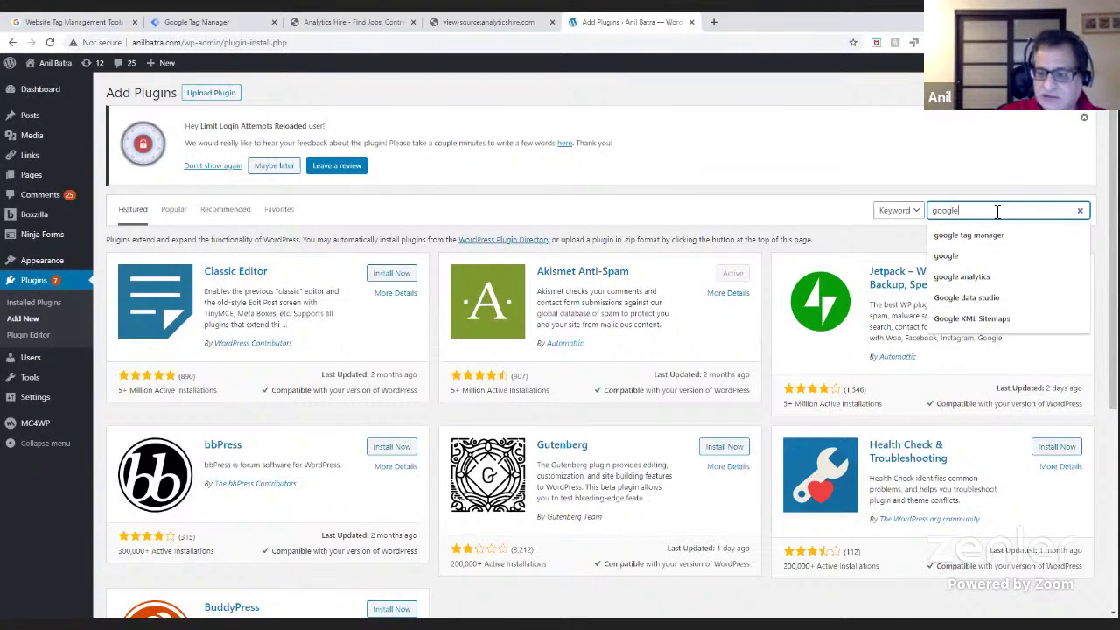
key(Down)
click(1033, 256)
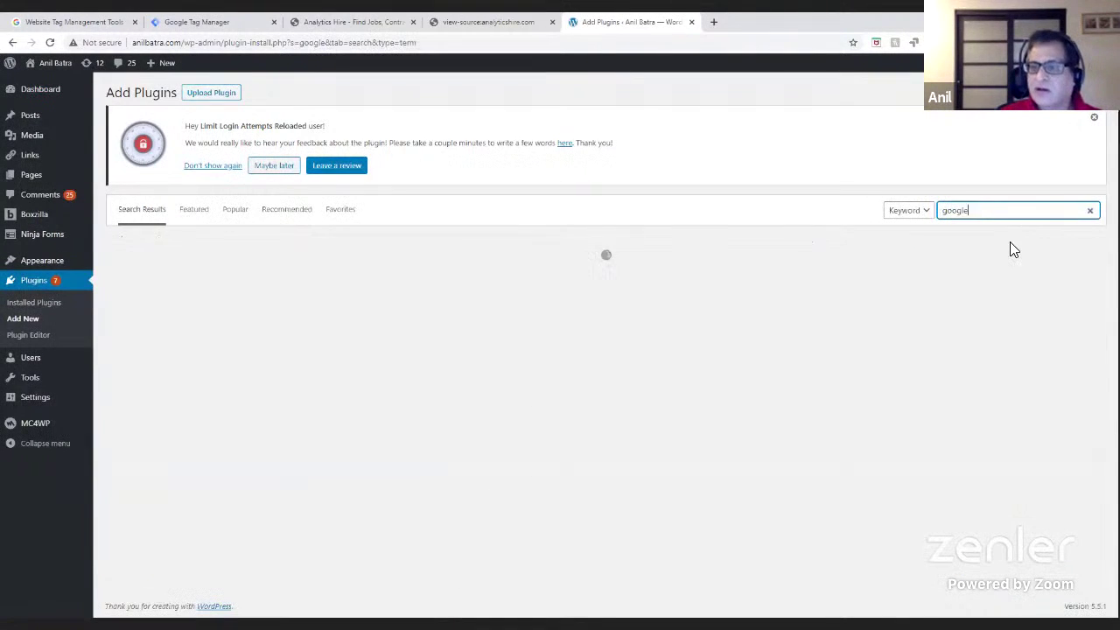
text(tag man)
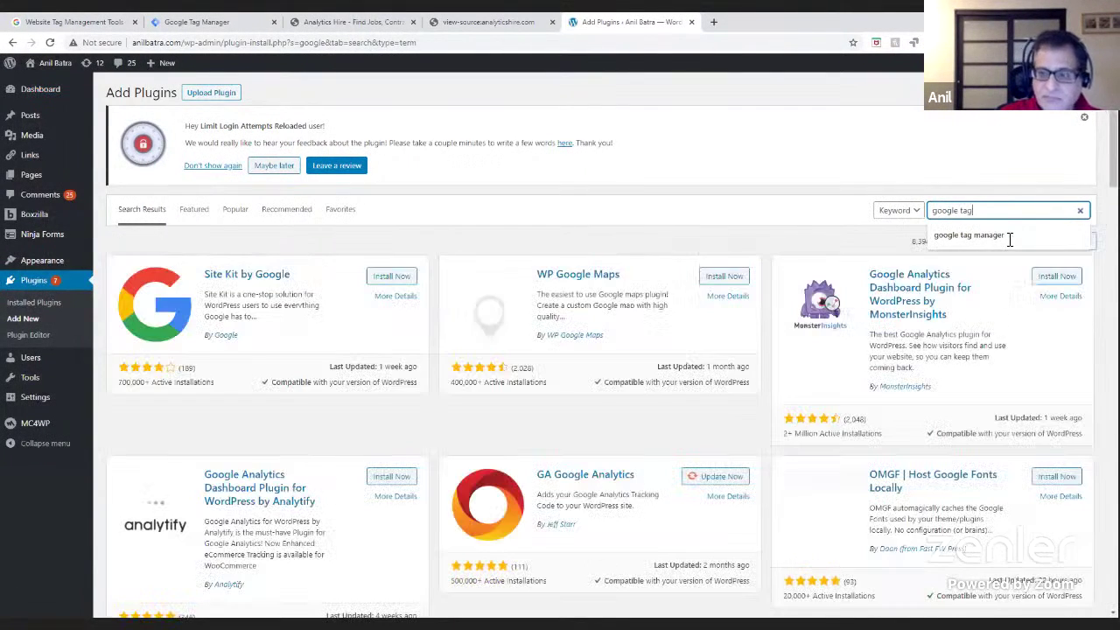
text(ager)
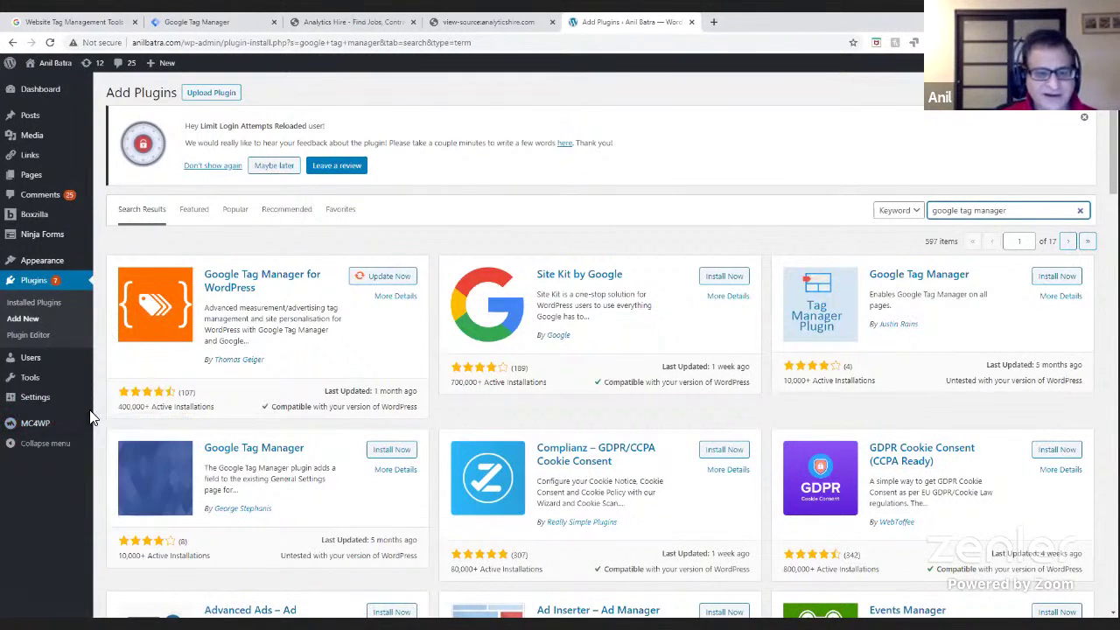
- Open Google Tag Manager for WordPress settings and select its configured container ID
click(35, 305)
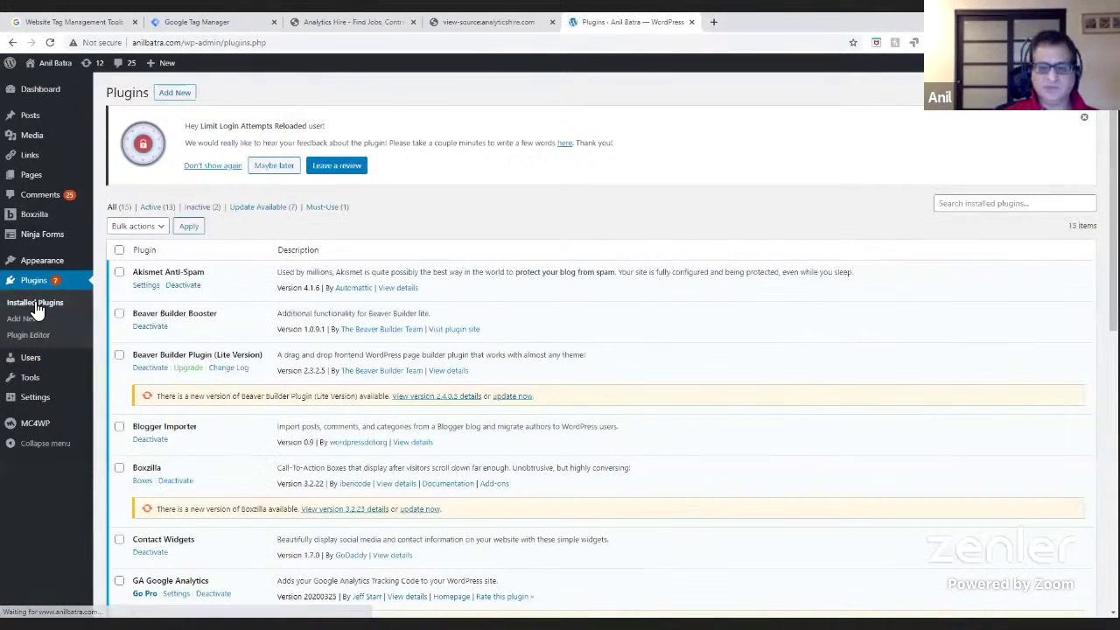
scroll(702, 470, down, 5)
scroll(703, 470, down, 3)
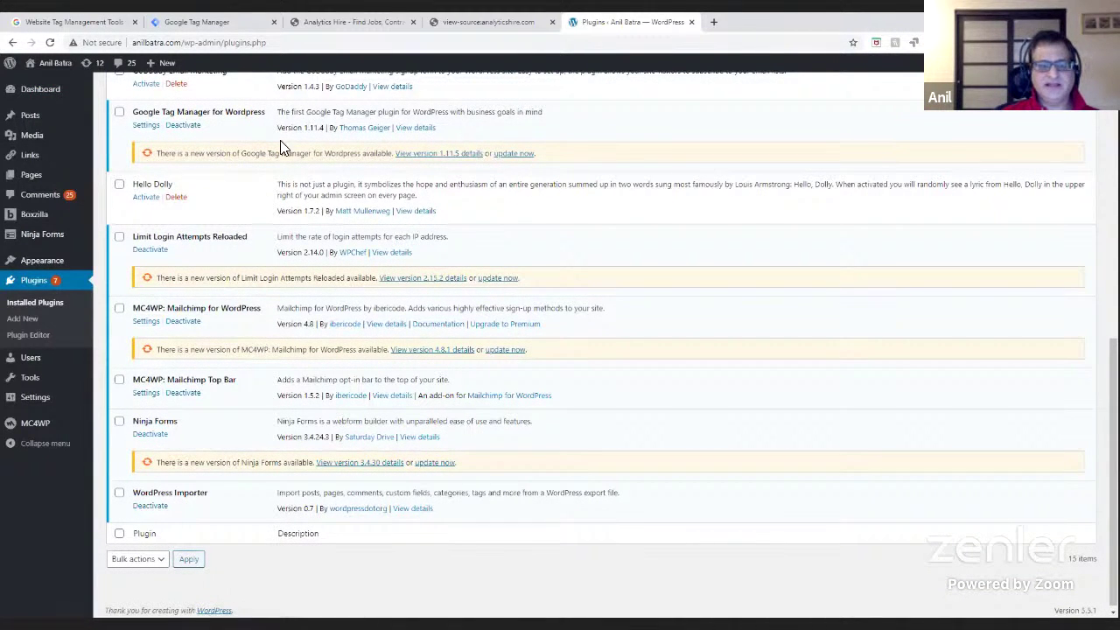
click(146, 125)
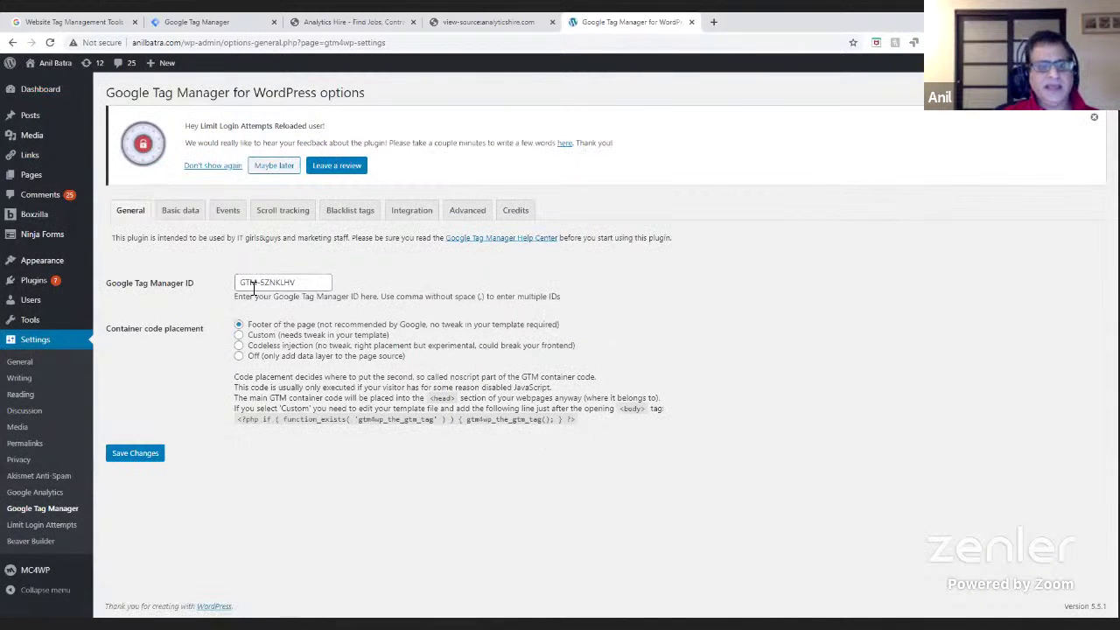
drag(308, 281, 238, 284)
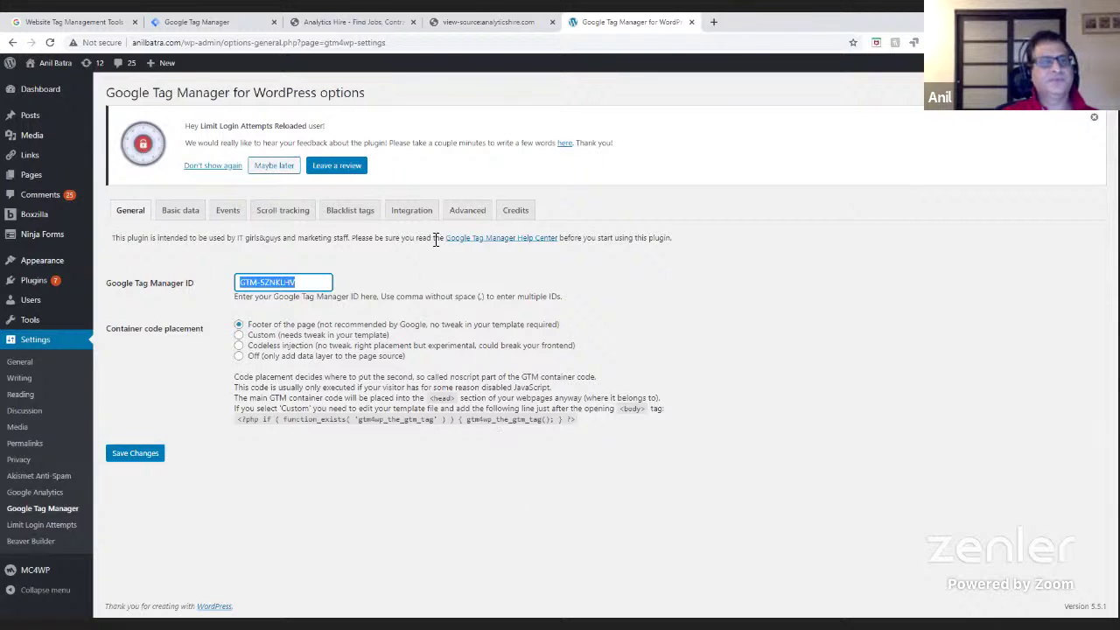
click(226, 28)
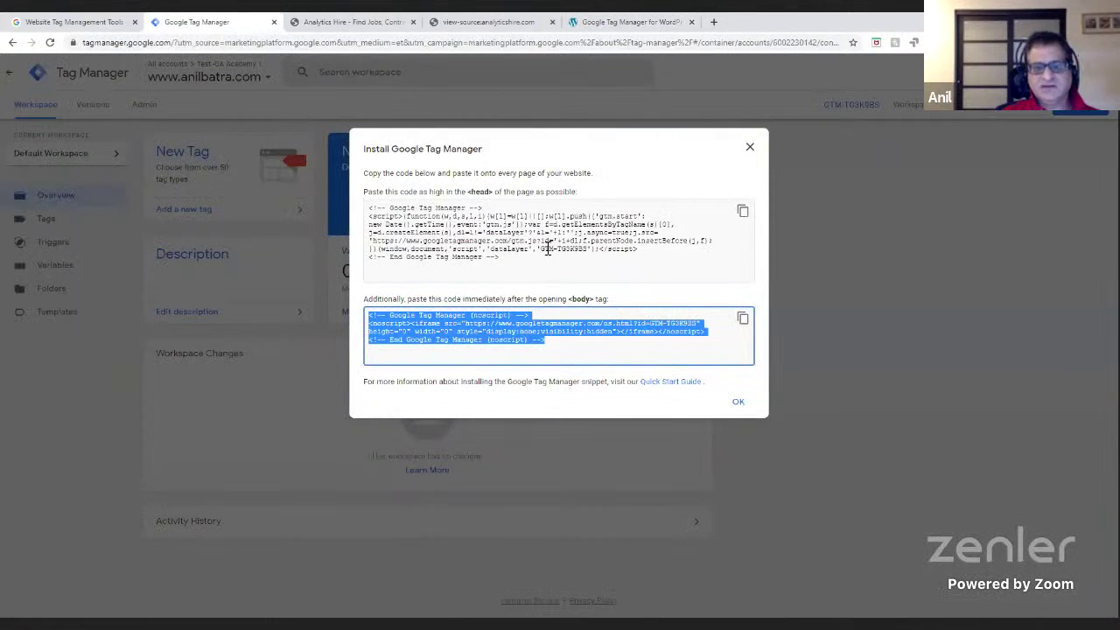
drag(541, 251, 587, 252)
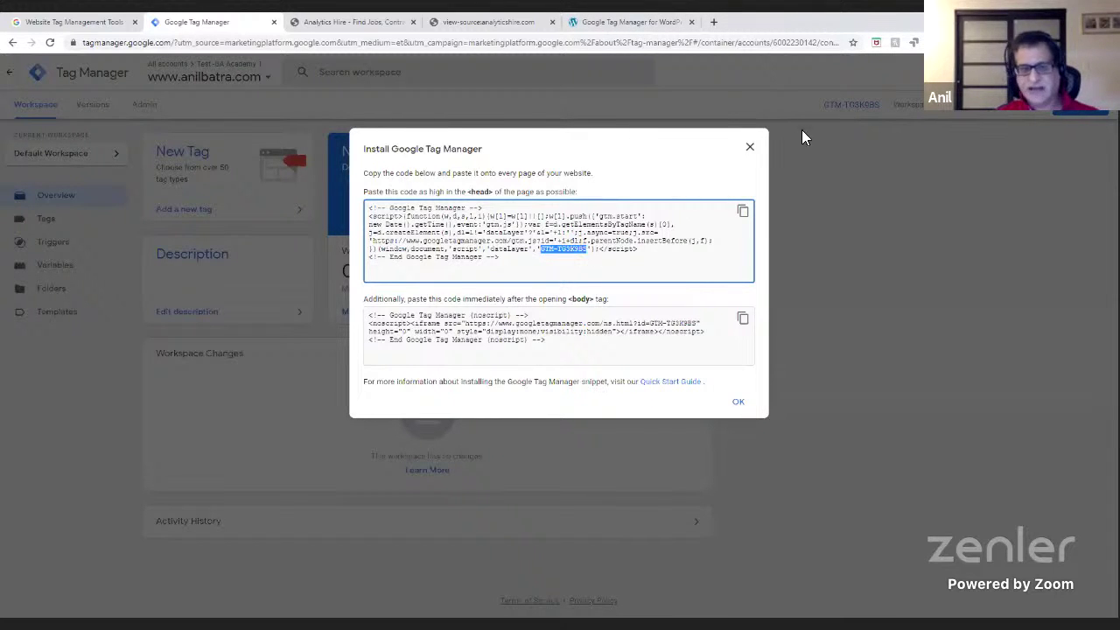
click(637, 22)
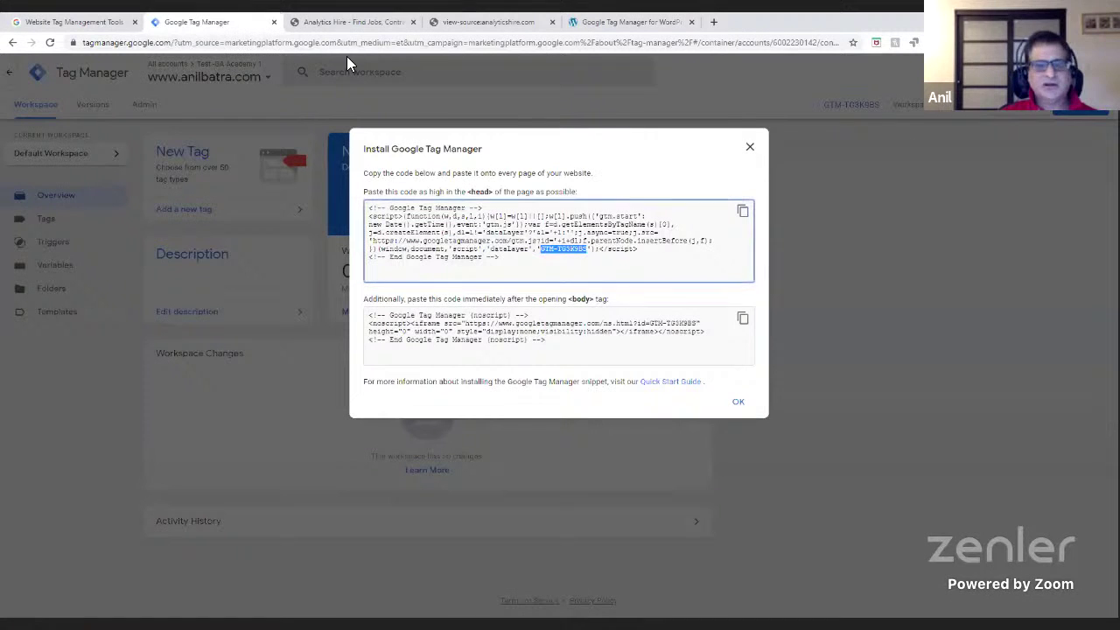
click(255, 24)
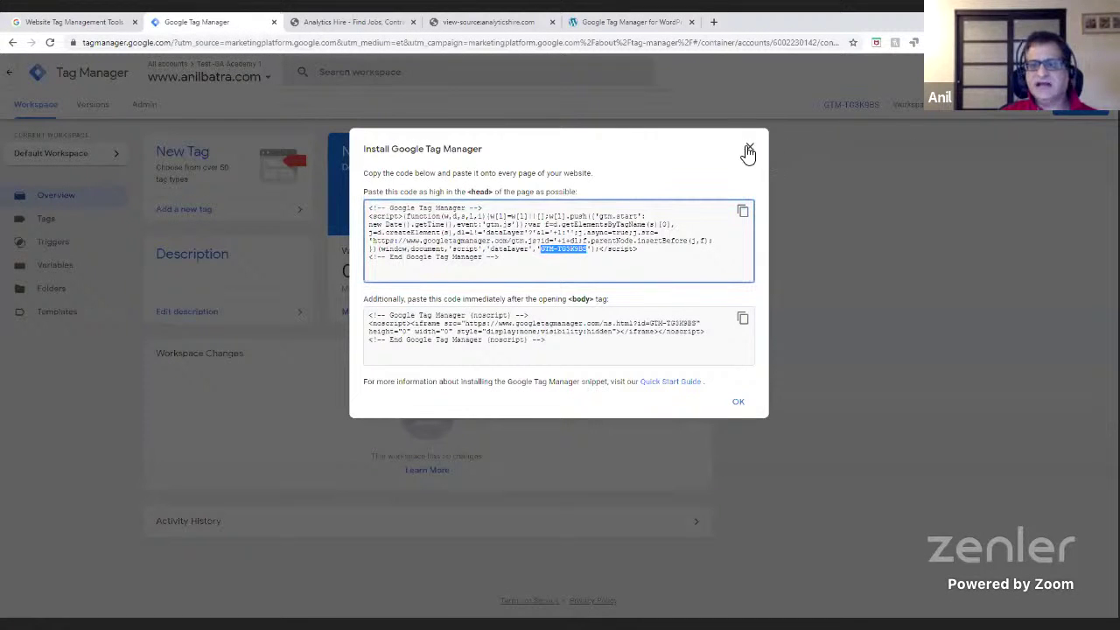
click(748, 150)
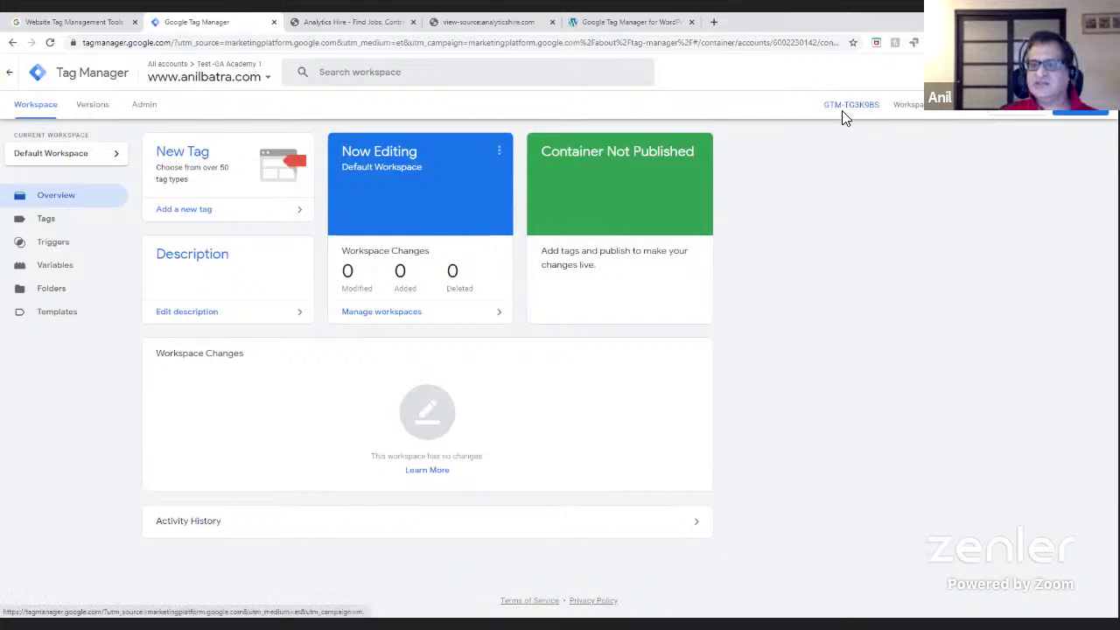
click(844, 106)
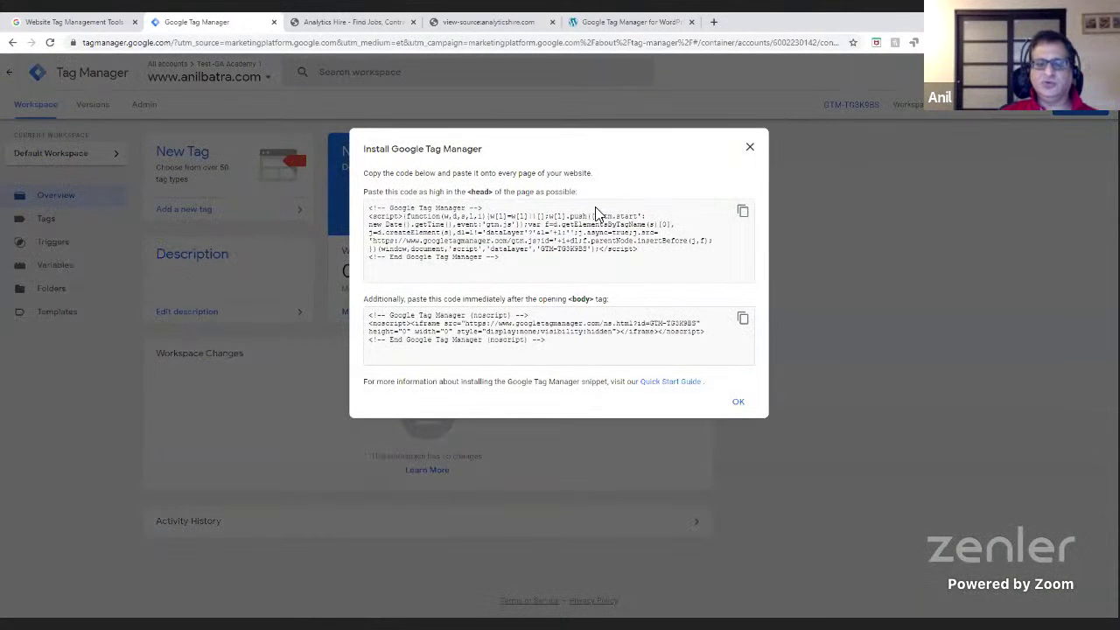
click(750, 149)
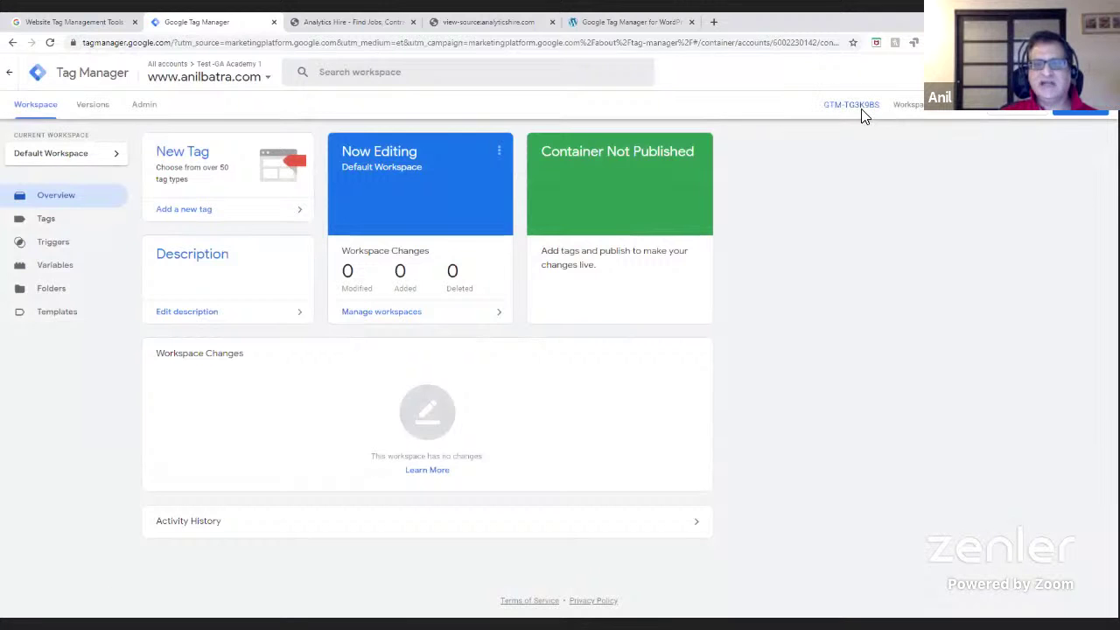
click(630, 22)
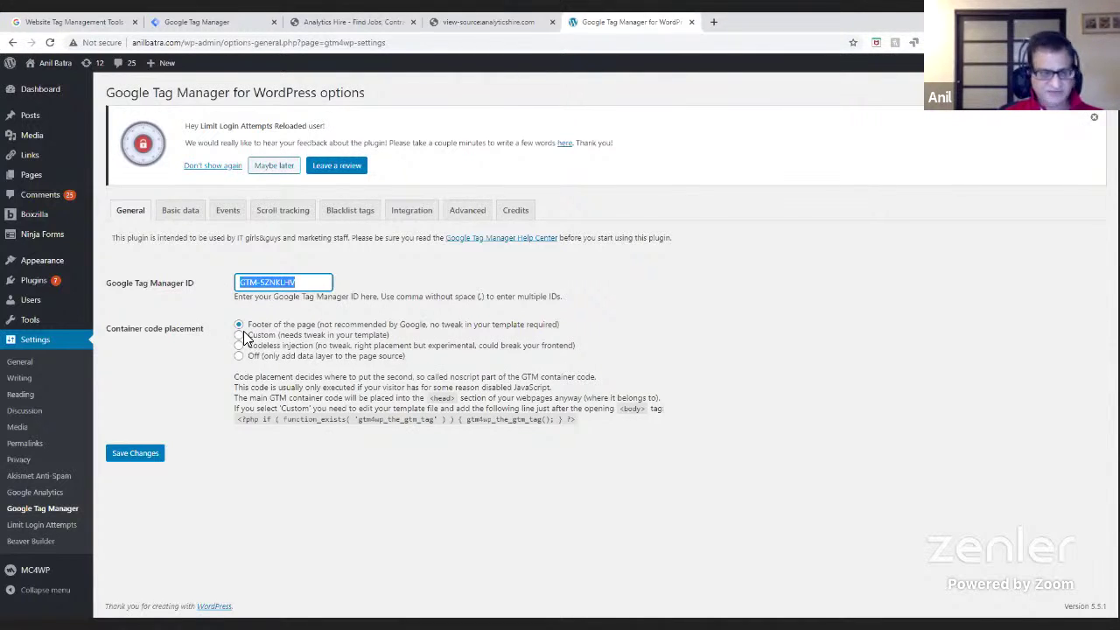
- Select the plugin's GTM-5ZNKLHV ID and bring up the Tag Manager workspace overview
click(320, 285)
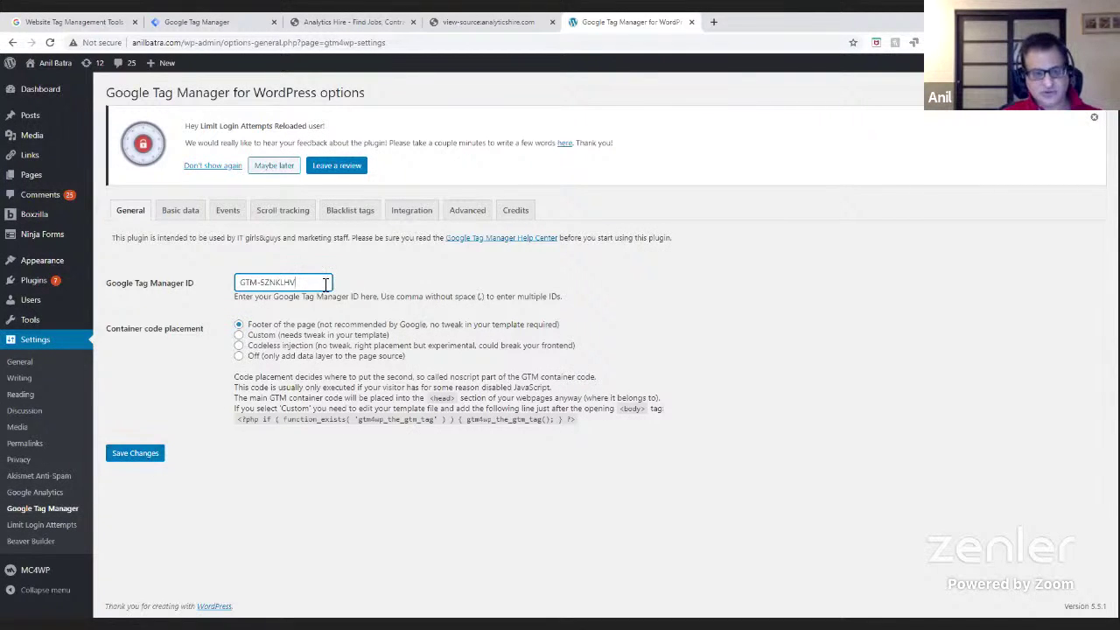
drag(322, 282, 235, 281)
drag(306, 282, 210, 280)
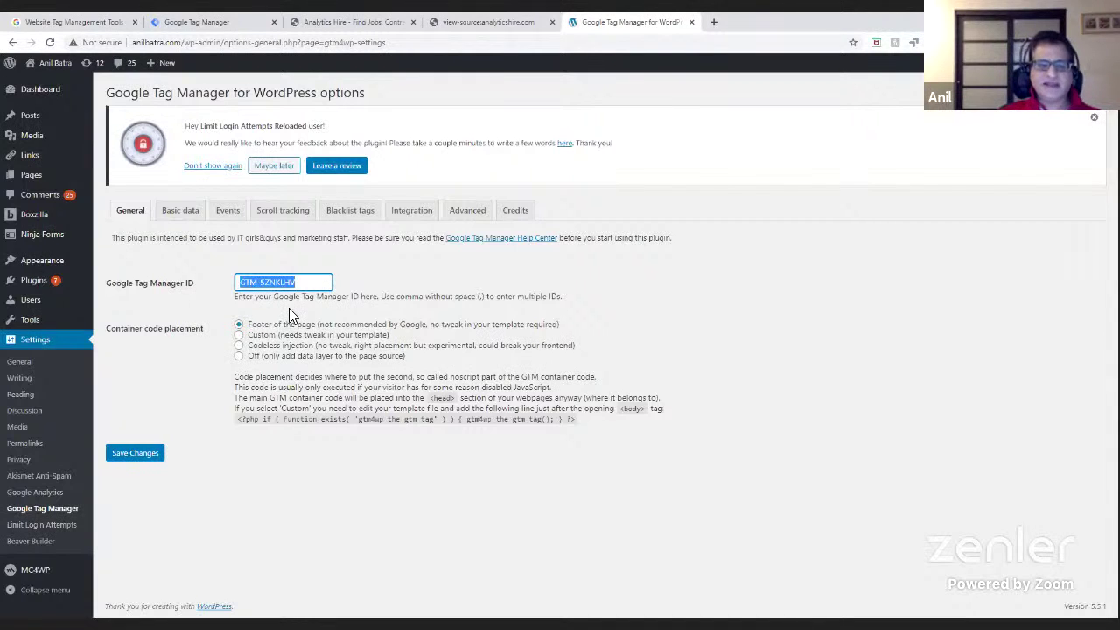
click(218, 23)
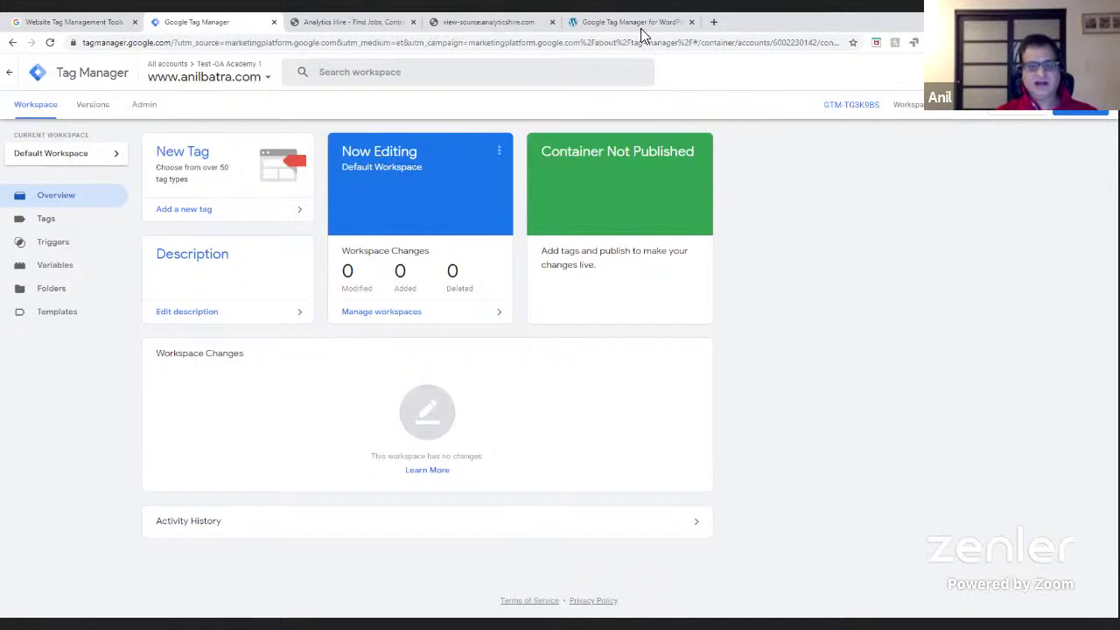
- View the GTM-TG3K9BS install code snippet, close it, and go back to the WordPress plugin settings
click(848, 112)
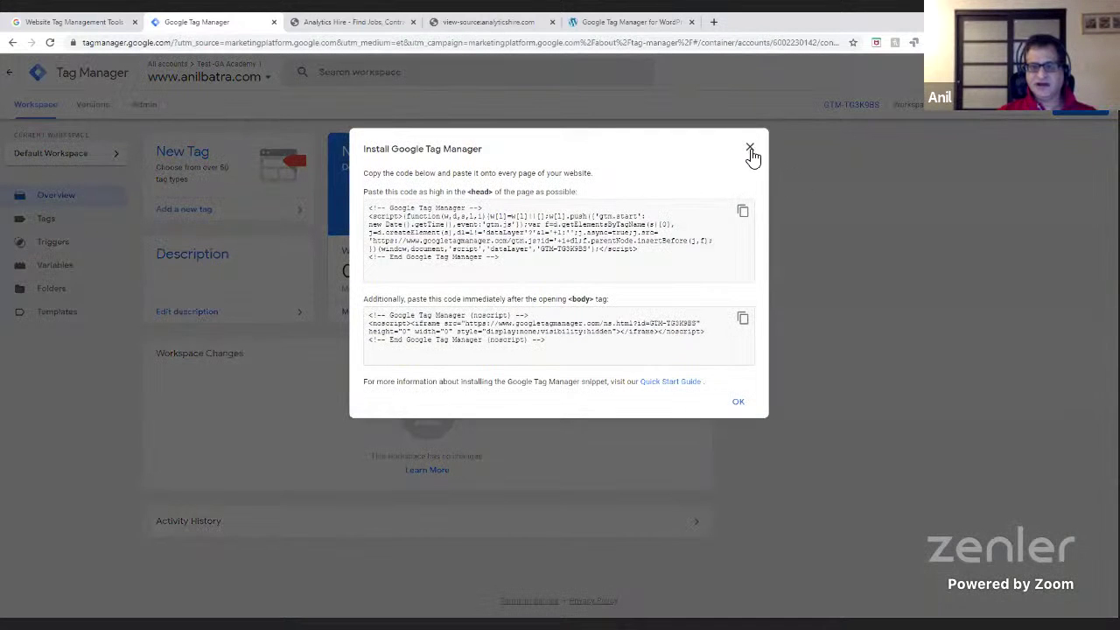
click(750, 149)
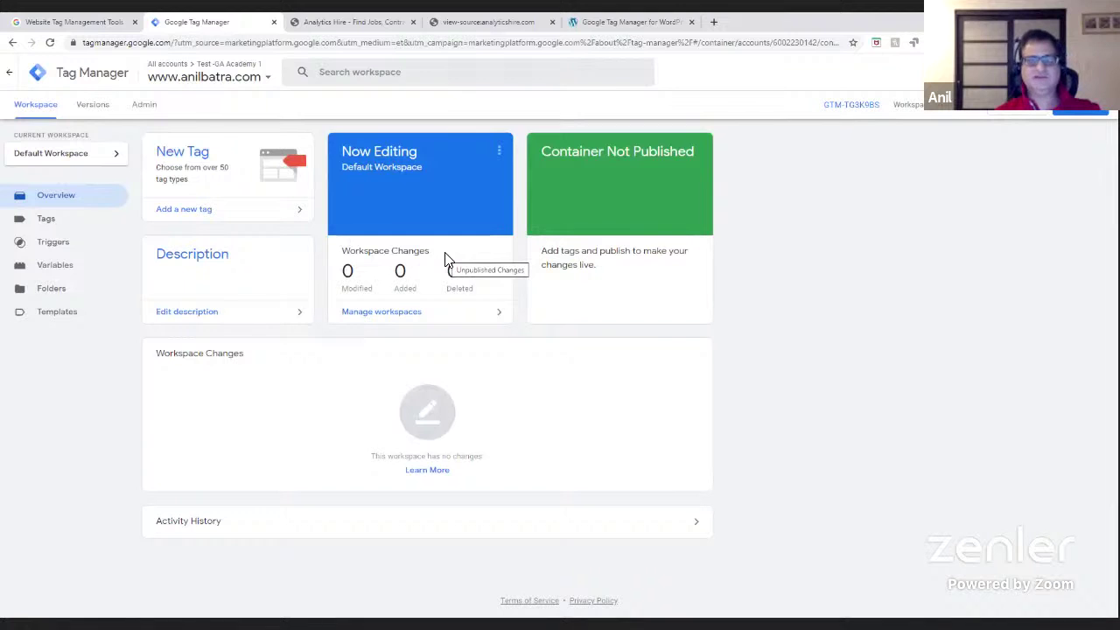
click(638, 22)
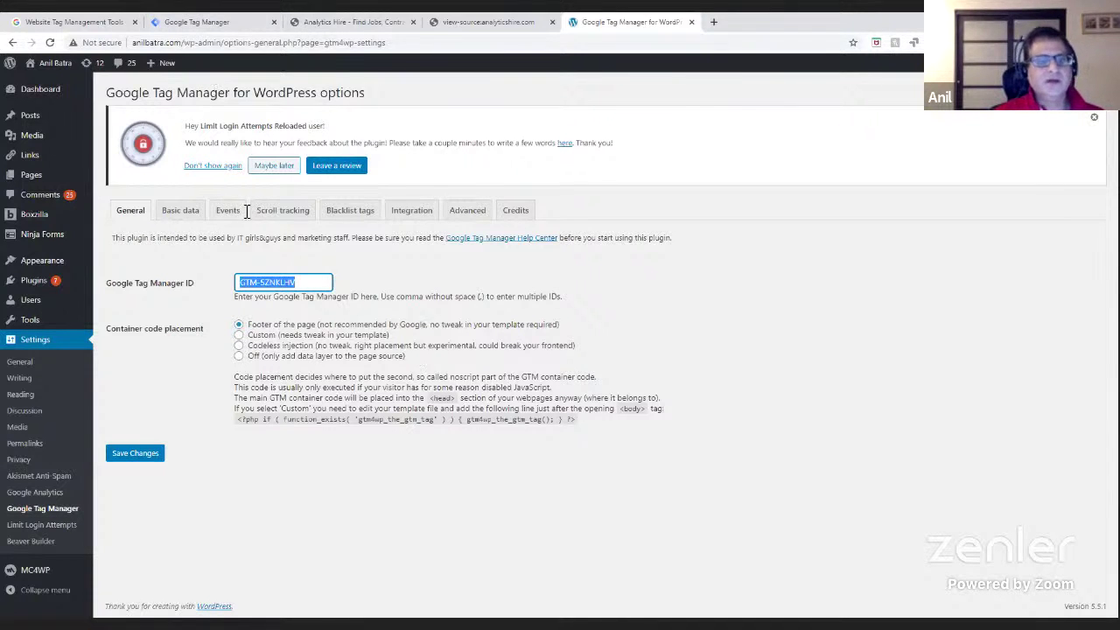
- Return to the unpublished, zero-change Tag Manager workspace overview
click(181, 26)
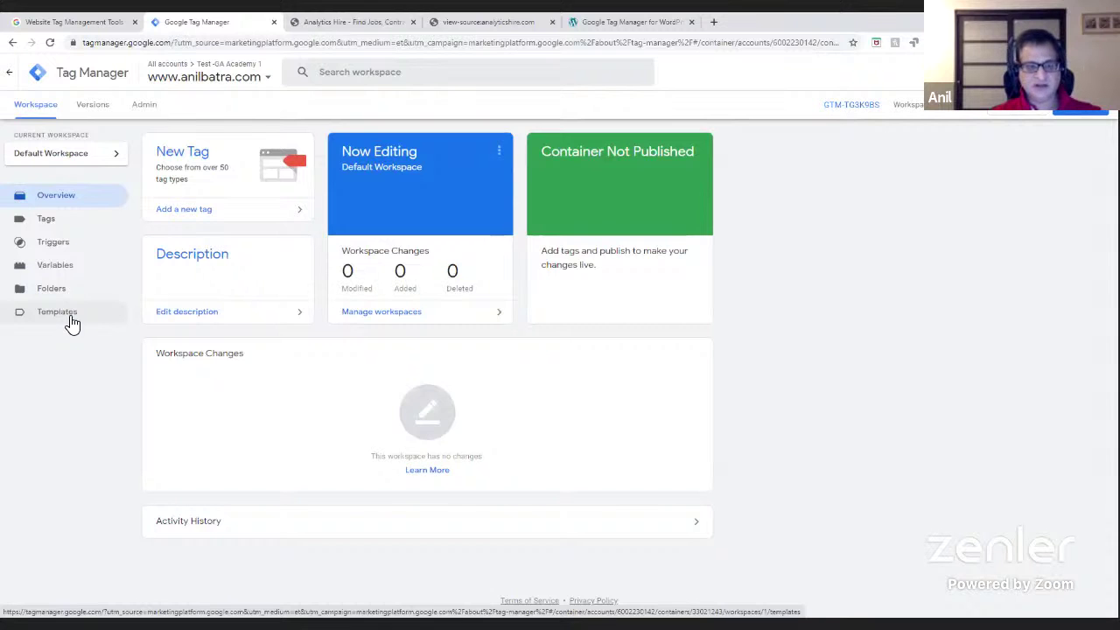
- Check that the container's Templates, Tags and Triggers lists are all empty
click(73, 323)
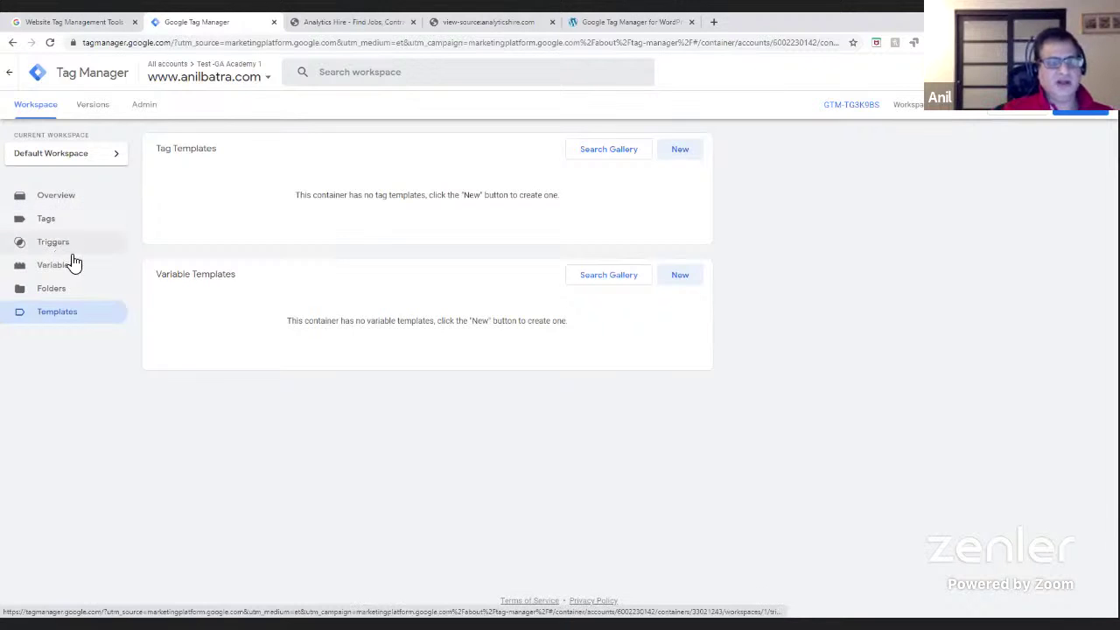
click(42, 224)
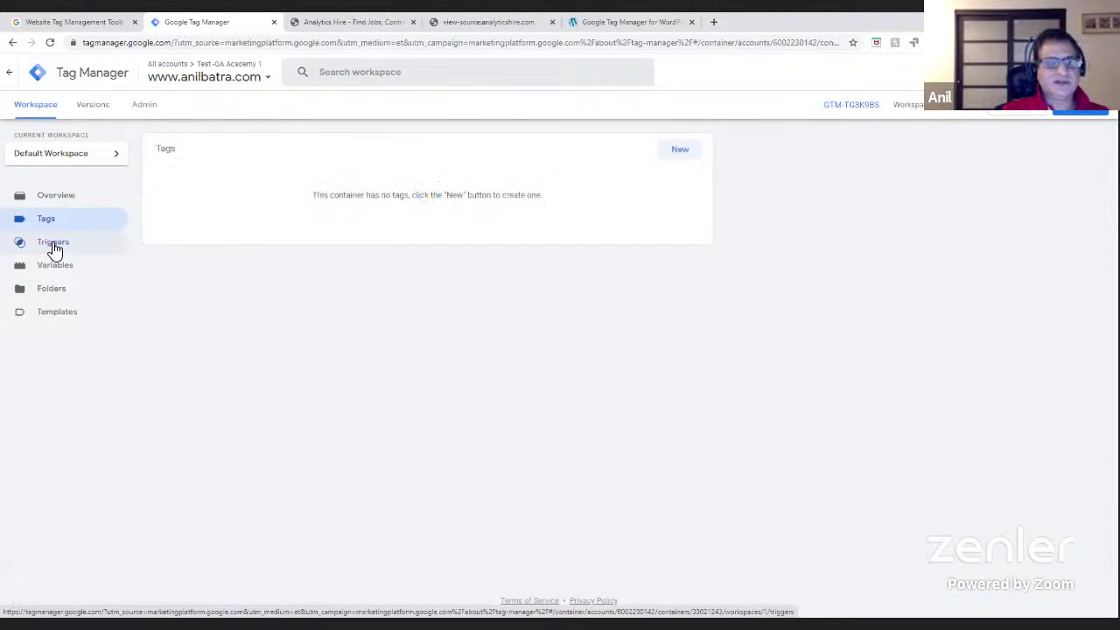
click(53, 245)
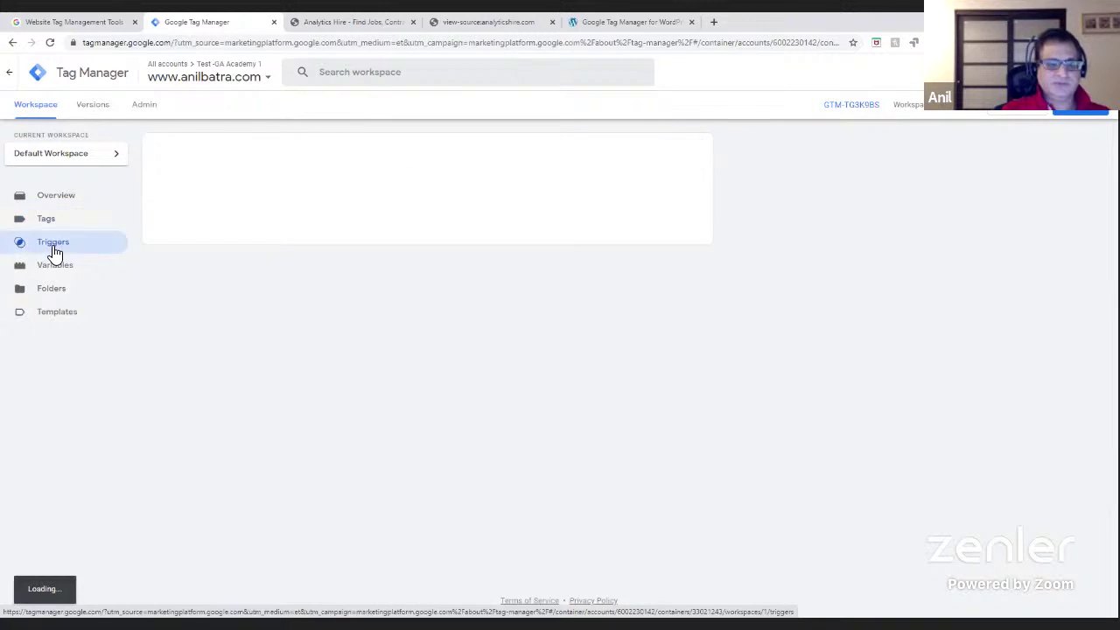
- Browse the account switcher and show the Training Optizent account's seven containers, including Optizent.com
click(262, 81)
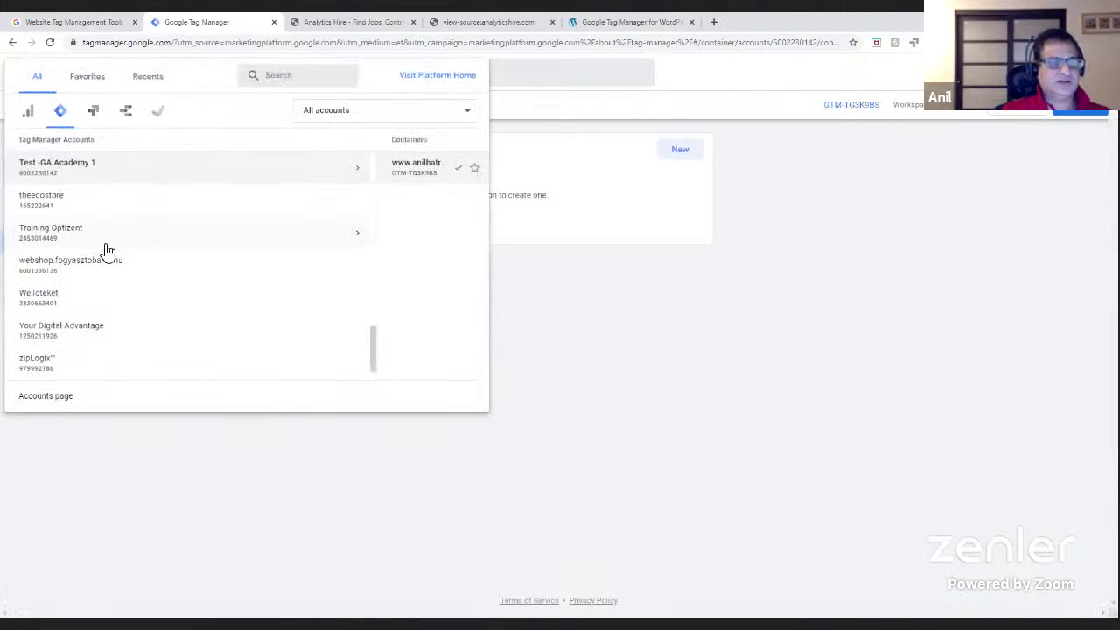
scroll(92, 333, down, 1)
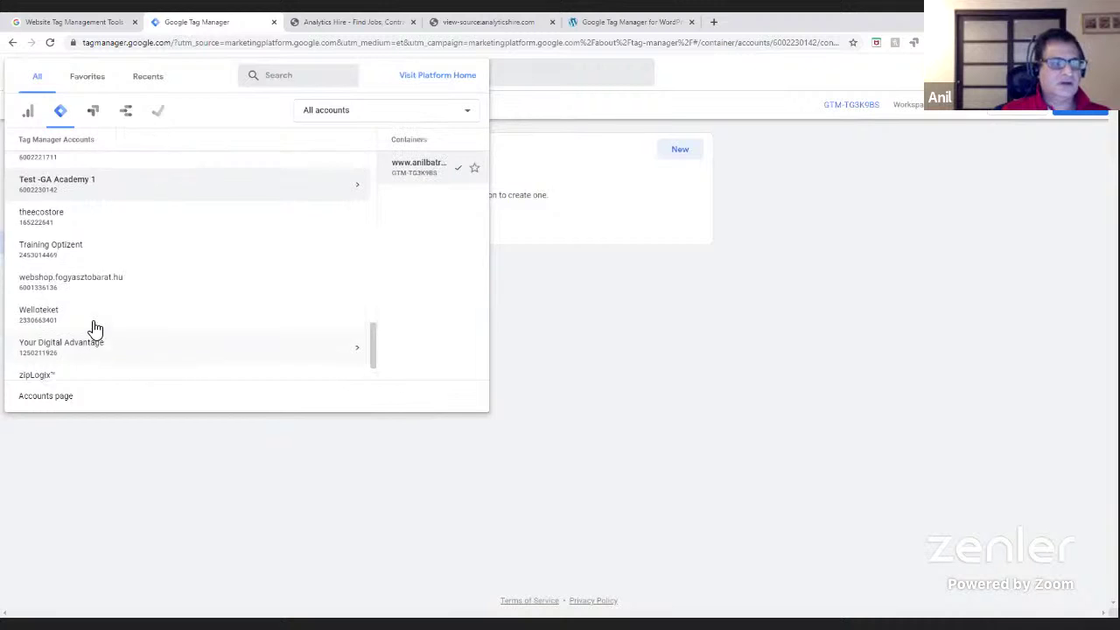
key(Up)
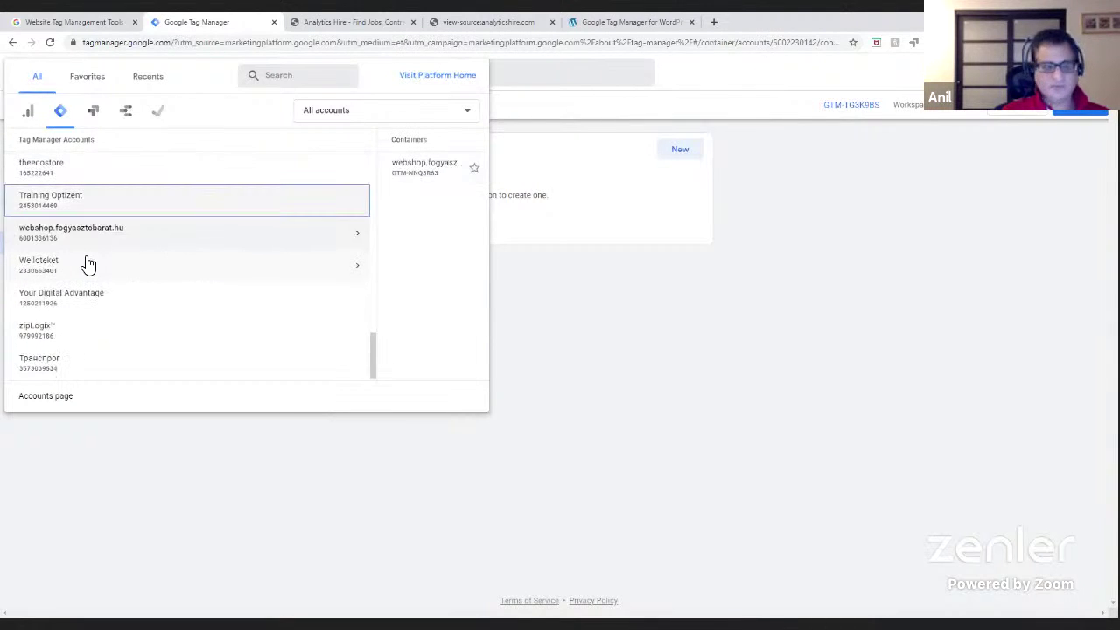
key(Up)
key(Up)
key(Up)
key(Up)
key(Up)
key(Up)
key(Up)
key(Up)
key(Up)
key(Up)
key(Up)
key(Up)
key(Up)
key(Up)
key(Up)
key(Up)
key(Up)
key(Up)
key(Up)
key(Up)
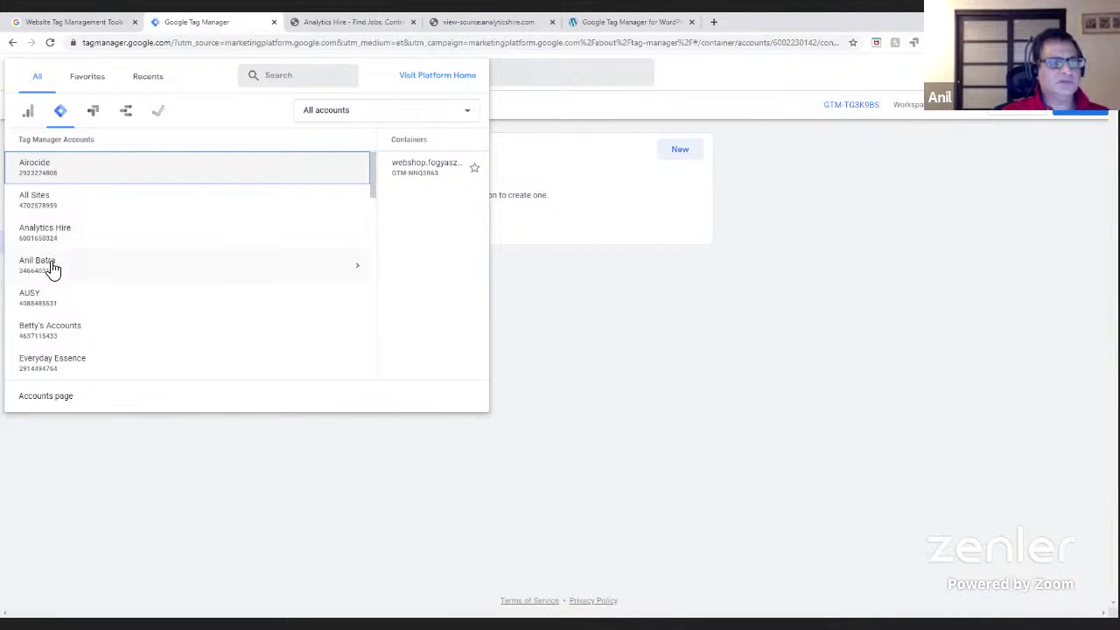
click(51, 265)
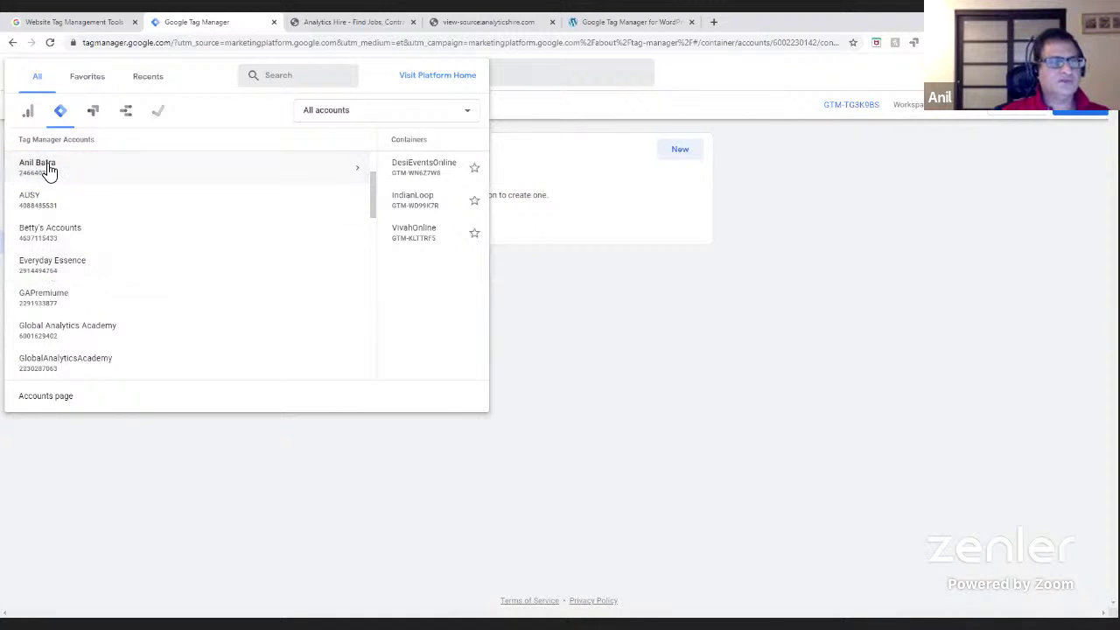
click(246, 44)
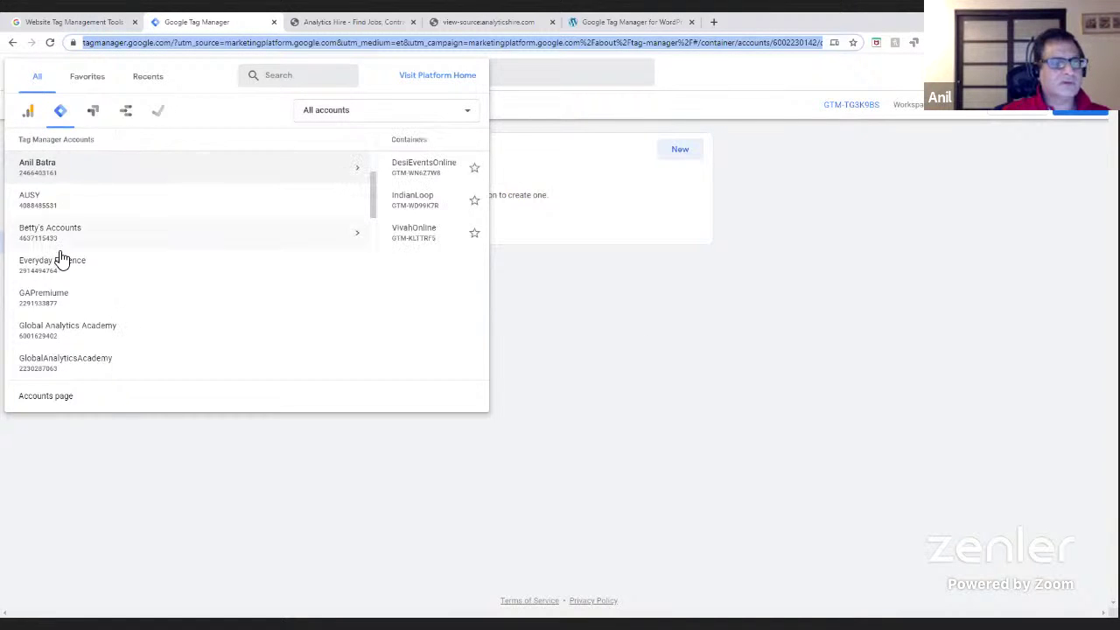
scroll(65, 273, down, 3)
scroll(68, 278, down, 5)
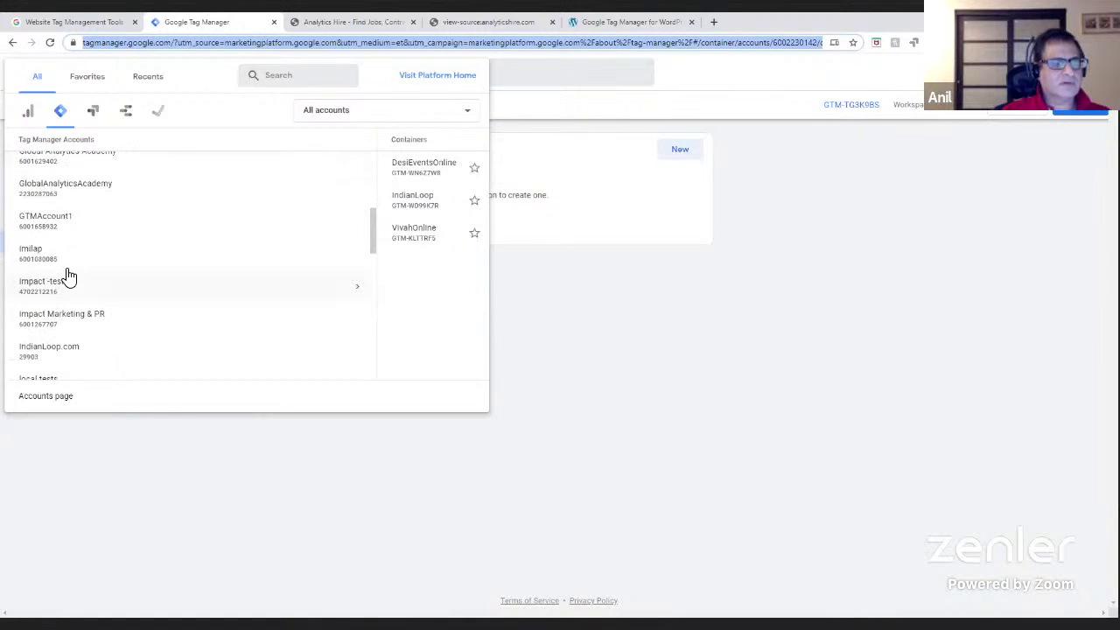
scroll(69, 277, down, 4)
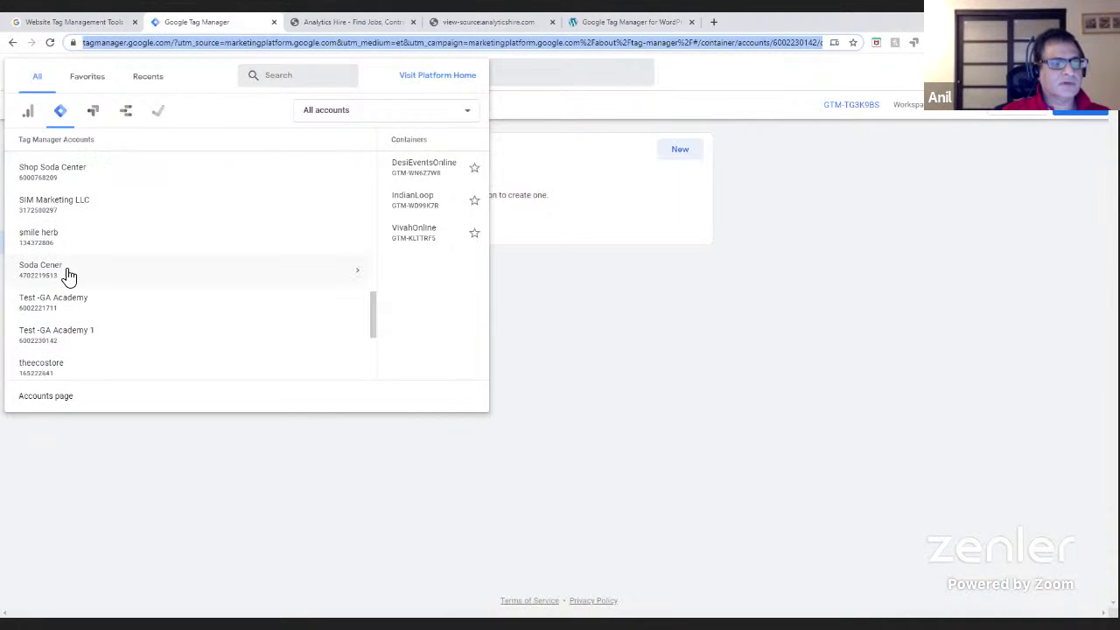
scroll(69, 276, down, 5)
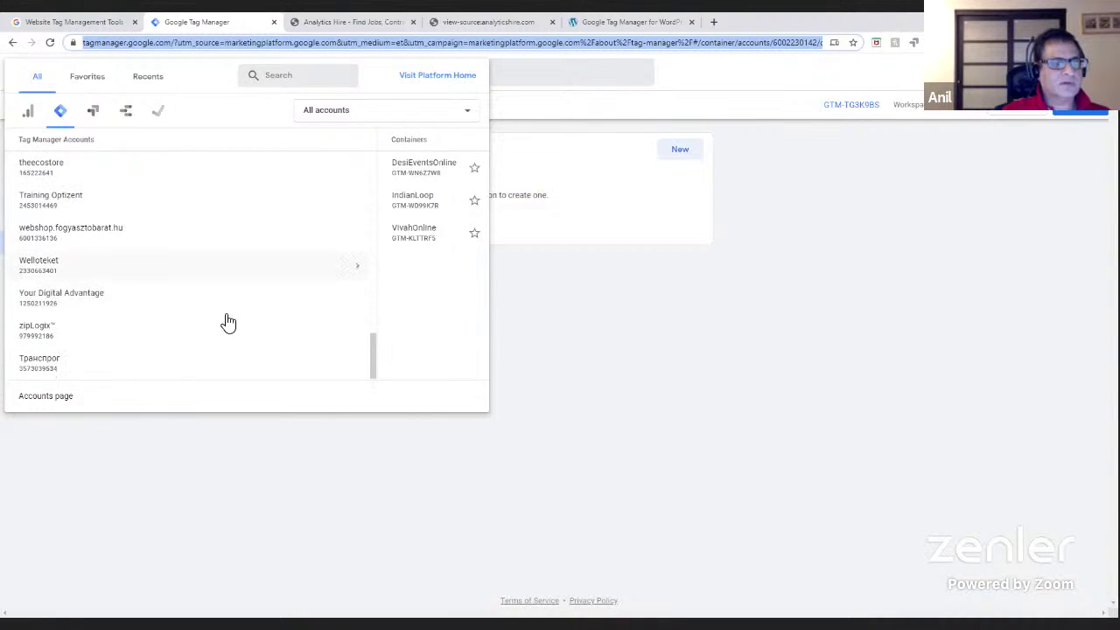
click(56, 210)
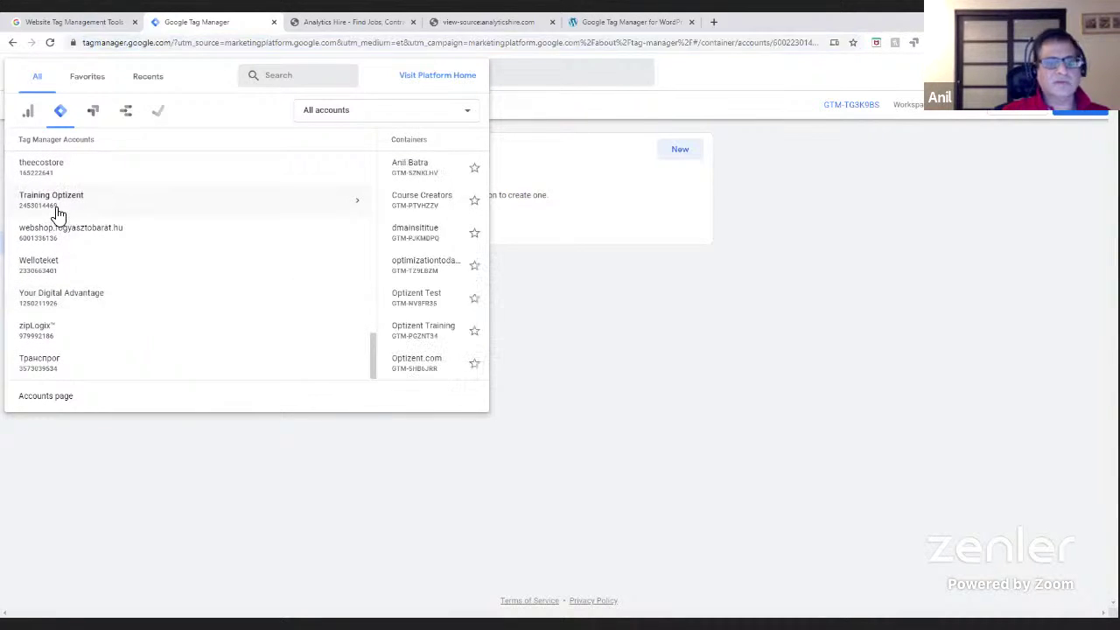
- Open the Training Optizent container and confirm it matches the plugin's GTM-5ZNKLHV ID
click(188, 172)
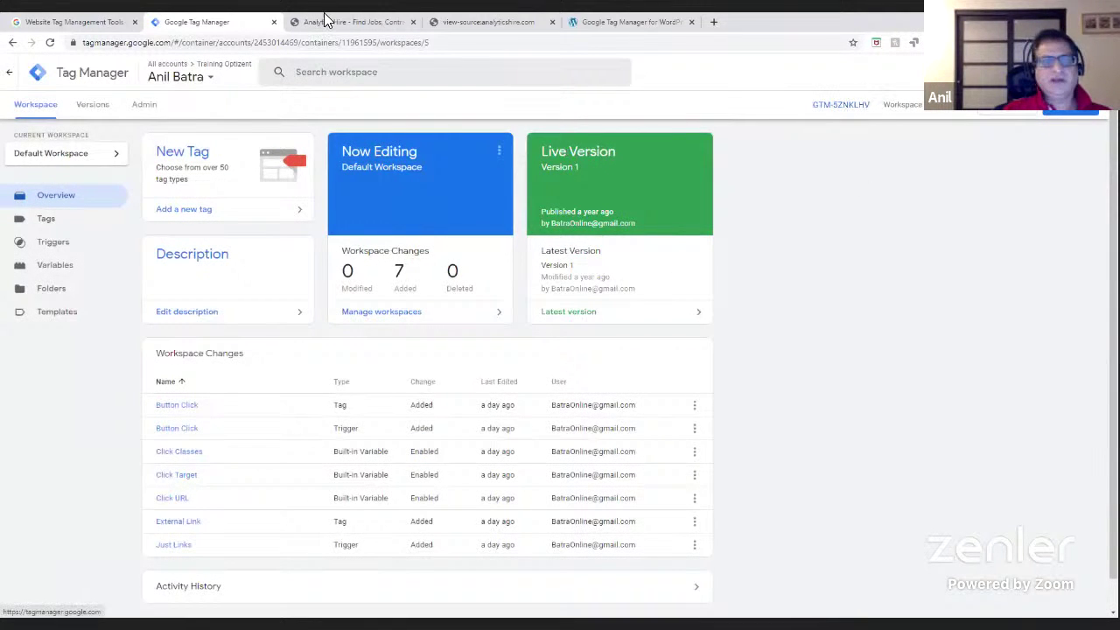
click(602, 23)
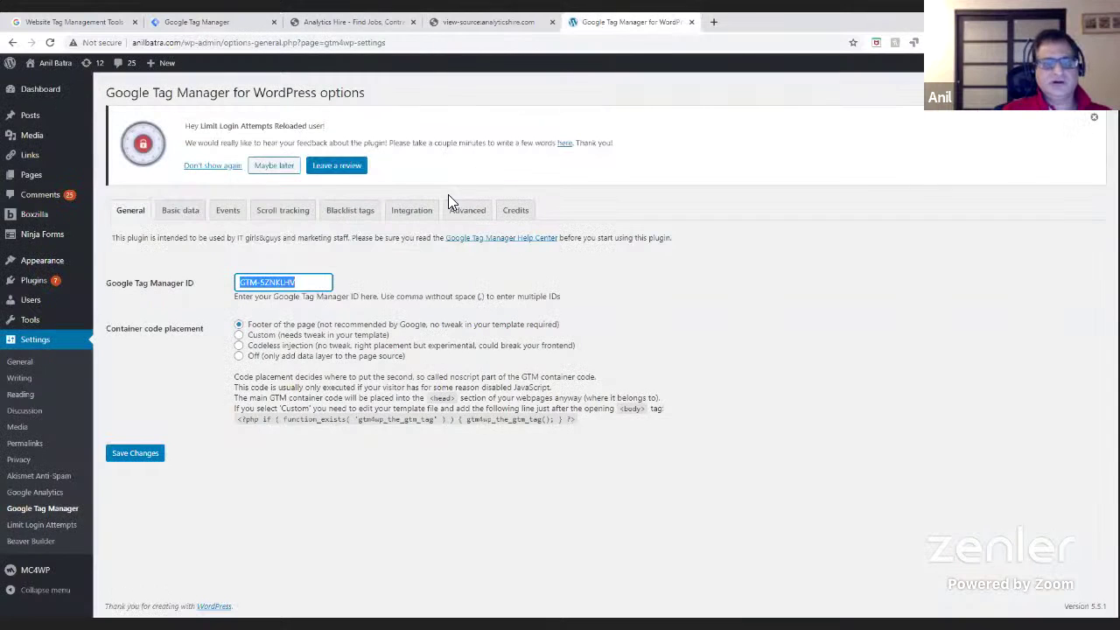
click(326, 281)
triple_click(242, 282)
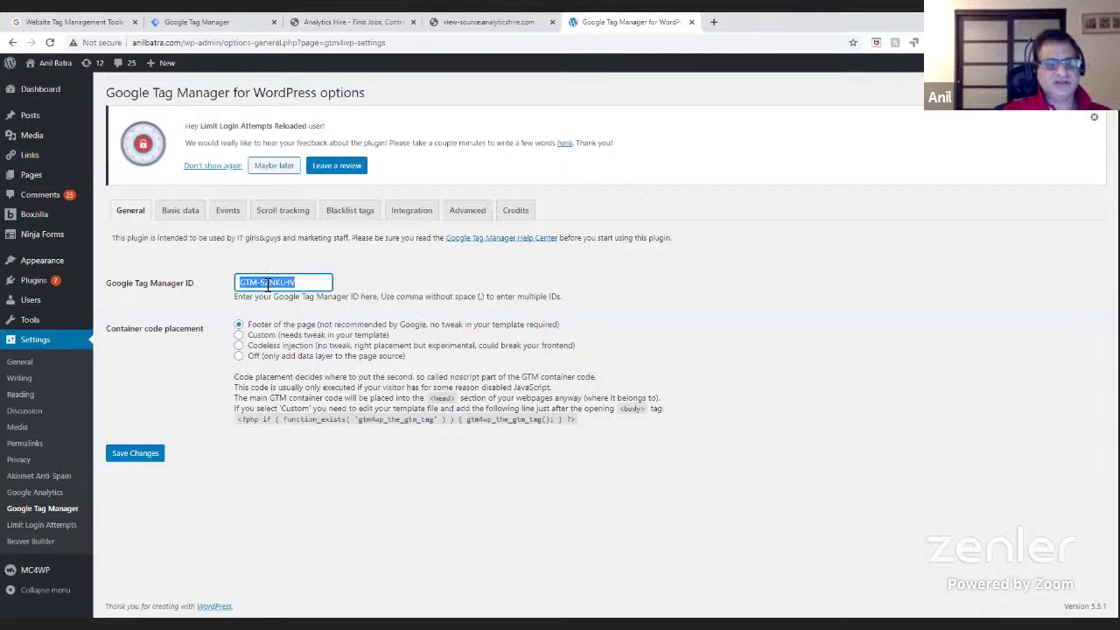
click(220, 22)
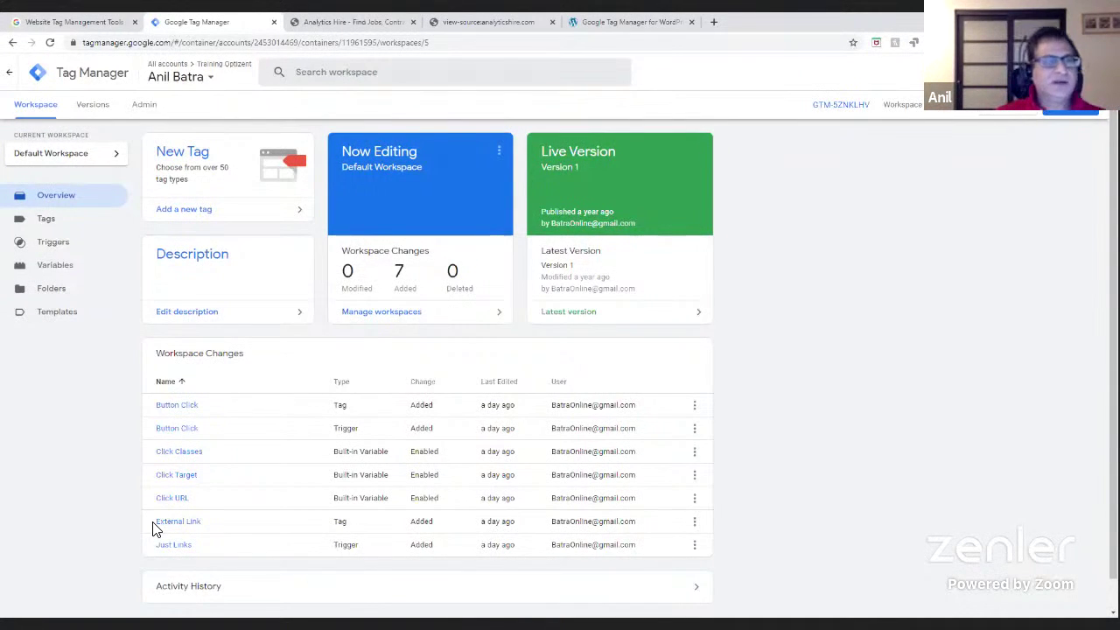
- Create a new tag from the Tags list and rename 'Untitled Tag' to 'GA Base Tracking'
click(56, 228)
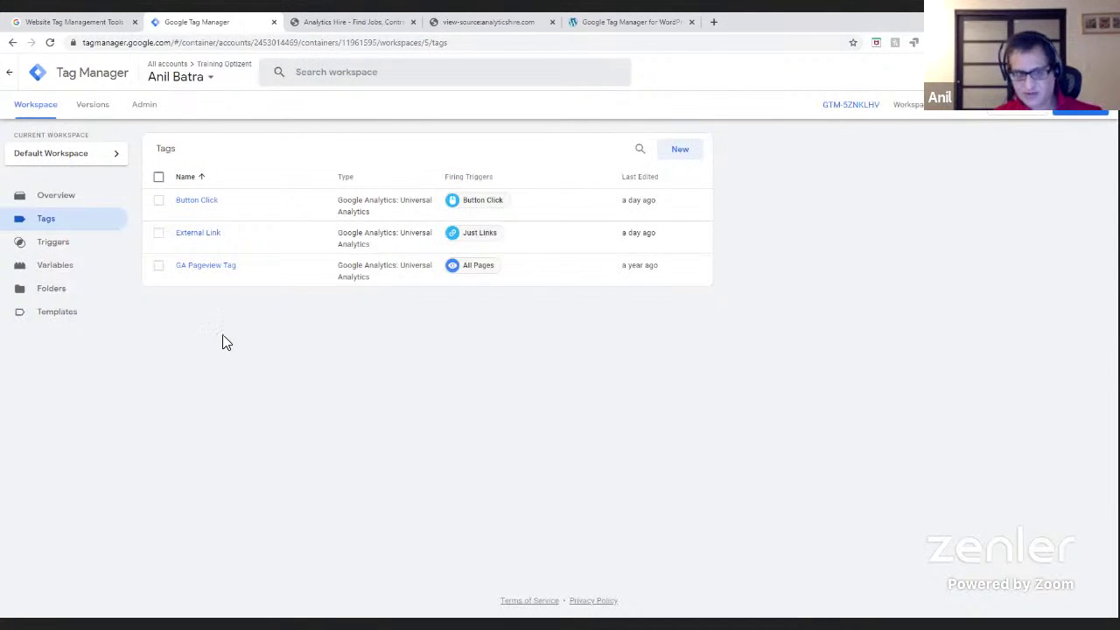
click(680, 151)
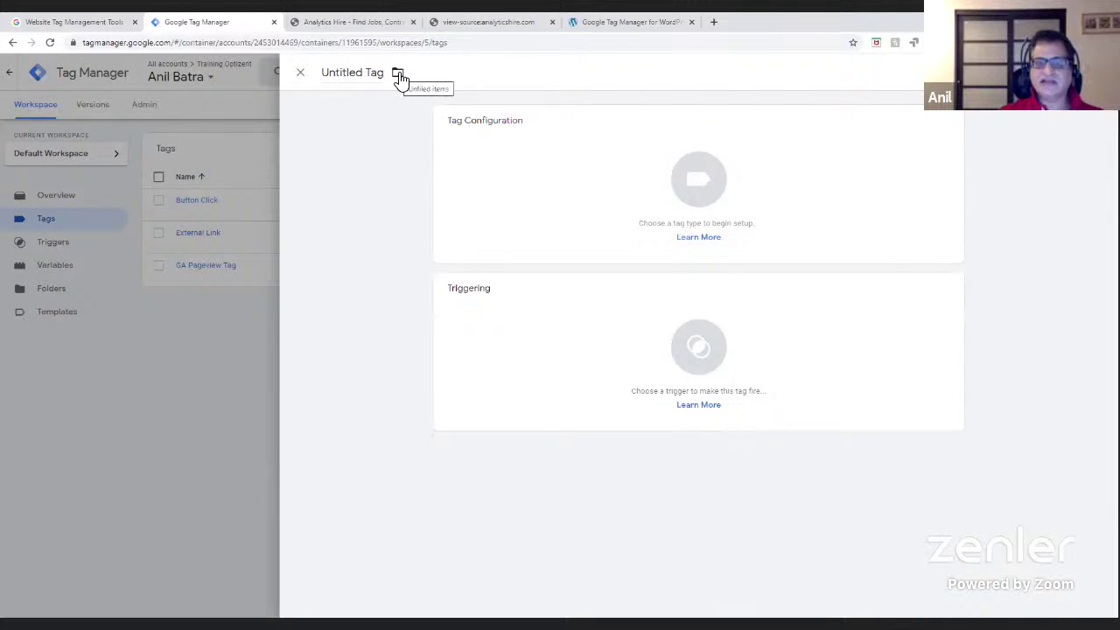
drag(327, 76, 385, 74)
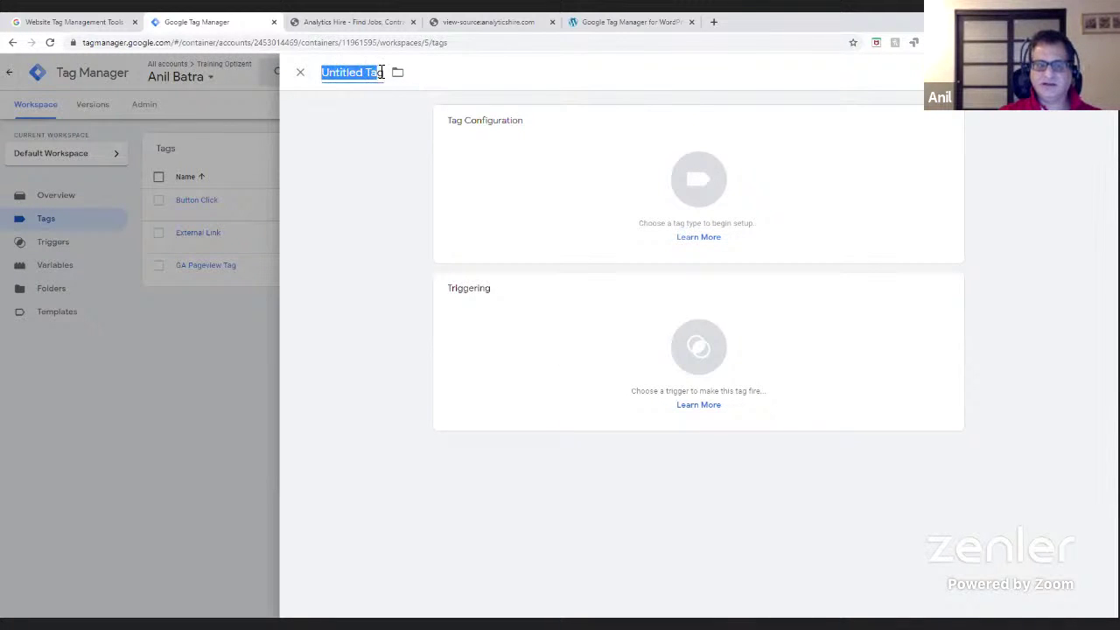
text(GA )
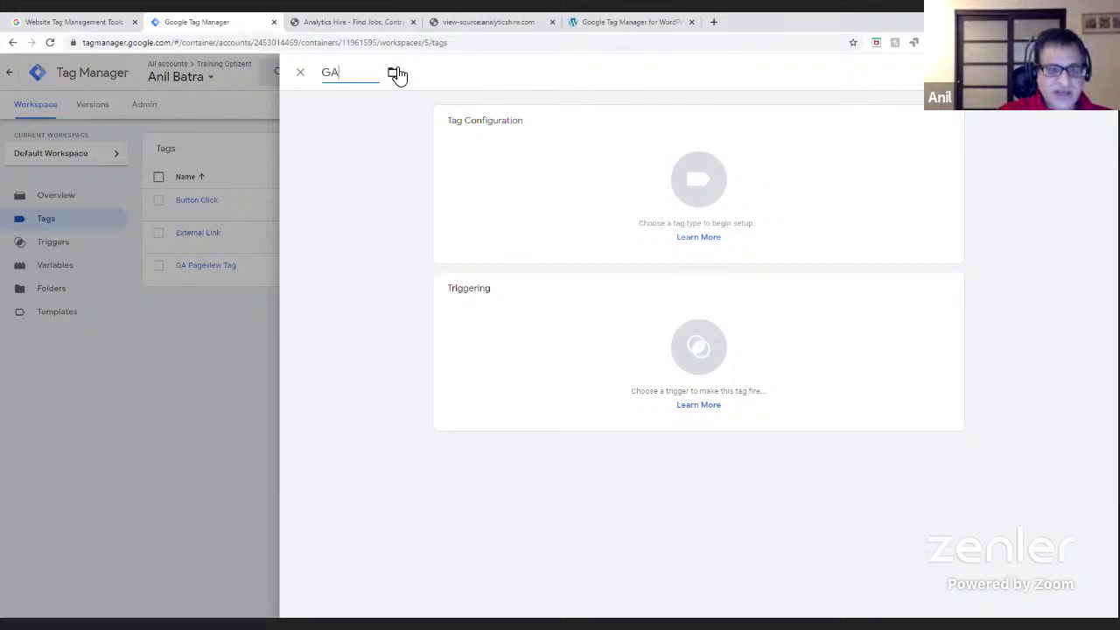
text(Tracking)
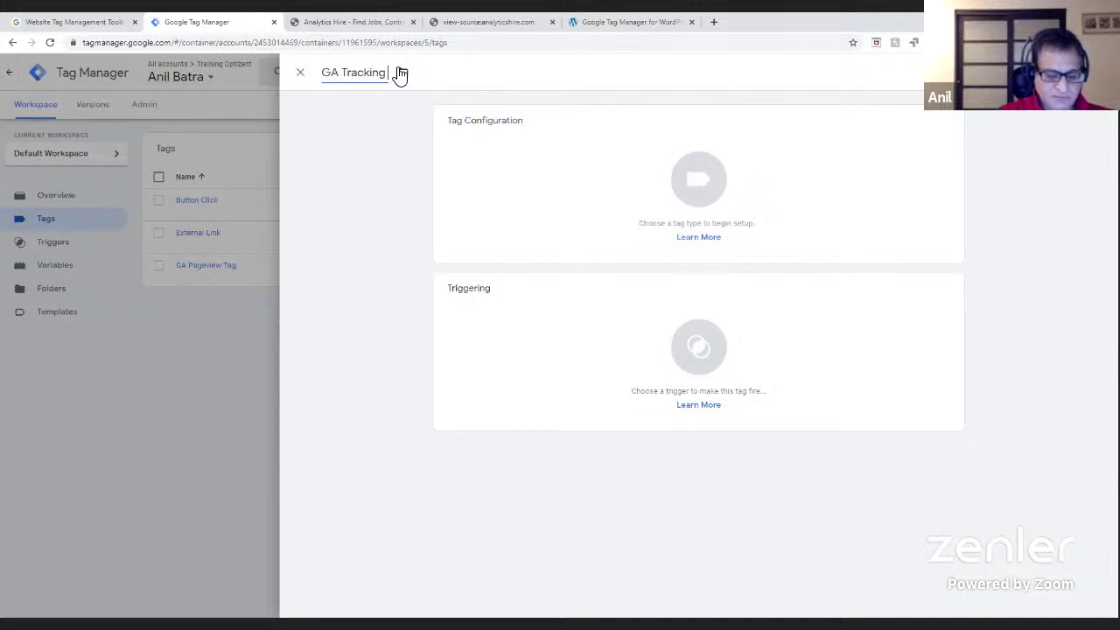
key(BackSpace)
key(BackSpace)
key(BackSpace)
key(BackSpace)
key(BackSpace)
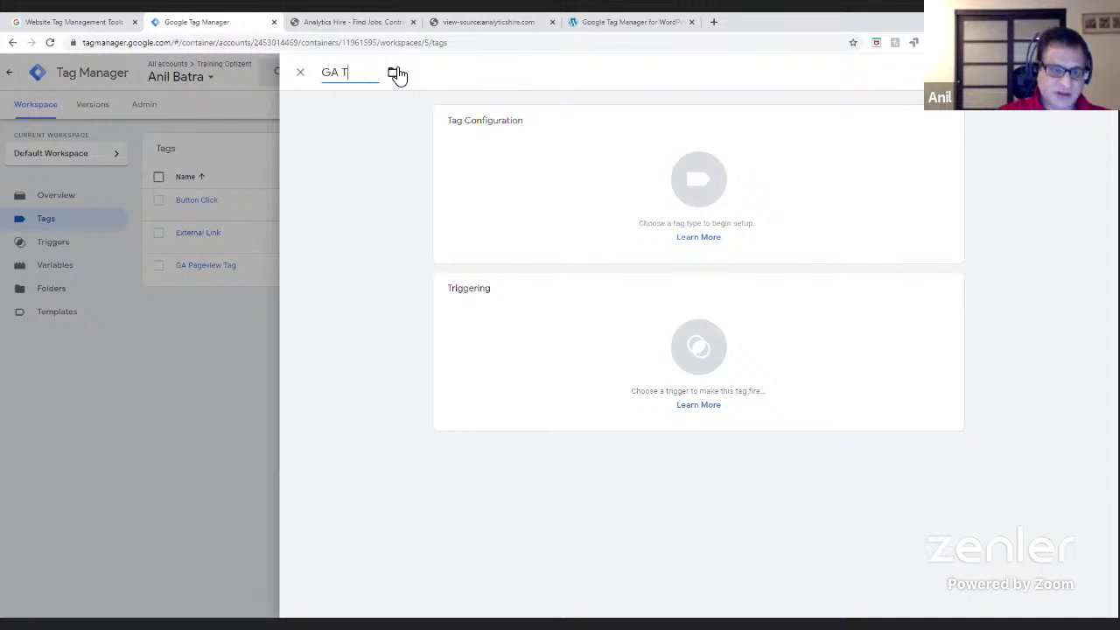
text(Bse Tracking)
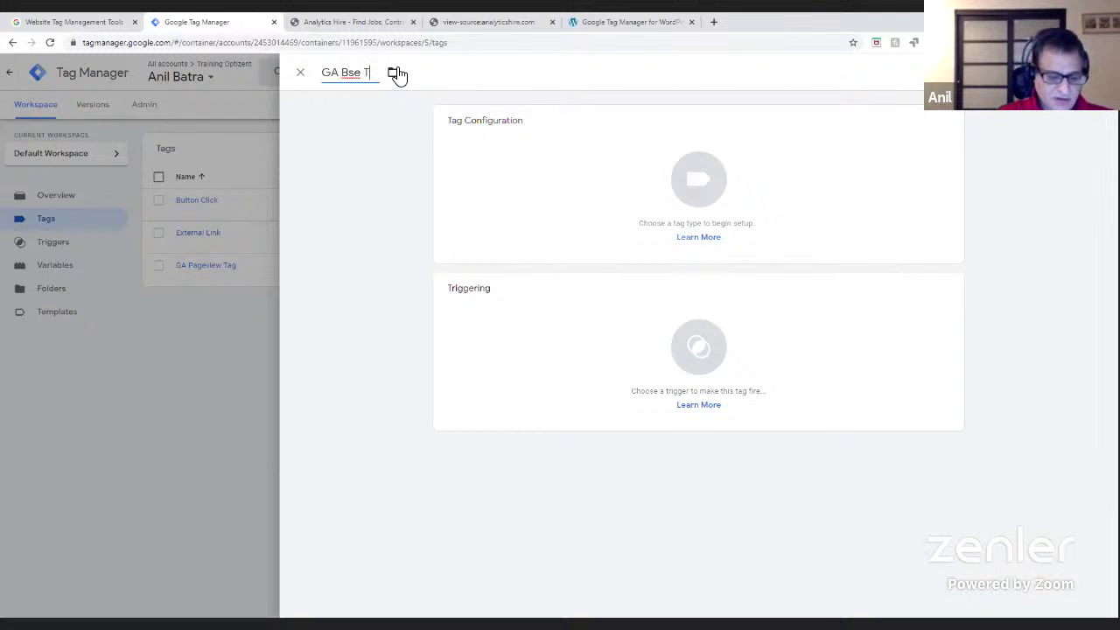
click(351, 68)
text(a)
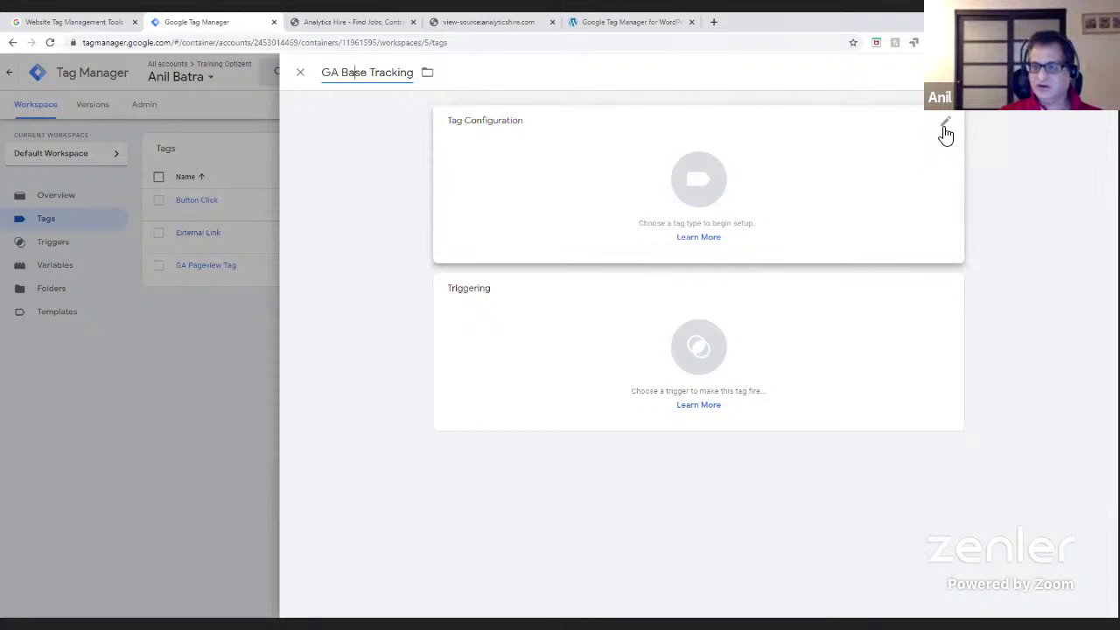
- Browse the tag types and set GA Base Tracking to Google Analytics: Universal Analytics
click(685, 193)
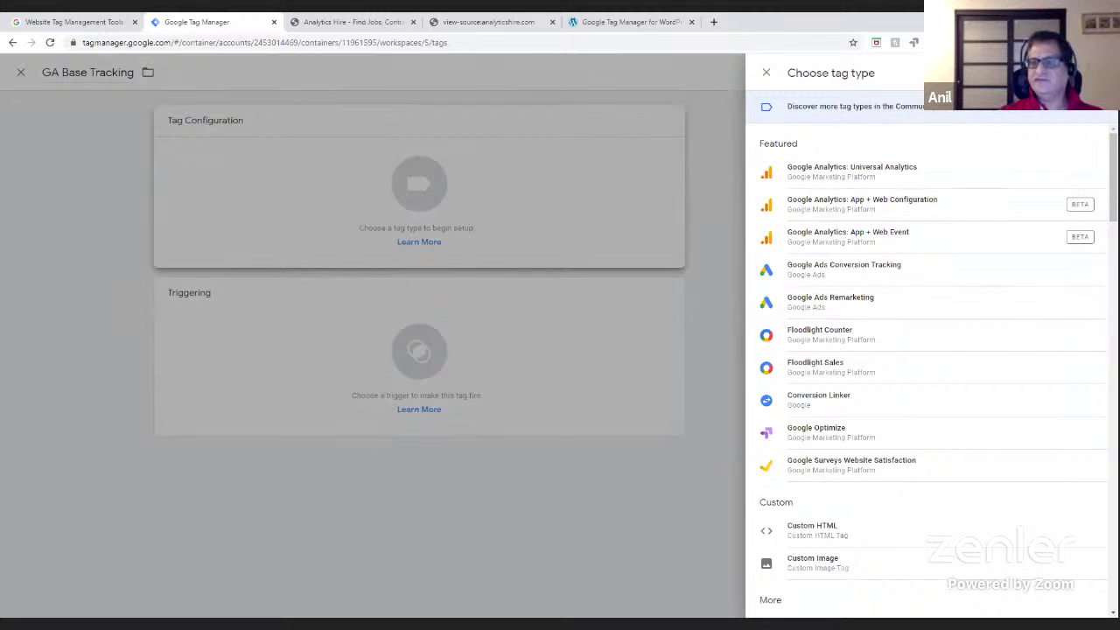
scroll(928, 350, down, 3)
scroll(927, 350, up, 3)
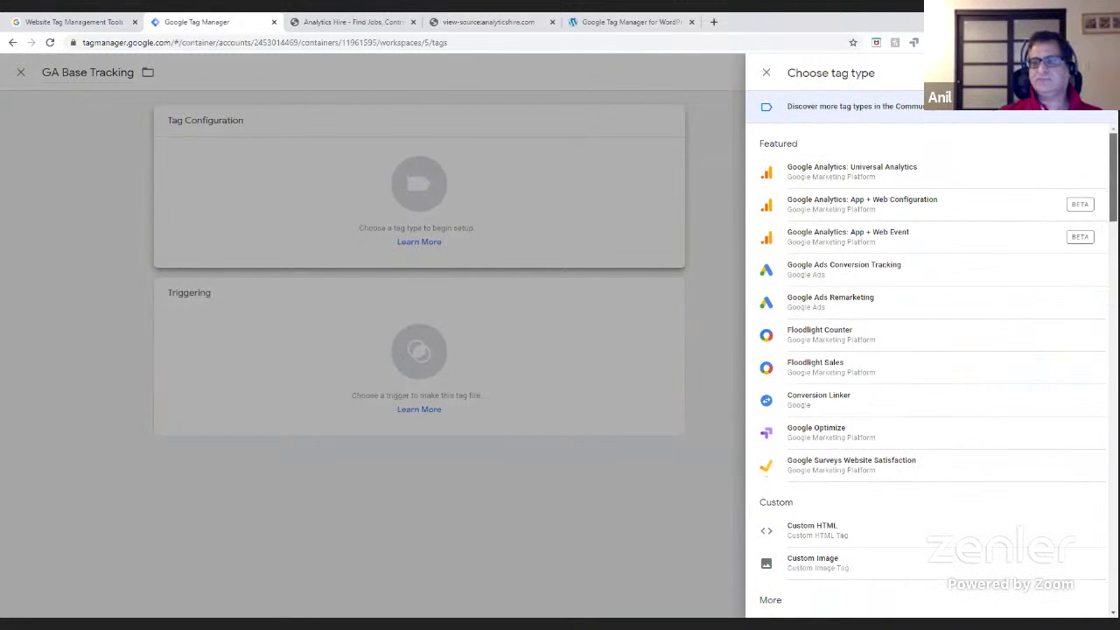
scroll(927, 350, down, 8)
scroll(927, 350, up, 8)
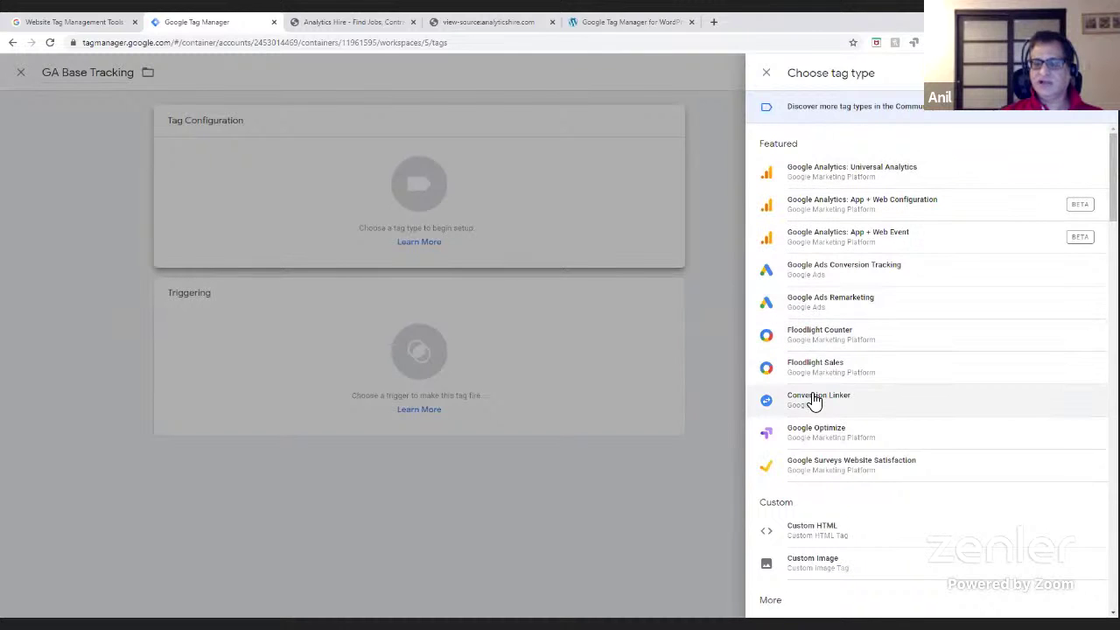
scroll(818, 411, down, 5)
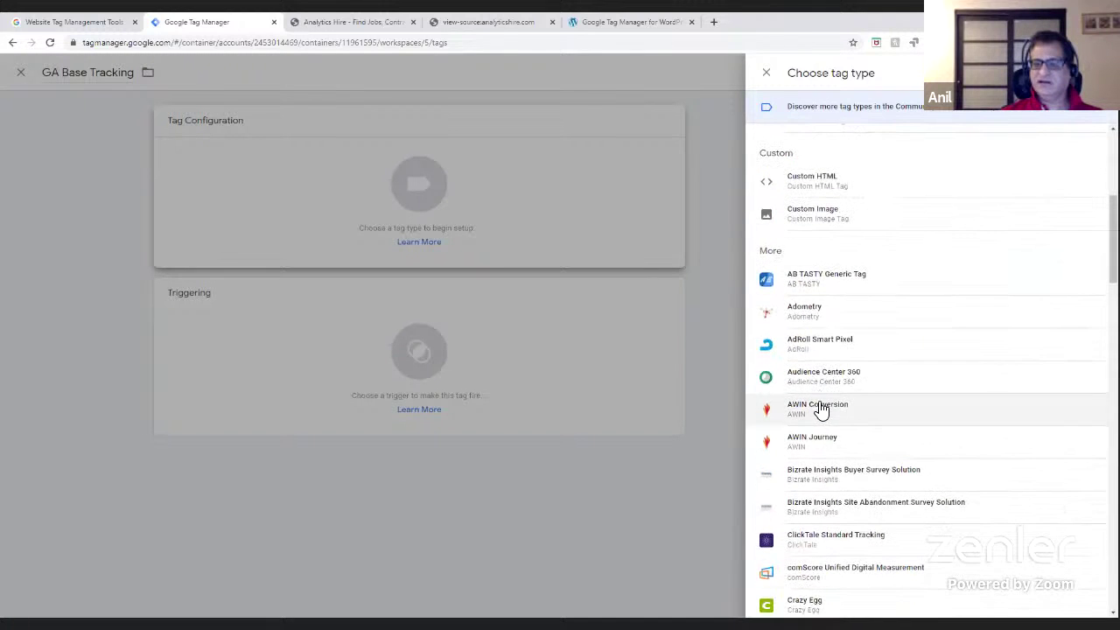
scroll(793, 318, down, 5)
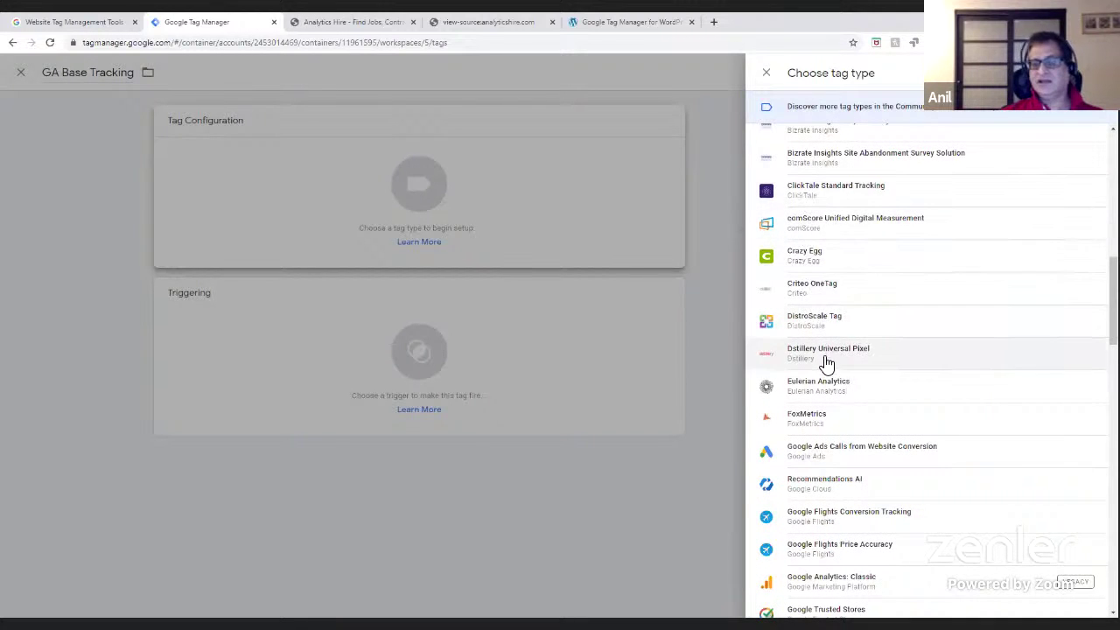
scroll(825, 365, down, 10)
scroll(825, 365, down, 10)
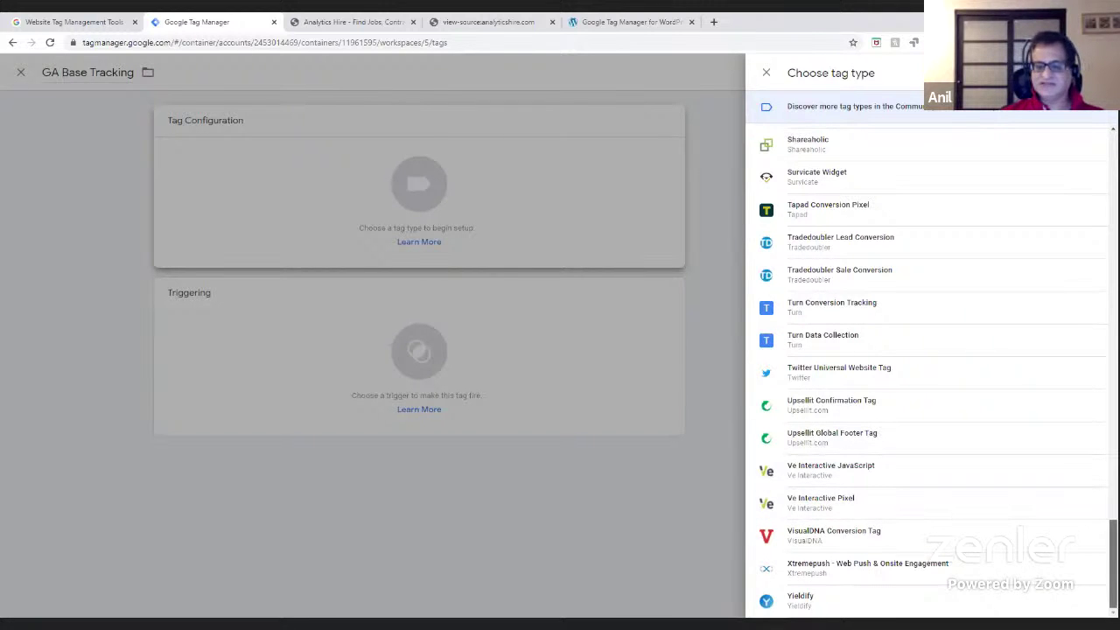
scroll(932, 368, up, 3)
scroll(931, 368, up, 3)
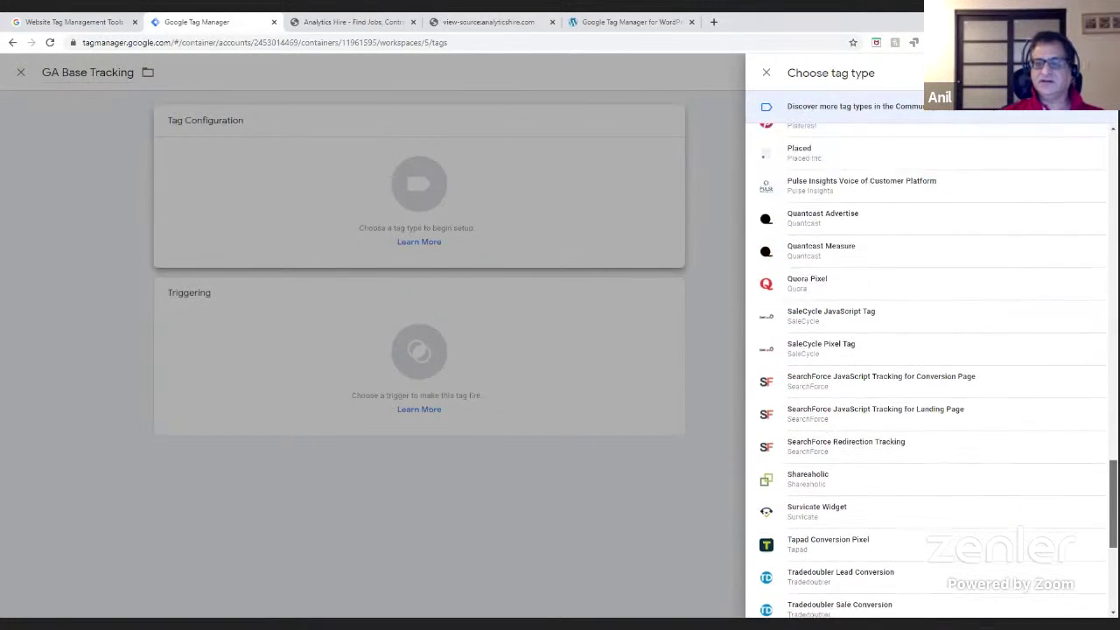
scroll(932, 368, up, 4)
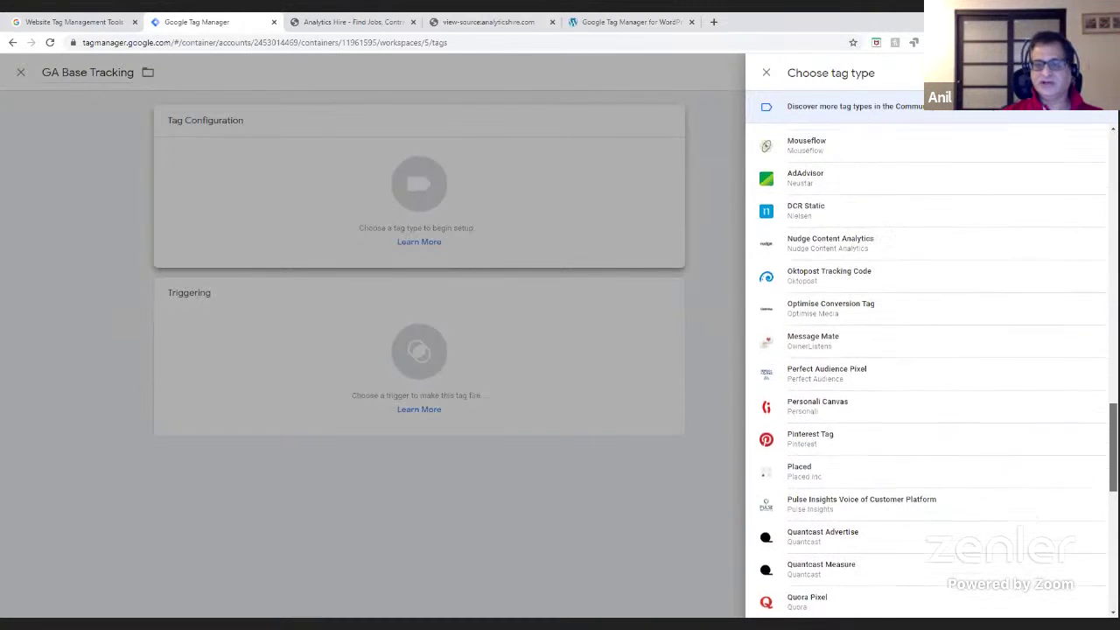
scroll(932, 367, up, 3)
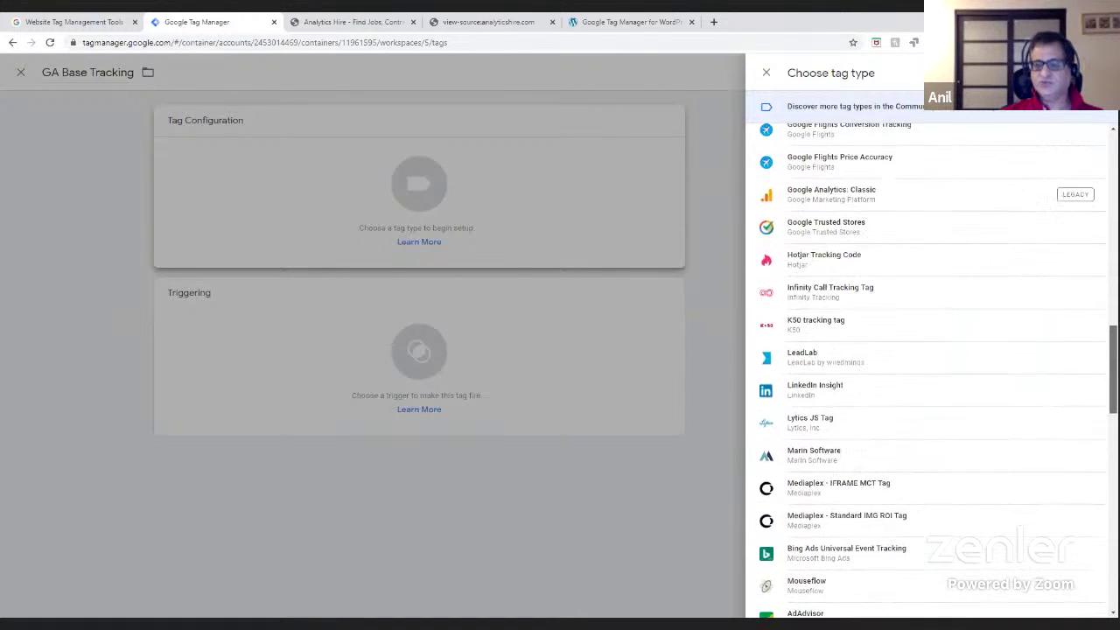
scroll(847, 175, up, 5)
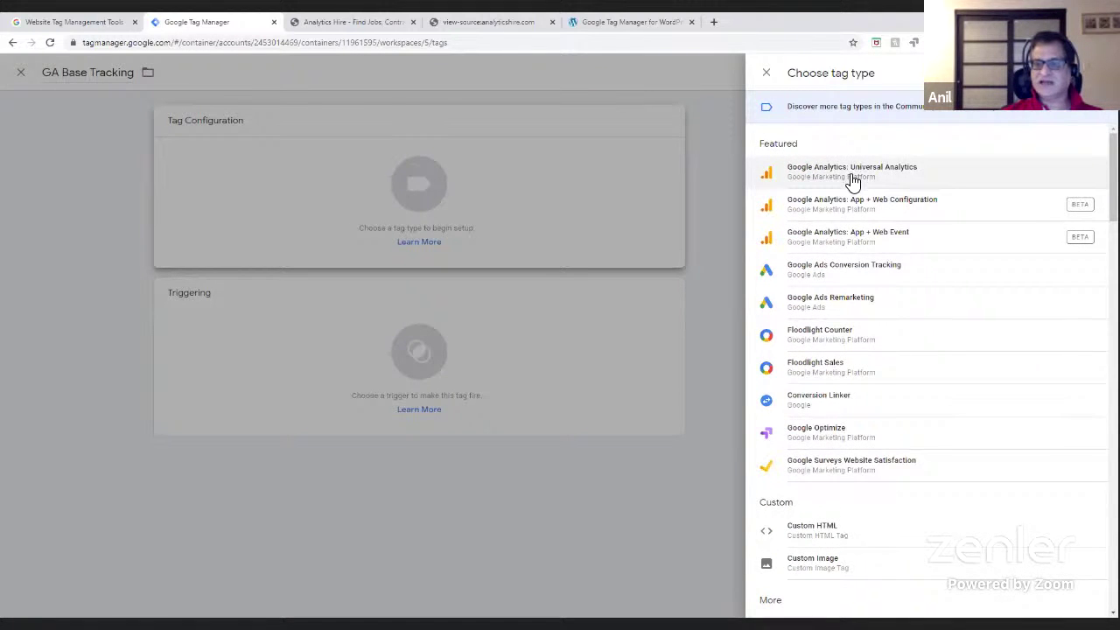
click(852, 175)
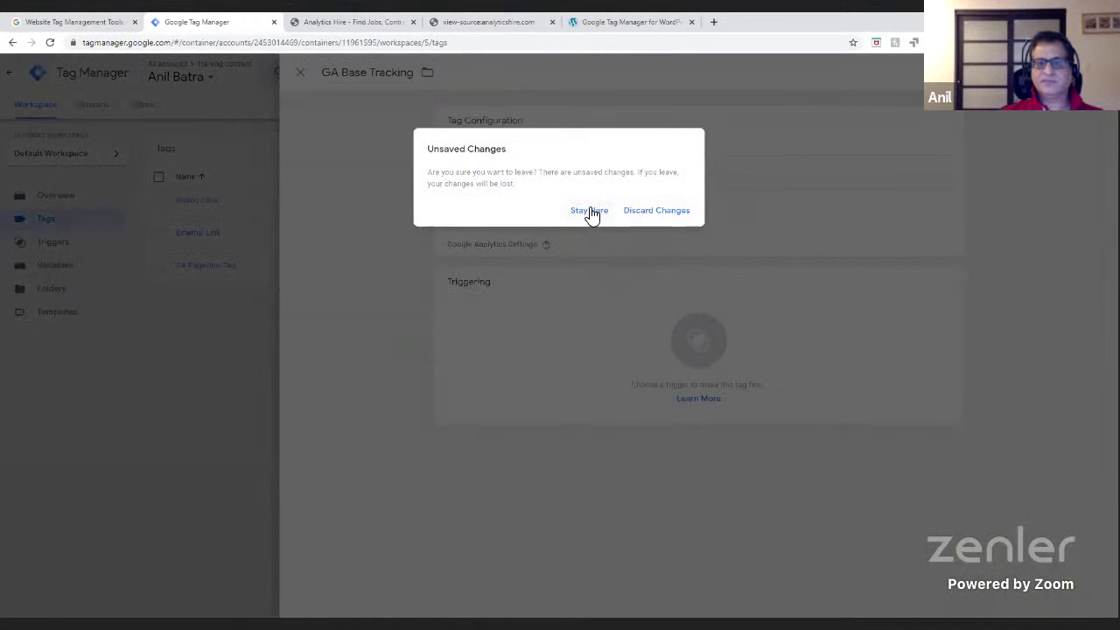
- Stay in the editor and keep Track Type as Page View, leaving Google Analytics Settings unselected
click(588, 211)
click(492, 224)
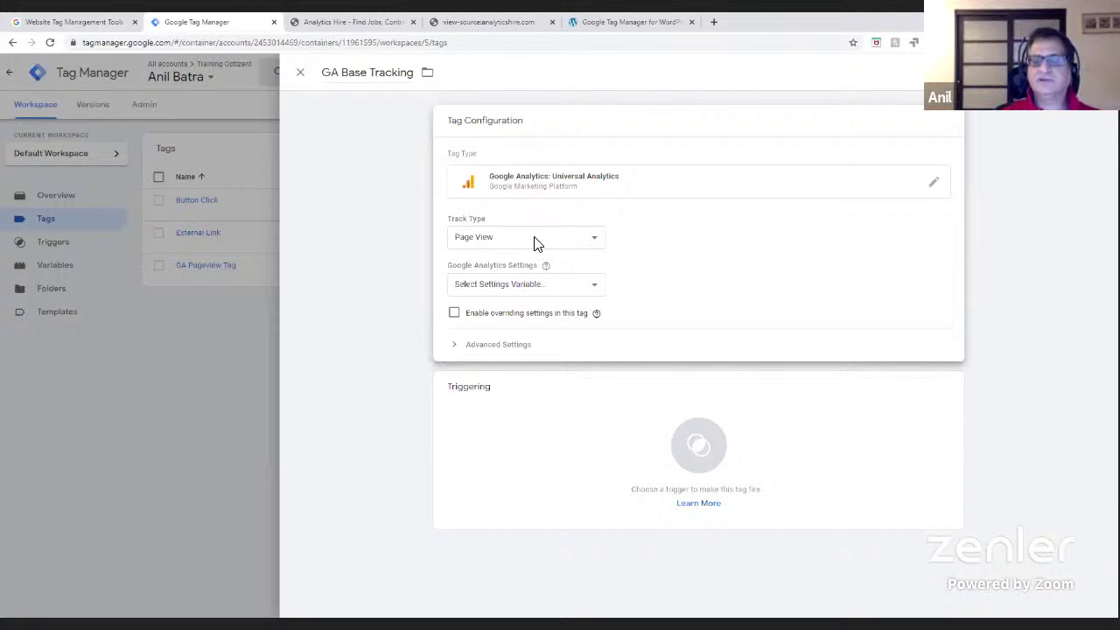
click(534, 236)
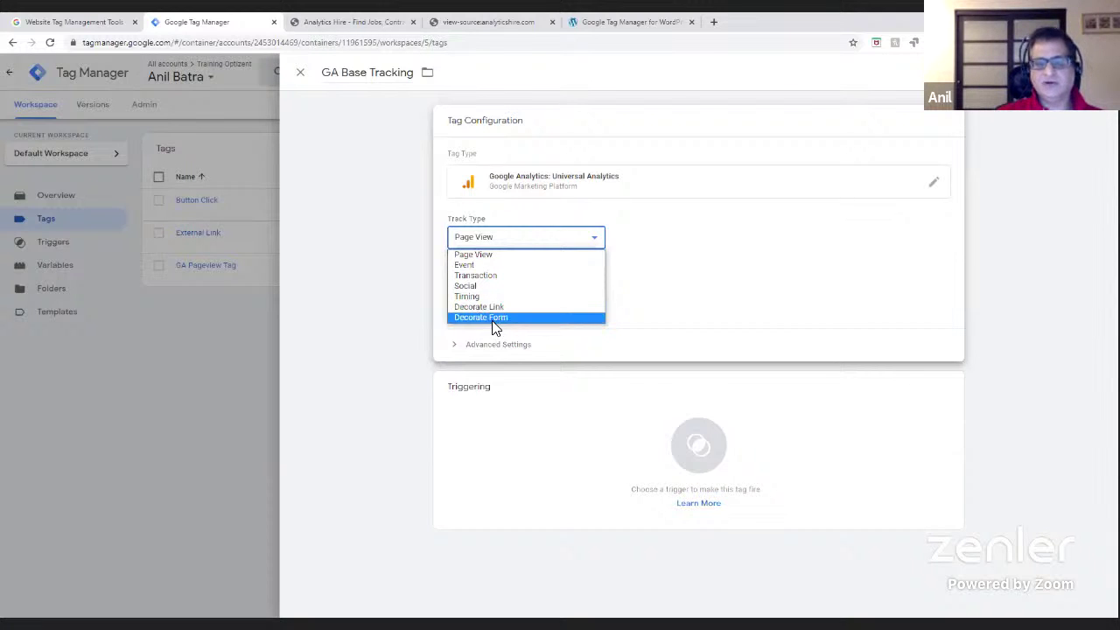
click(475, 257)
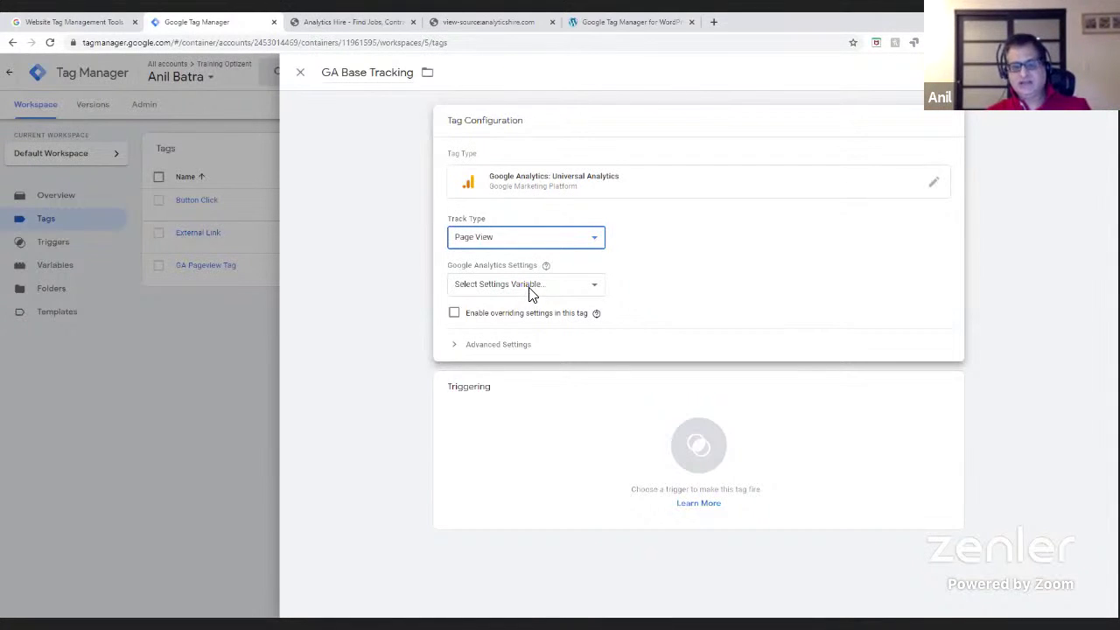
click(526, 285)
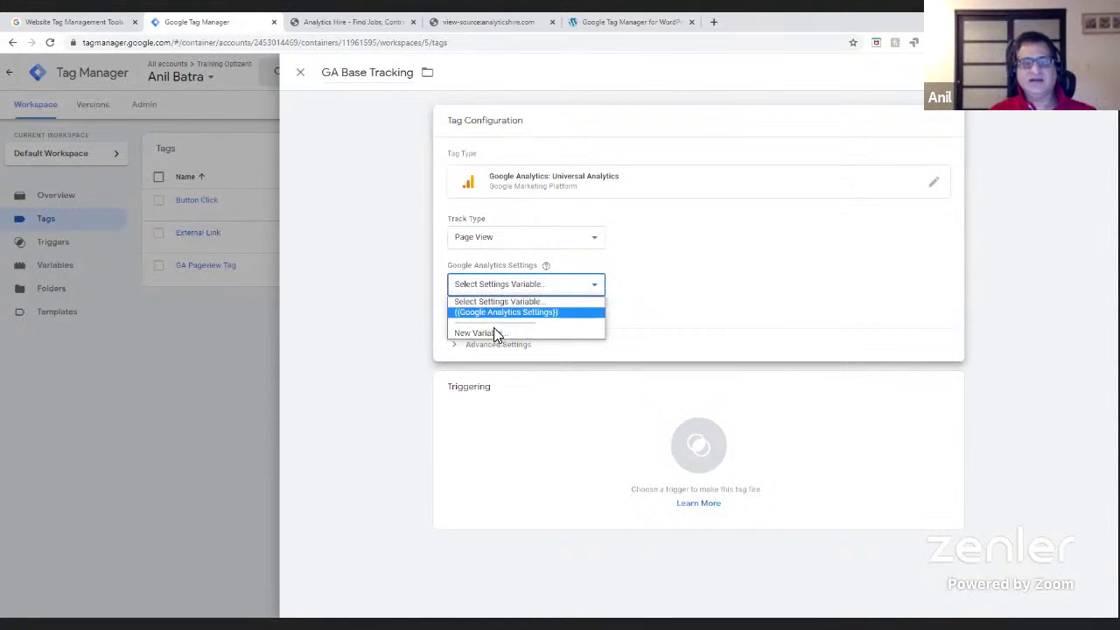
click(525, 287)
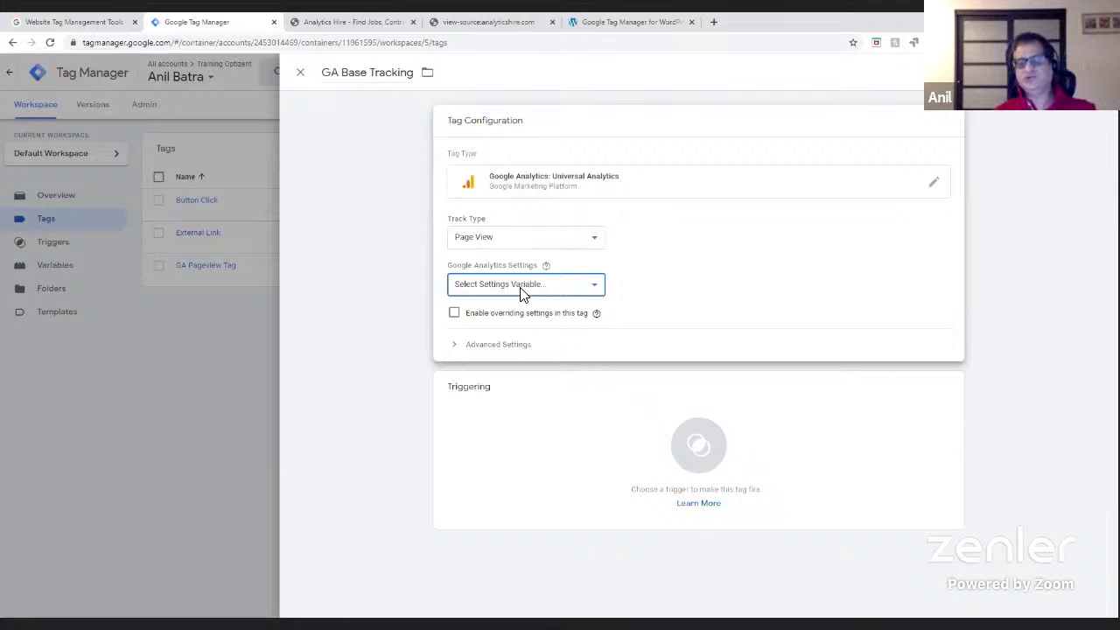
- Open the Google Analytics Realtime page in a new browser tab
click(713, 24)
text(an)
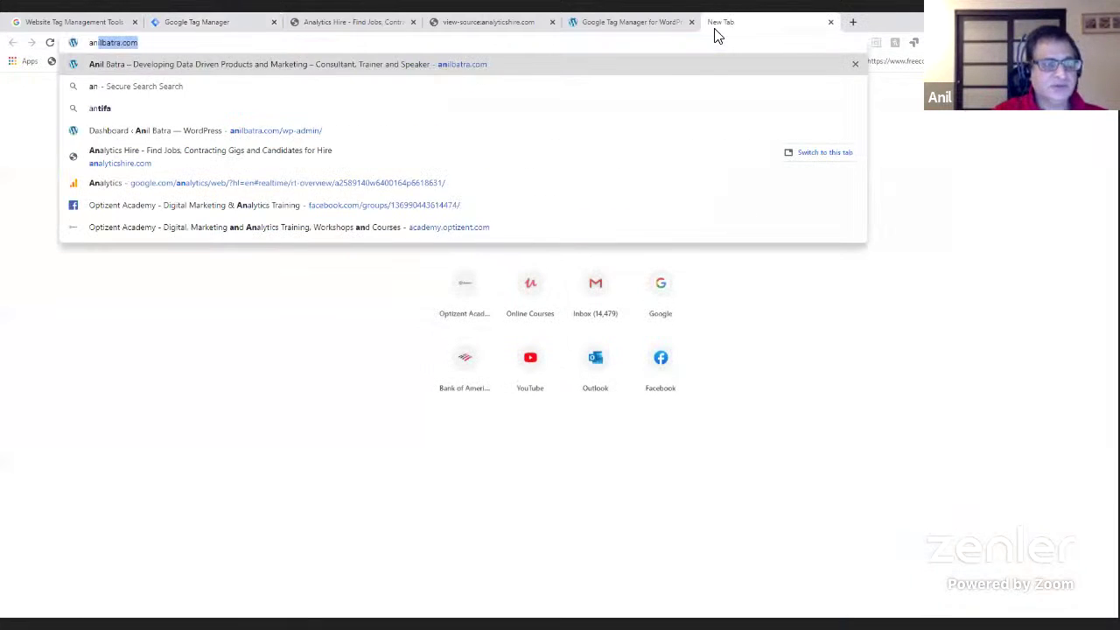
key(BackSpace)
key(BackSpace)
key(BackSpace)
text(google.com/)
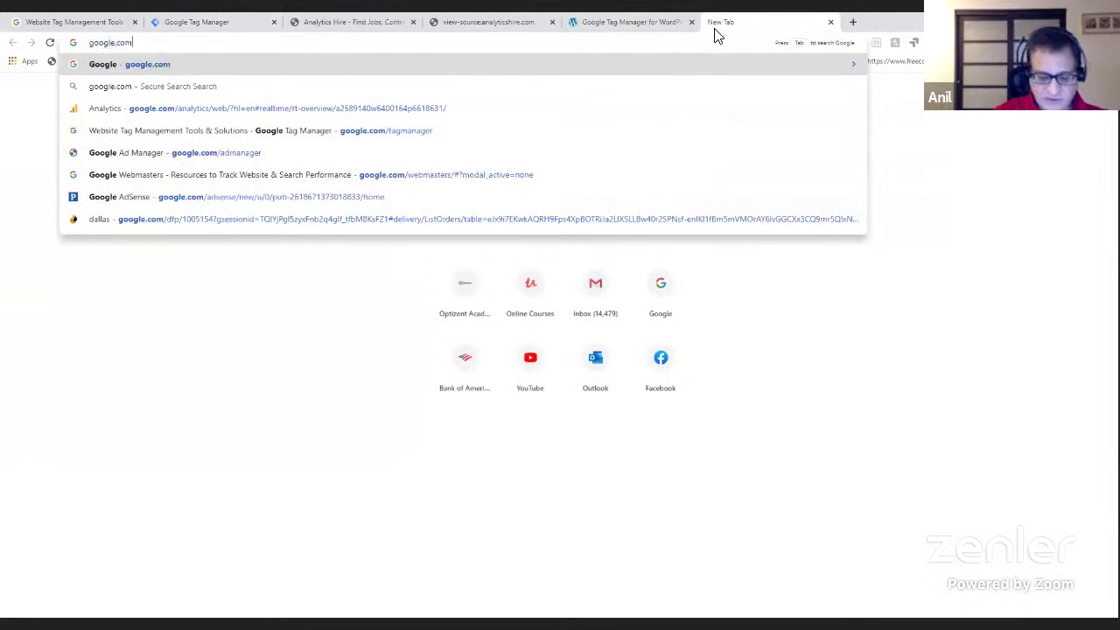
text(san)
key(BackSpace)
key(BackSpace)
key(BackSpace)
text(an)
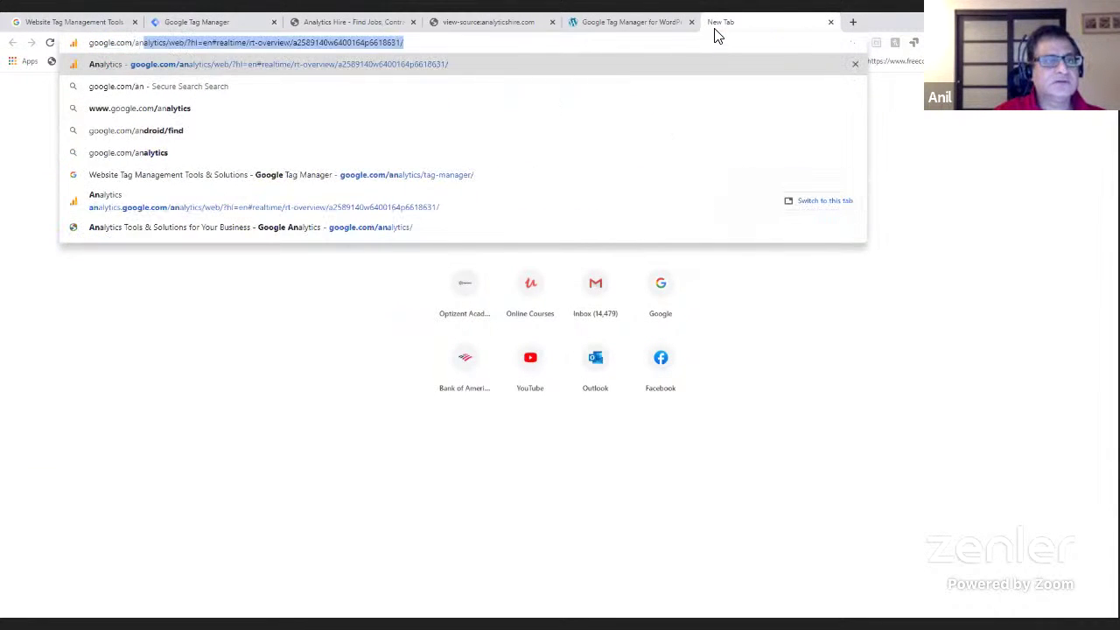
key(Return)
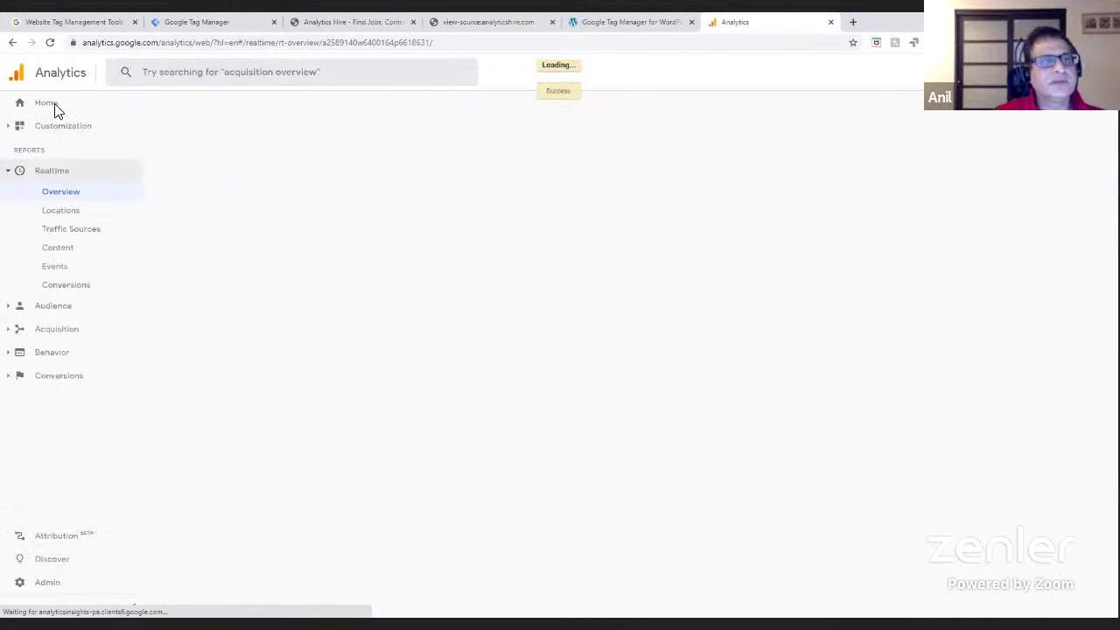
- In Admin, choose the Business Sites account, the personal-site property, and its .com view
click(37, 584)
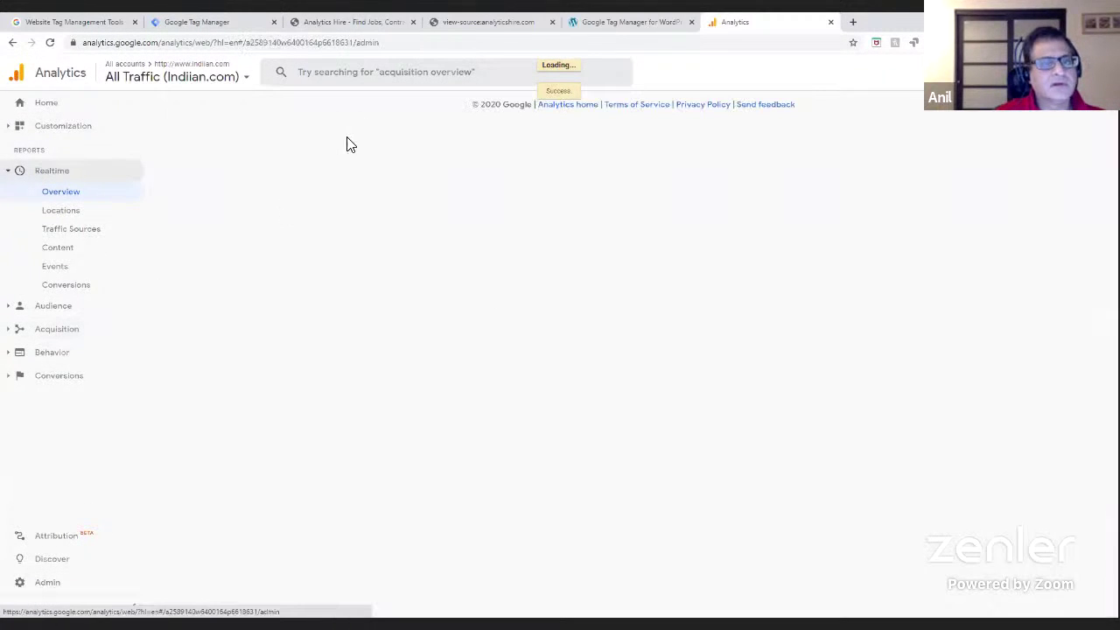
click(200, 86)
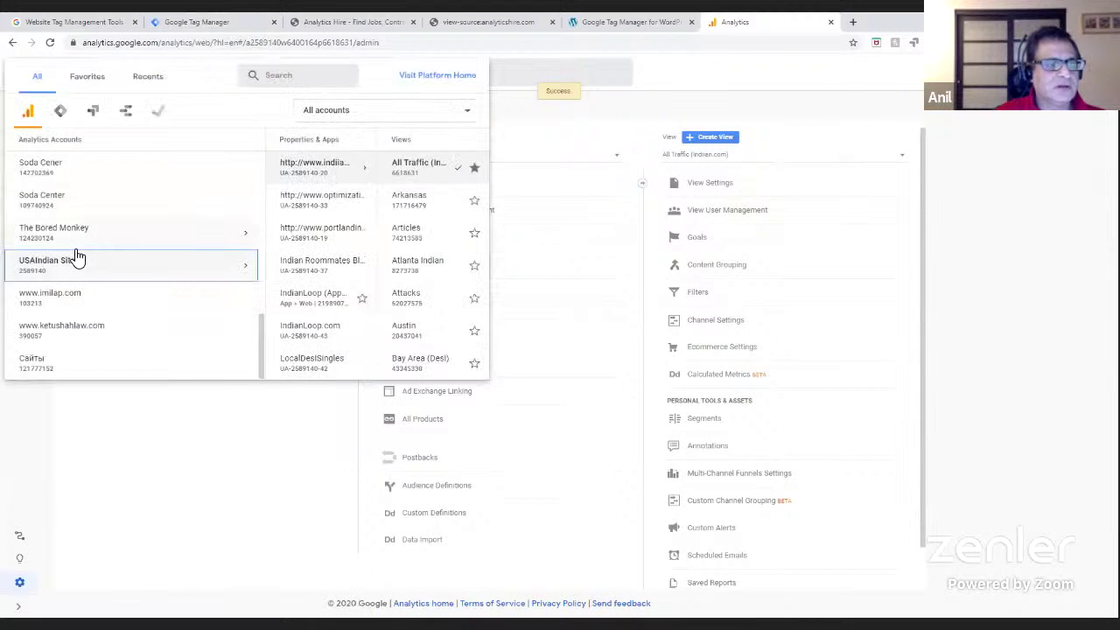
scroll(76, 255, up, 10)
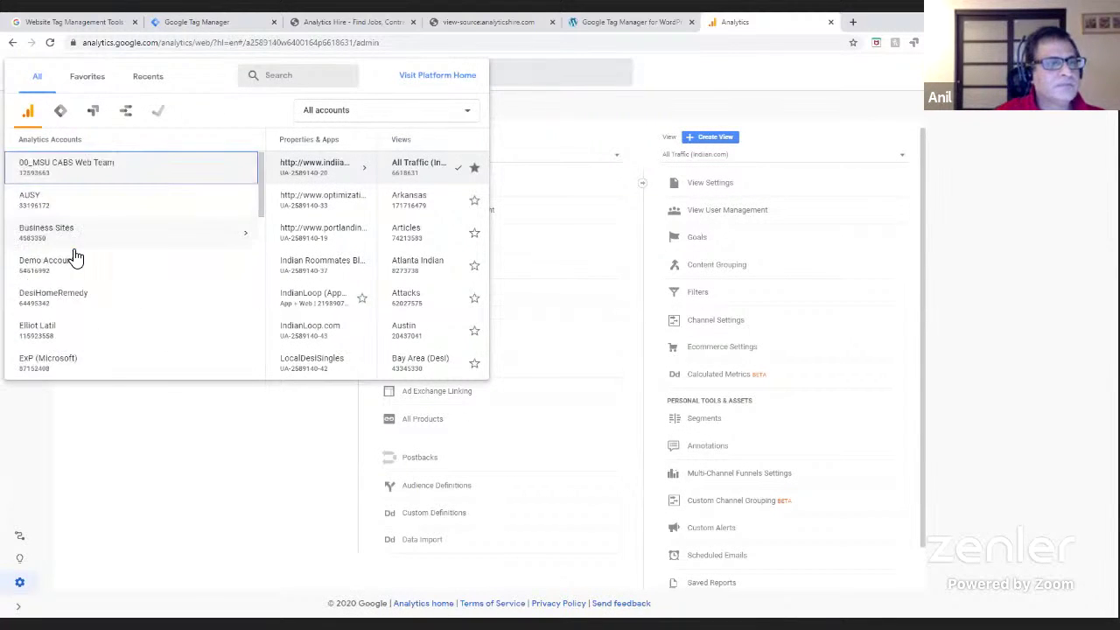
click(49, 244)
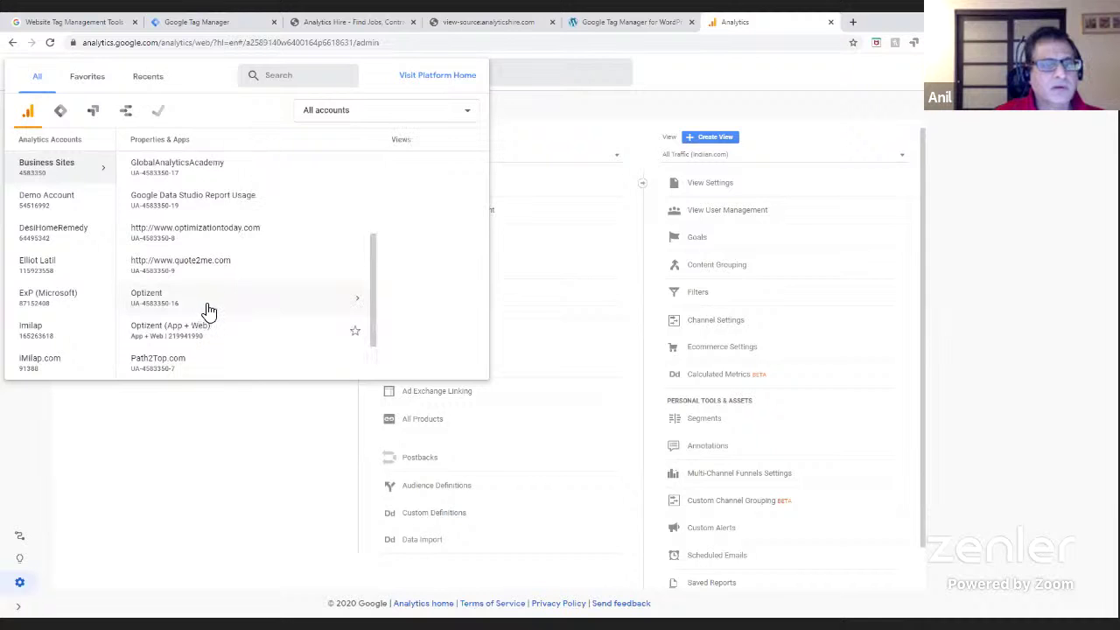
click(210, 307)
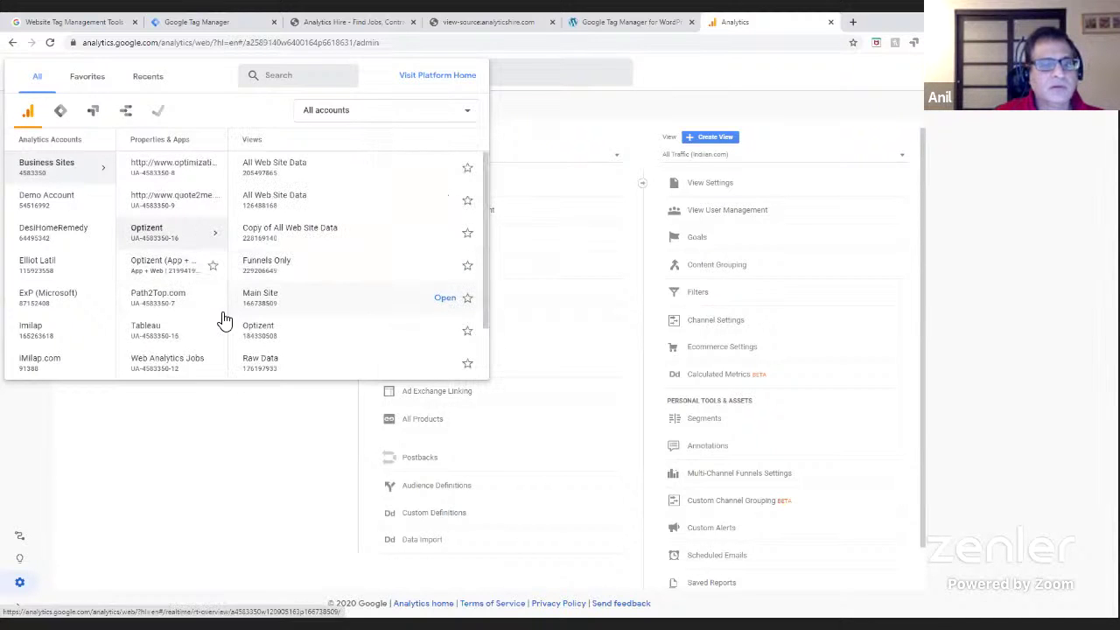
scroll(385, 317, down, 2)
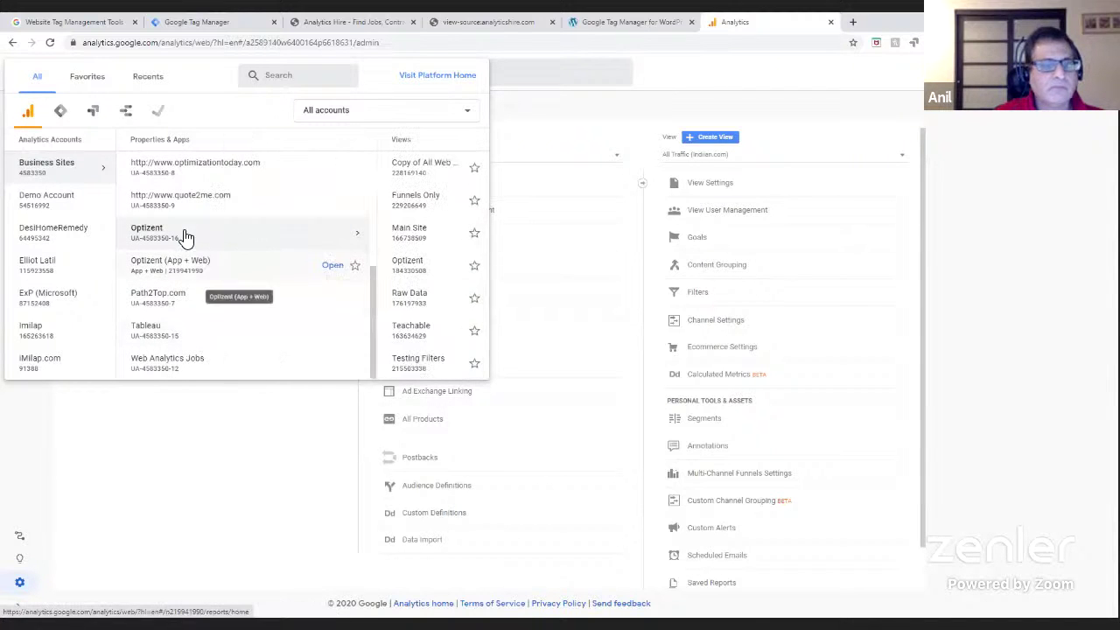
click(183, 218)
scroll(183, 224, up, 5)
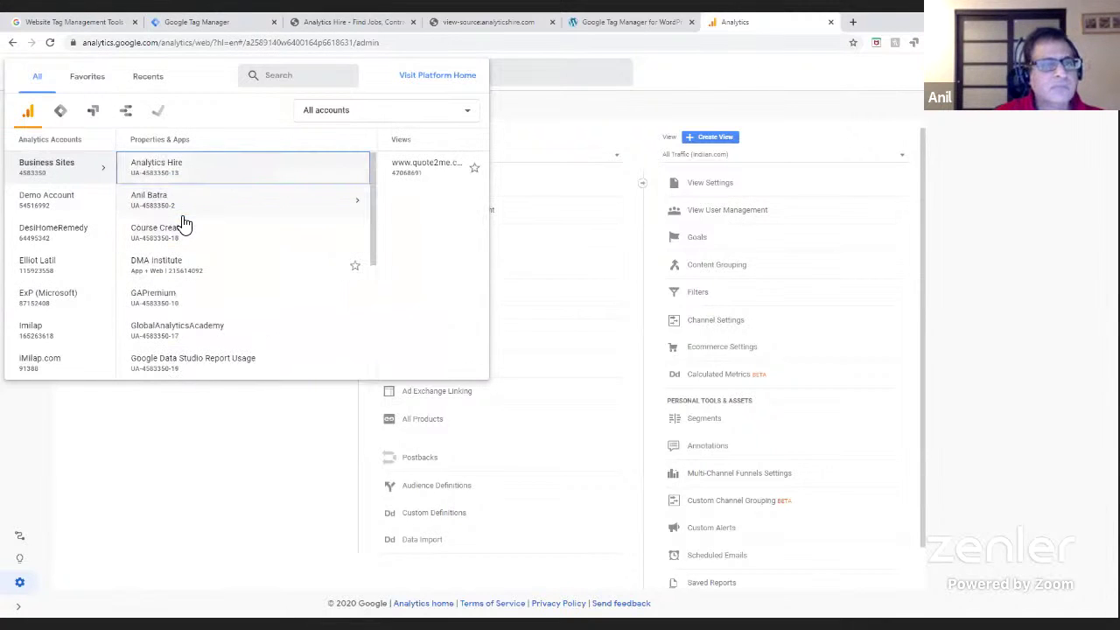
click(183, 217)
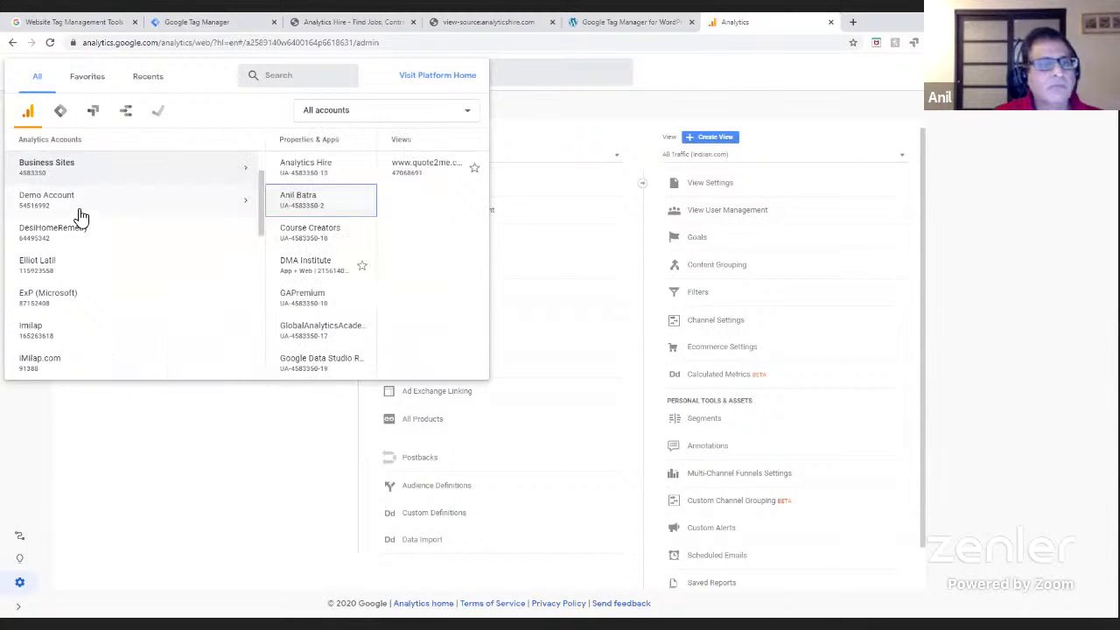
click(199, 208)
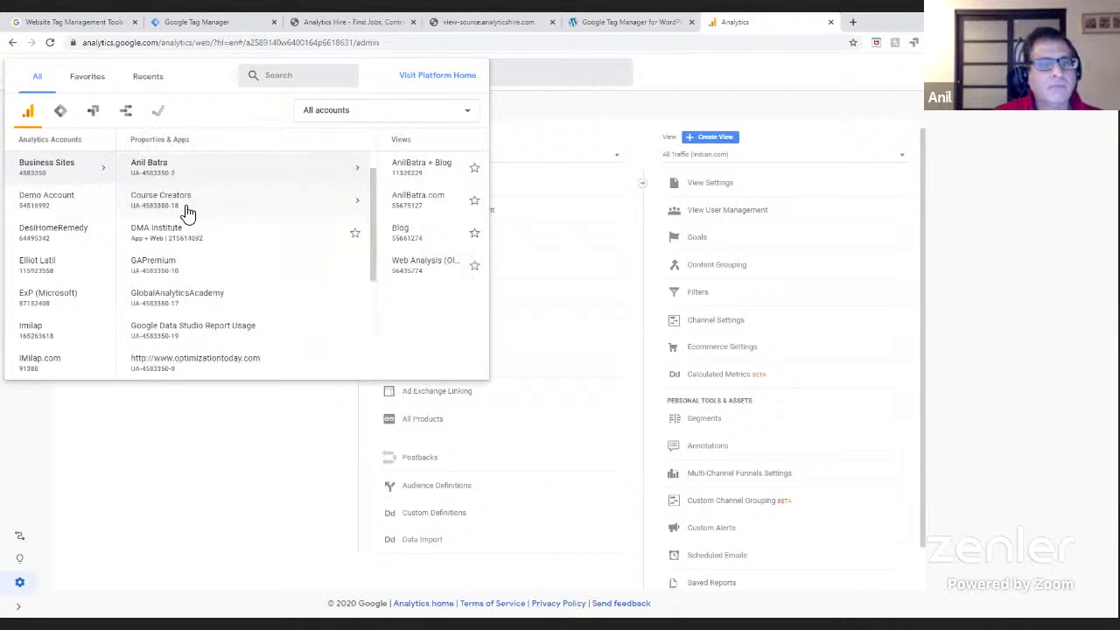
click(285, 207)
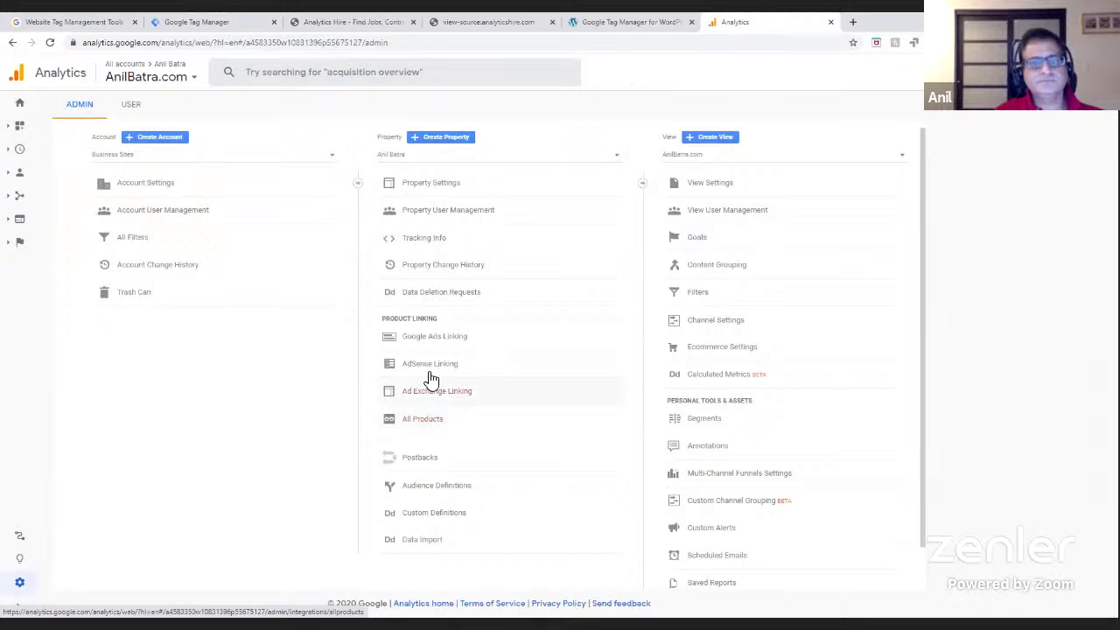
- Copy the blog property's Tracking ID from Analytics Property Settings and return to the Tag Manager editor
click(445, 190)
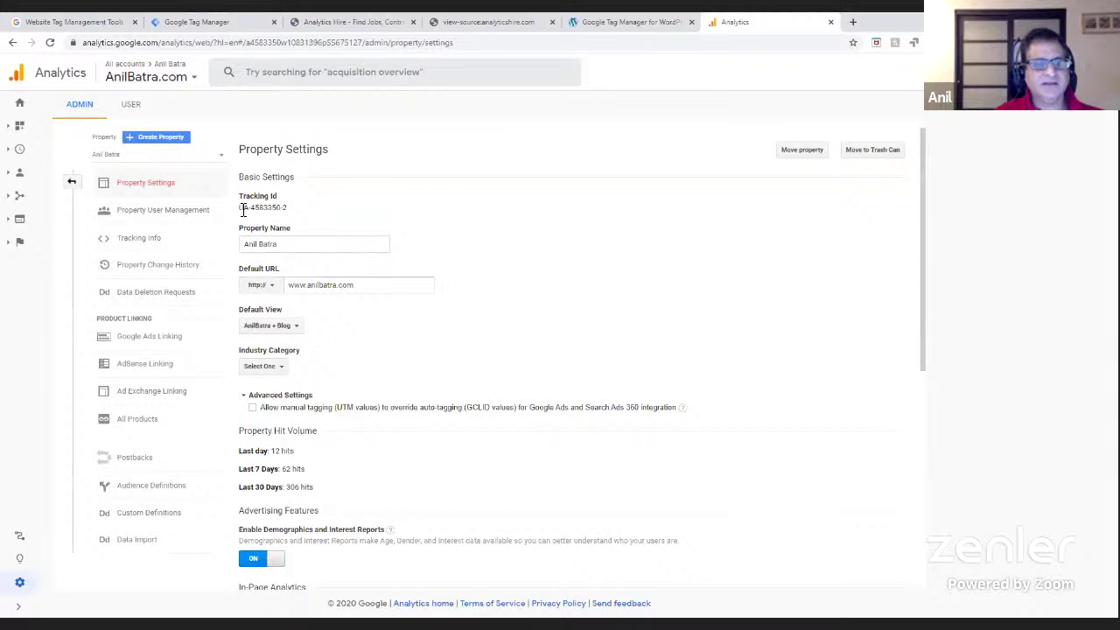
drag(242, 208, 295, 215)
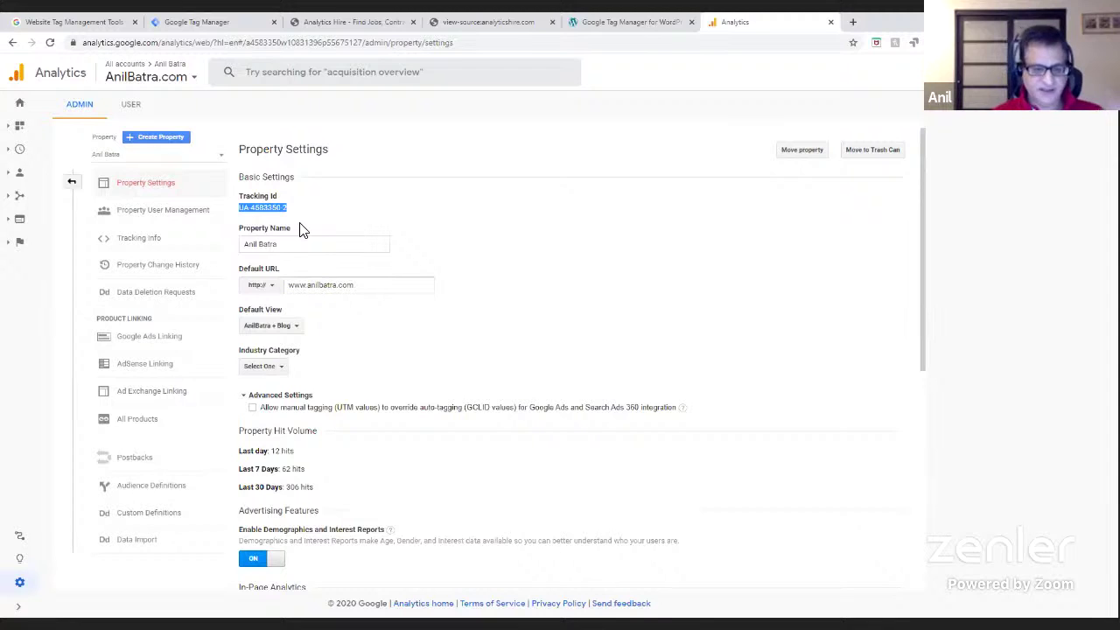
click(286, 210)
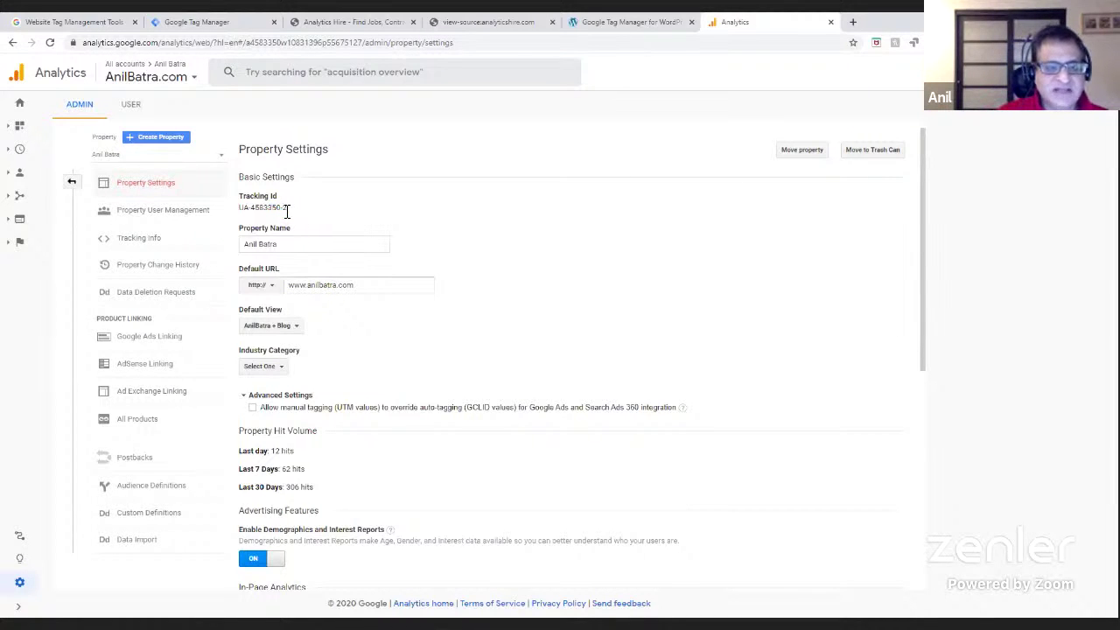
drag(286, 210, 239, 212)
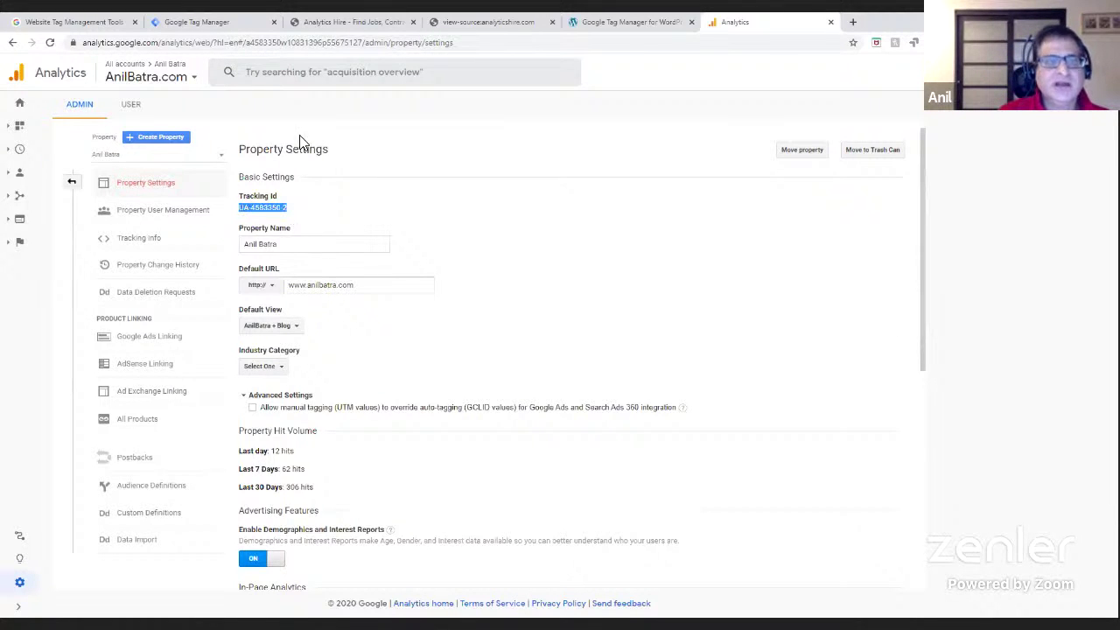
right_click(289, 213)
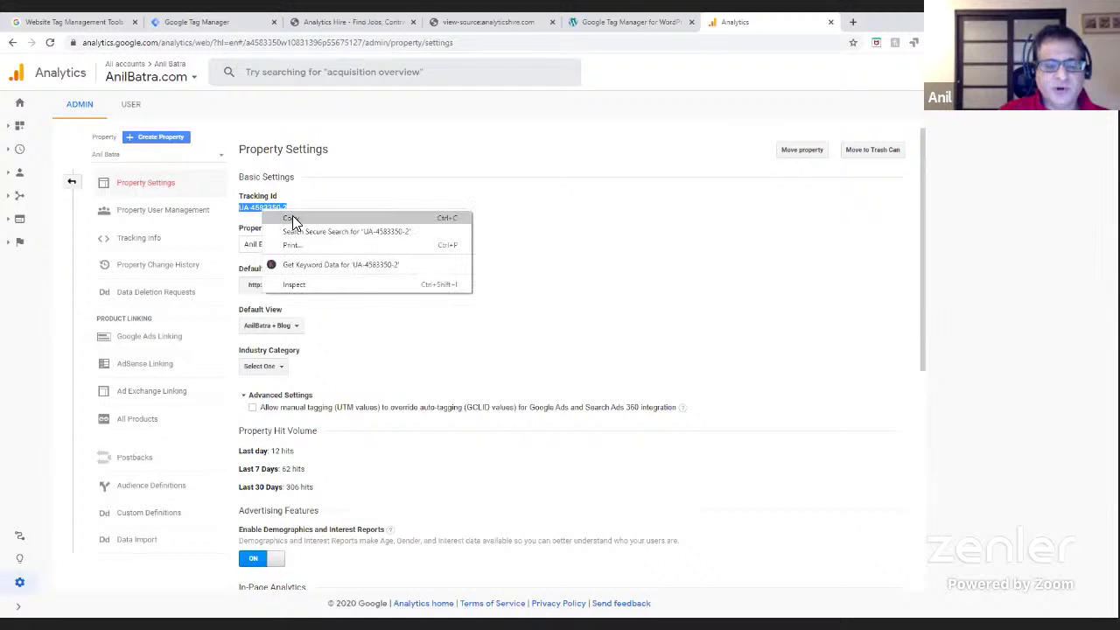
click(296, 218)
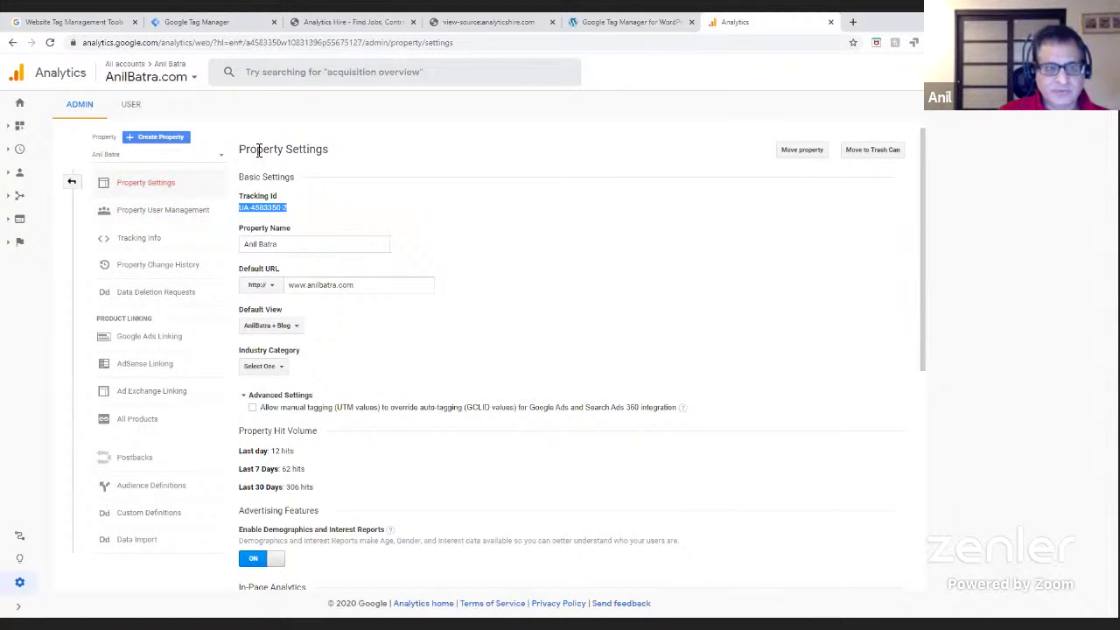
click(208, 27)
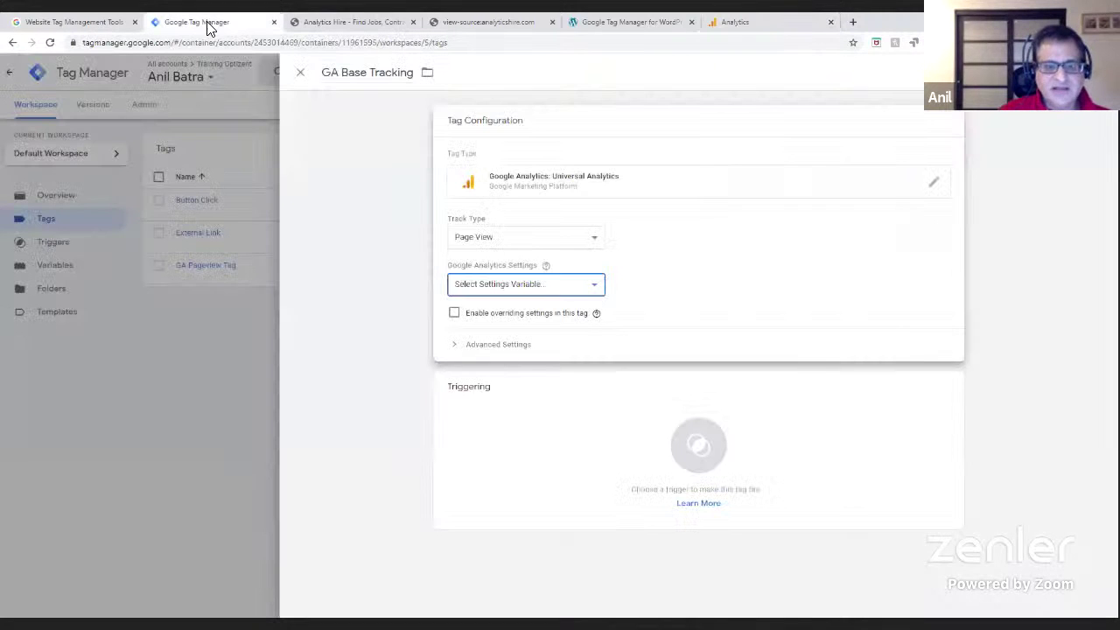
- Set GA Base Tracking's settings variable to {{Google Analytics Settings}} and save the tag
click(529, 287)
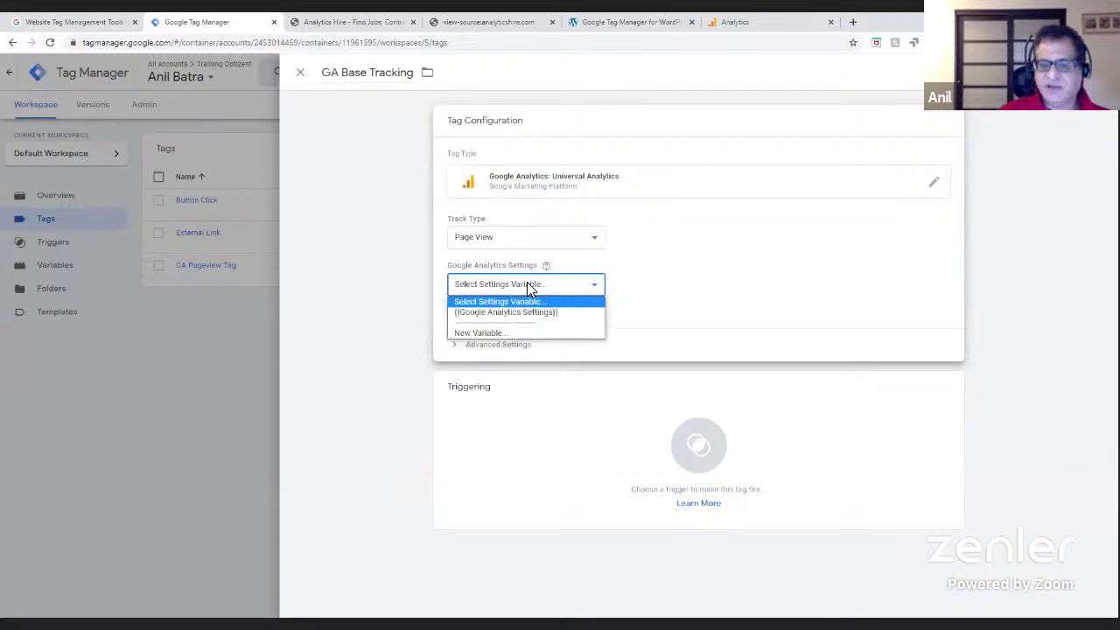
click(529, 286)
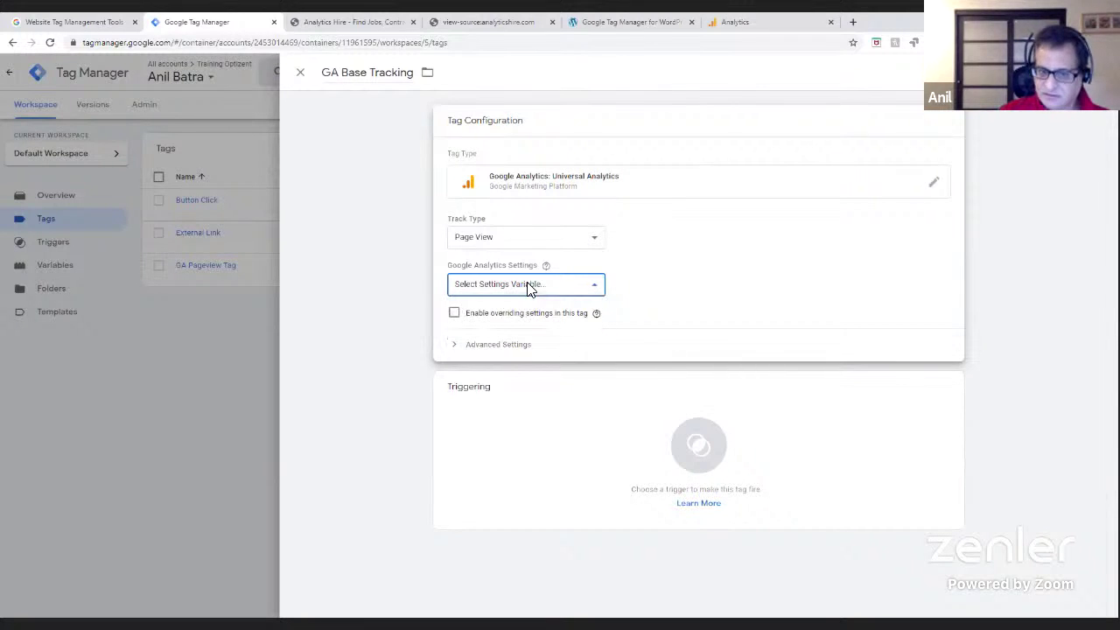
click(598, 290)
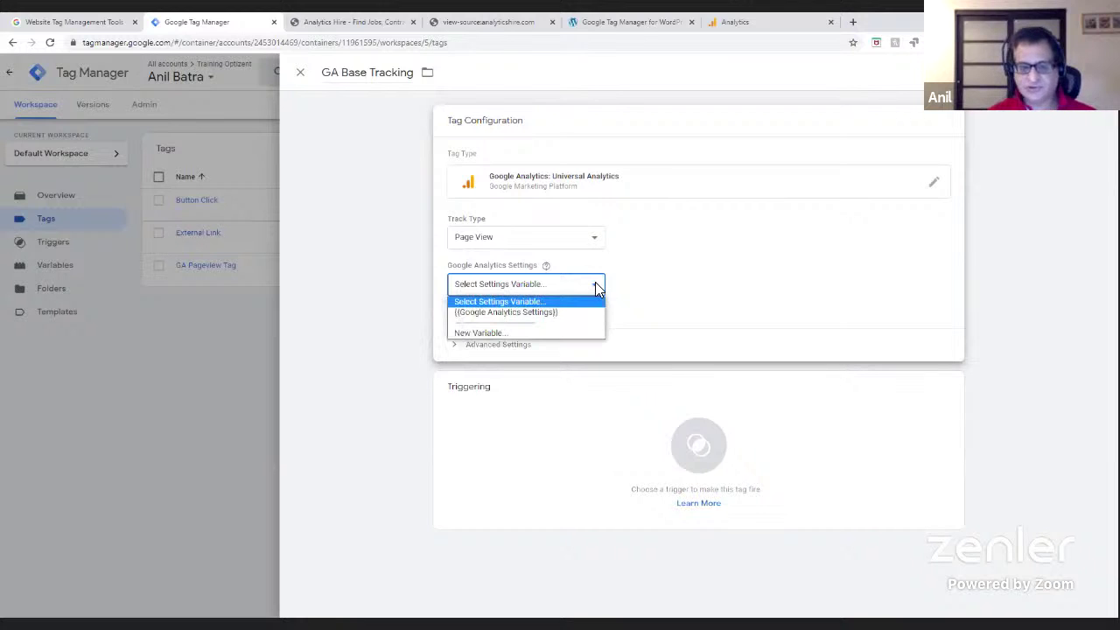
click(510, 317)
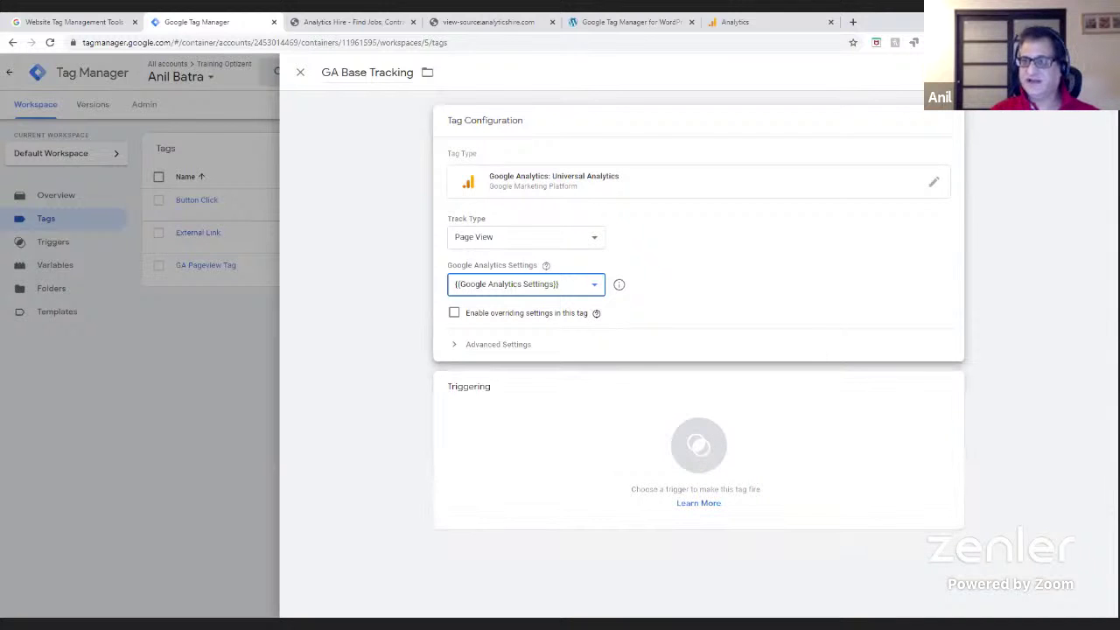
click(1079, 72)
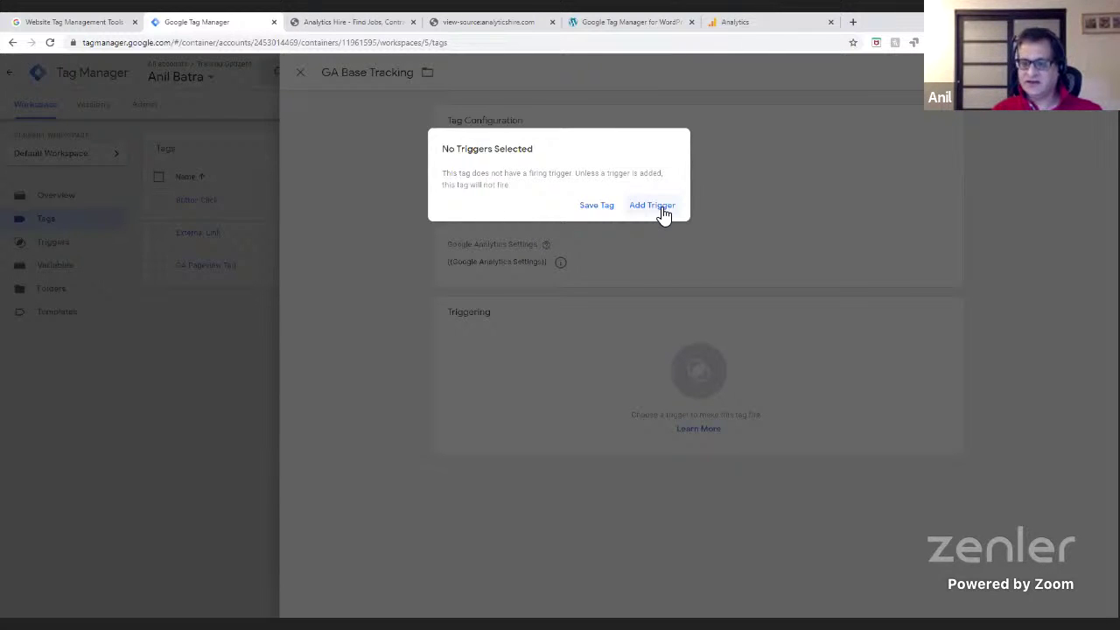
- Give GA Base Tracking an All Pages firing trigger, discarding the untitled new trigger
click(662, 209)
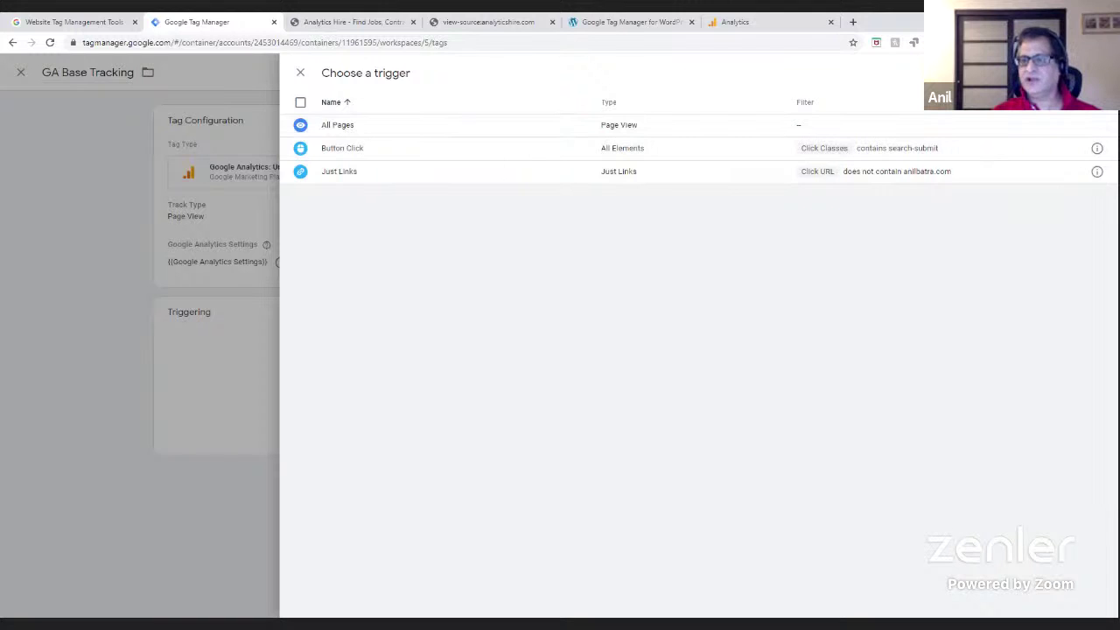
click(1097, 73)
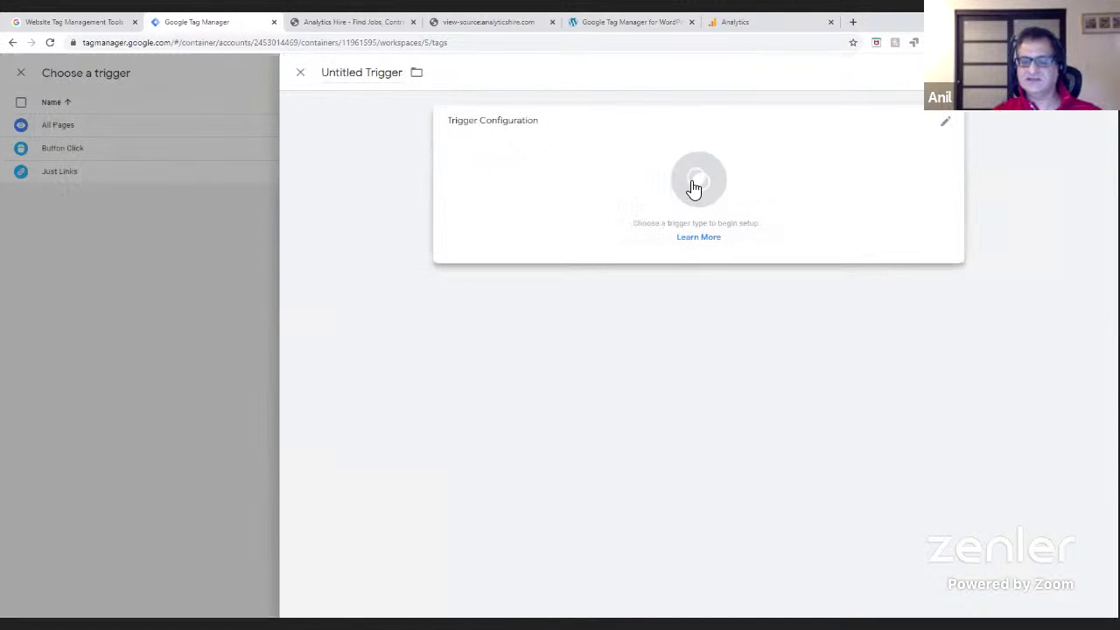
click(694, 188)
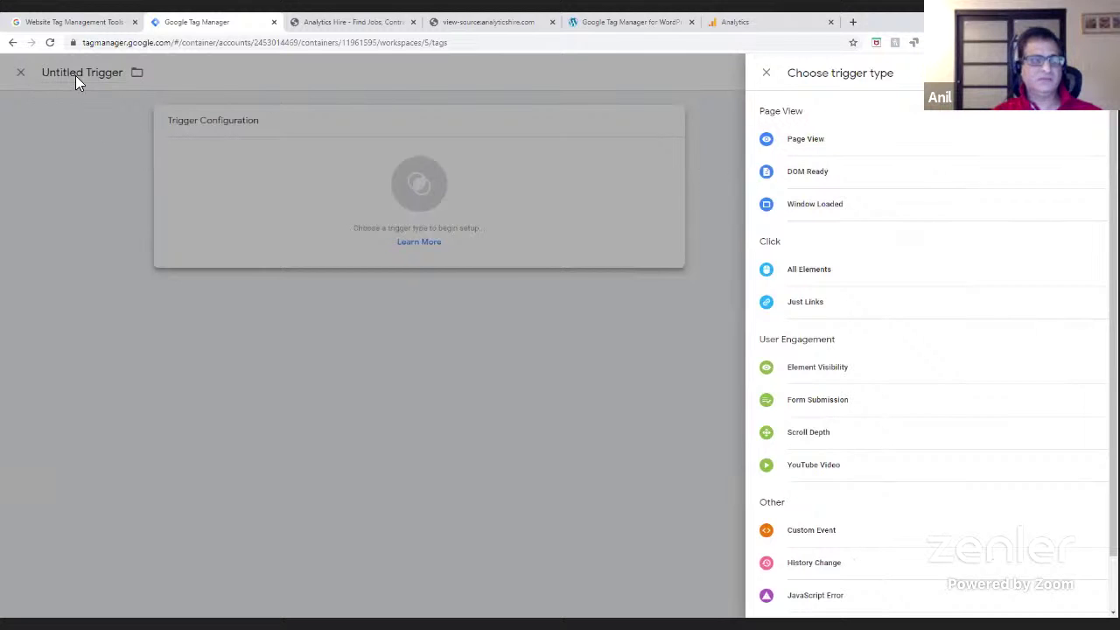
key(Escape)
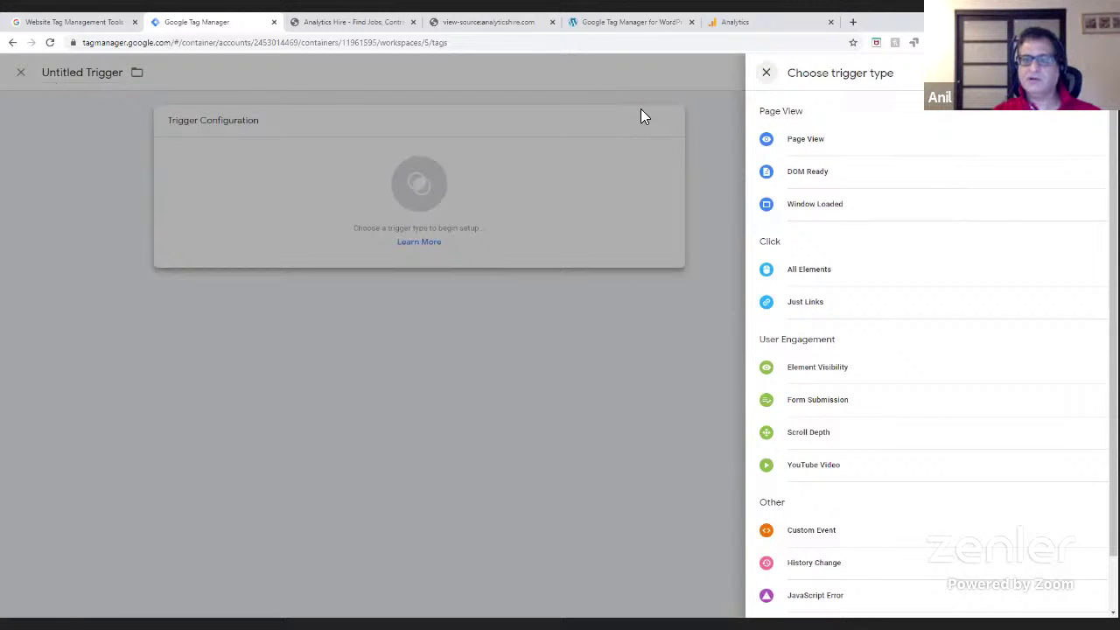
click(301, 73)
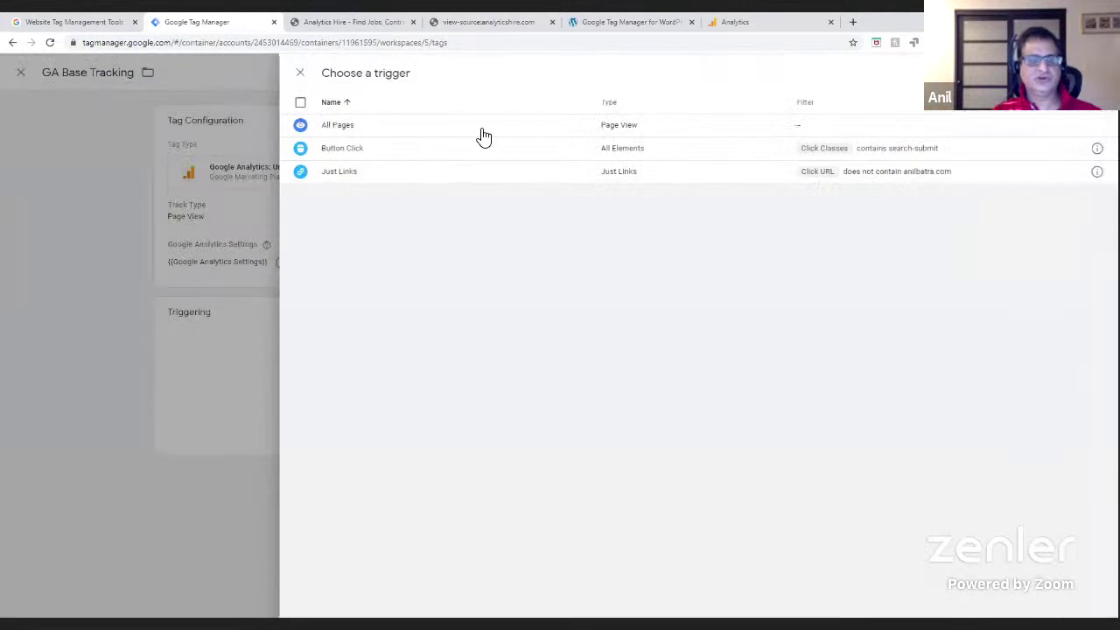
click(390, 129)
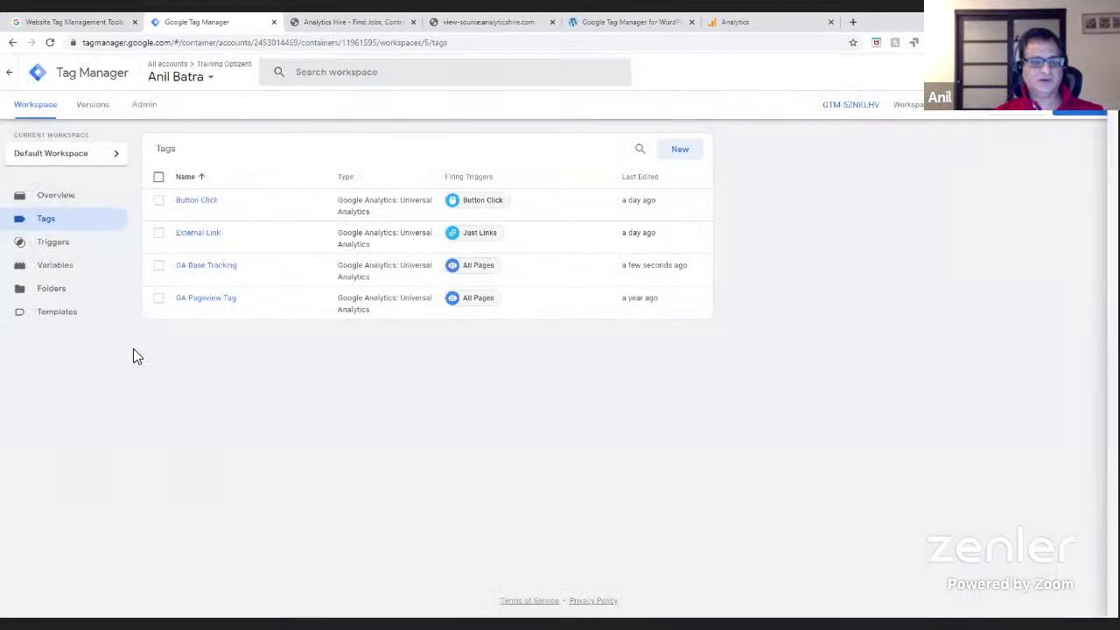
click(210, 302)
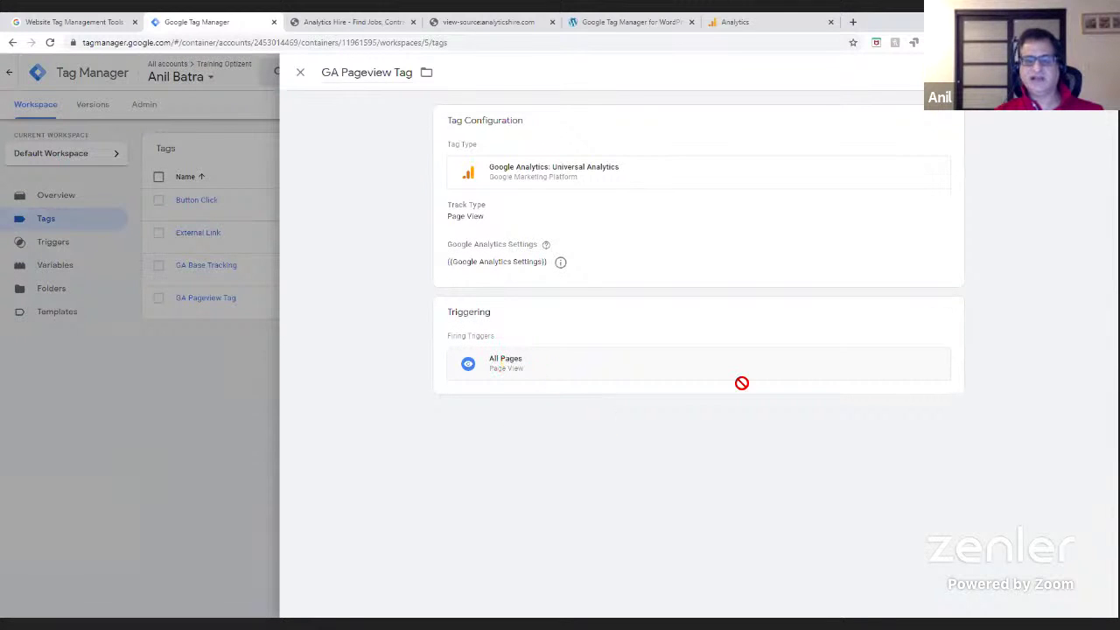
click(946, 319)
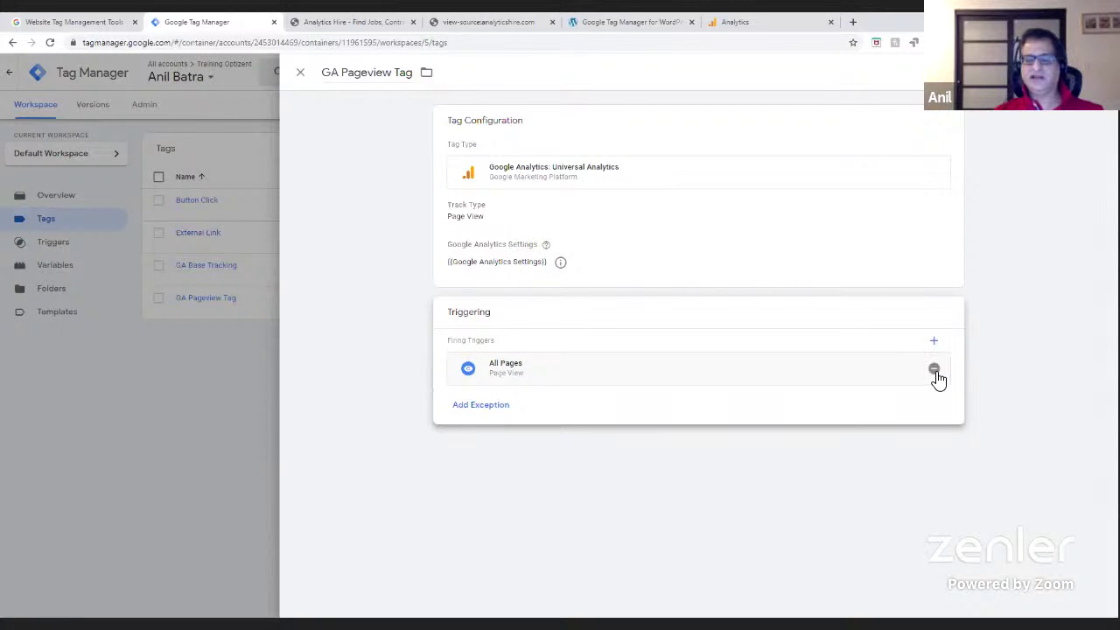
click(766, 199)
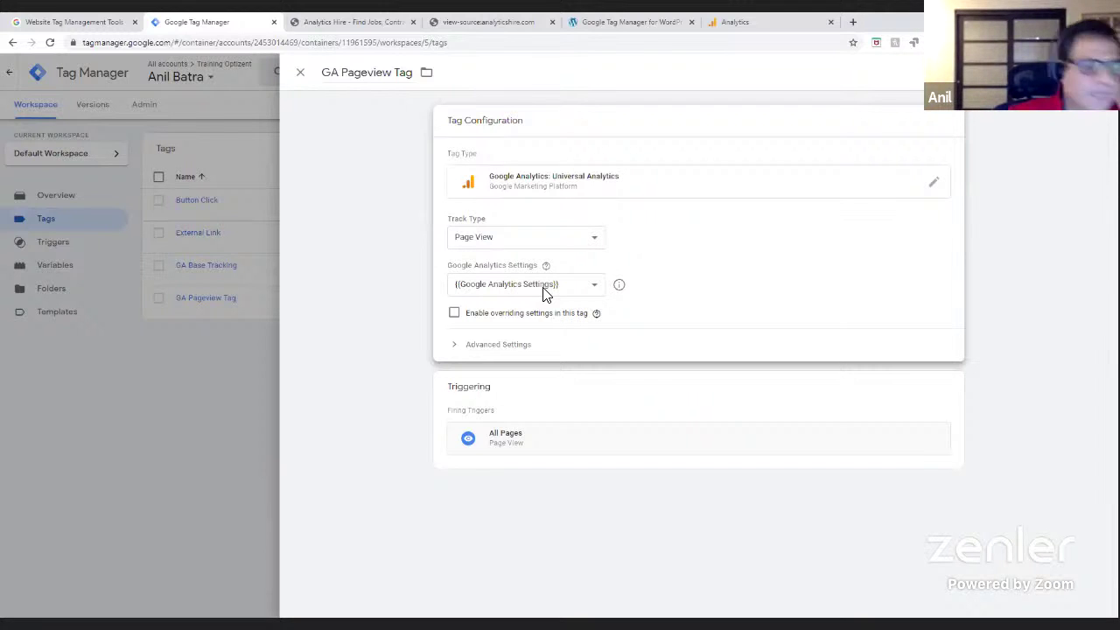
click(301, 73)
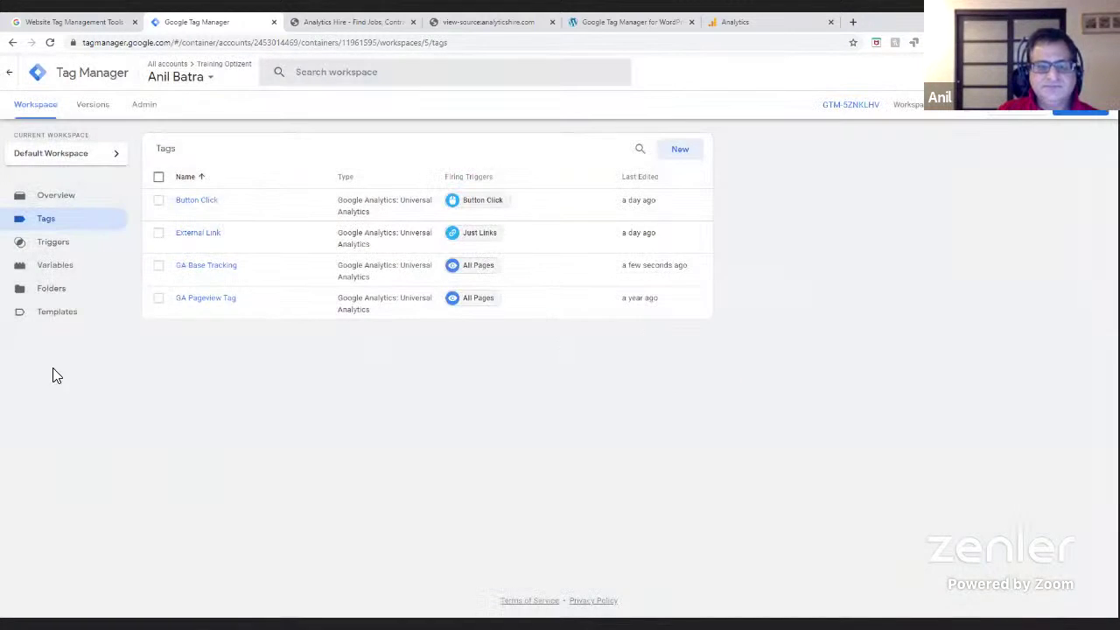
- Open the Variables page of the Default Workspace
click(56, 267)
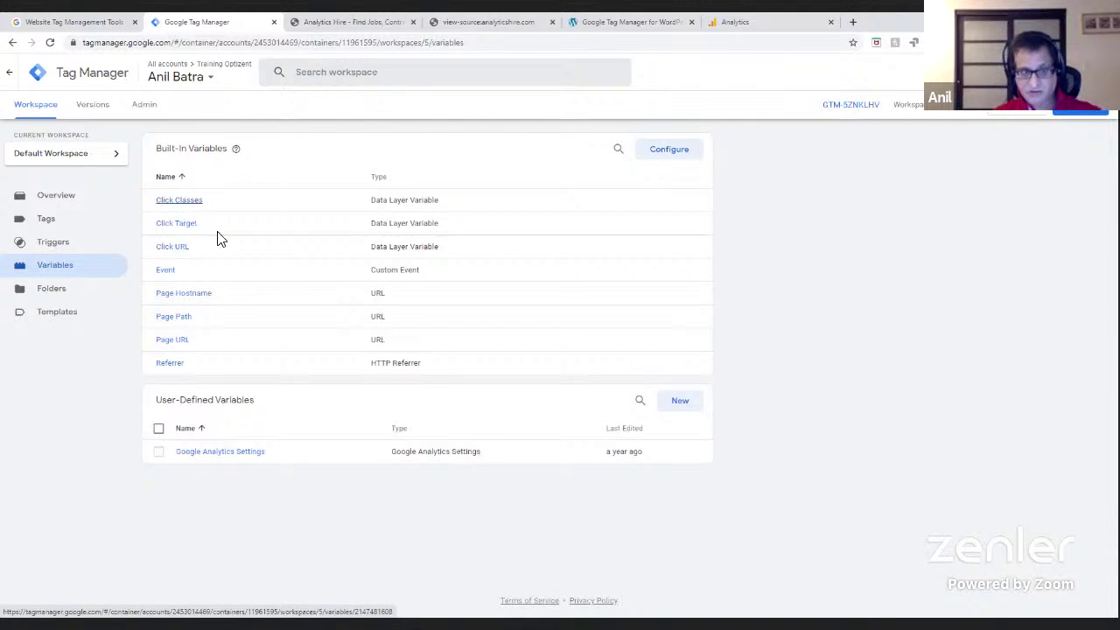
- Turn on the Click ID and Click Element built-in variables
click(661, 159)
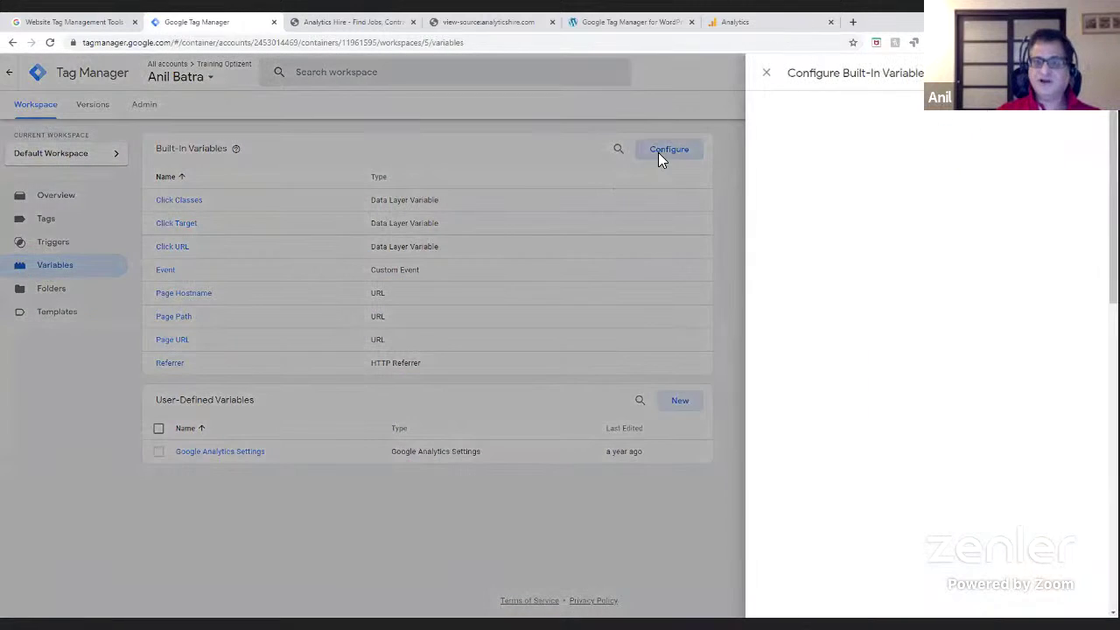
scroll(789, 187, down, 1)
scroll(927, 350, down, 5)
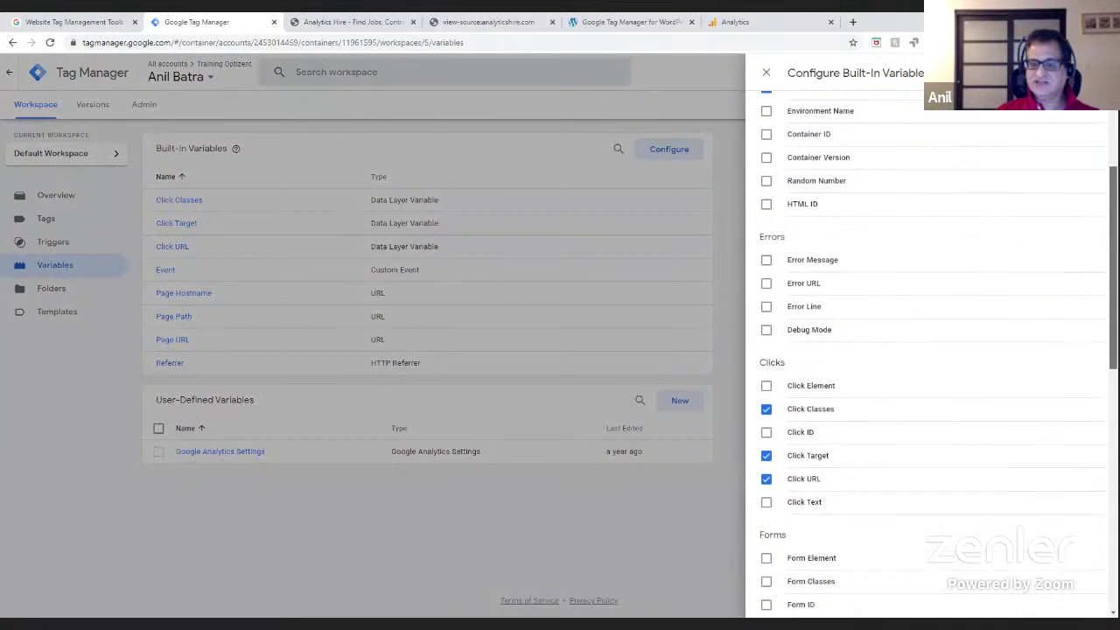
scroll(928, 350, down, 3)
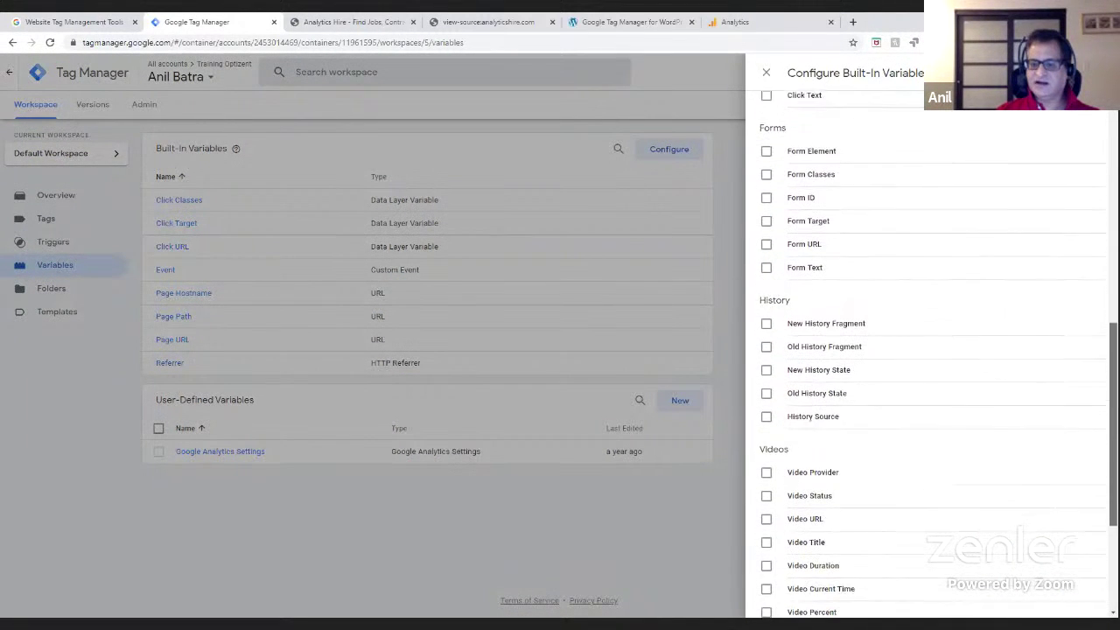
scroll(927, 350, up, 9)
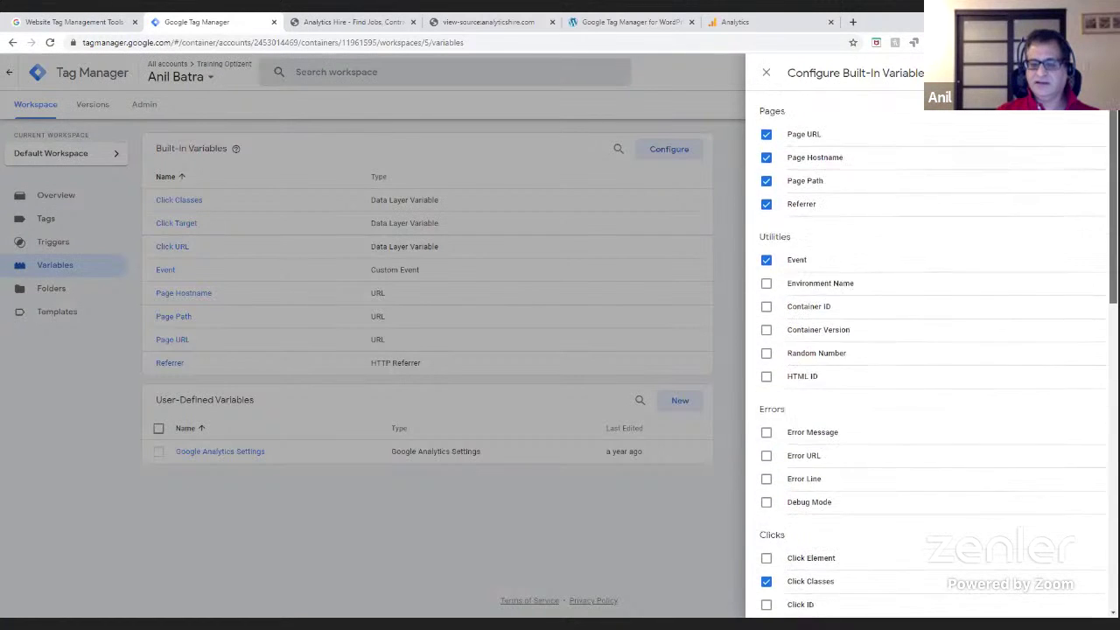
scroll(927, 350, down, 6)
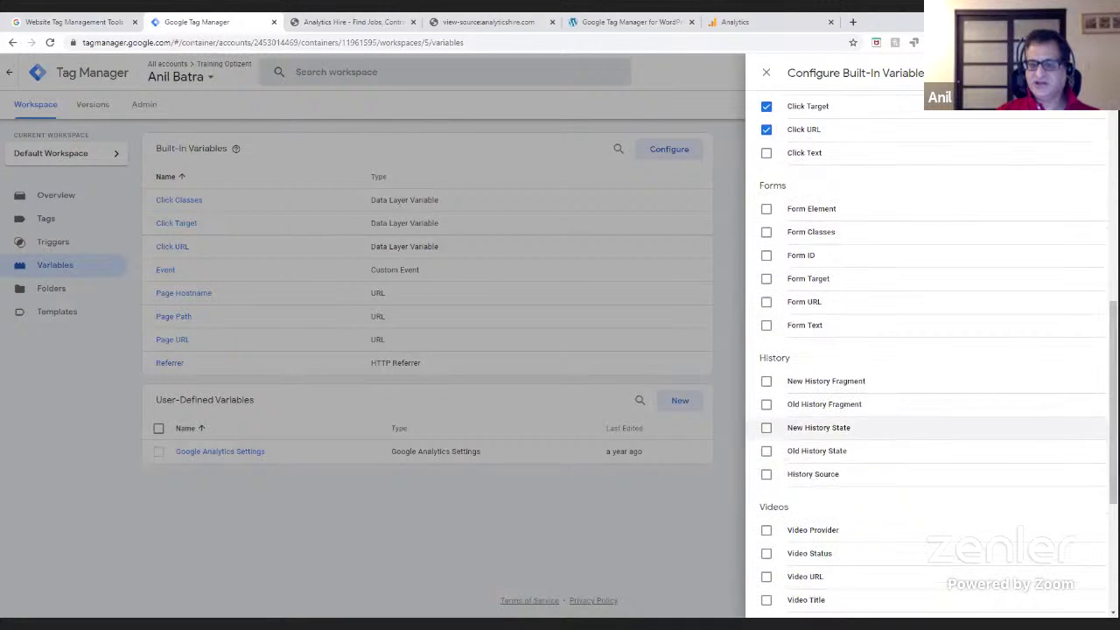
scroll(770, 427, down, 2)
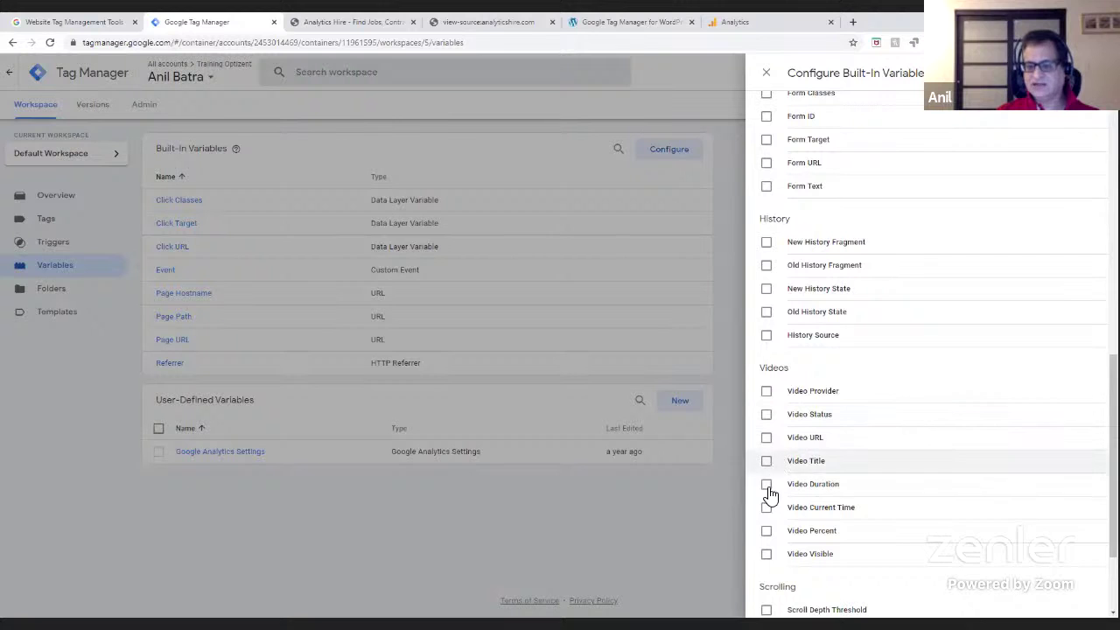
scroll(928, 350, down, 2)
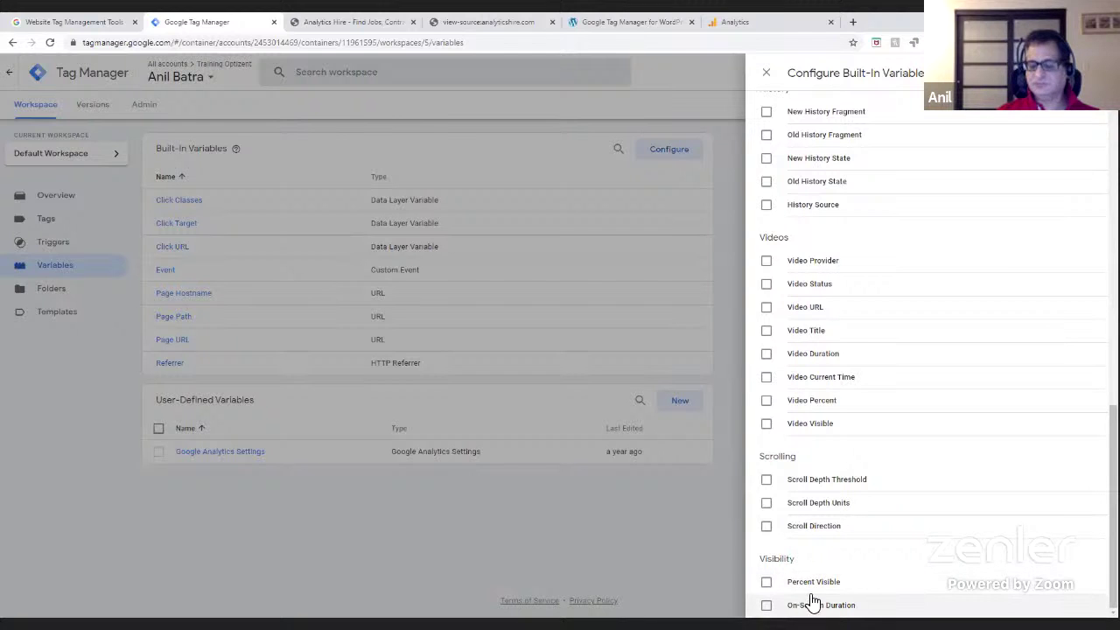
scroll(932, 350, up, 5)
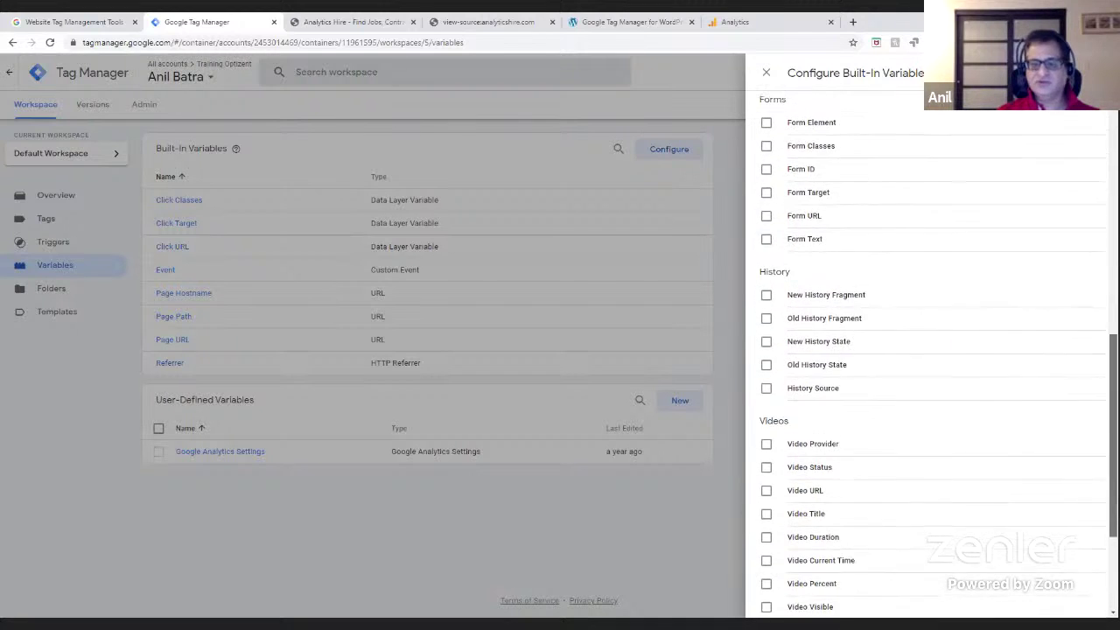
scroll(845, 400, up, 3)
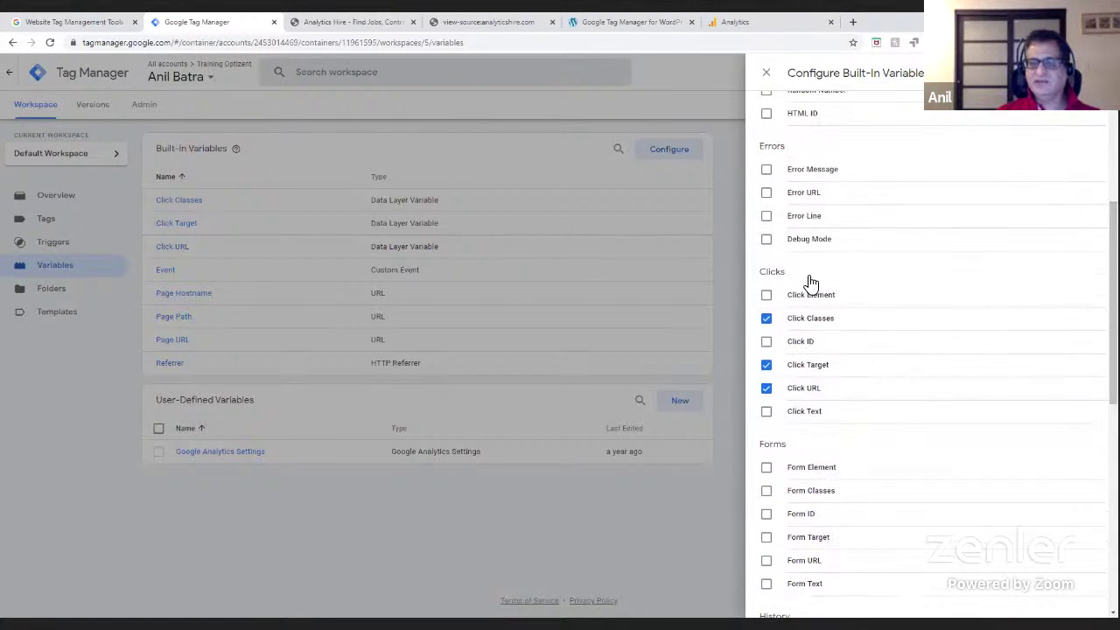
scroll(783, 213, up, 3)
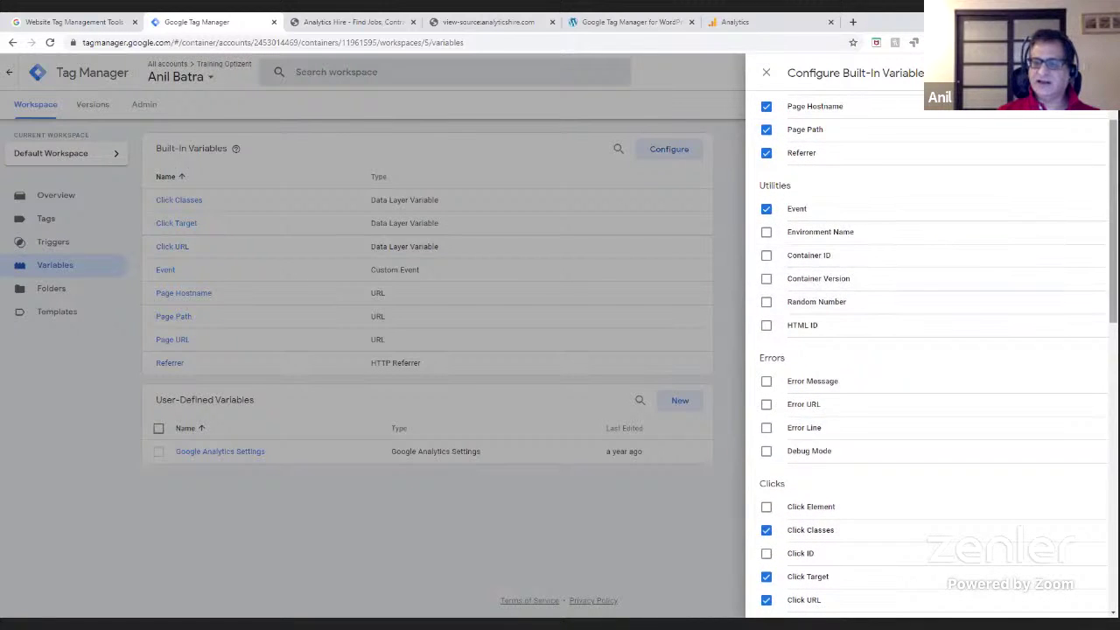
scroll(975, 175, up, 1)
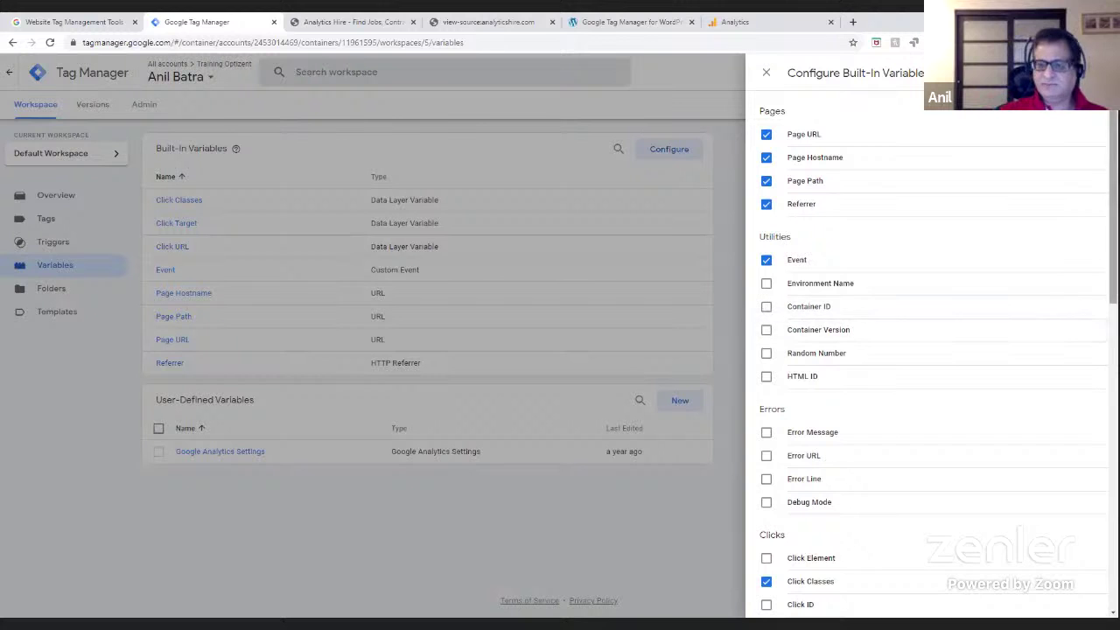
scroll(927, 359, down, 3)
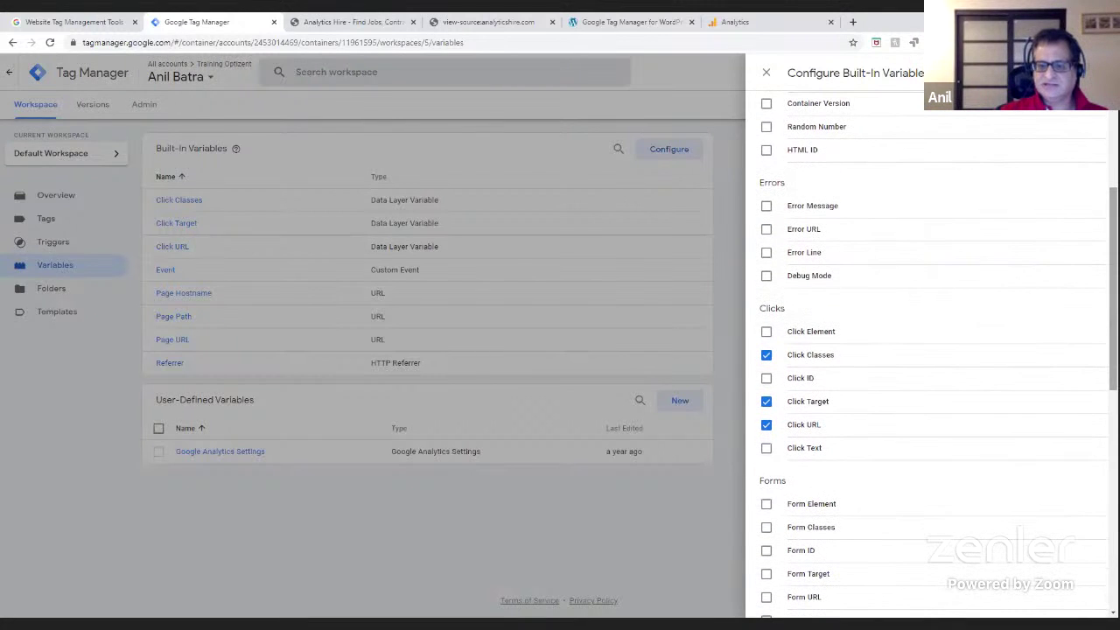
click(767, 378)
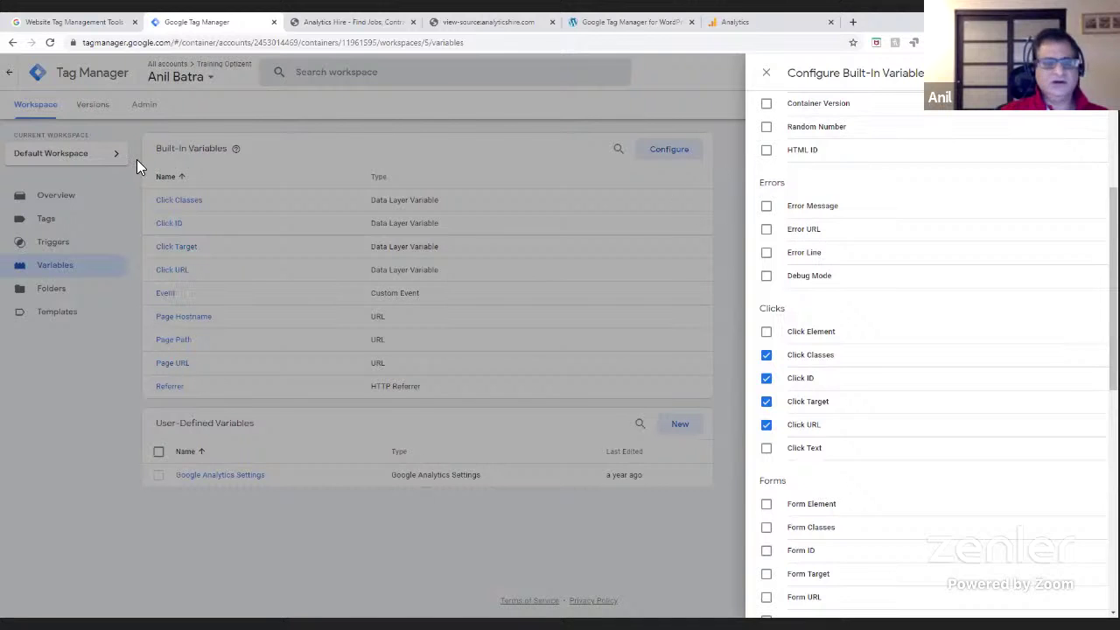
click(766, 331)
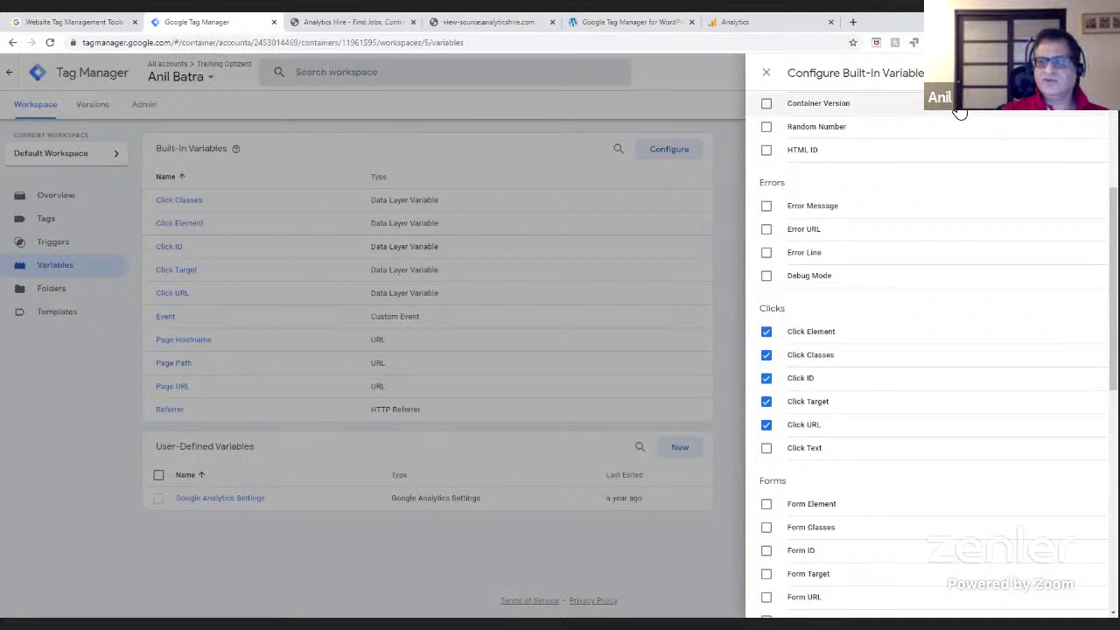
click(766, 73)
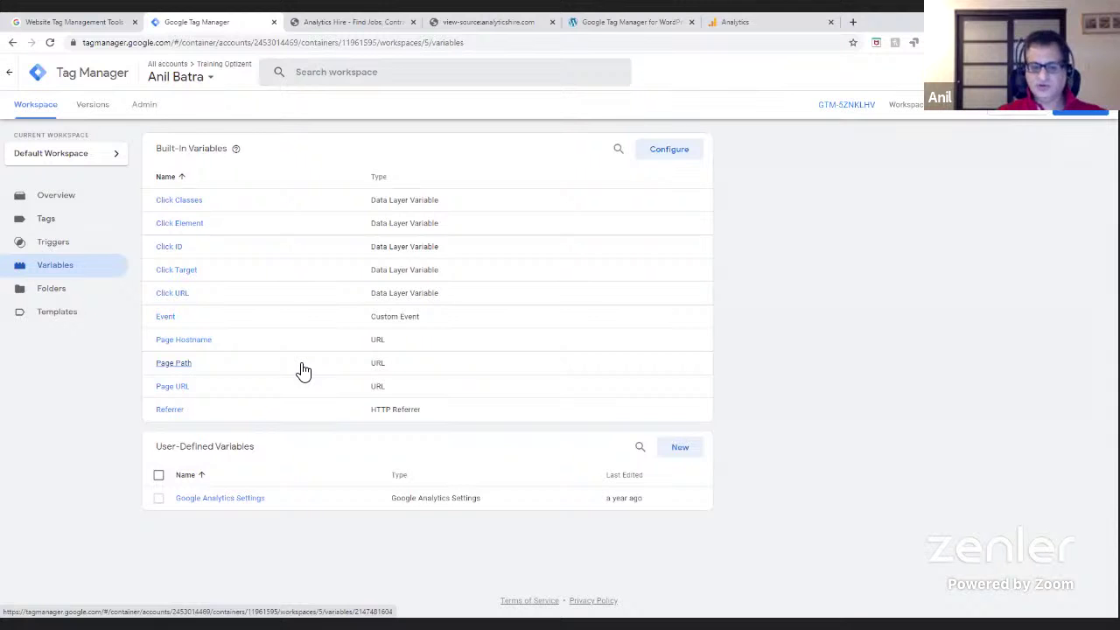
- Create a new user-defined variable named GAID, leaving its folder unchanged
click(680, 454)
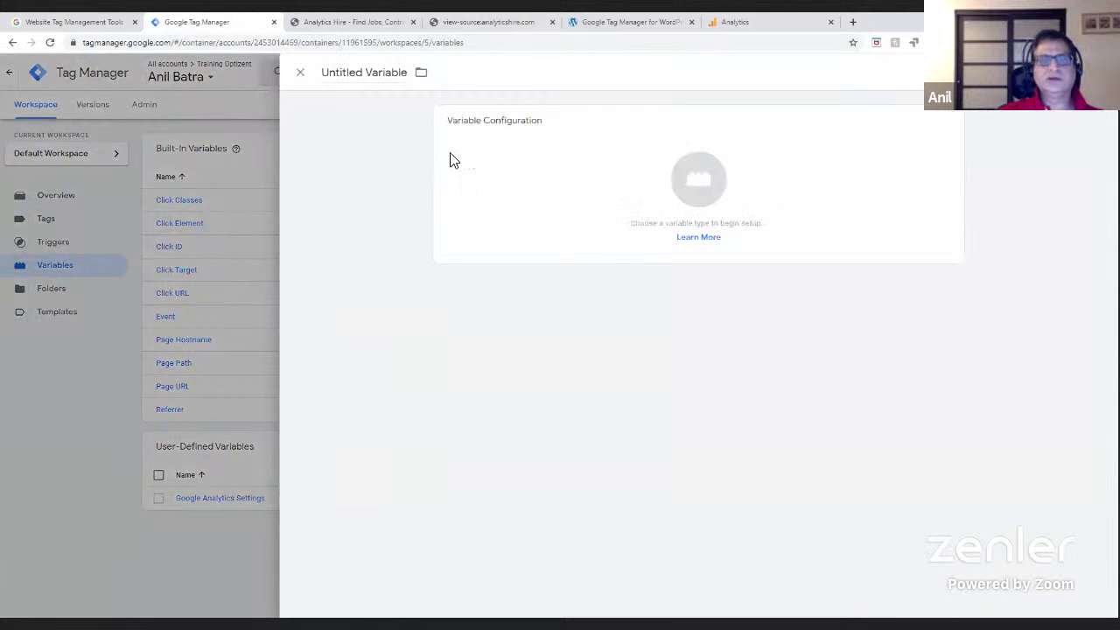
drag(324, 71, 413, 85)
text(GAID)
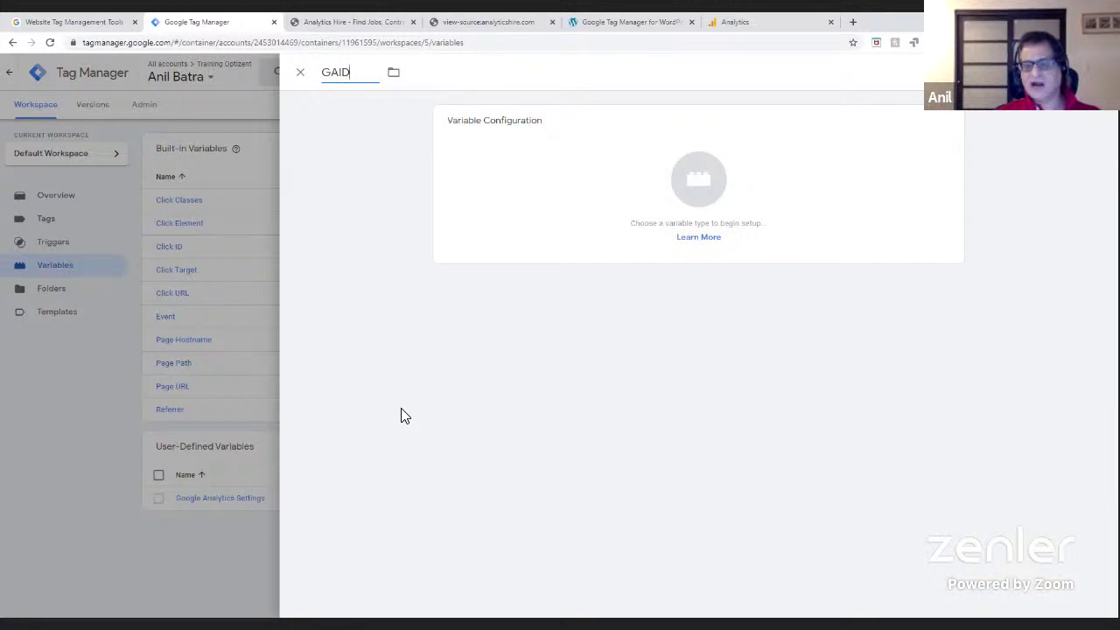
click(394, 76)
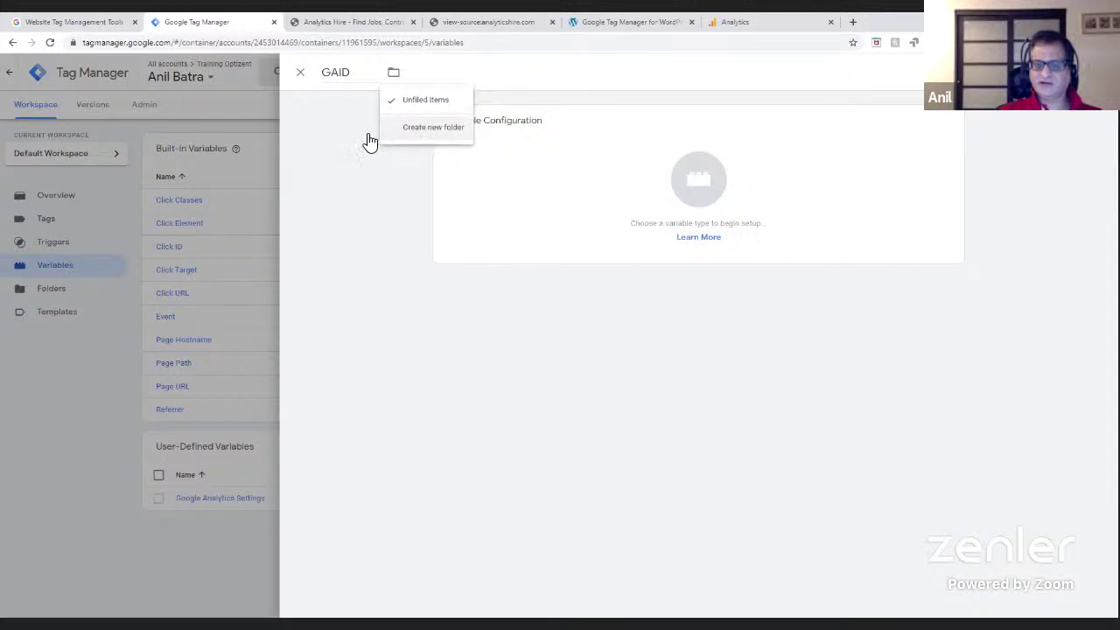
click(396, 260)
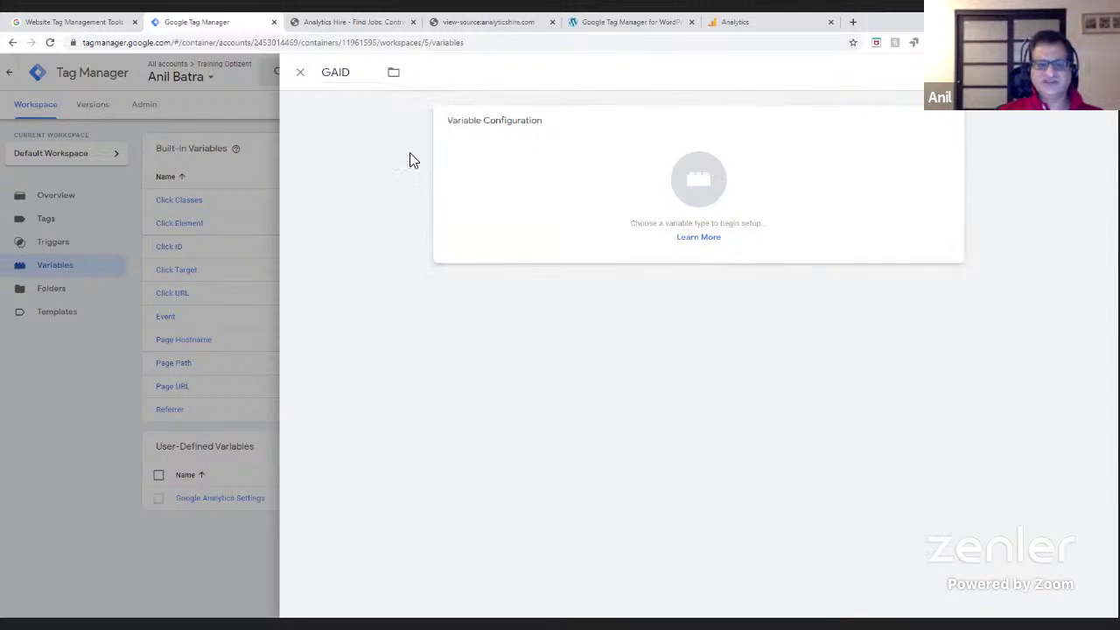
- Browse GAID's variable type list from Navigation through Utilities to Container Data
click(709, 194)
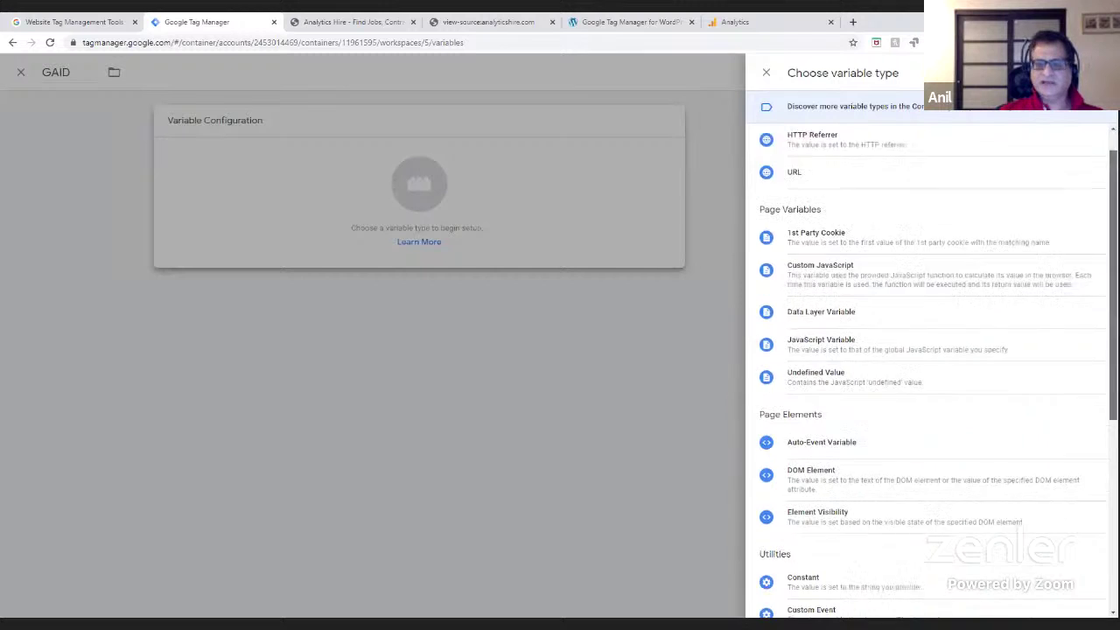
scroll(1006, 315, down, 1)
scroll(875, 219, up, 1)
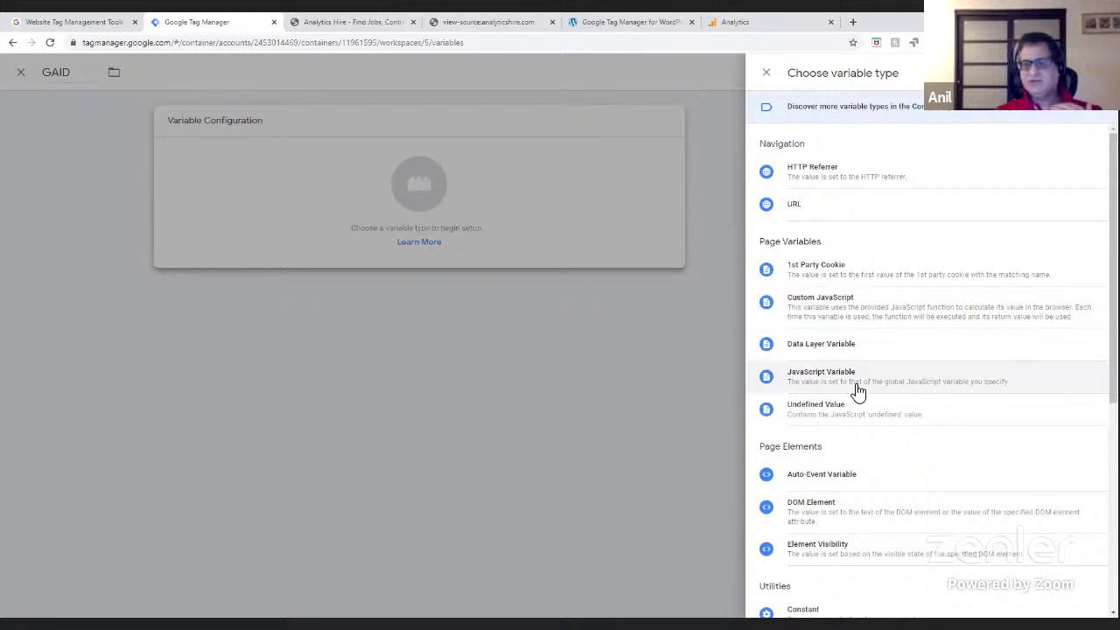
scroll(856, 389, down, 4)
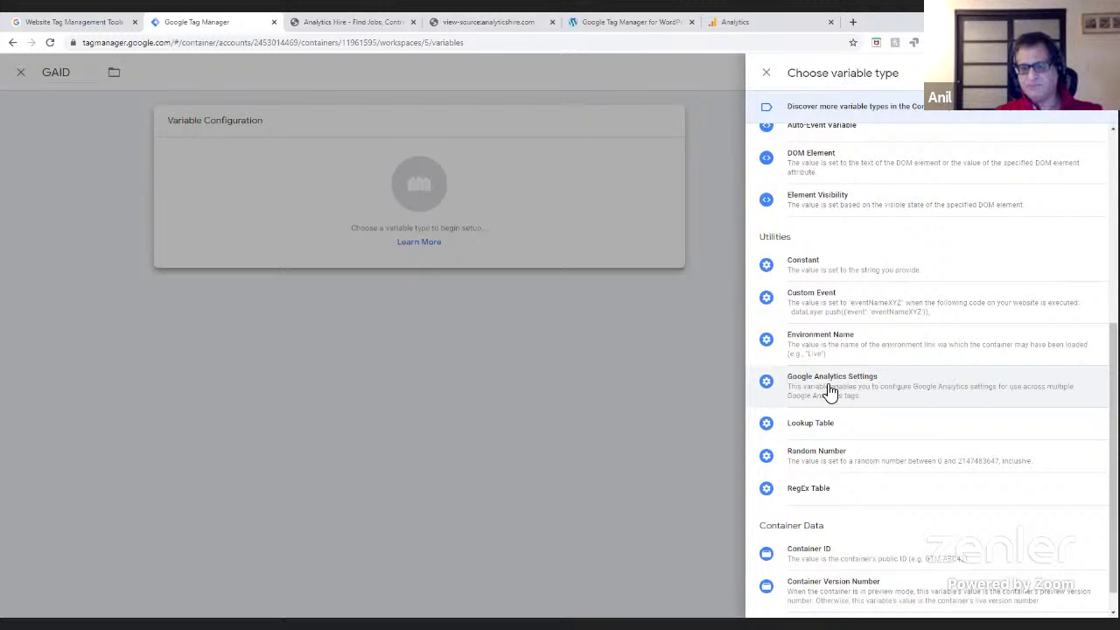
- Make GAID a Google Analytics Settings variable and paste the Analytics Tracking ID into it
click(830, 391)
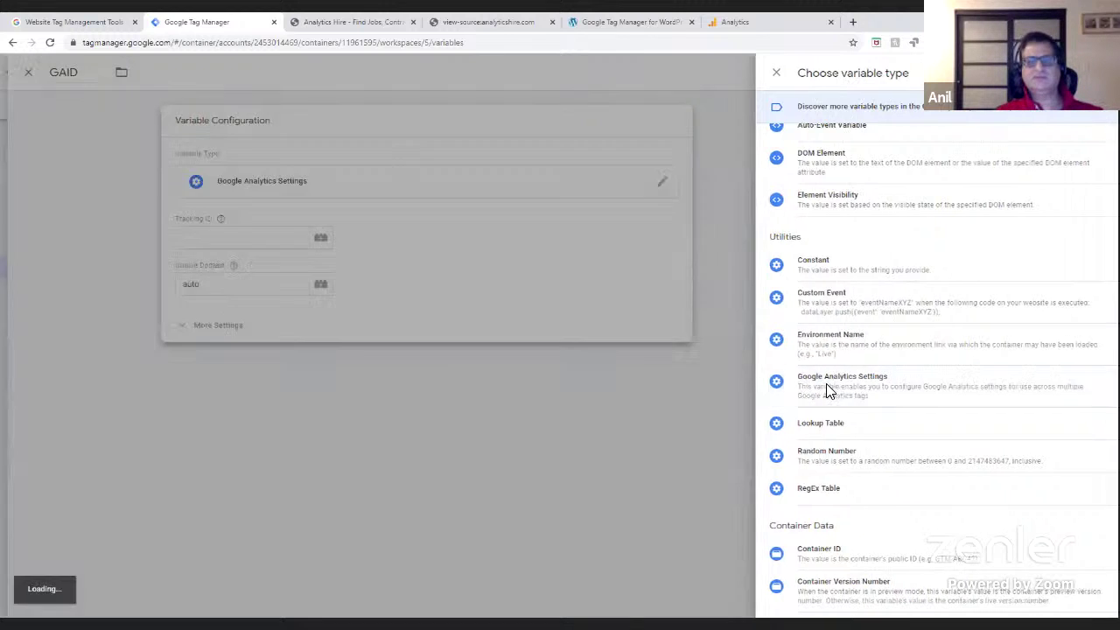
click(477, 236)
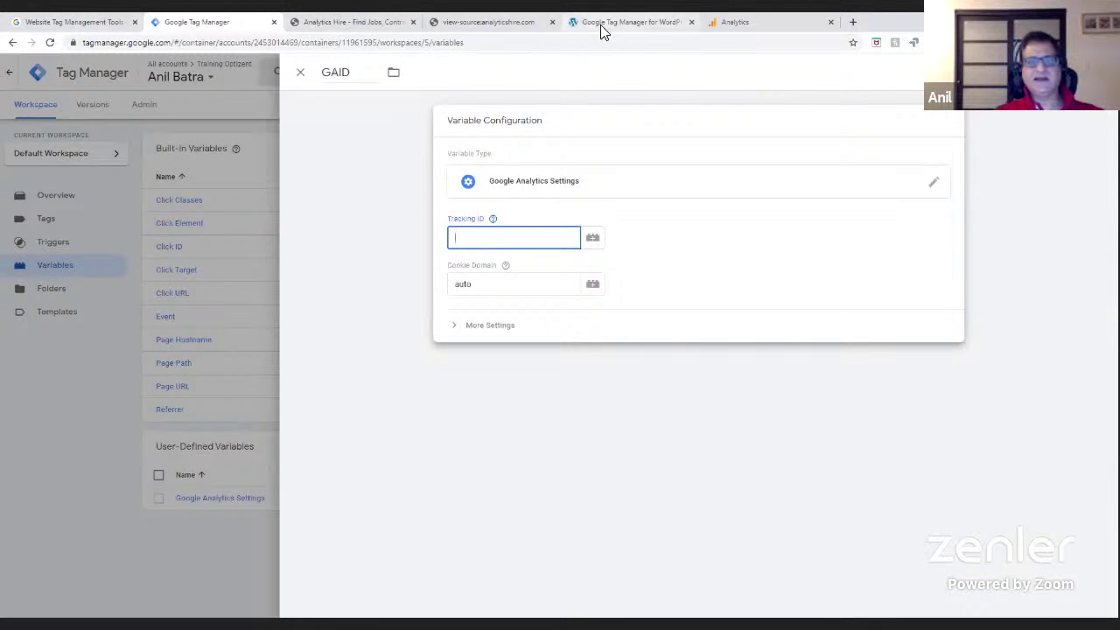
click(746, 23)
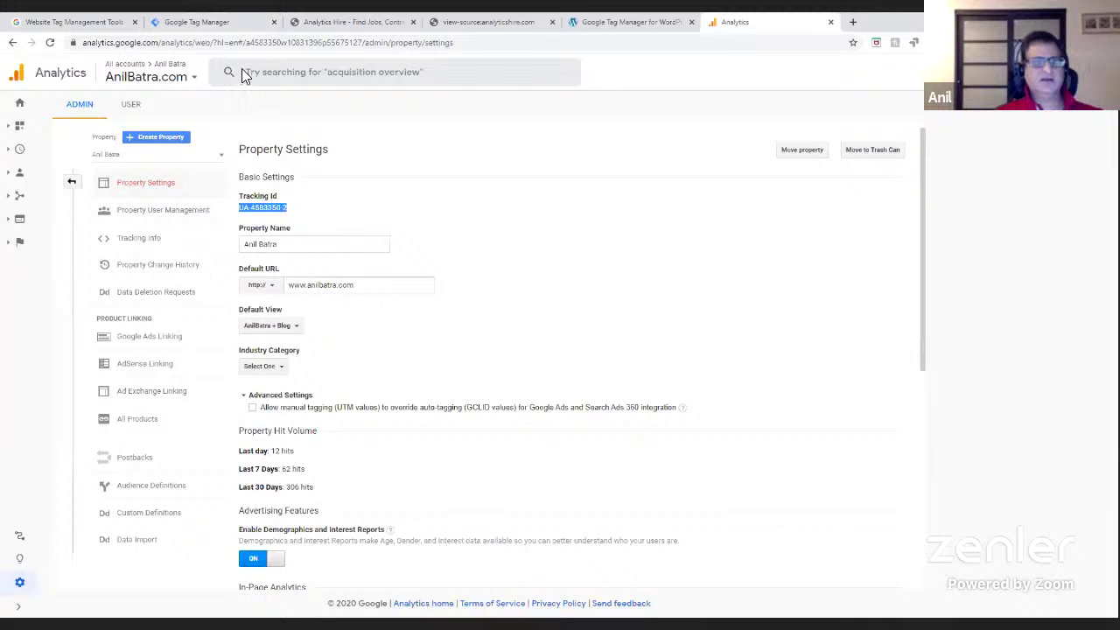
click(207, 23)
mouse_move(507, 267)
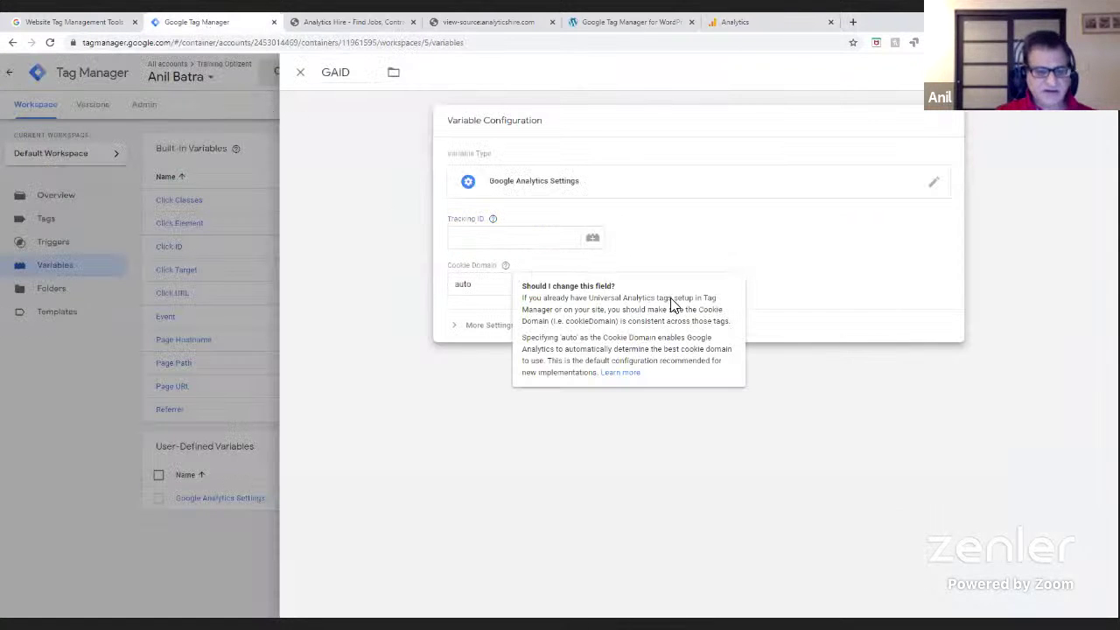
click(451, 234)
text(UA-4583350-2)
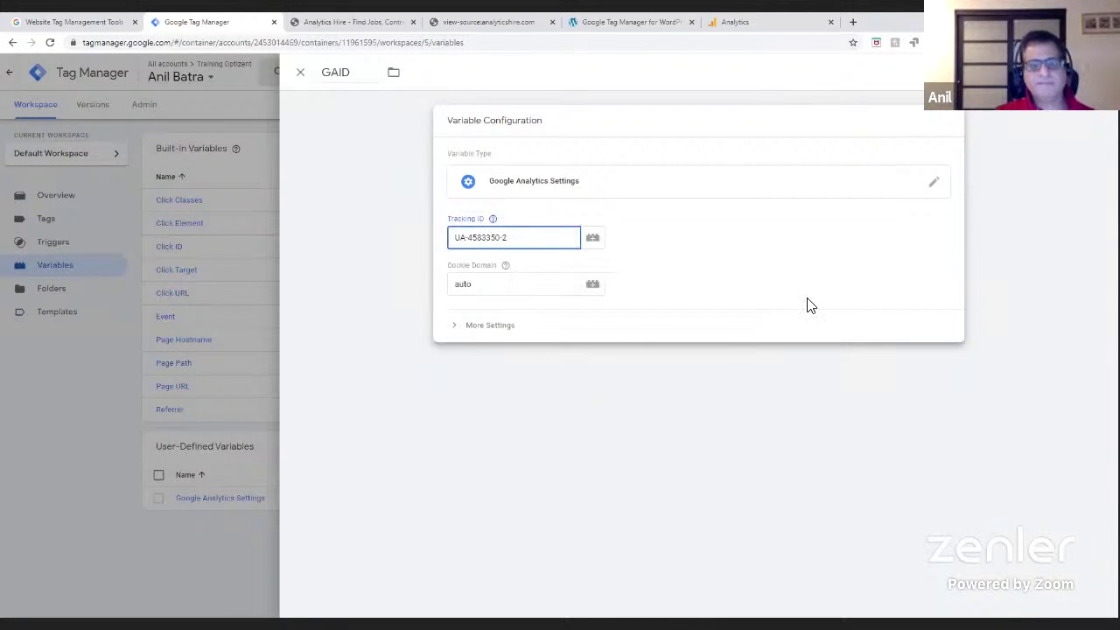
- Discard the unsaved GAID variable and open the existing Google Analytics Settings variable's configuration
click(301, 73)
click(656, 212)
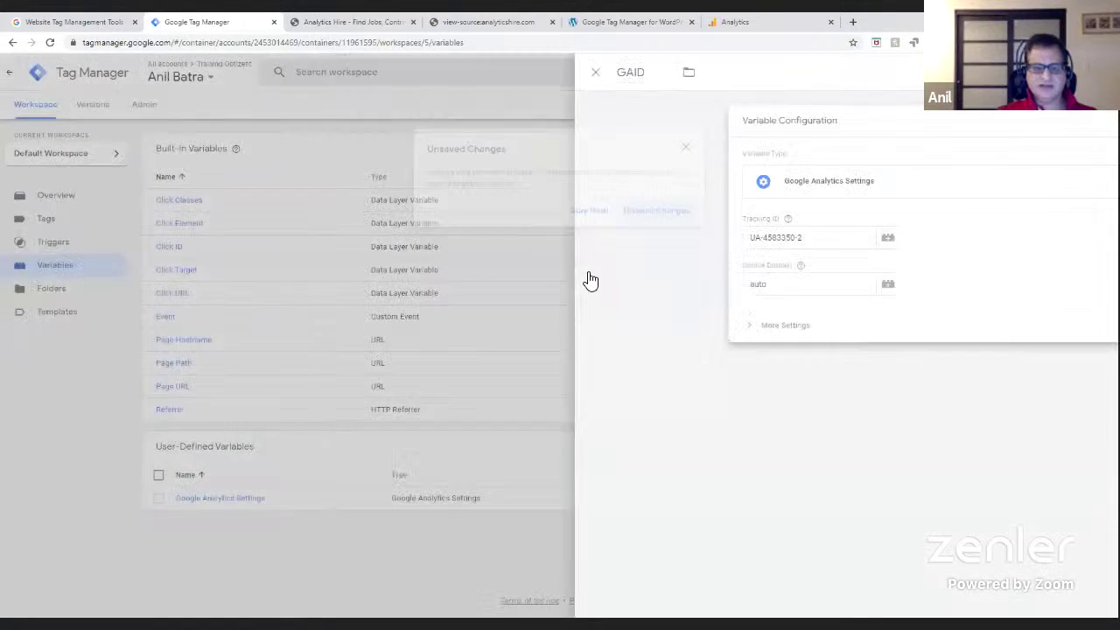
click(223, 499)
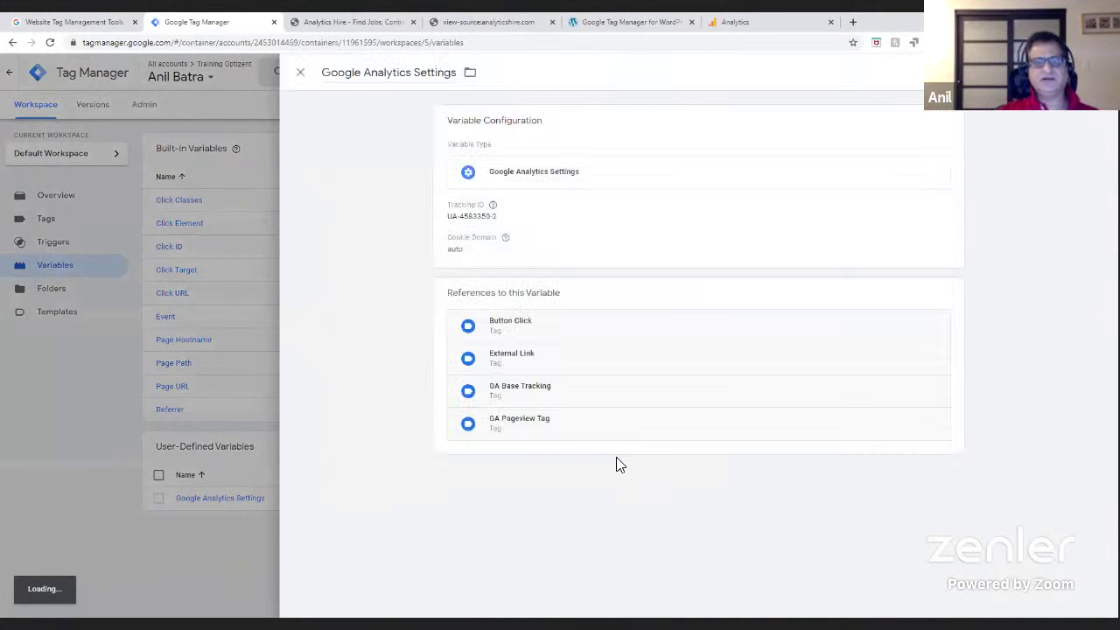
click(497, 224)
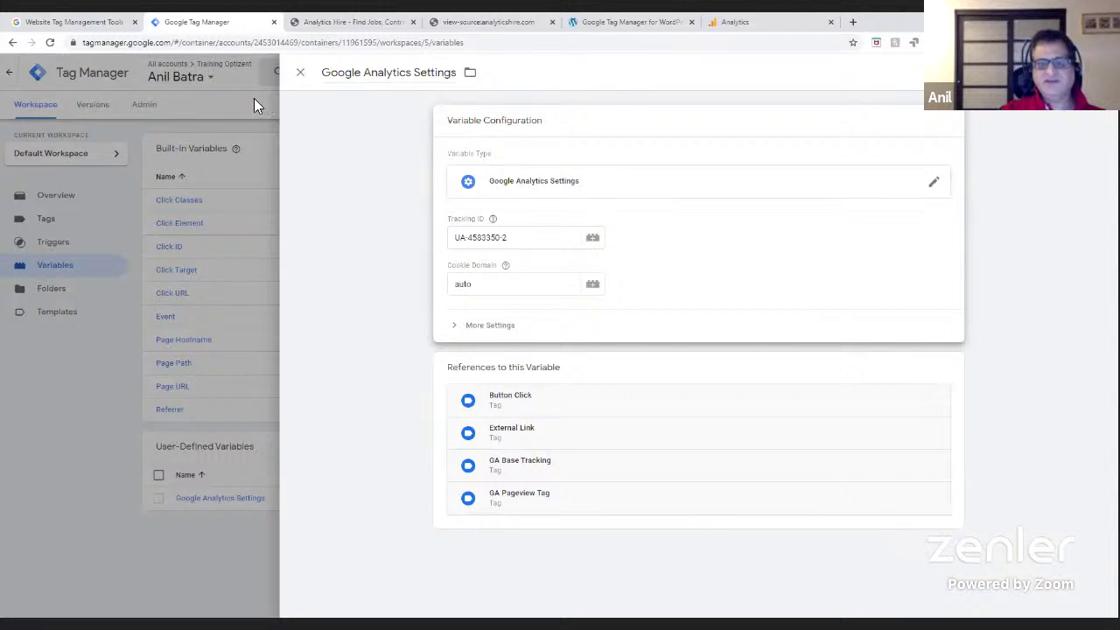
- Close the settings variable and open the GA Pageview Tag's configuration for editing
click(300, 73)
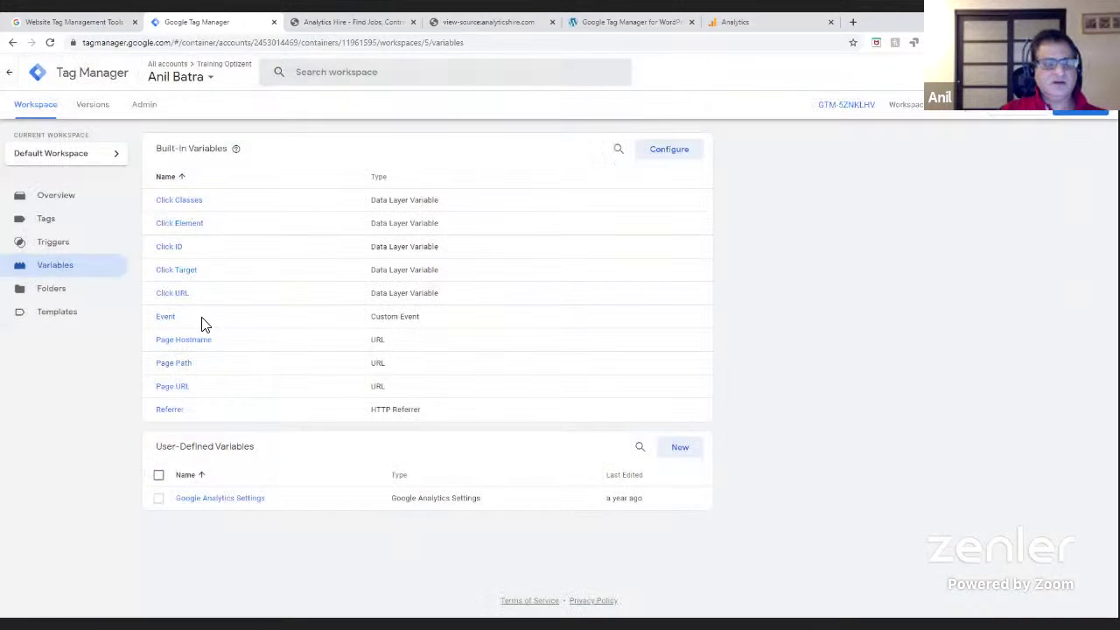
click(48, 248)
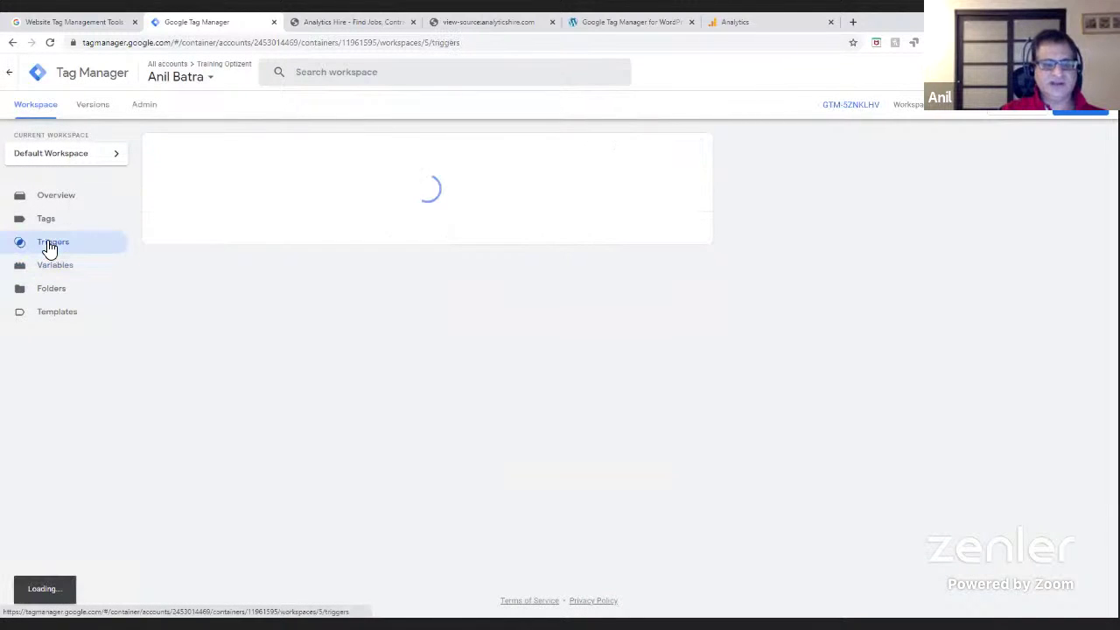
click(46, 222)
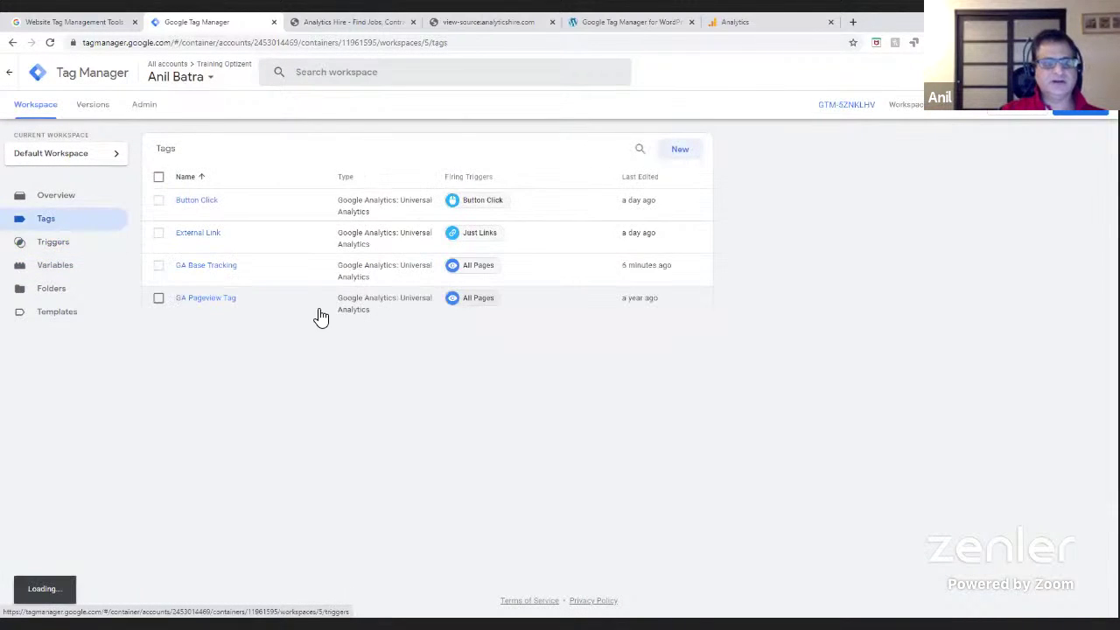
click(211, 299)
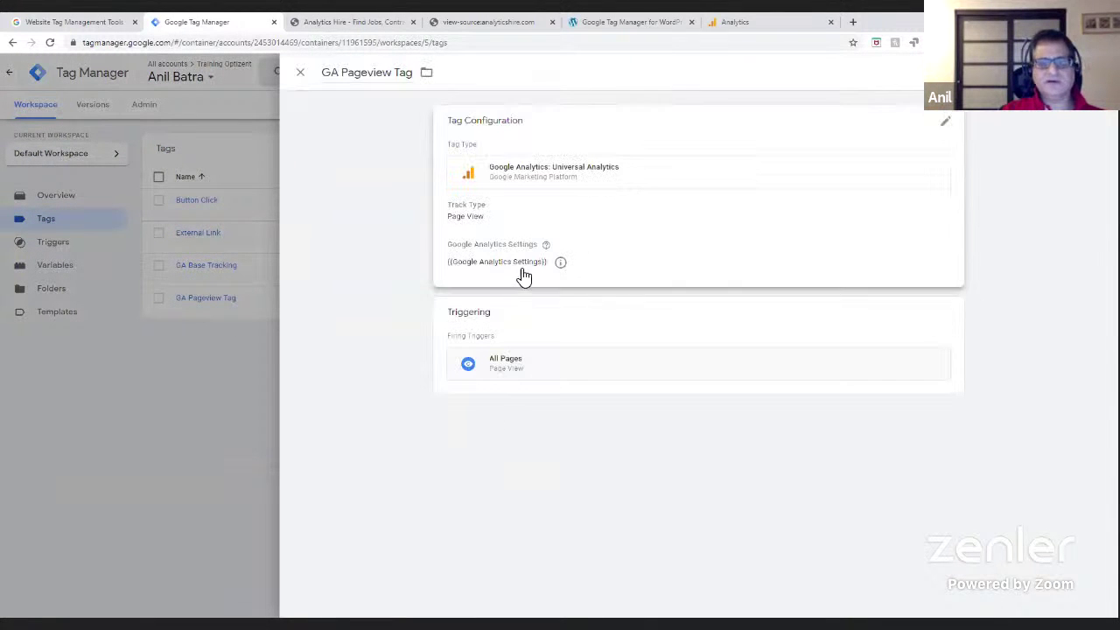
click(521, 265)
- Set the GA Pageview Tag to {{Google Analytics Settings}}, save it, and close the editor
click(586, 288)
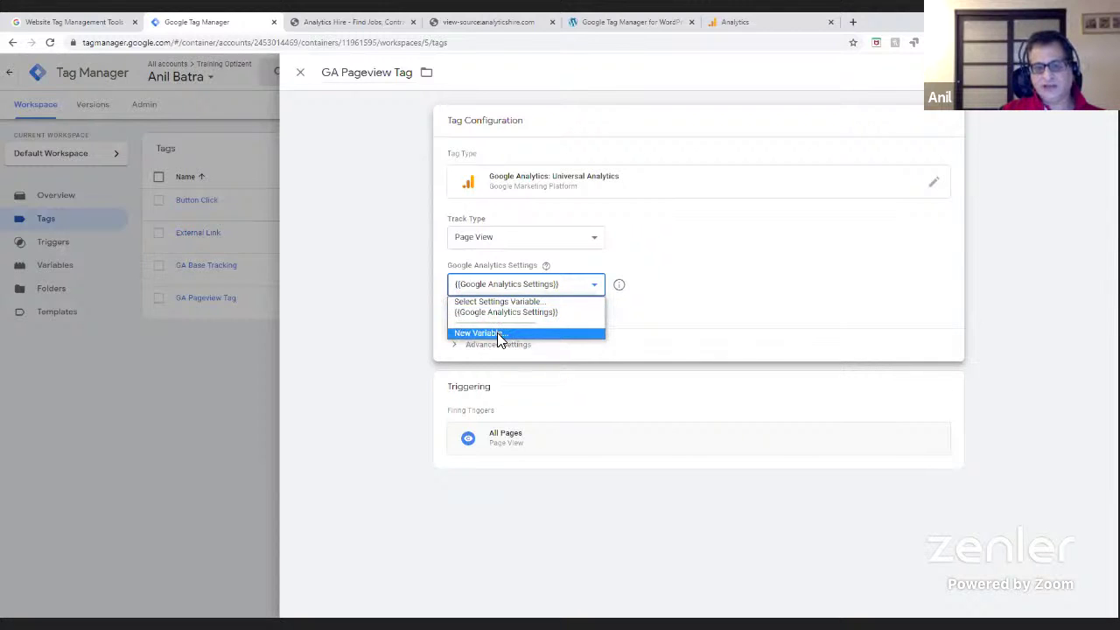
click(497, 332)
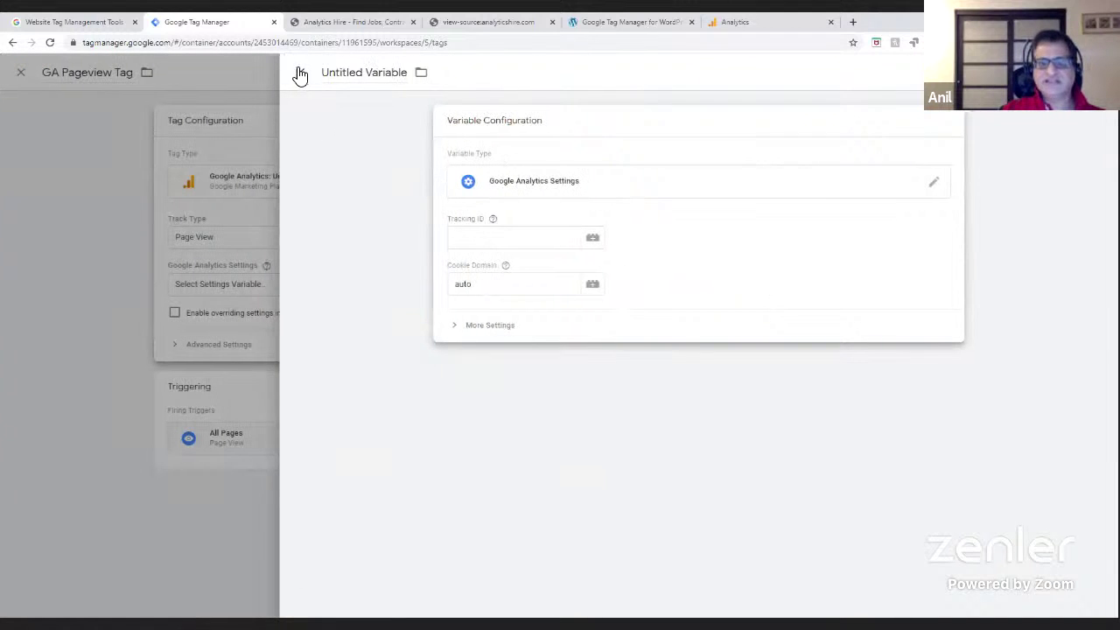
click(305, 72)
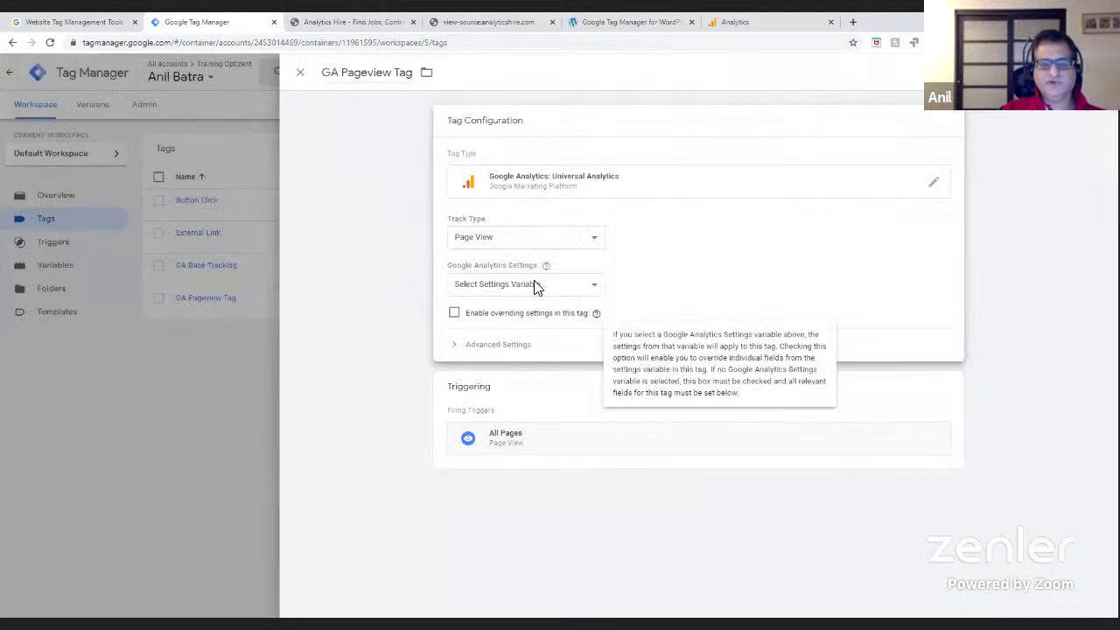
click(532, 283)
click(521, 313)
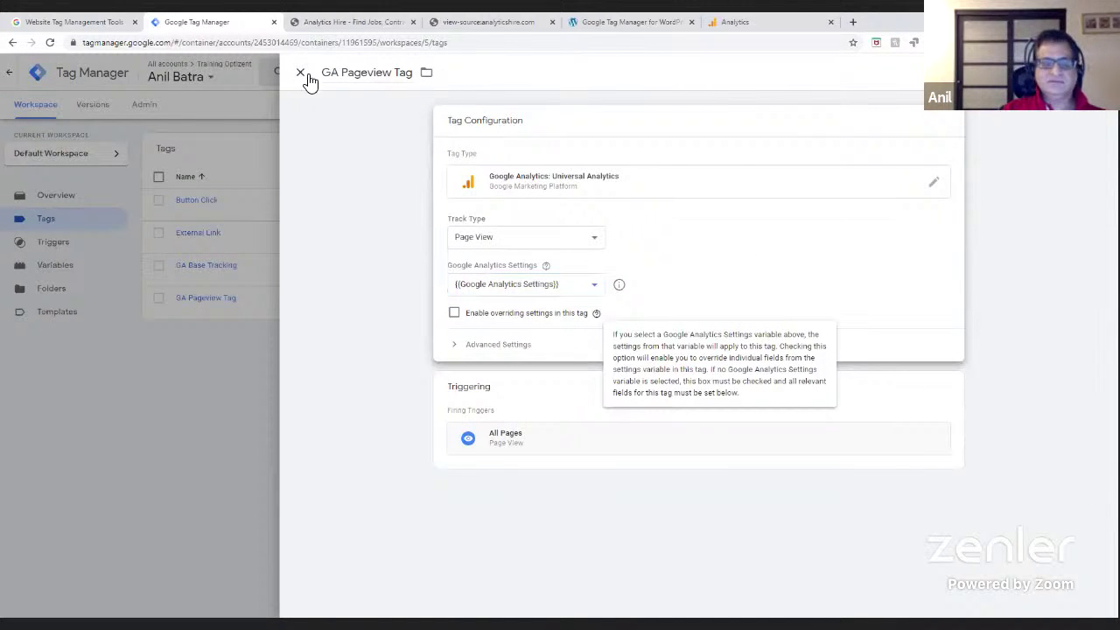
click(1061, 73)
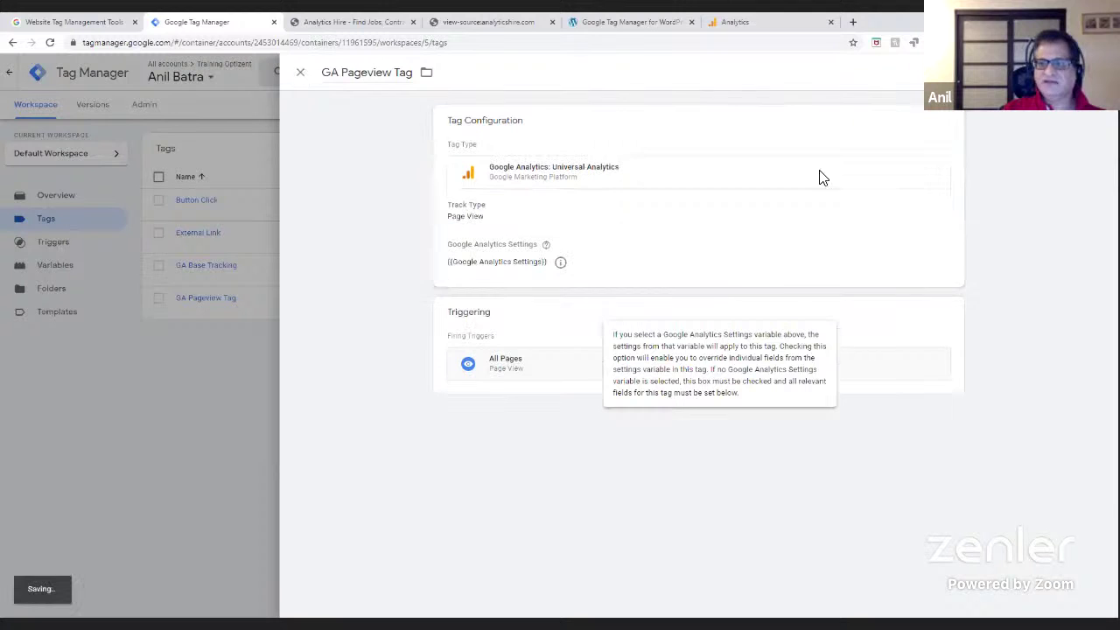
click(300, 77)
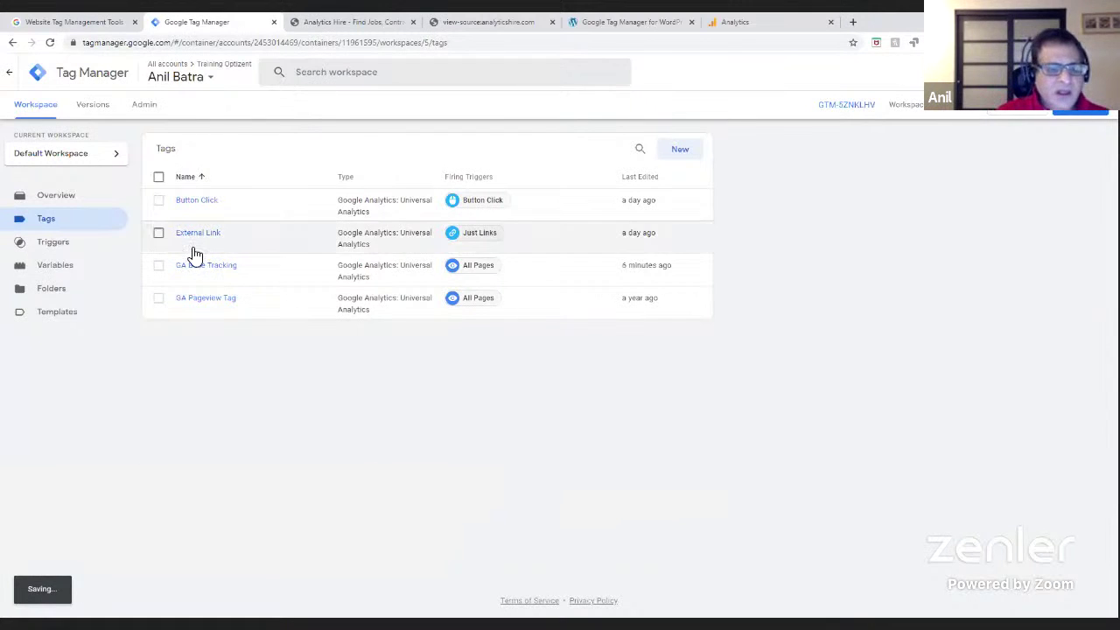
- Inspect the GA Base Tracking tag, then select it and delete it
click(233, 294)
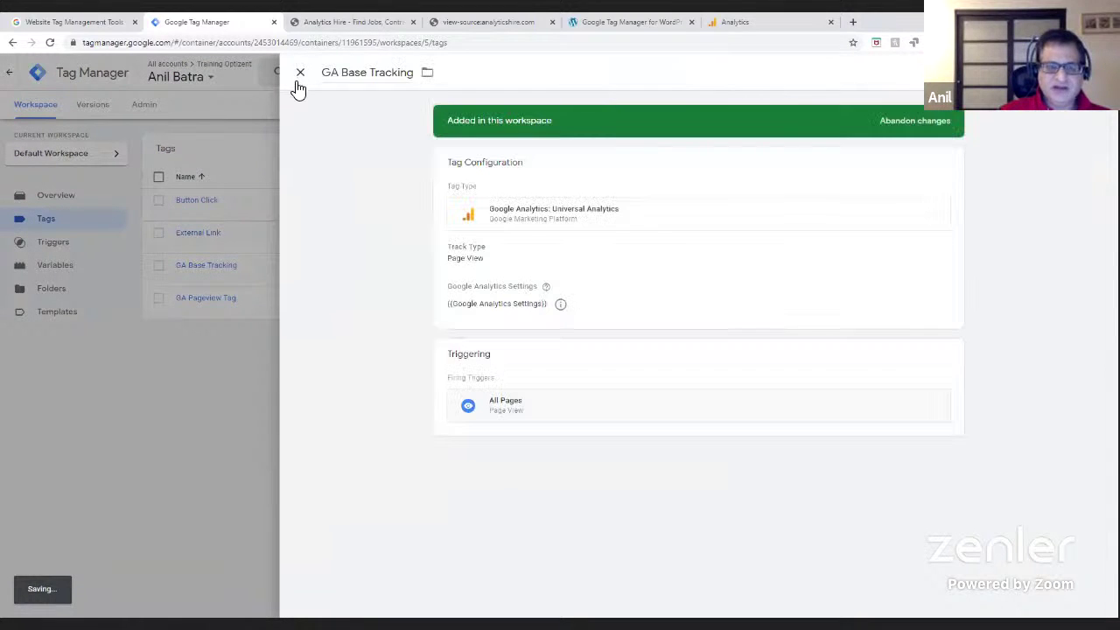
click(301, 76)
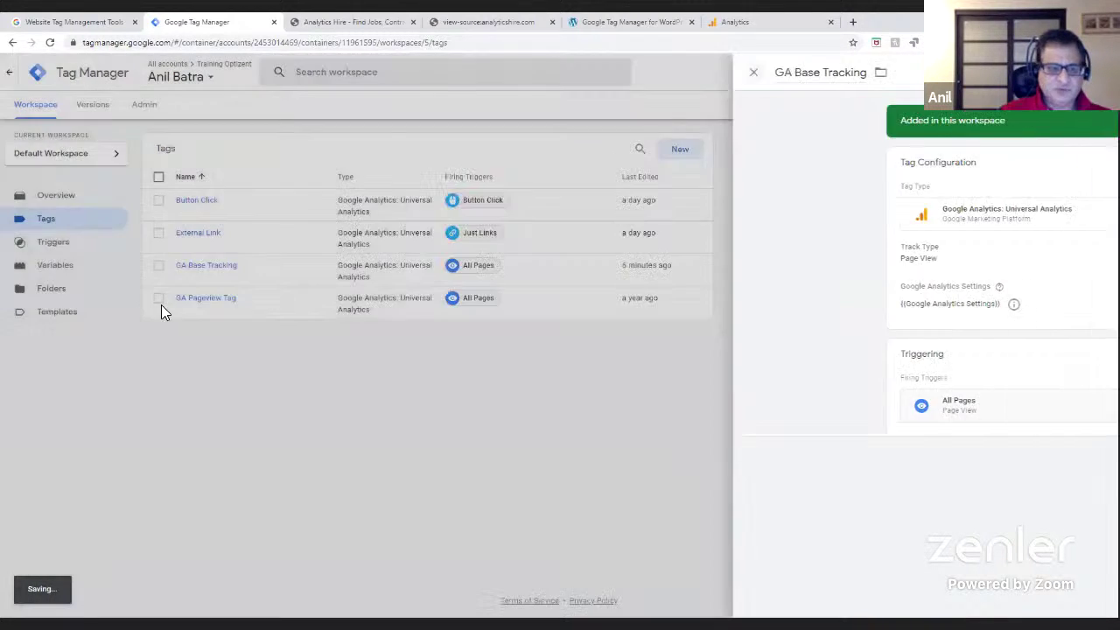
click(160, 268)
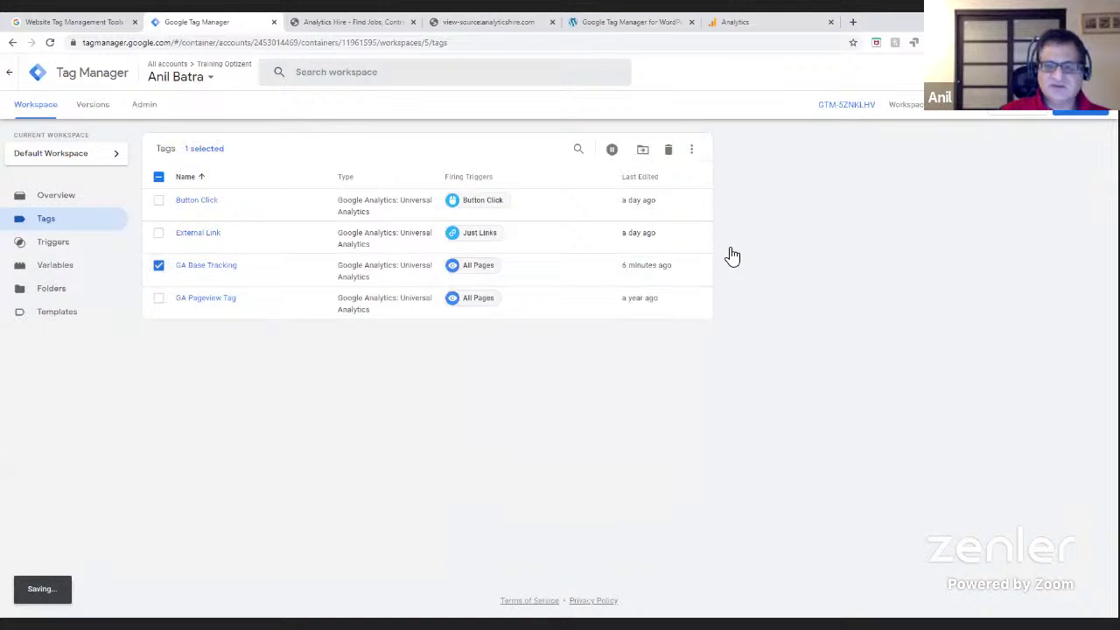
click(668, 151)
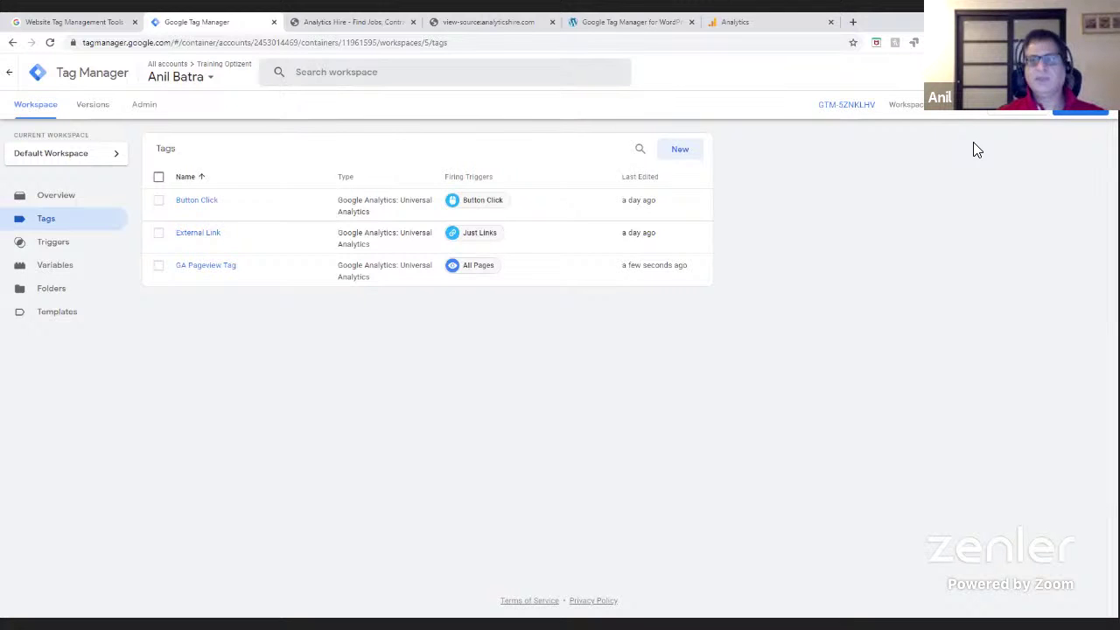
- Start the Tag Manager preview and load the blog in a new tab with the debug summary
click(1006, 114)
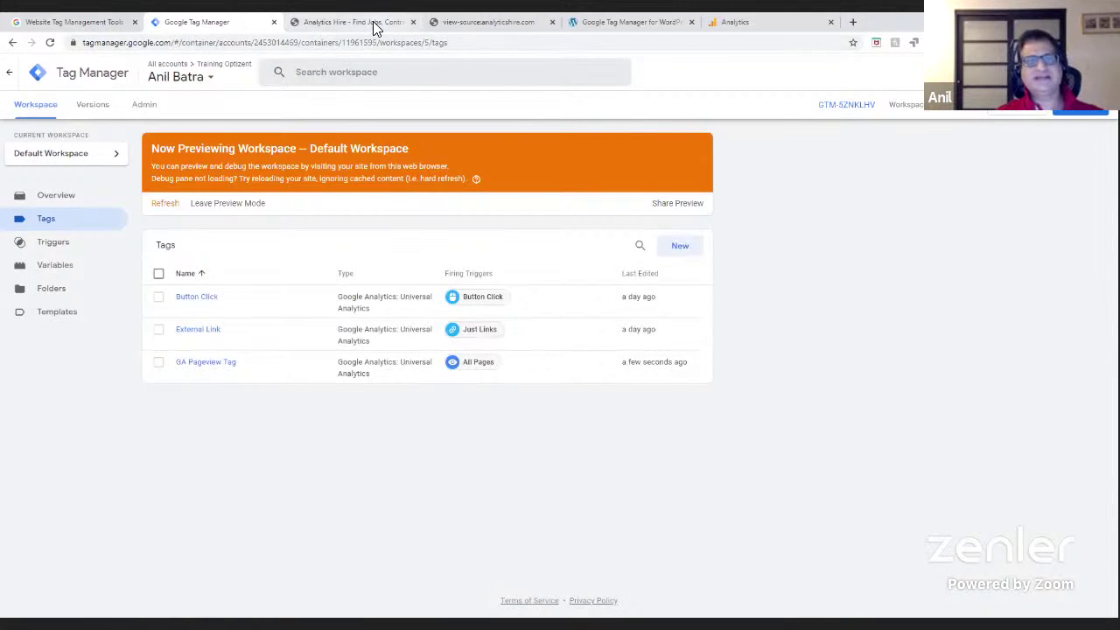
click(856, 22)
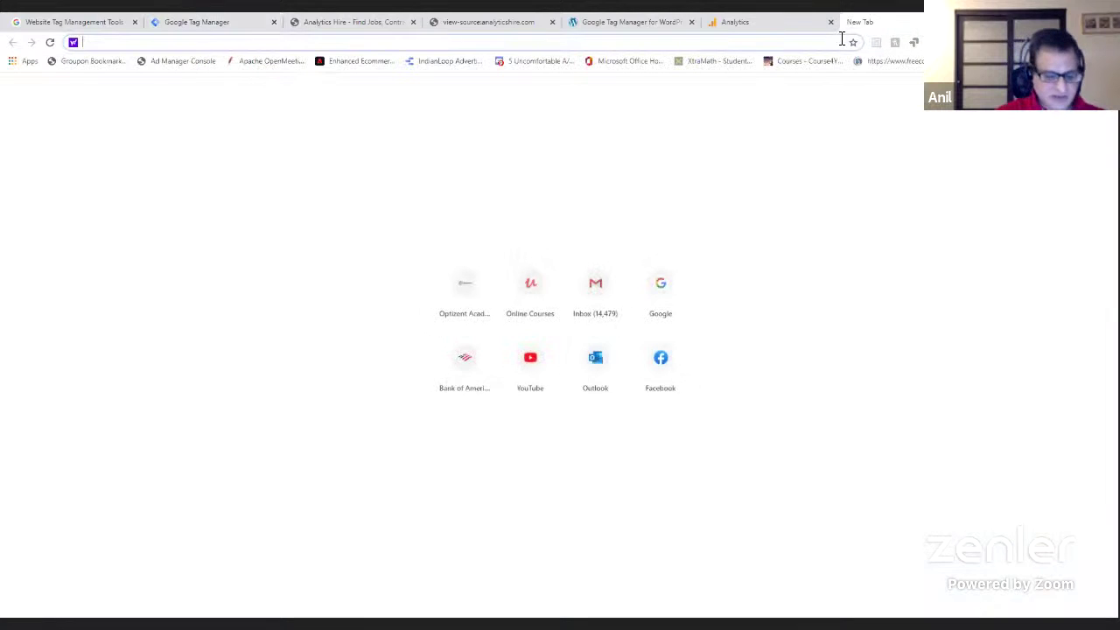
text(anil)
key(Return)
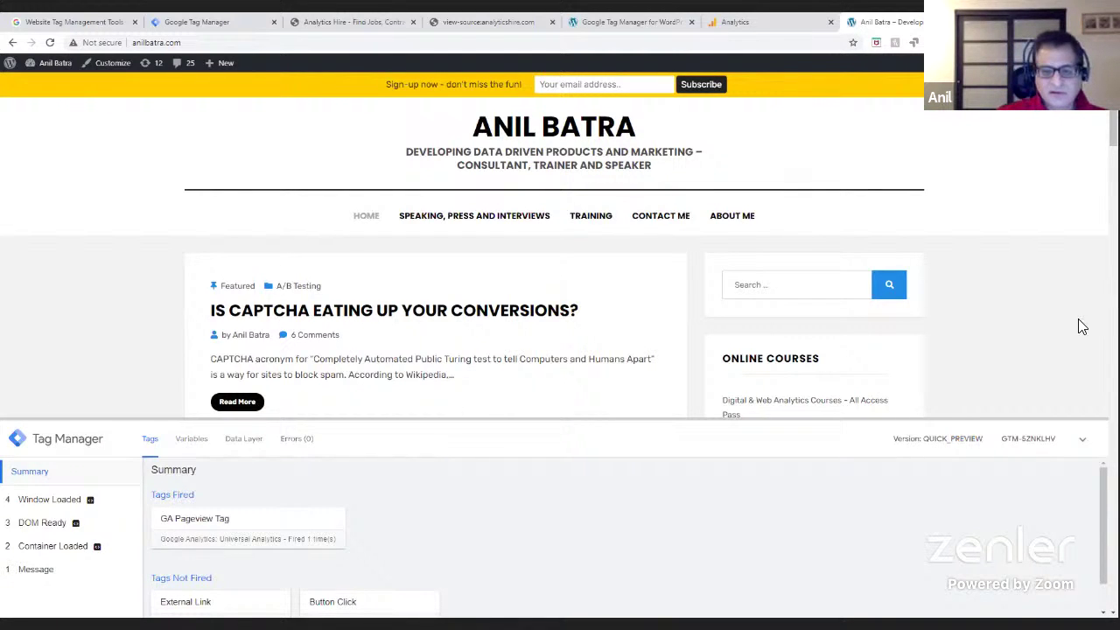
- Enlarge the debug pane and open the GA Pageview Tag details showing its All Pages trigger
drag(663, 418, 673, 182)
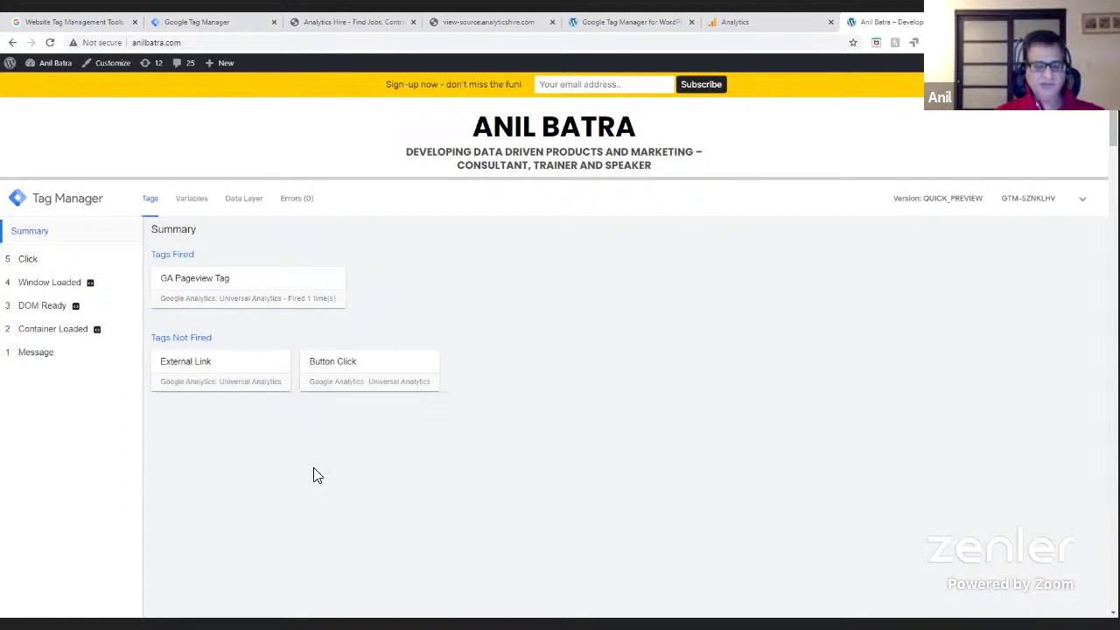
click(226, 301)
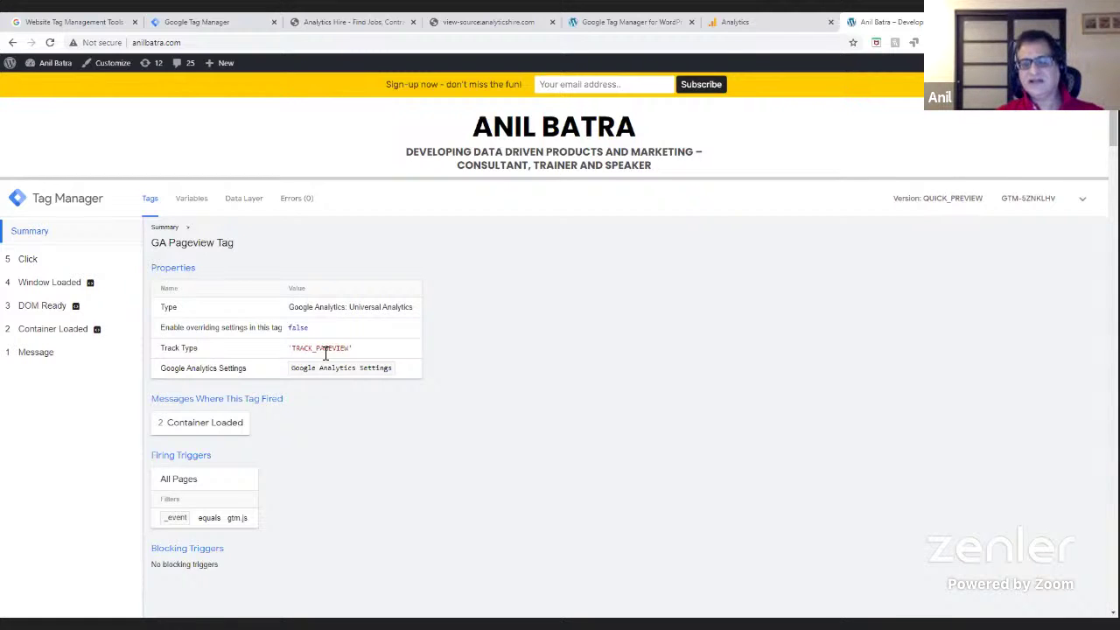
click(747, 23)
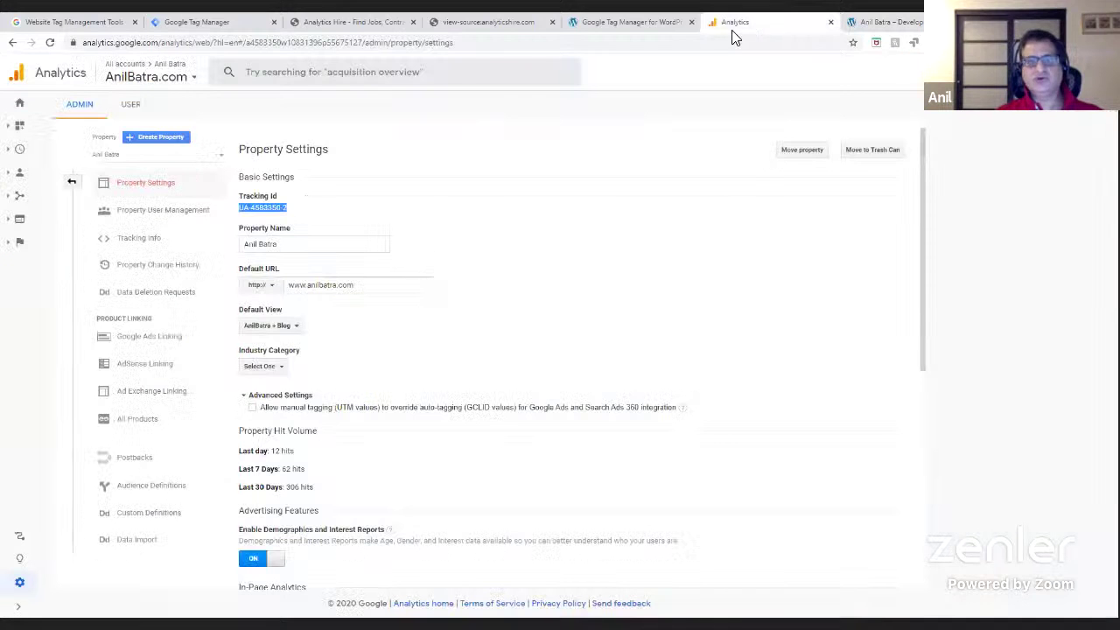
click(15, 148)
click(61, 192)
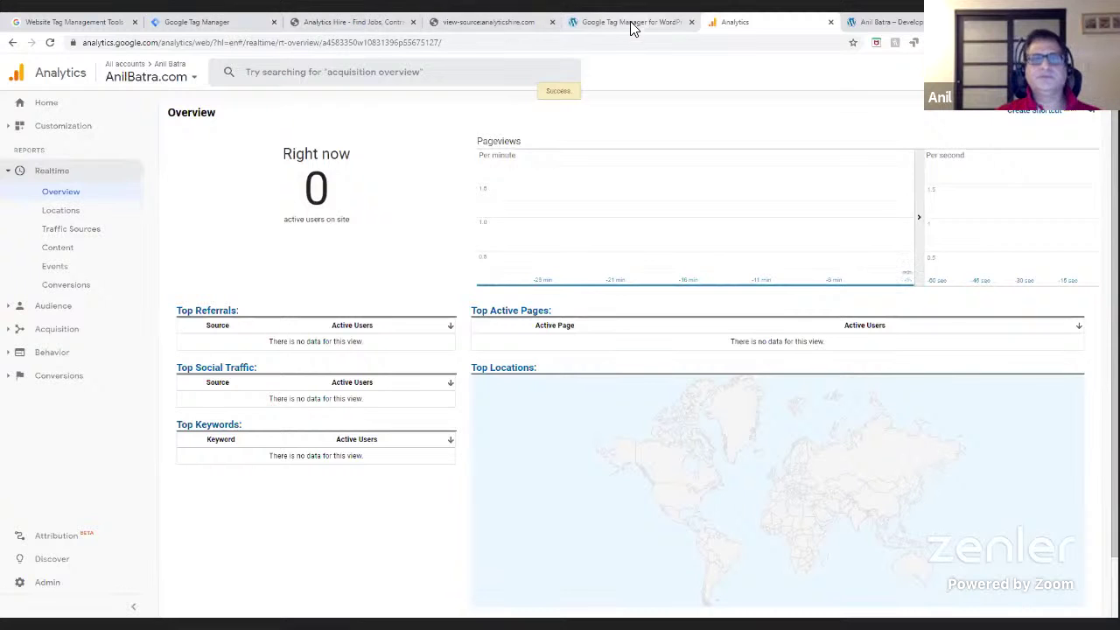
click(166, 76)
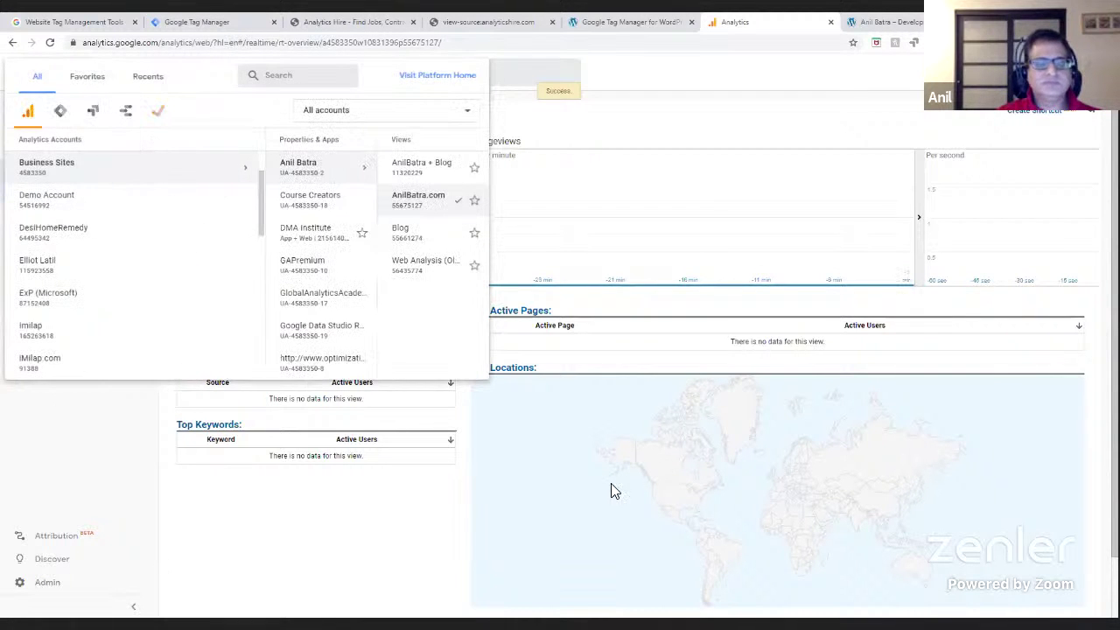
click(615, 490)
click(50, 42)
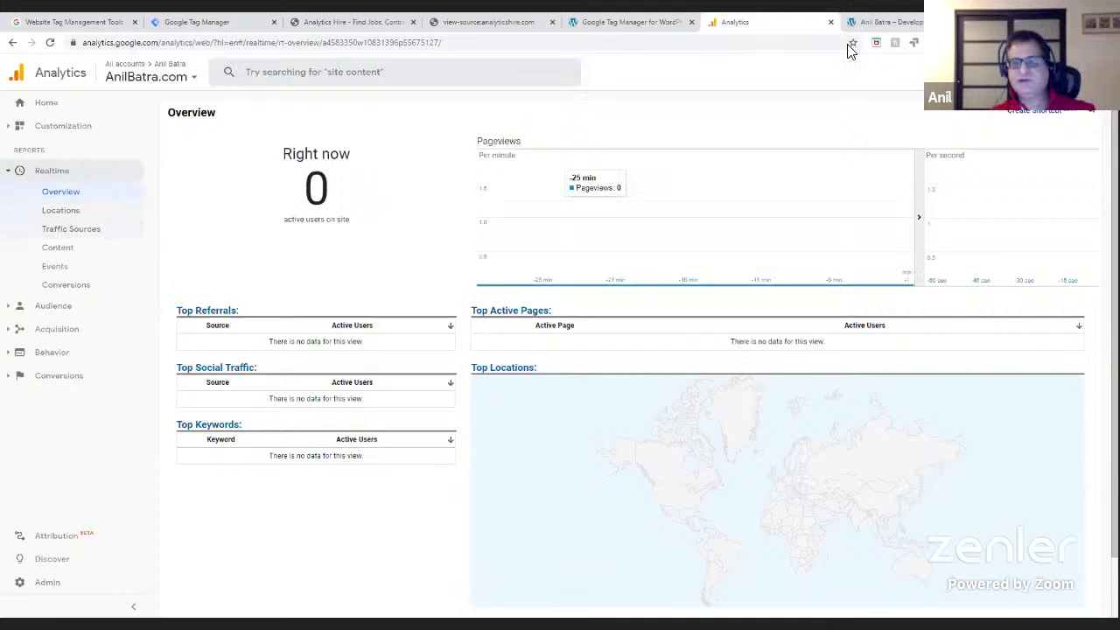
click(879, 27)
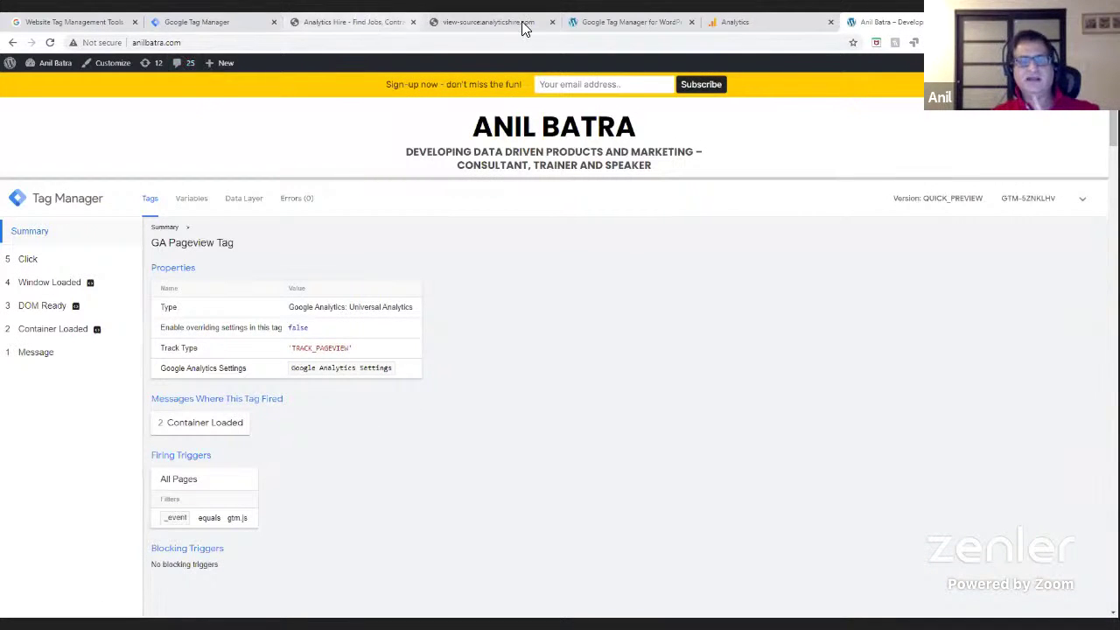
- Re-save the Google Tag Manager for WordPress plugin settings
click(621, 22)
click(330, 295)
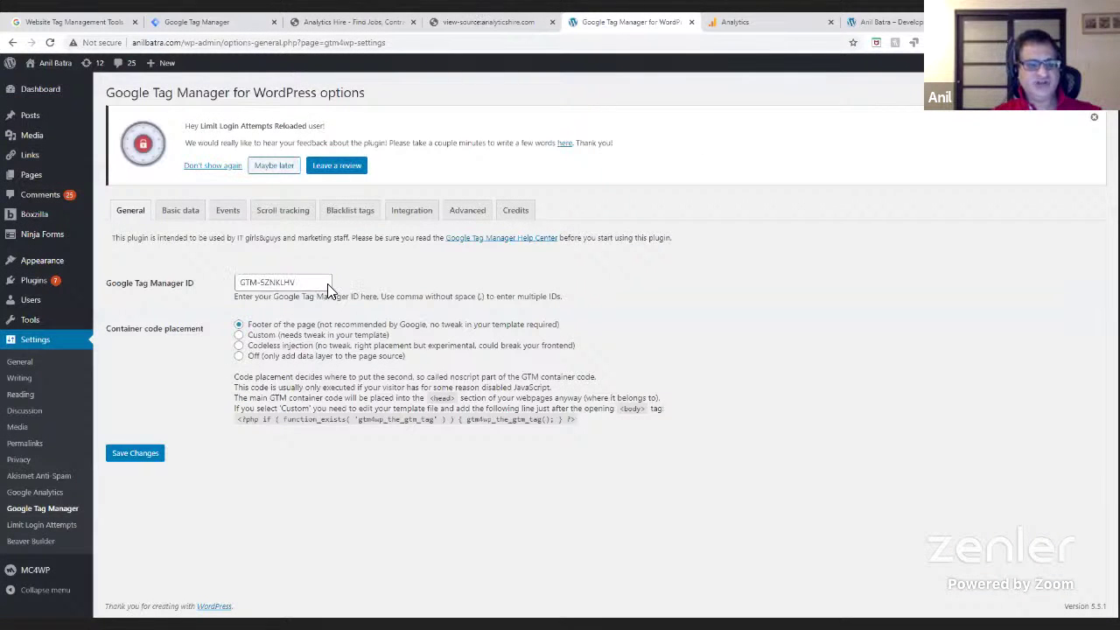
click(145, 455)
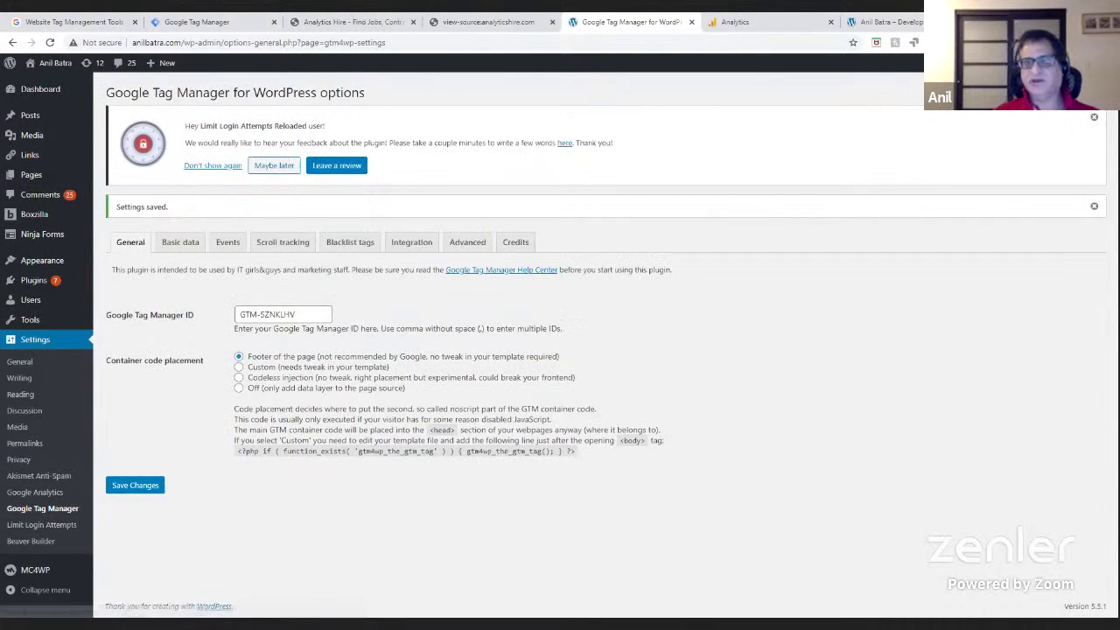
- Check the Analytics Realtime Locations report and property settings, then return to the live site preview
click(875, 21)
click(798, 21)
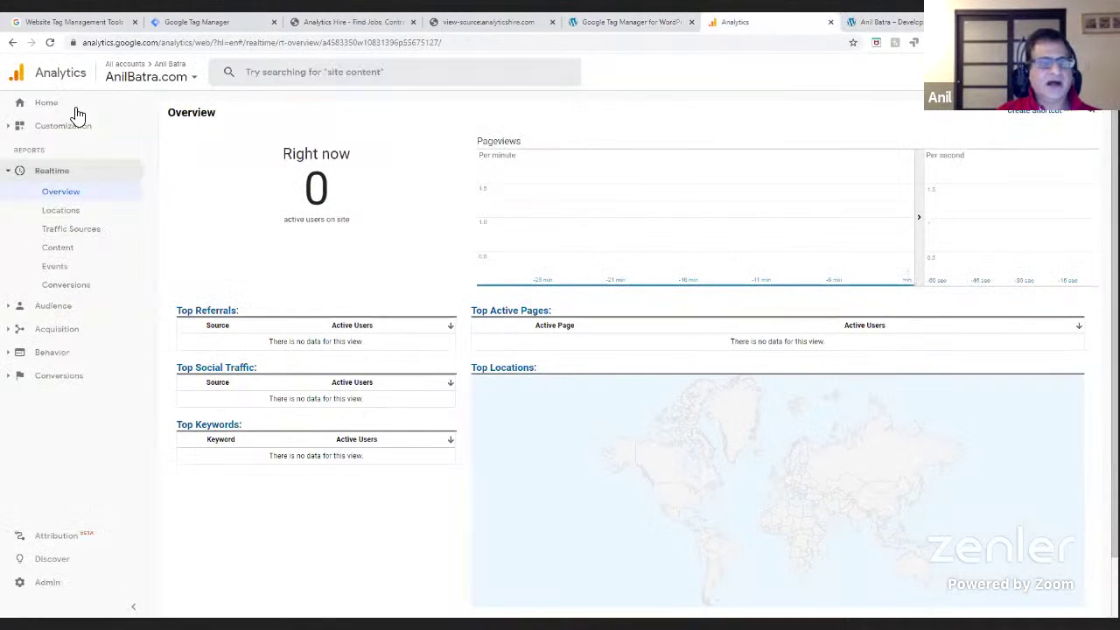
click(60, 210)
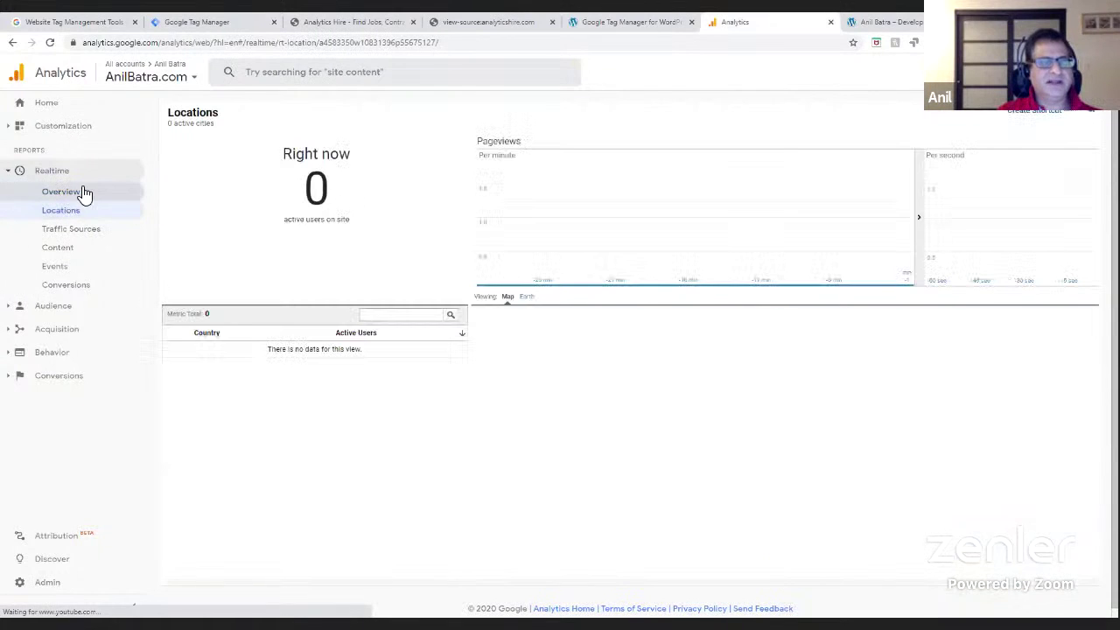
click(39, 582)
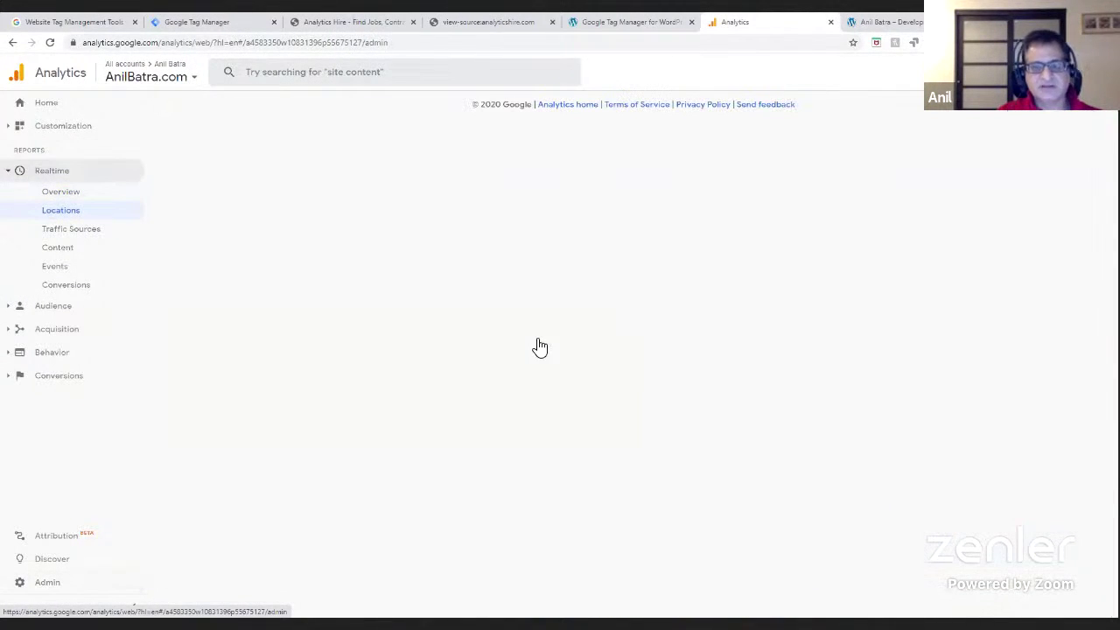
click(444, 186)
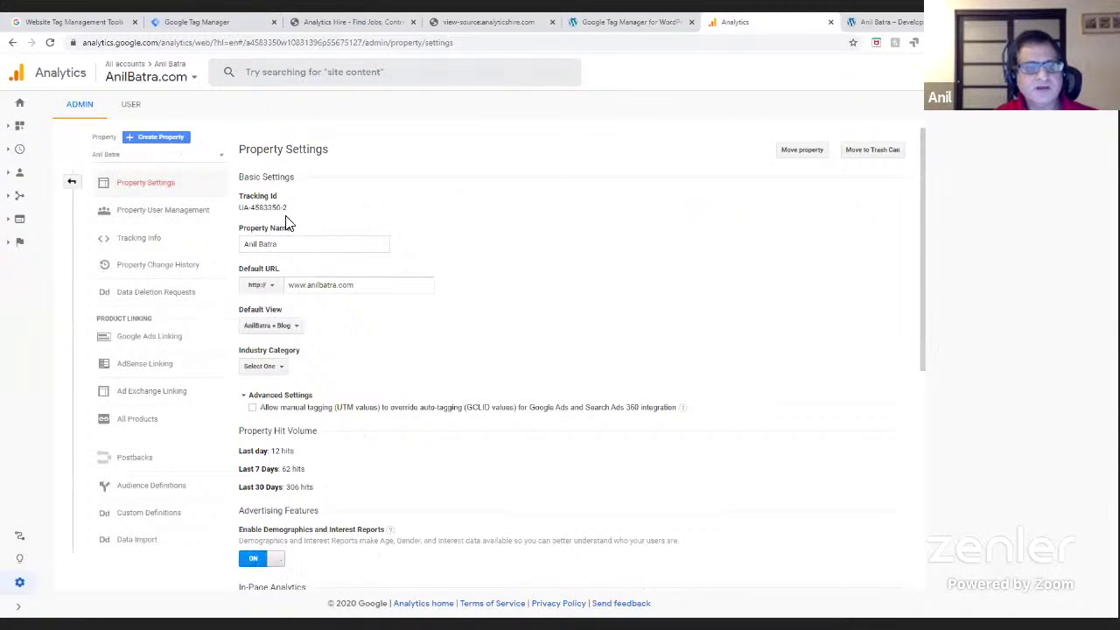
click(888, 22)
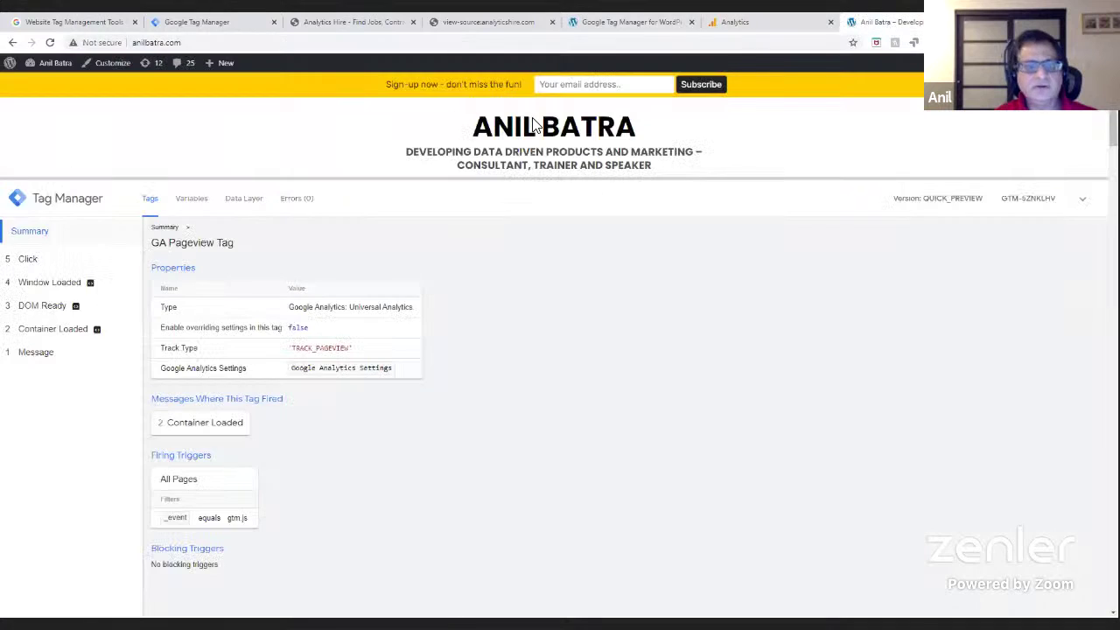
- Inspect the Google Analytics Settings variable's Tracking ID, then view the Analytics property settings to compare
click(219, 22)
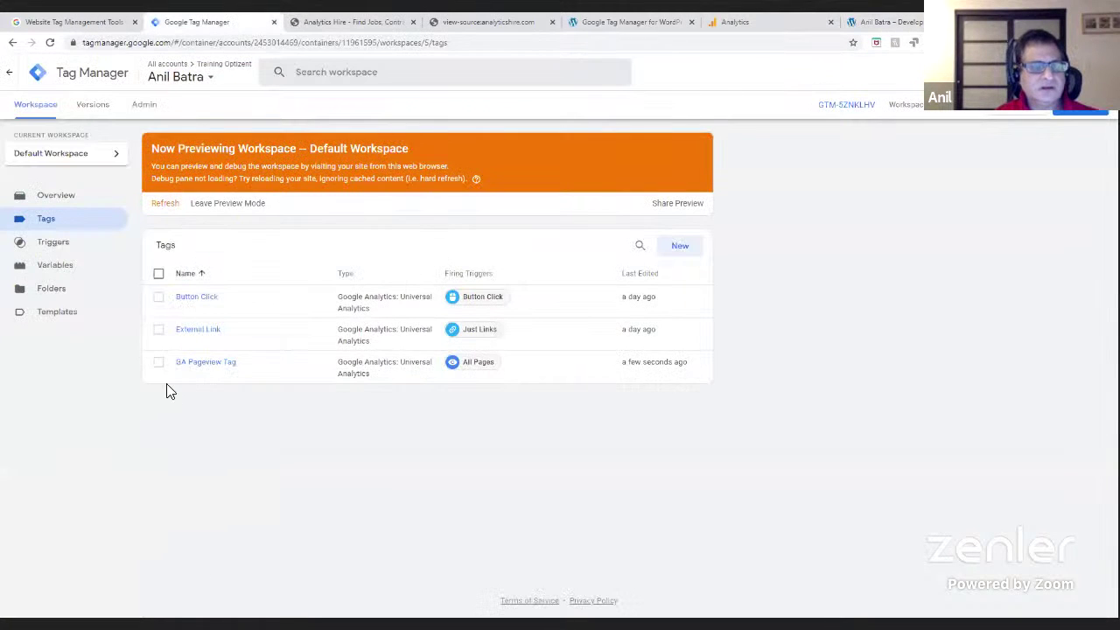
click(58, 266)
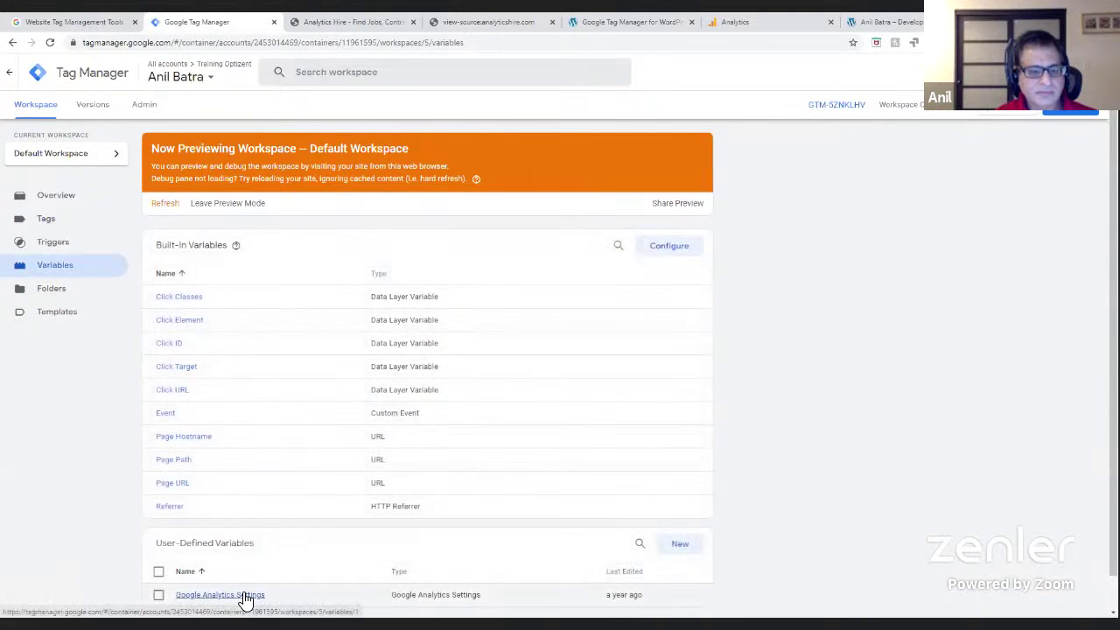
click(245, 597)
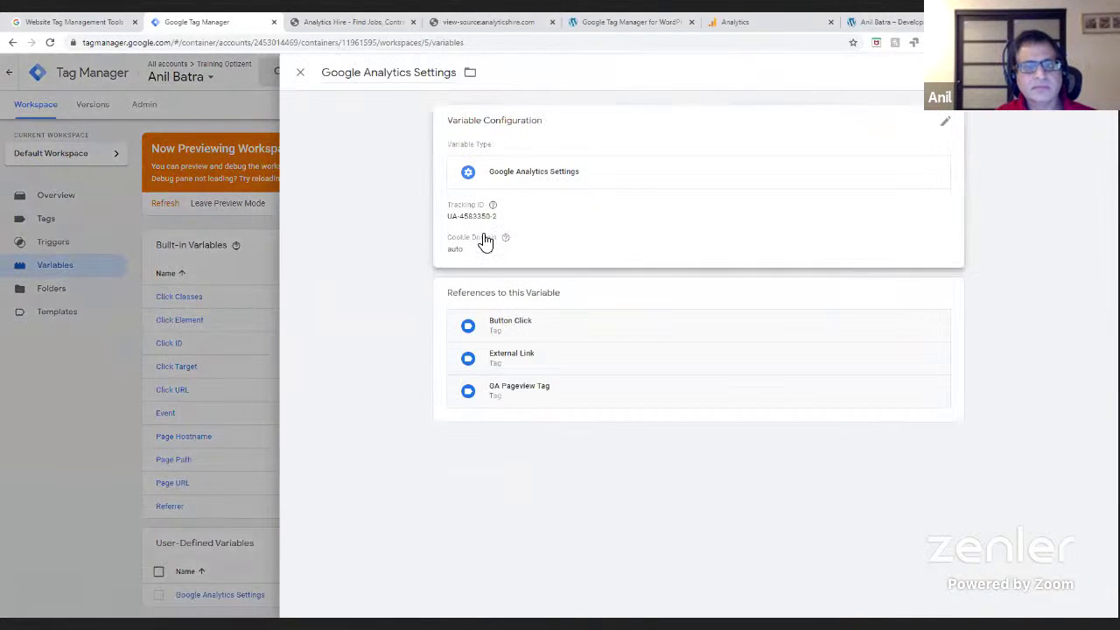
click(484, 224)
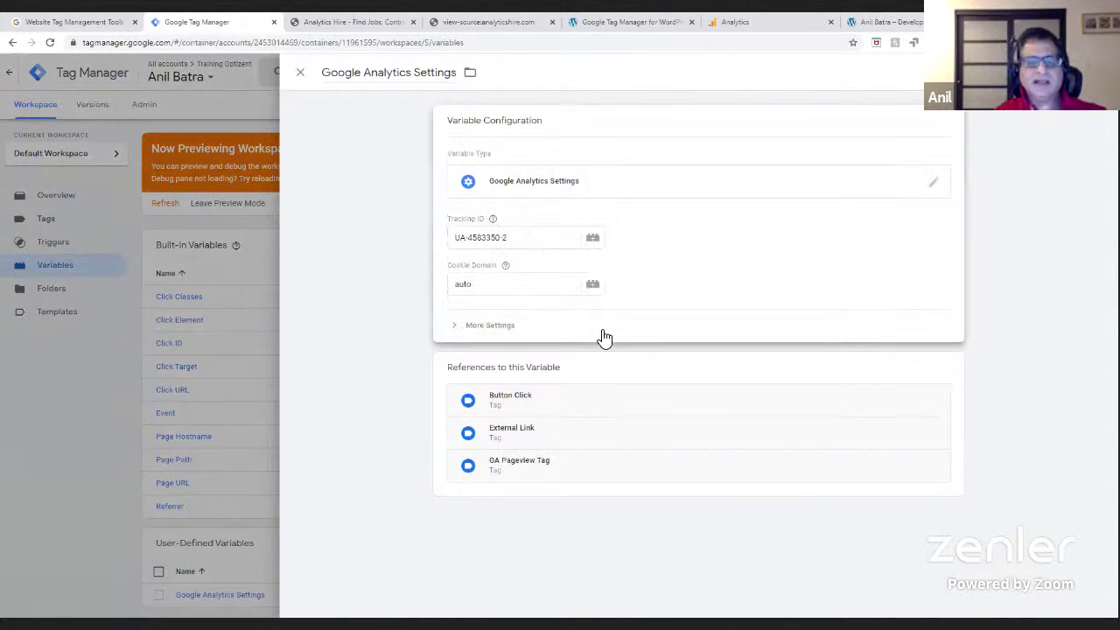
click(301, 74)
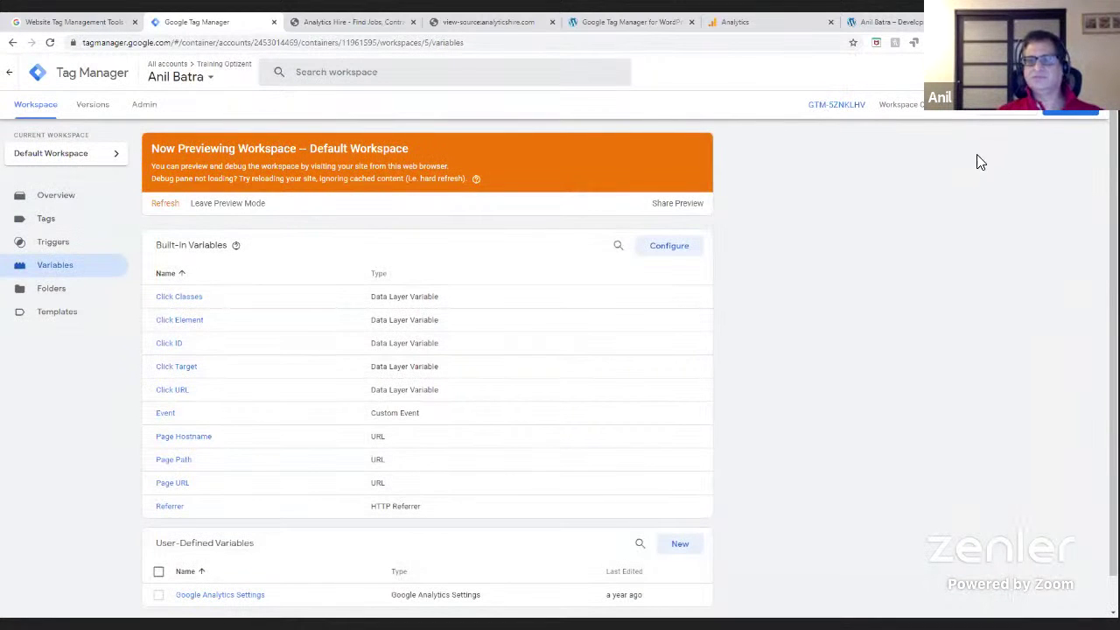
click(754, 21)
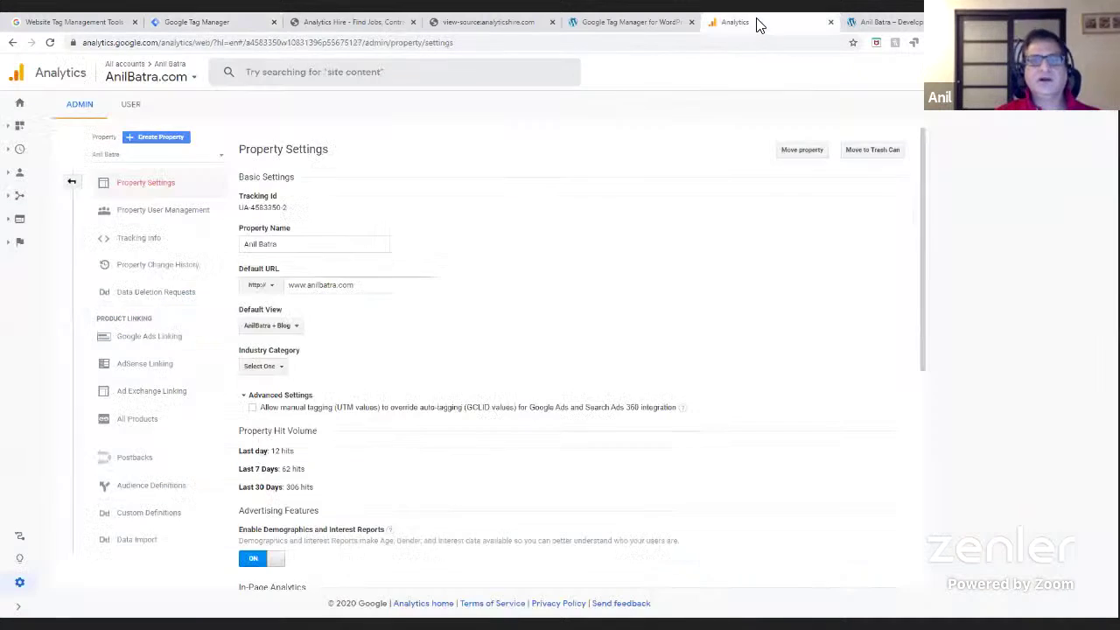
- Cycle through the open tabs, including the Analytics Hire page source, back to the site preview
click(629, 23)
click(871, 22)
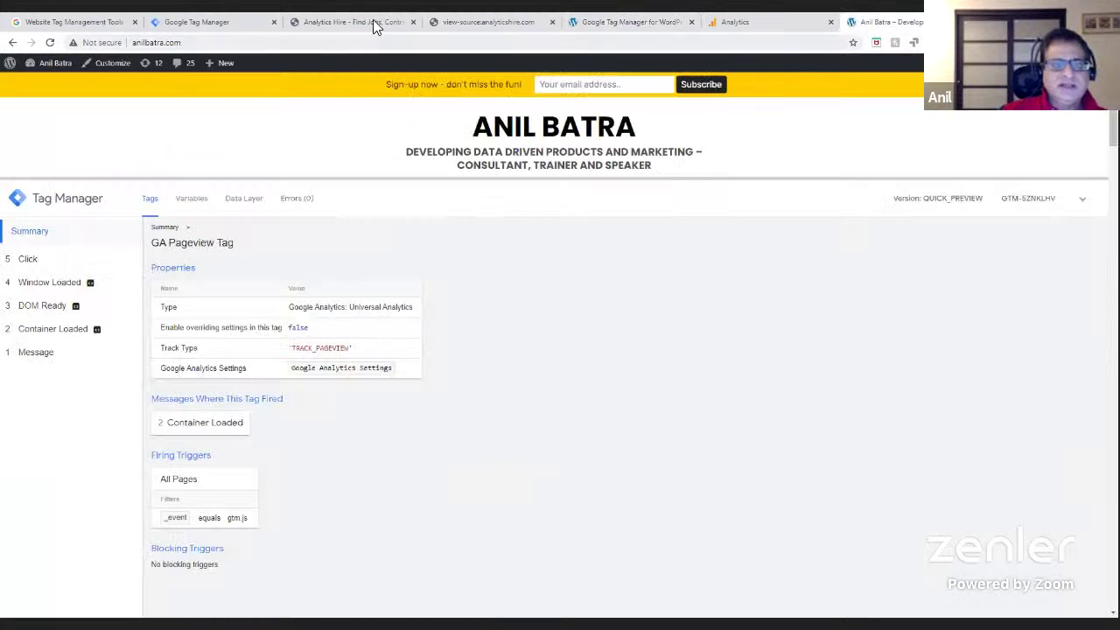
click(663, 25)
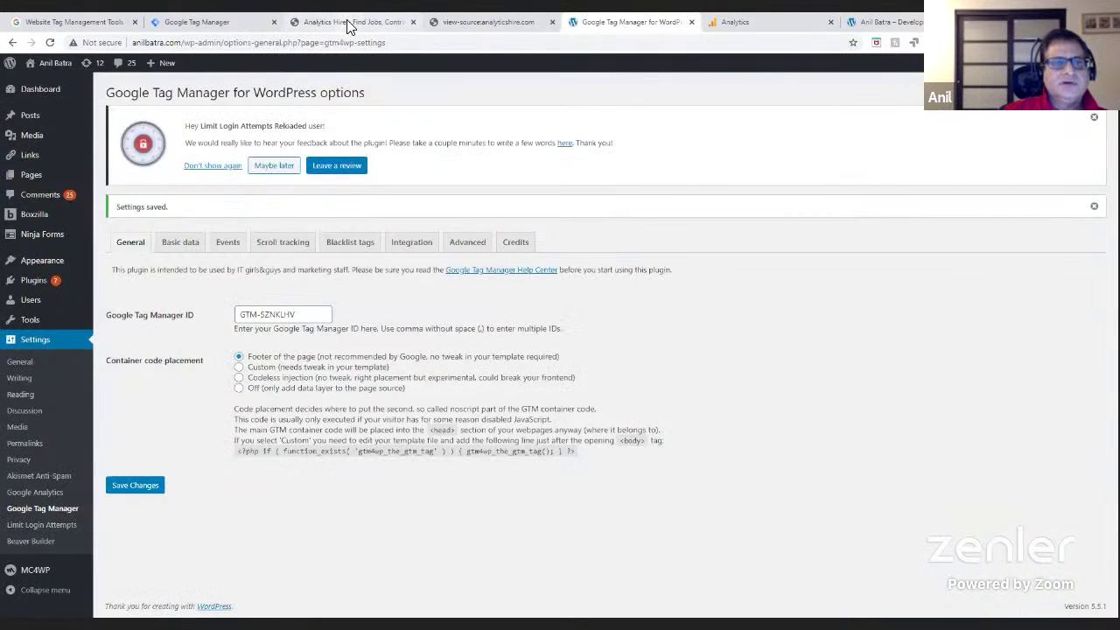
click(350, 22)
click(512, 25)
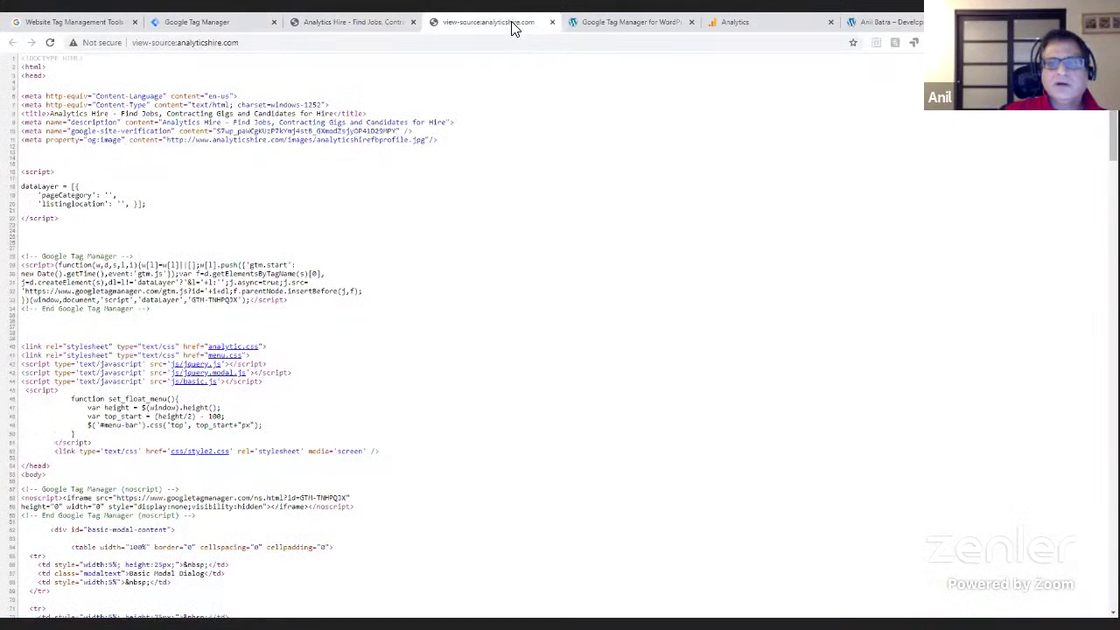
click(652, 40)
click(881, 21)
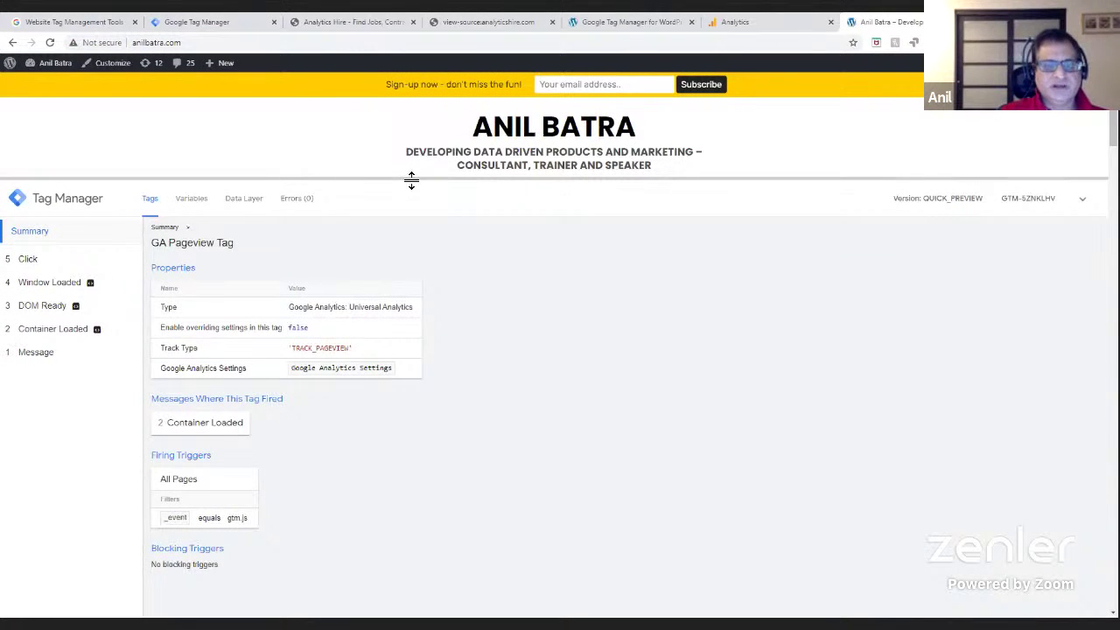
- Lower the debug pane in two stages to reveal the posts and sidebar search box
drag(411, 180, 413, 315)
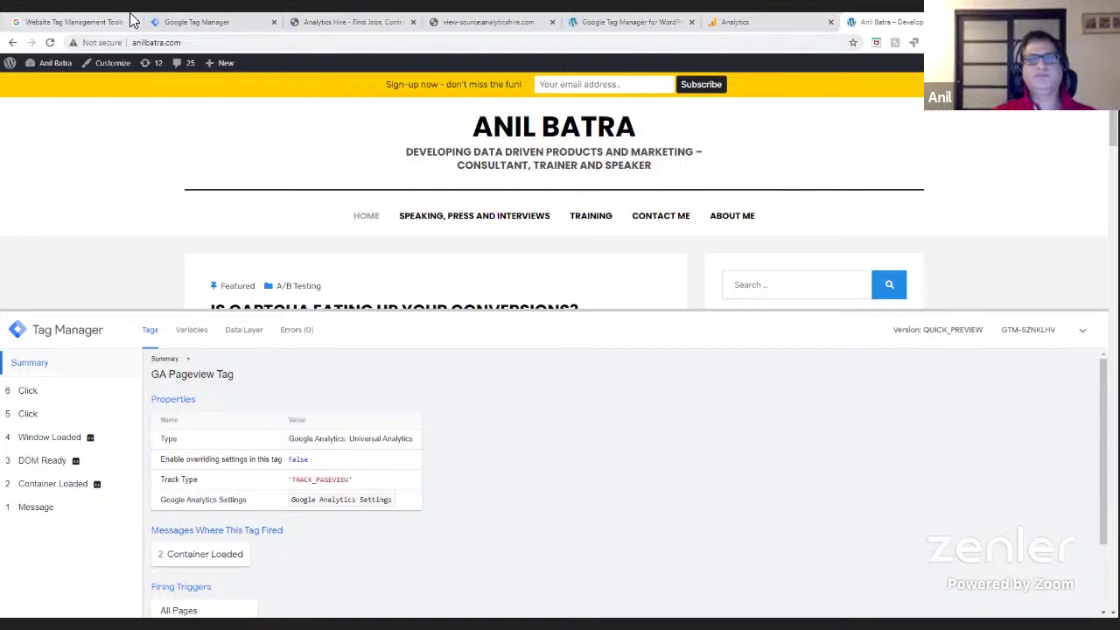
click(244, 25)
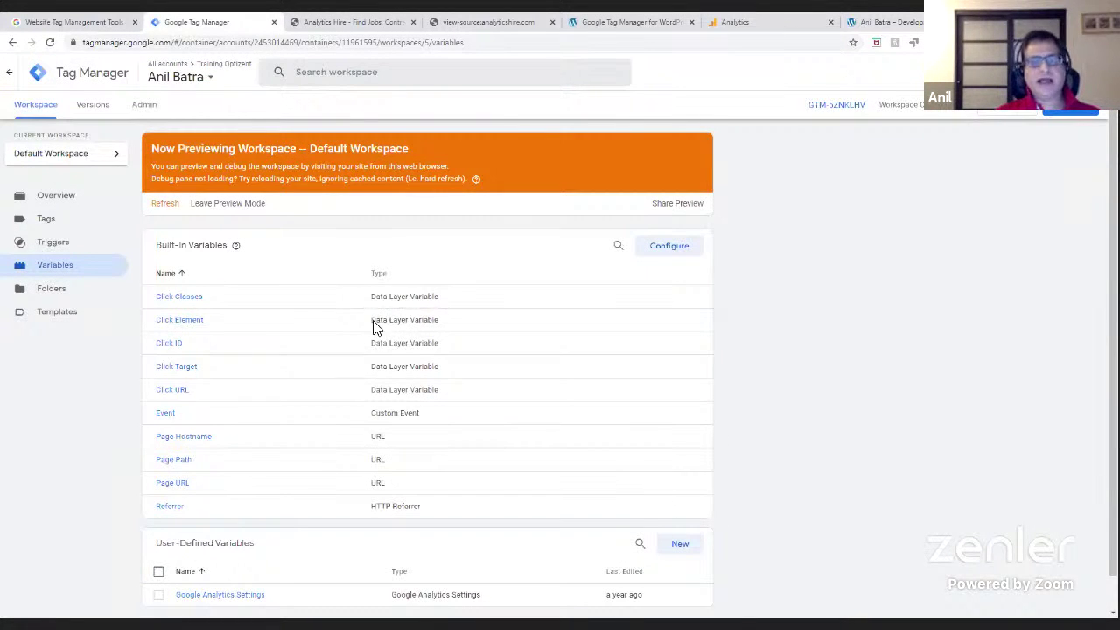
click(872, 25)
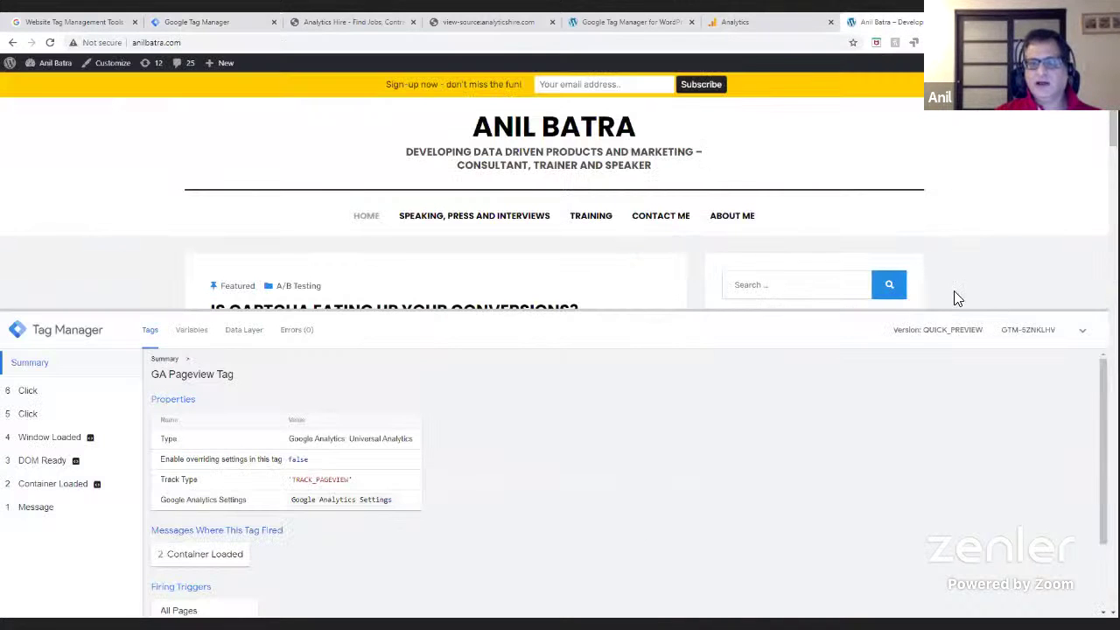
drag(882, 313, 889, 549)
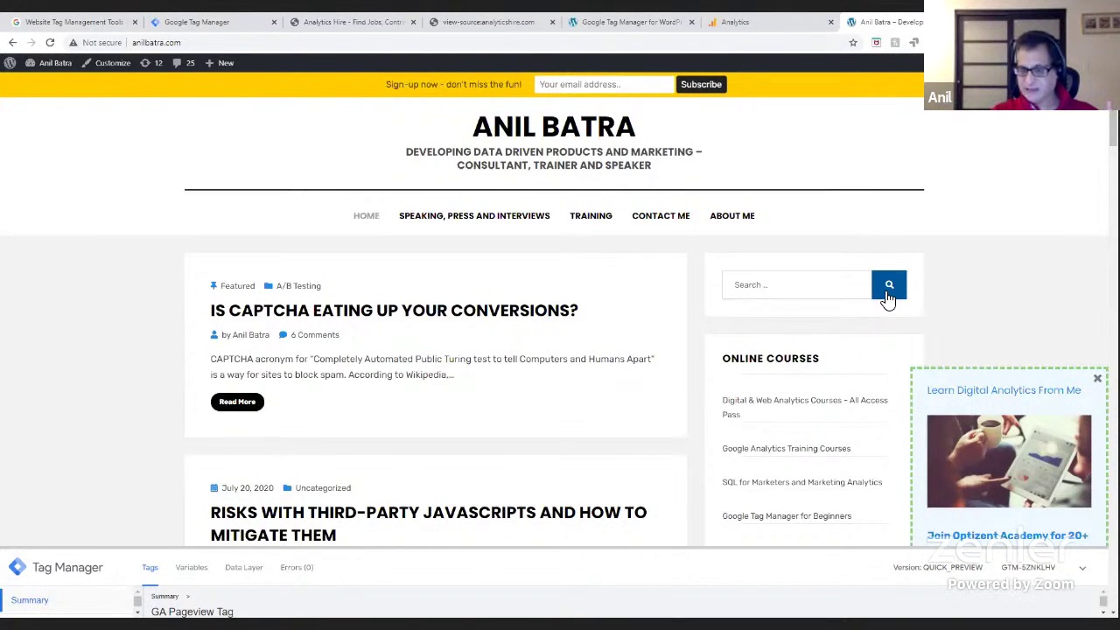
- View the homepage source and search for 'search' to reach the sidebar search form markup
right_click(961, 230)
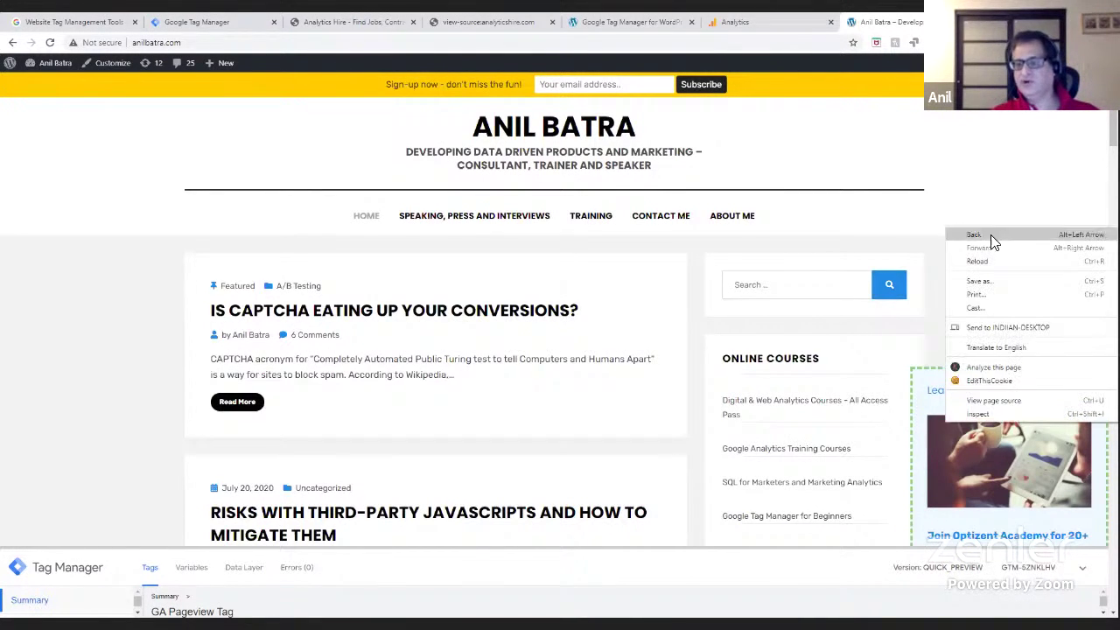
click(1027, 402)
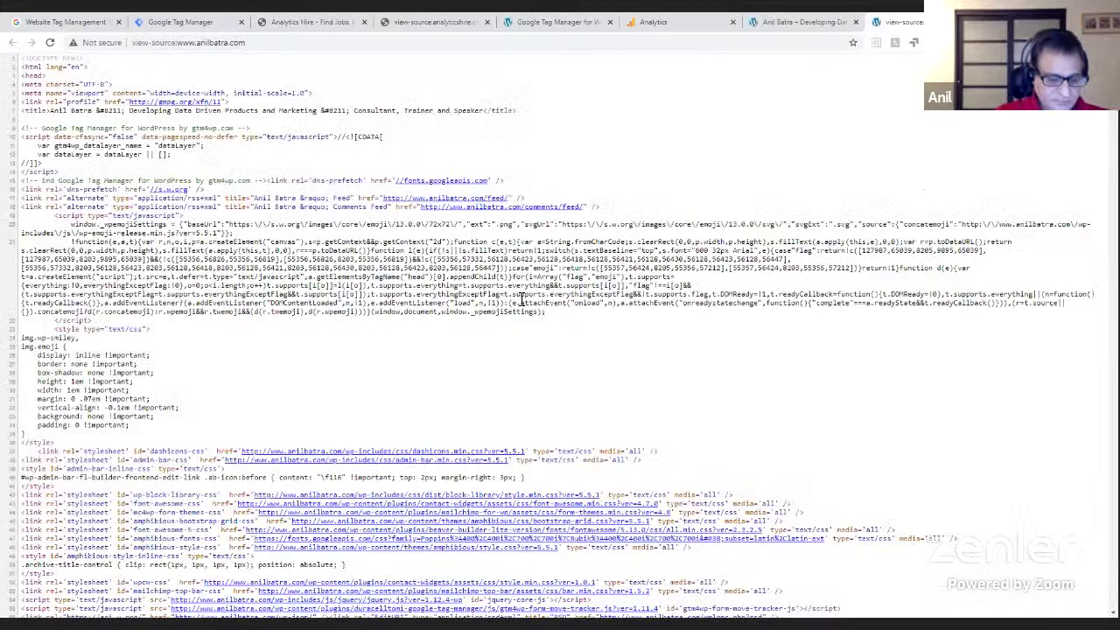
key(ctrl+f)
text(search)
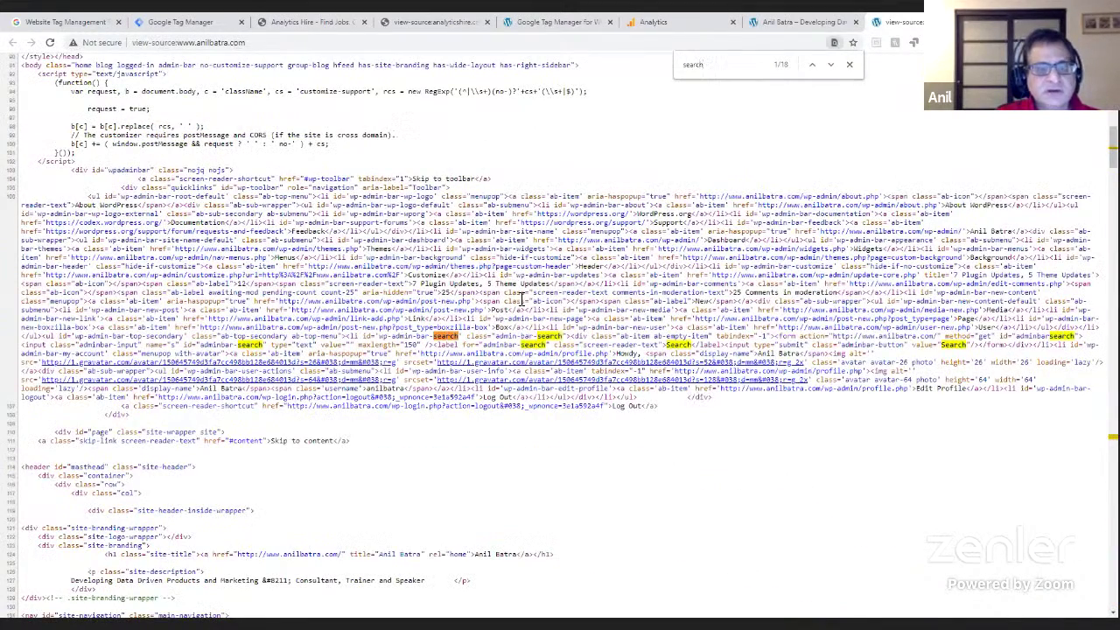
key(Return)
key(Return)
key(Return)
key(Return)
key(Return)
key(Return)
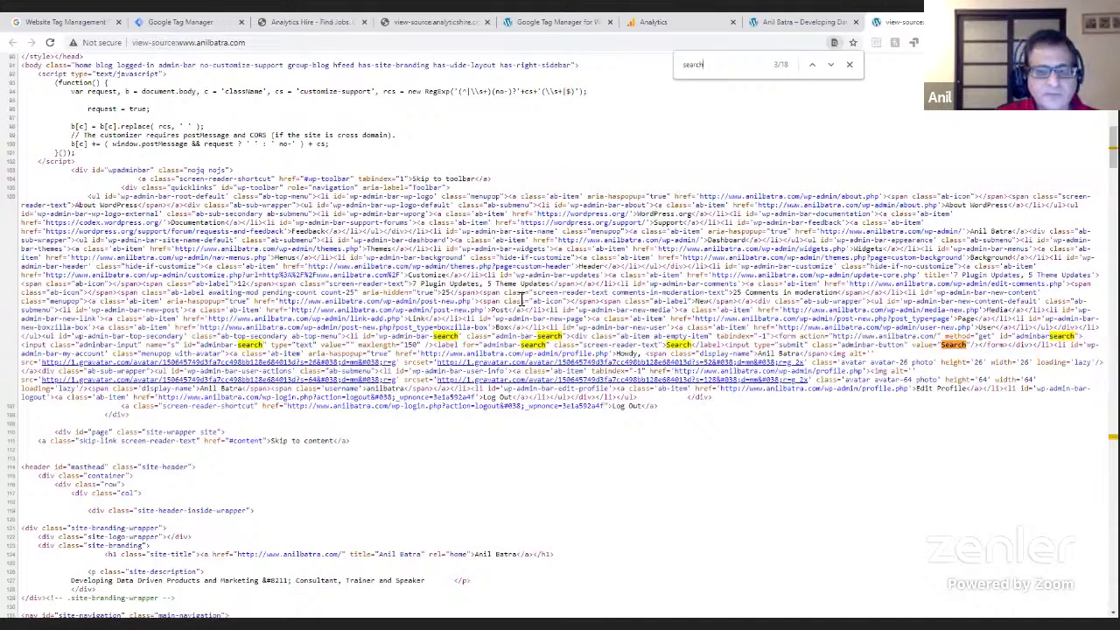
key(Return)
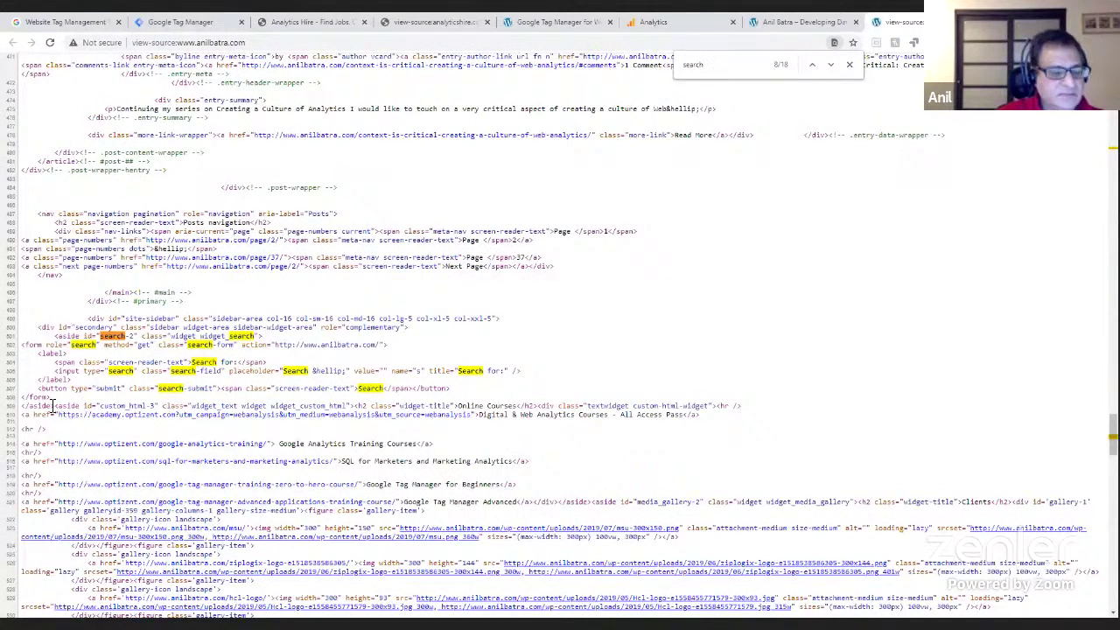
- Select the search button's 'search-submit' class name in the source
drag(39, 389, 228, 390)
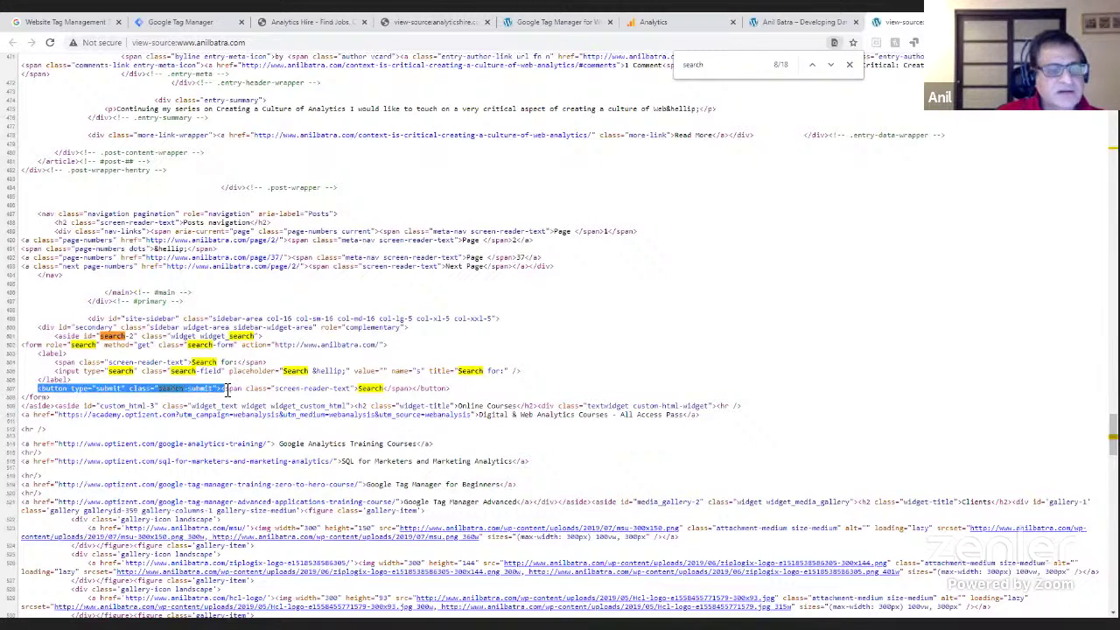
drag(312, 395, 451, 391)
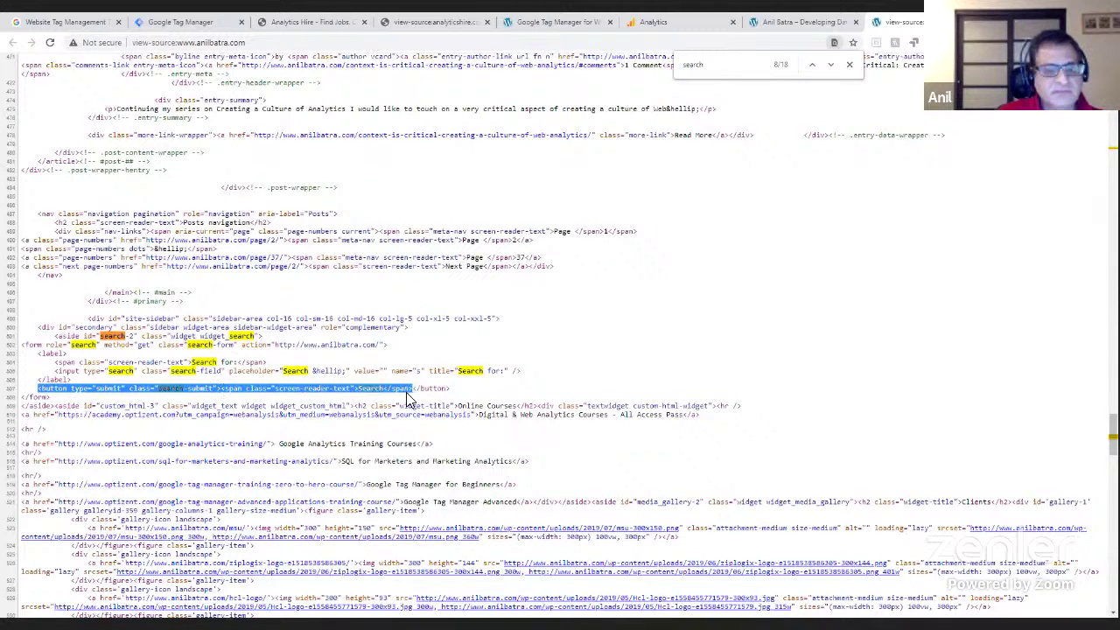
click(361, 398)
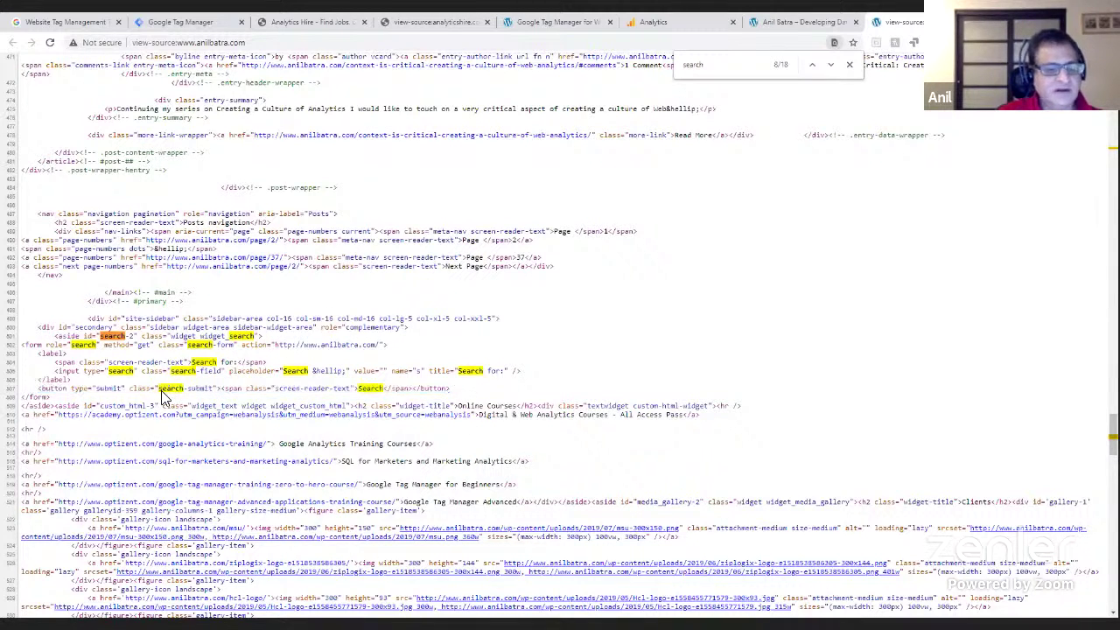
drag(130, 388, 217, 395)
click(163, 391)
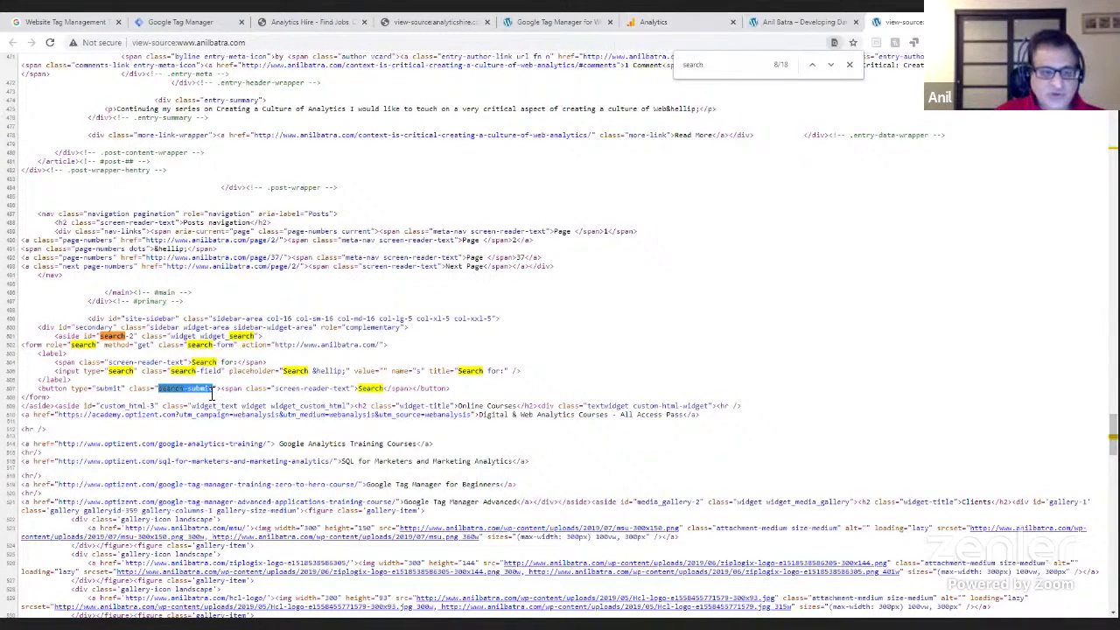
click(159, 390)
drag(159, 390, 215, 391)
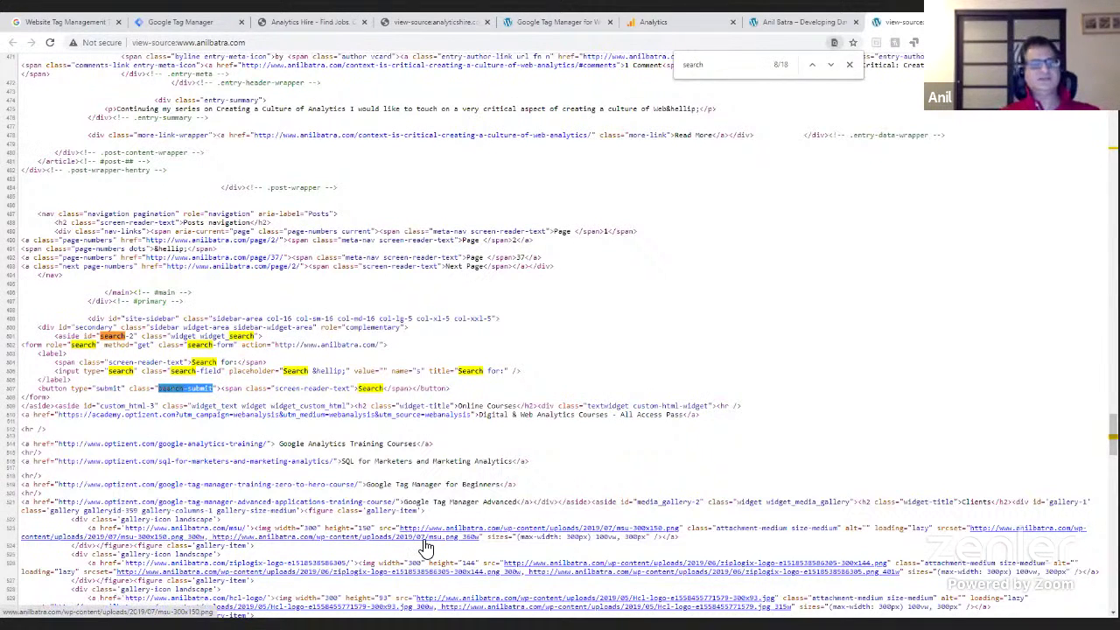
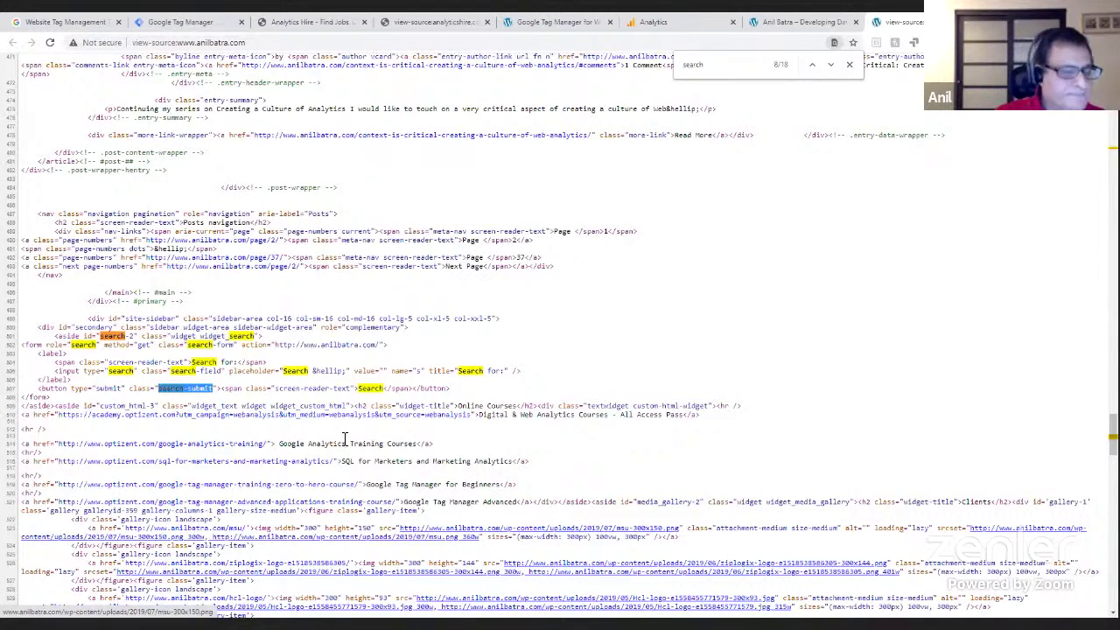
- Return to the Google Tag Manager tab showing the container's built-in variables
click(185, 21)
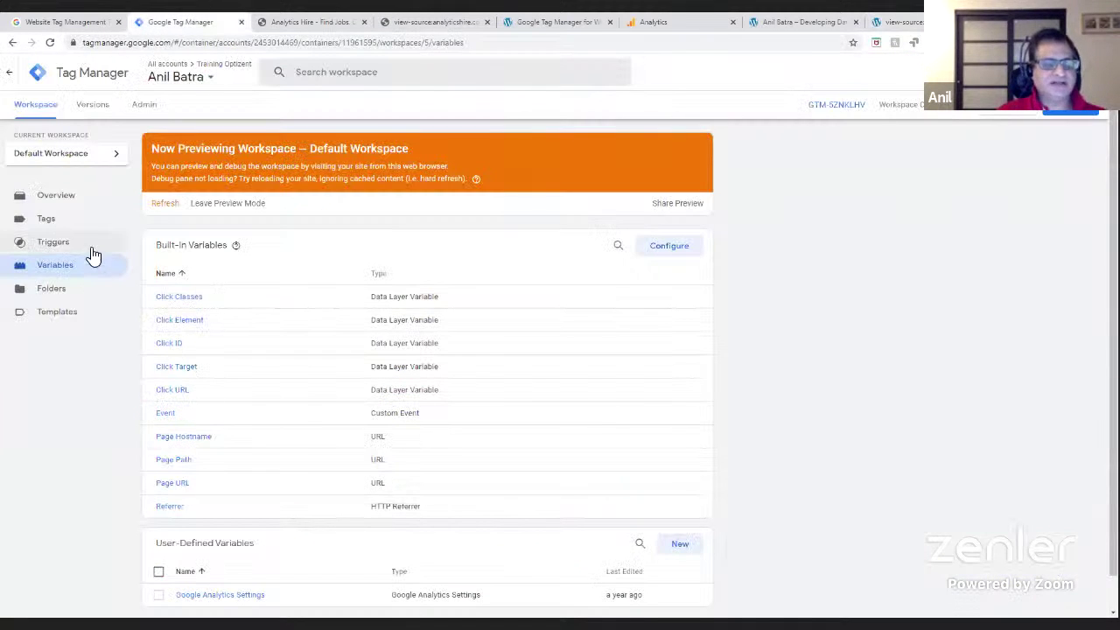
- Start a new tag from the Tags list and name it 'Button Tracking'
click(45, 219)
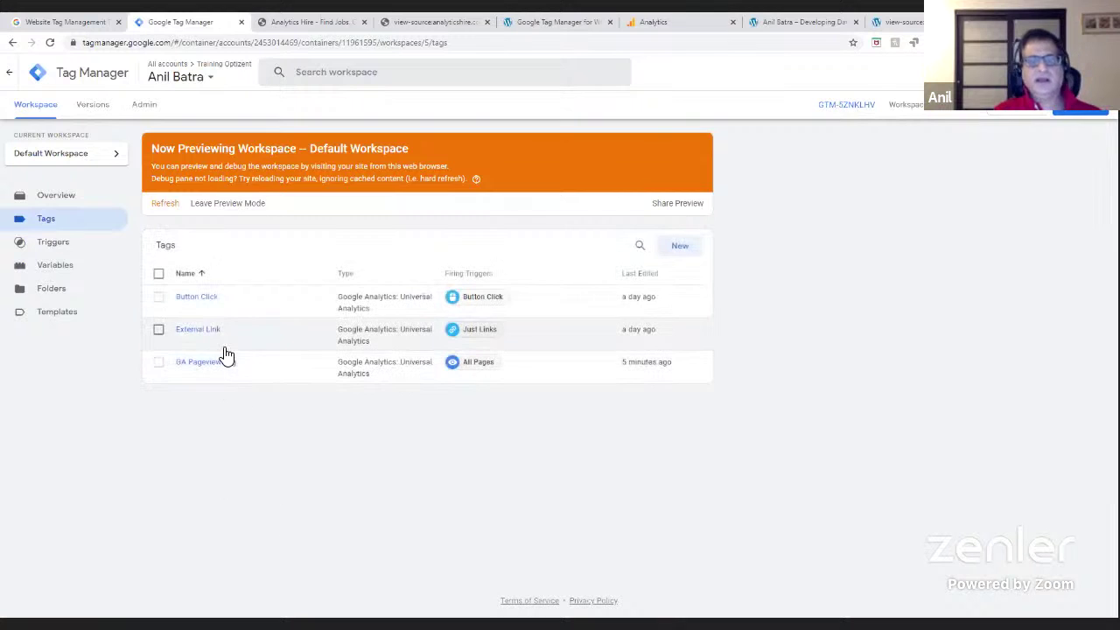
click(691, 252)
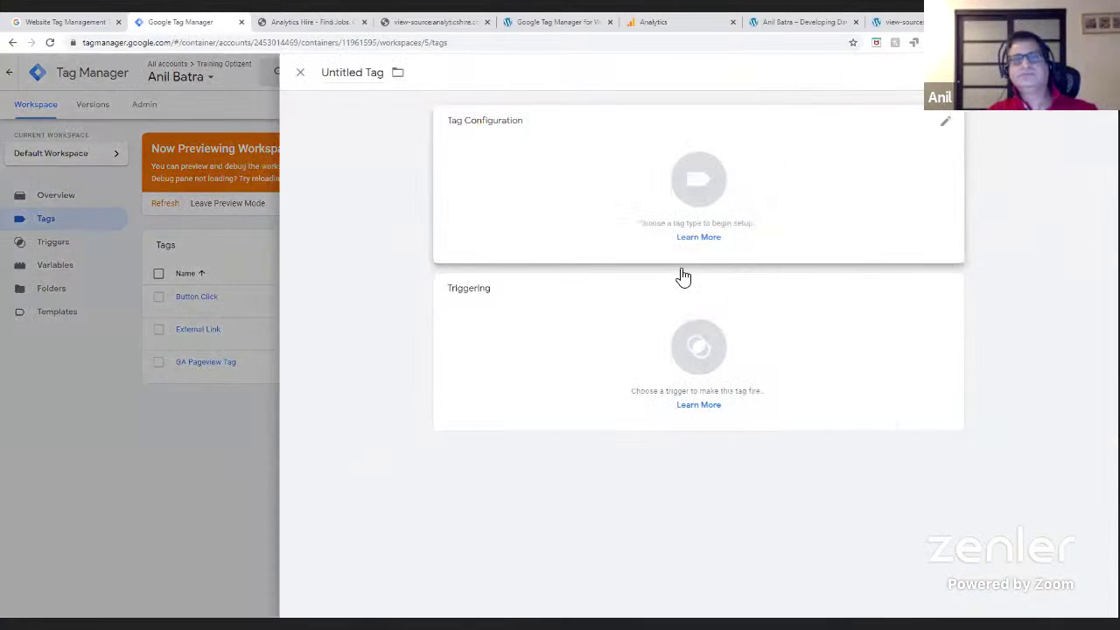
click(328, 77)
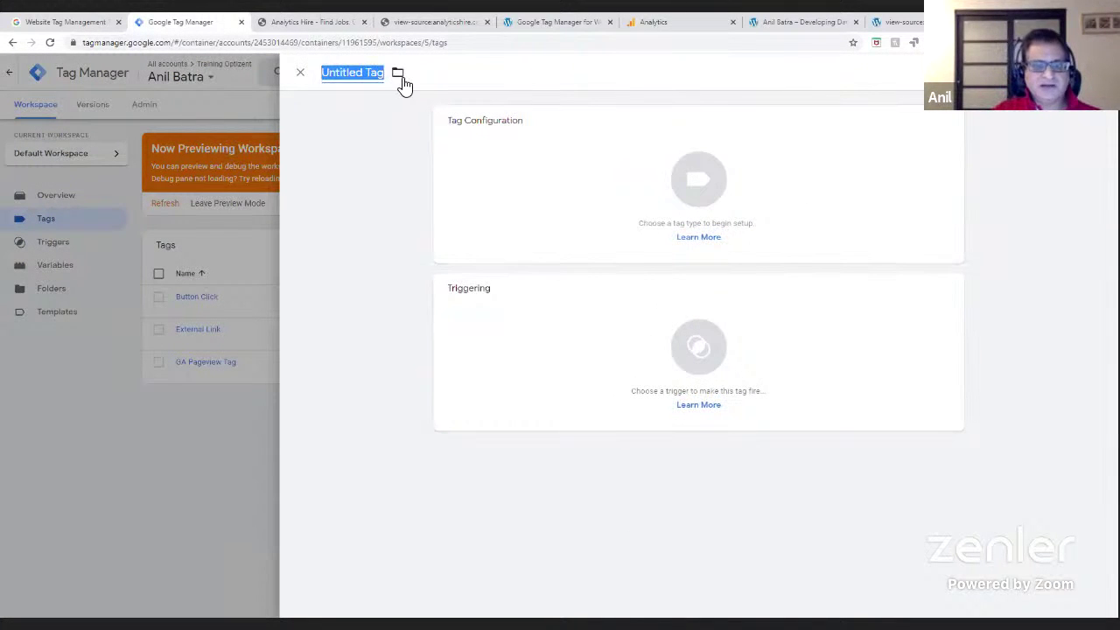
text(Butto)
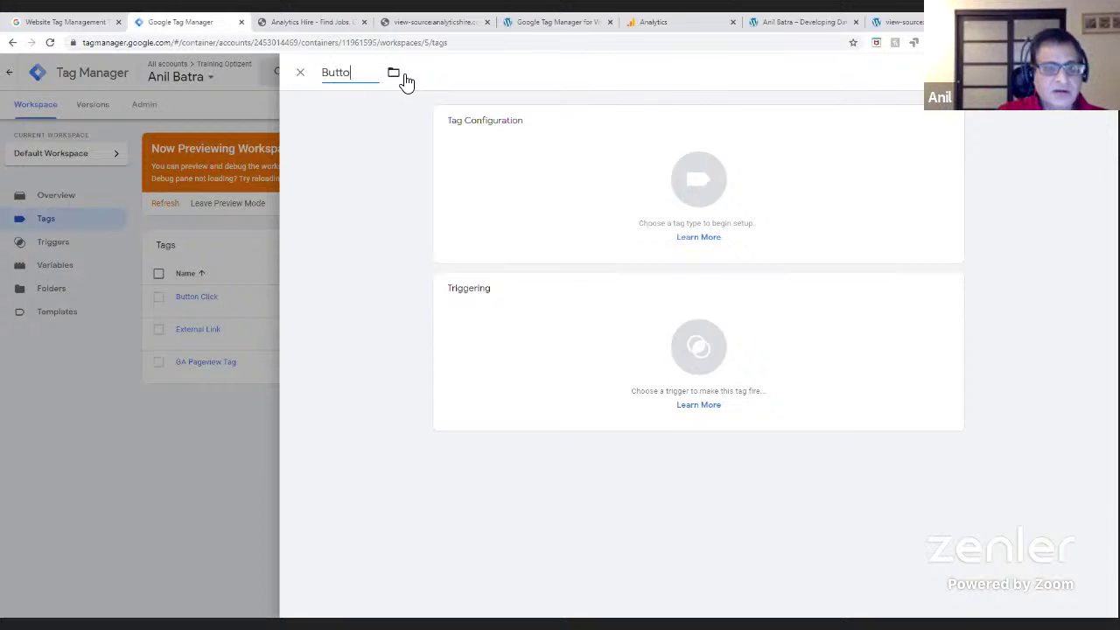
text(n Tracking)
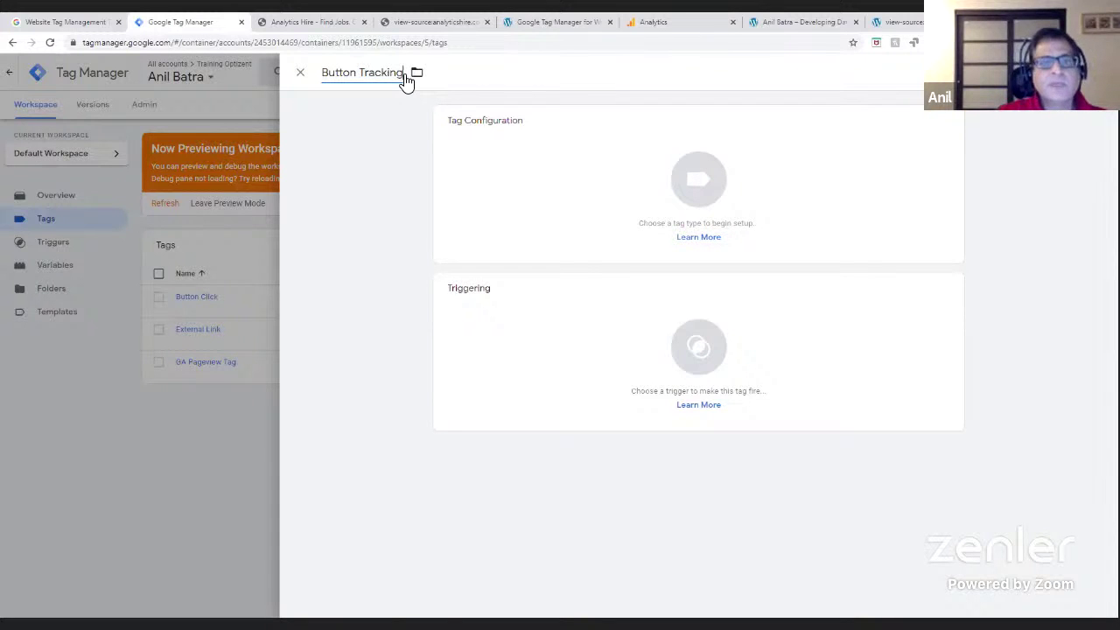
- Make it a Google Analytics: Universal Analytics tag with Track Type Event
click(700, 194)
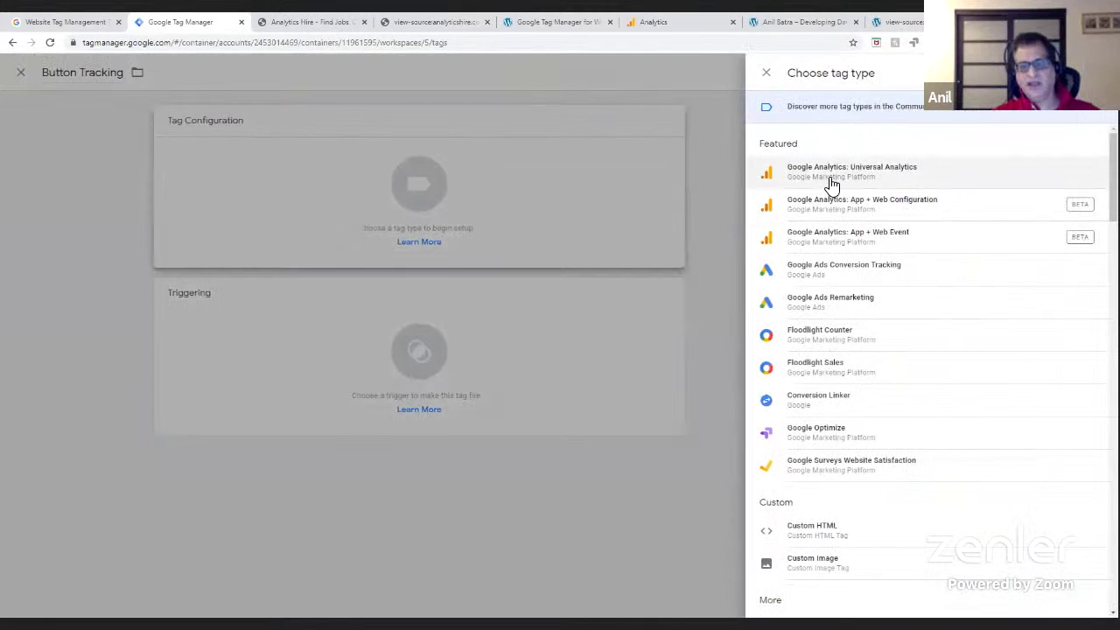
click(830, 180)
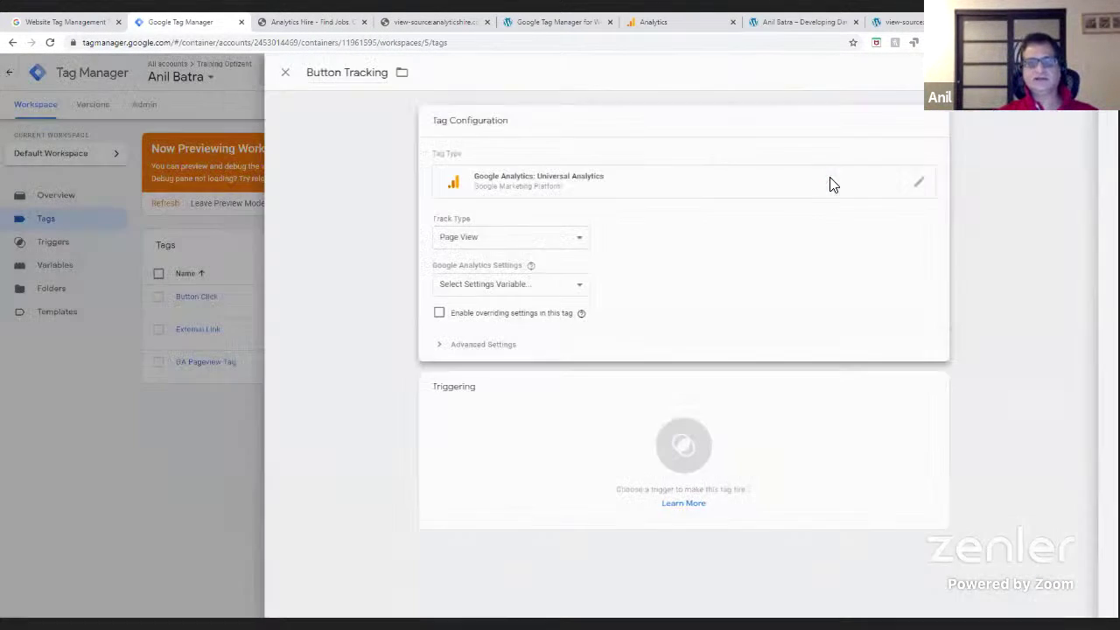
click(589, 242)
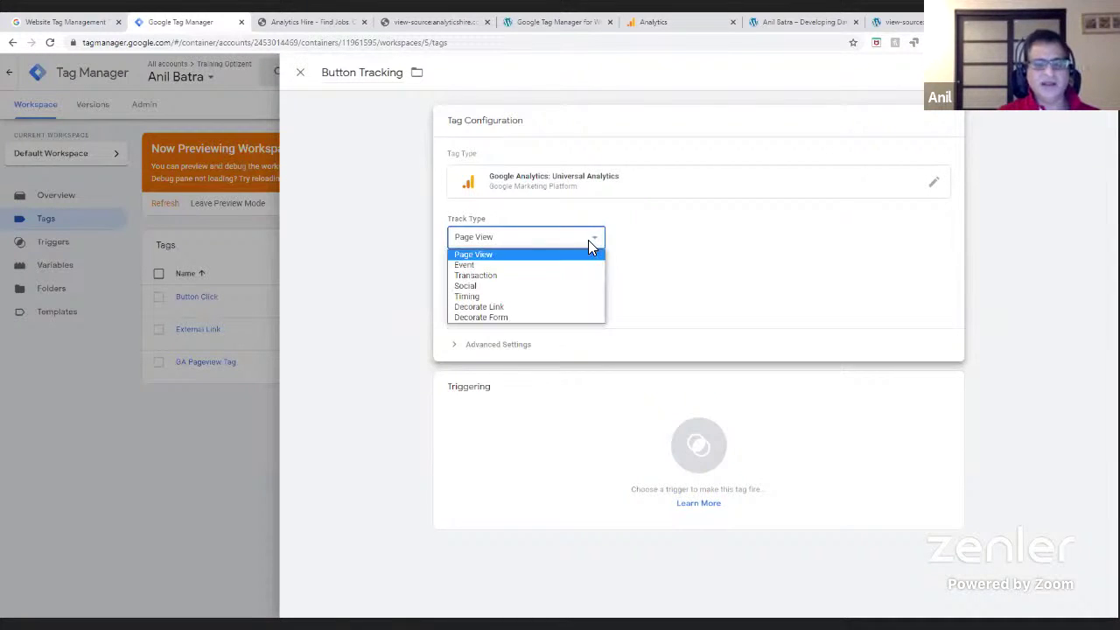
click(496, 270)
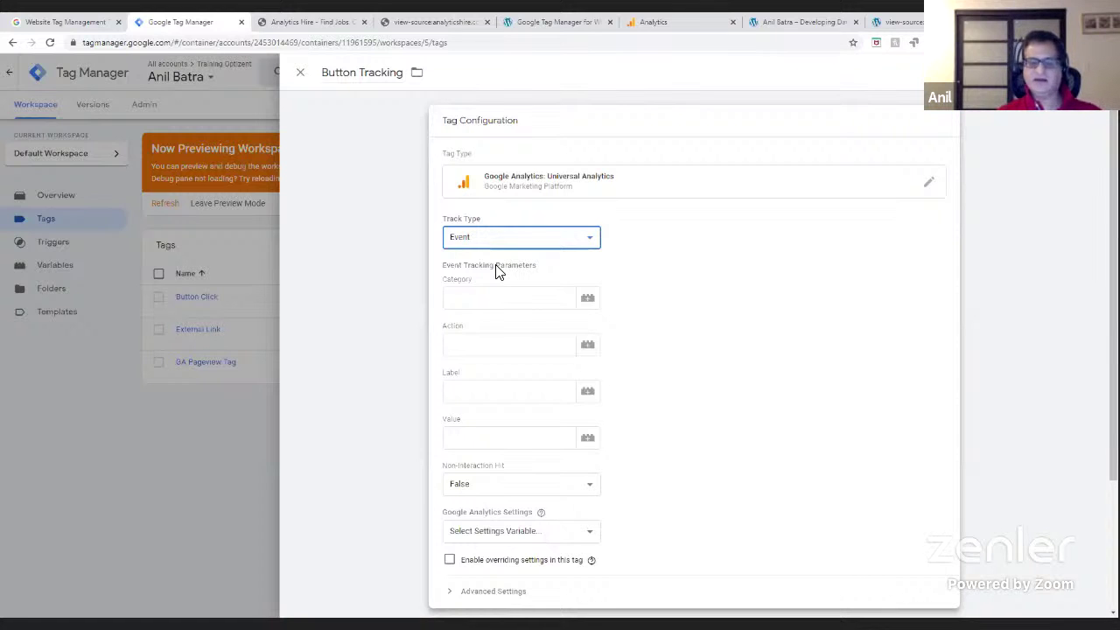
- Enter event Category 'Button Click' and Action 'Search Button Clicked'
click(492, 294)
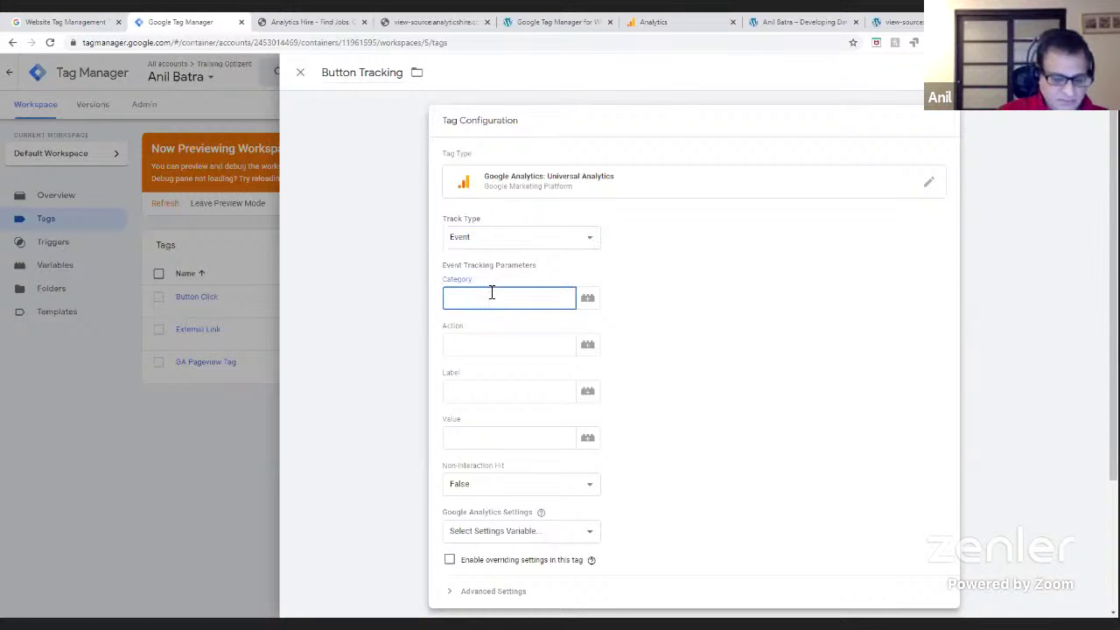
text(Button Click)
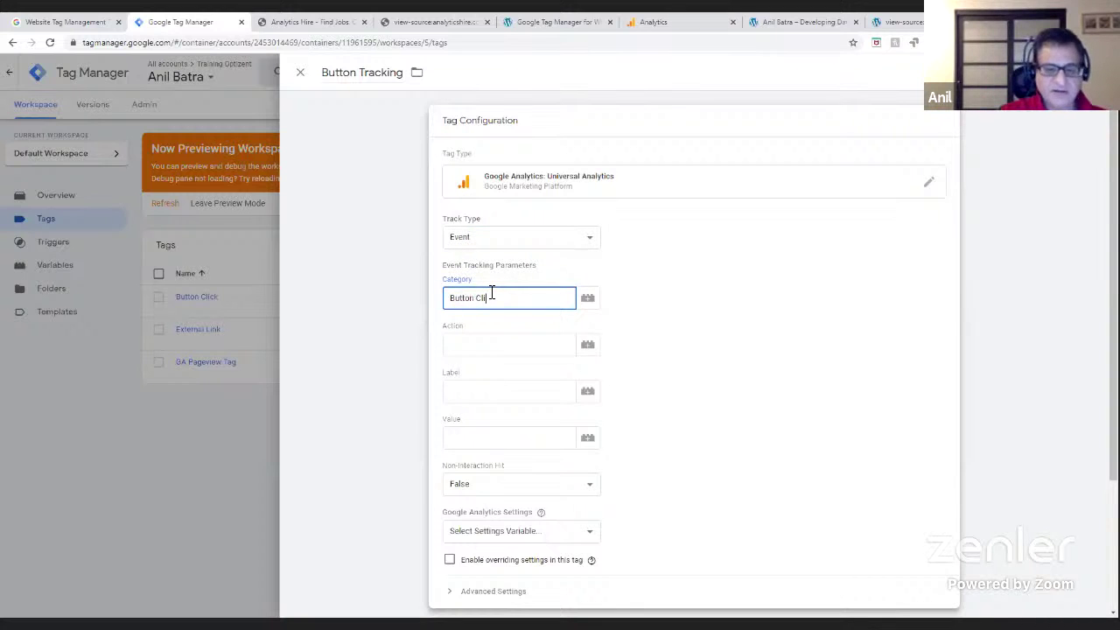
click(490, 347)
text(S)
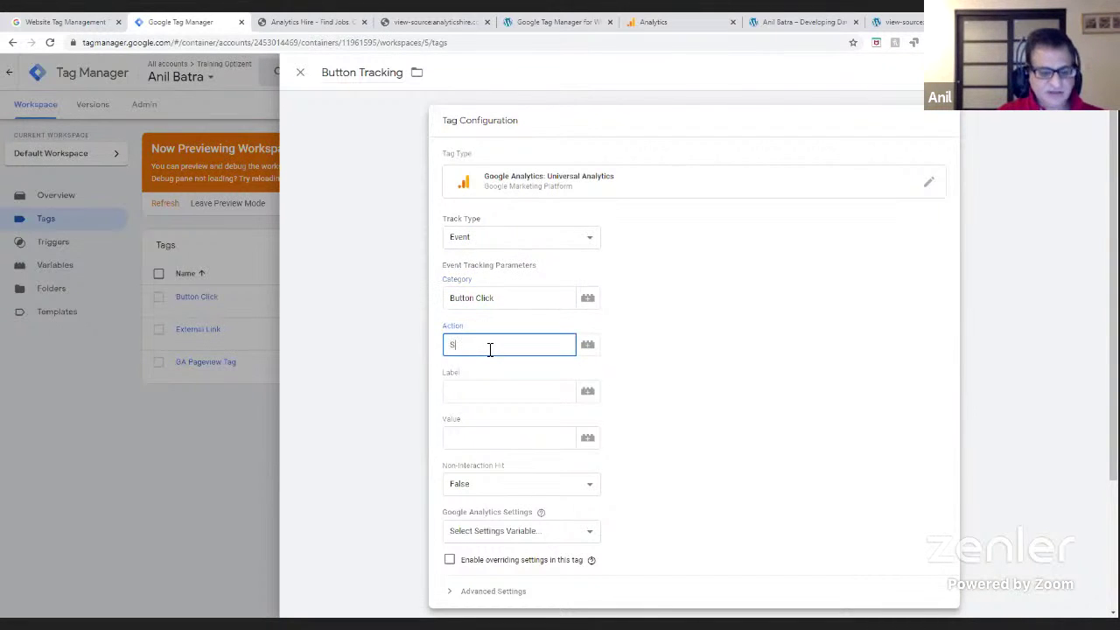
text(earch Button Cli)
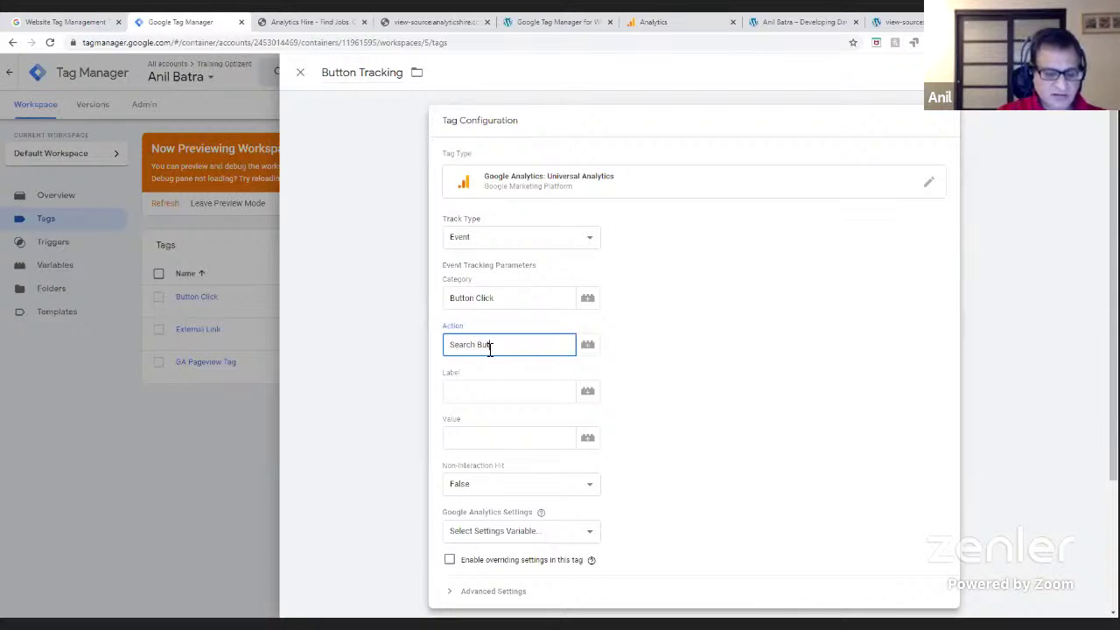
text(cked)
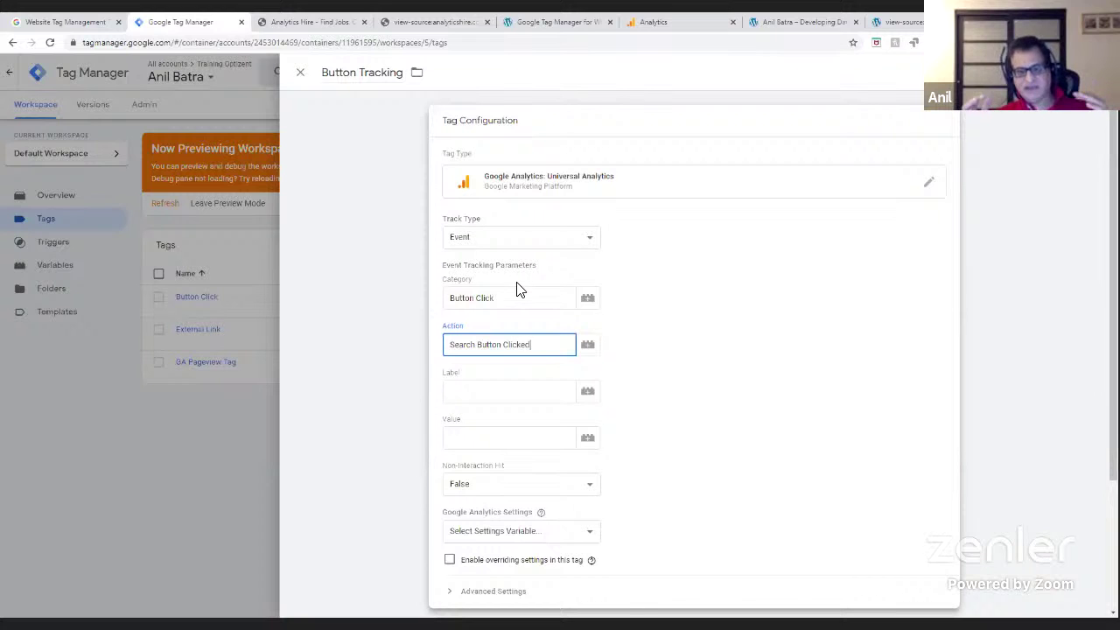
click(628, 385)
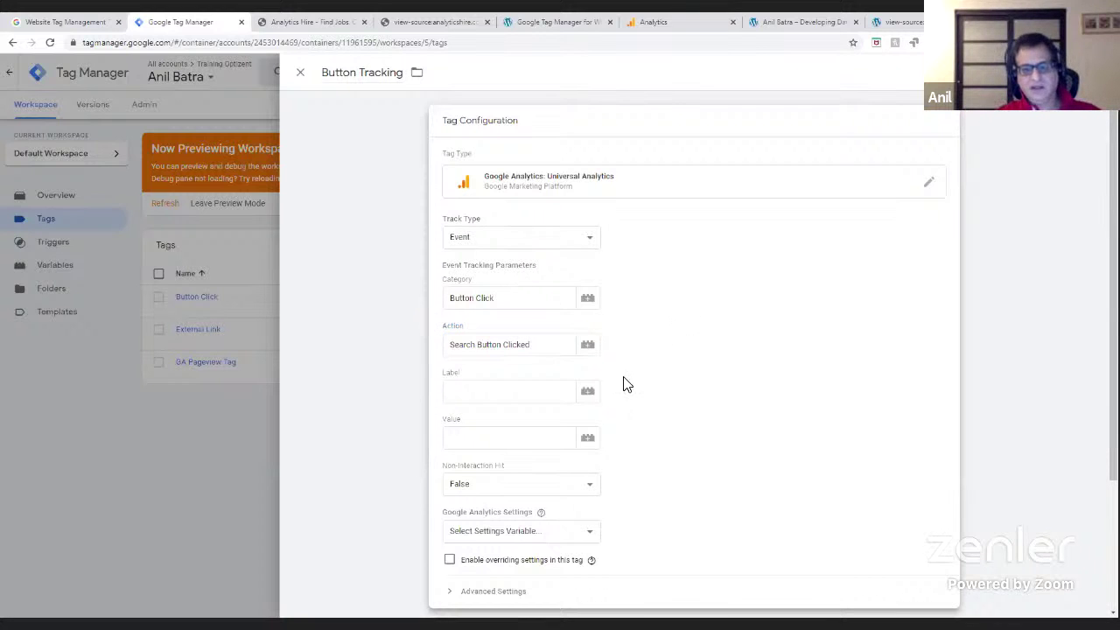
click(480, 393)
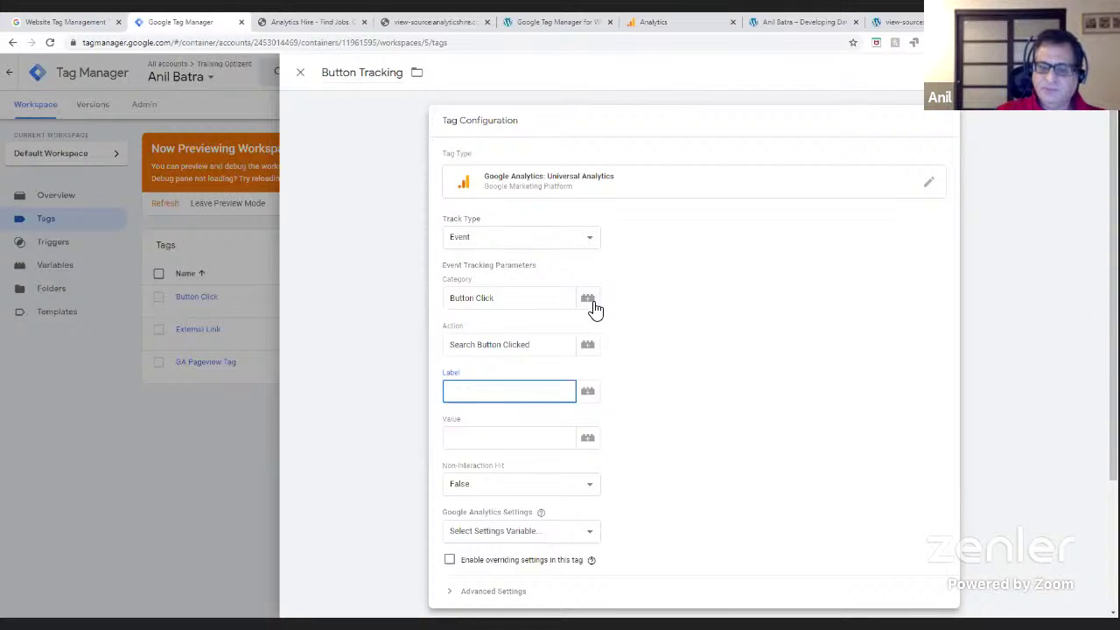
- Fill the event Label with the built-in {{Page URL}} variable
click(589, 395)
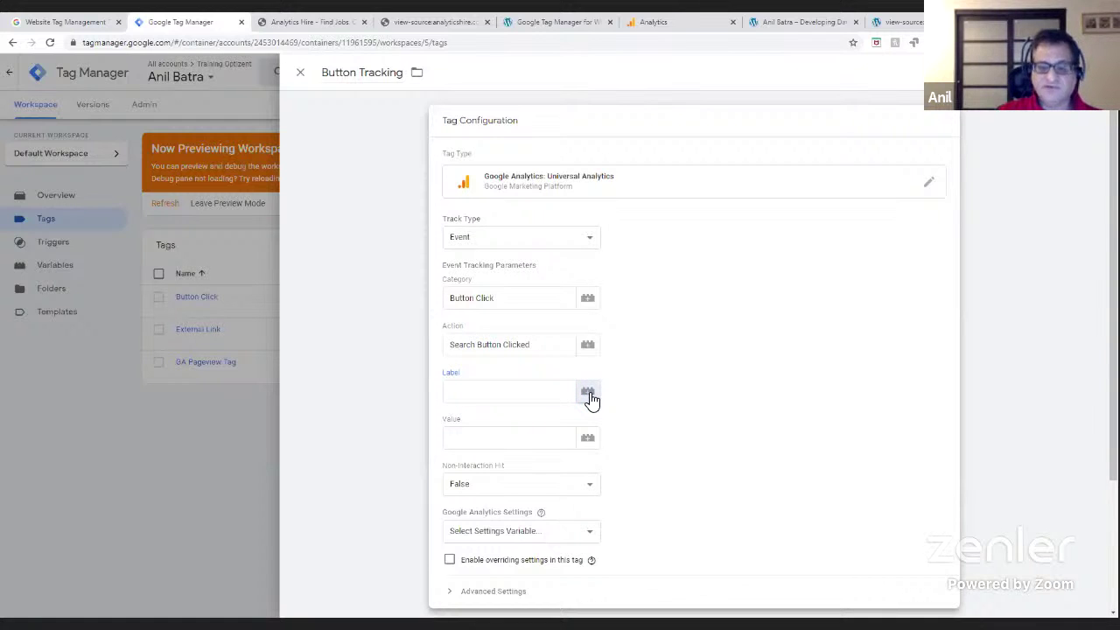
click(589, 395)
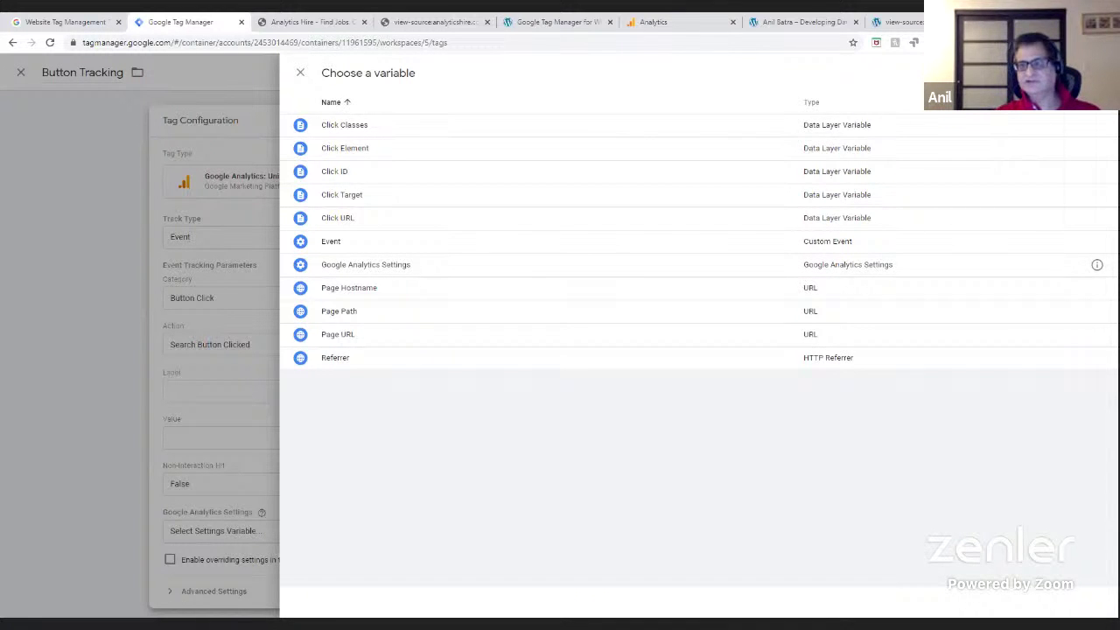
click(1053, 73)
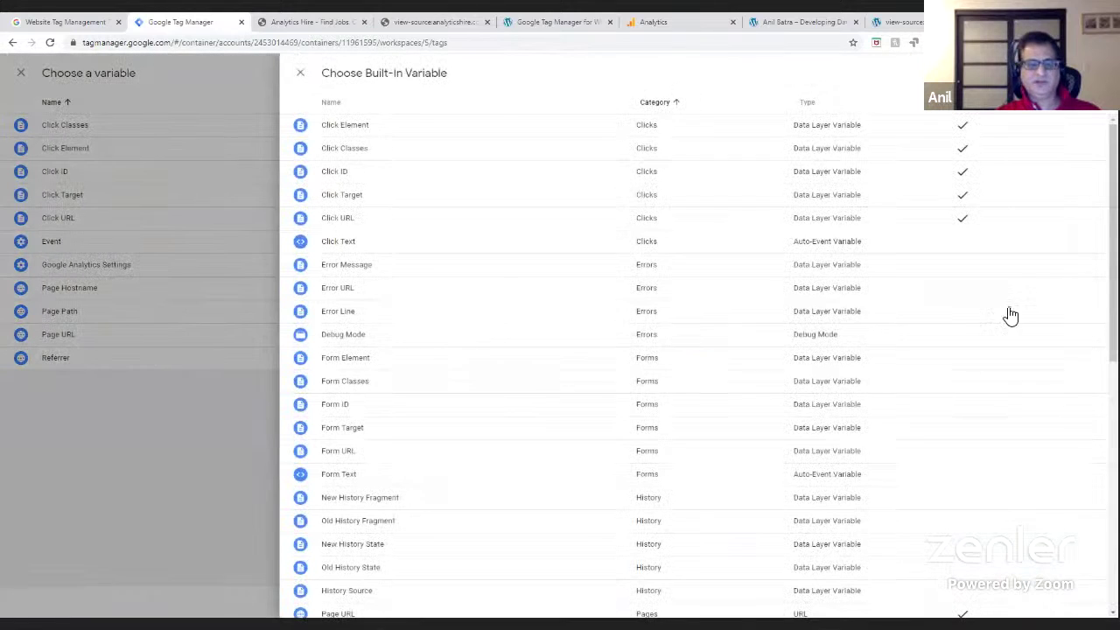
scroll(699, 364, down, 6)
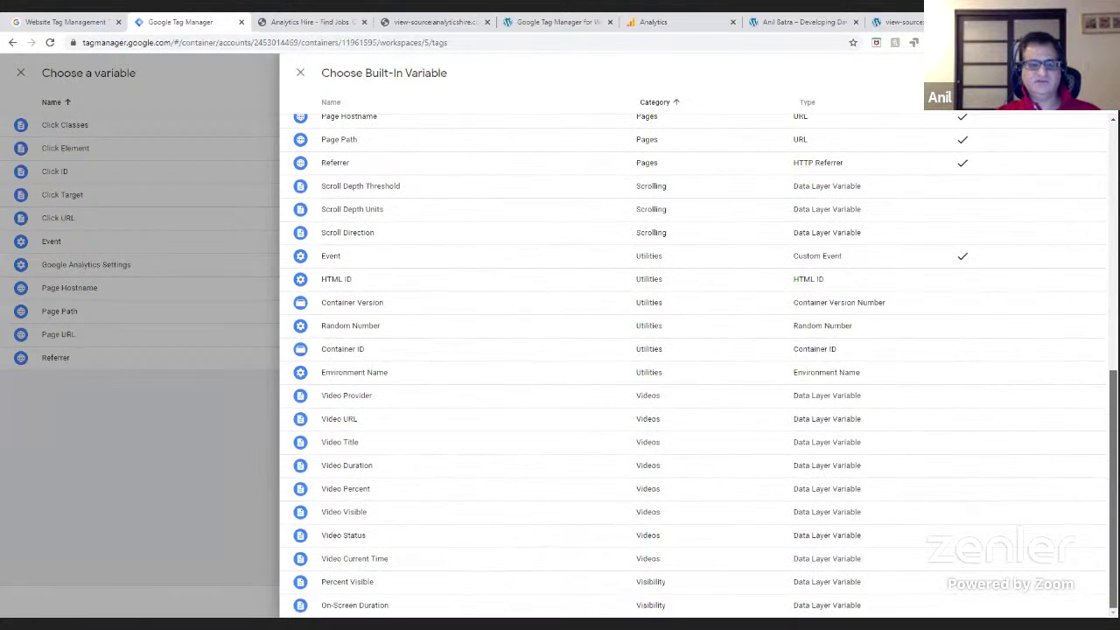
scroll(1006, 196, up, 6)
click(300, 73)
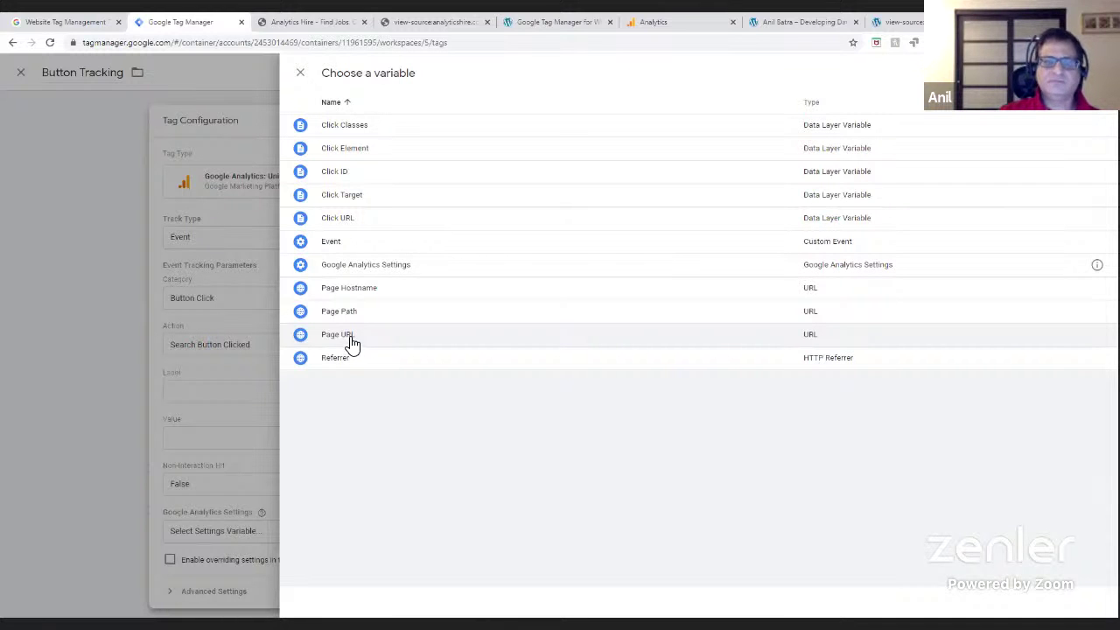
click(351, 336)
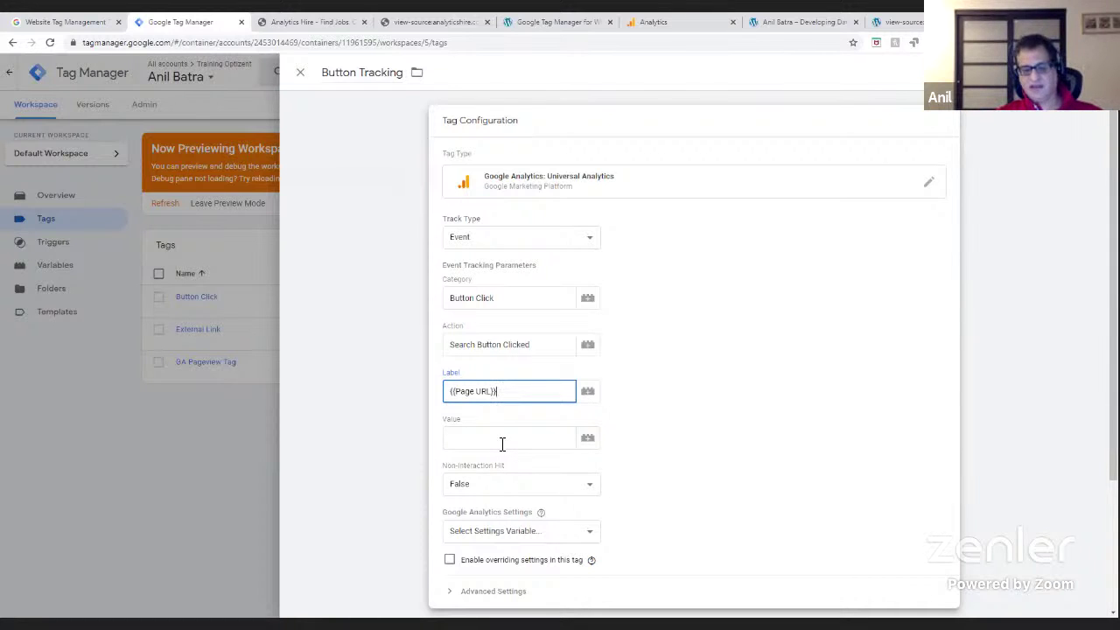
- Choose {{Google Analytics Settings}} as the tag's Google Analytics Settings variable
scroll(730, 503, down, 2)
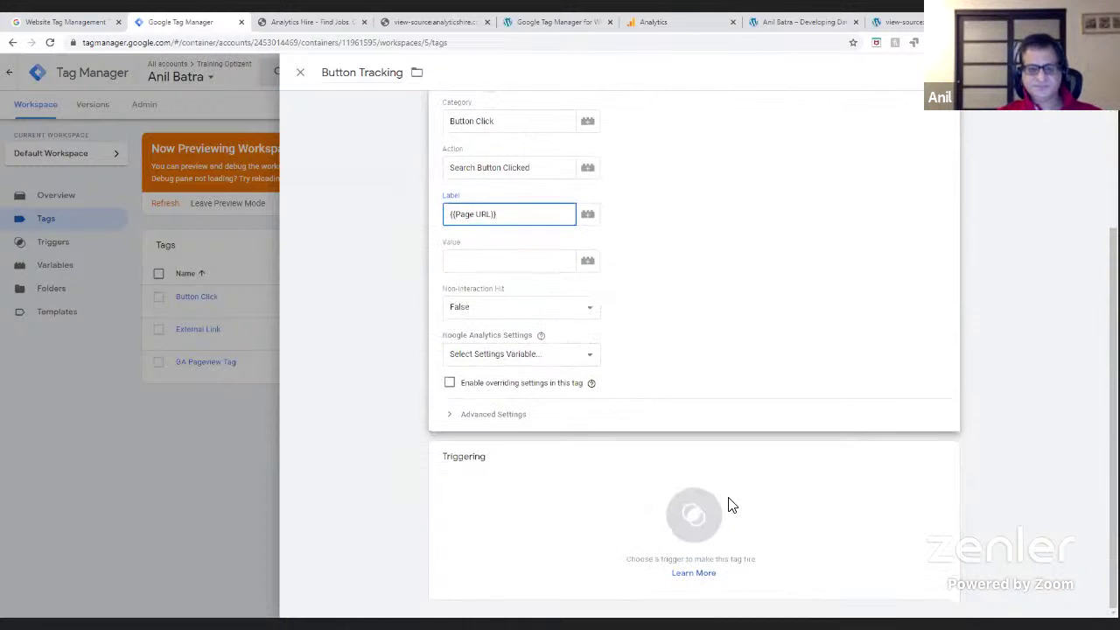
click(503, 357)
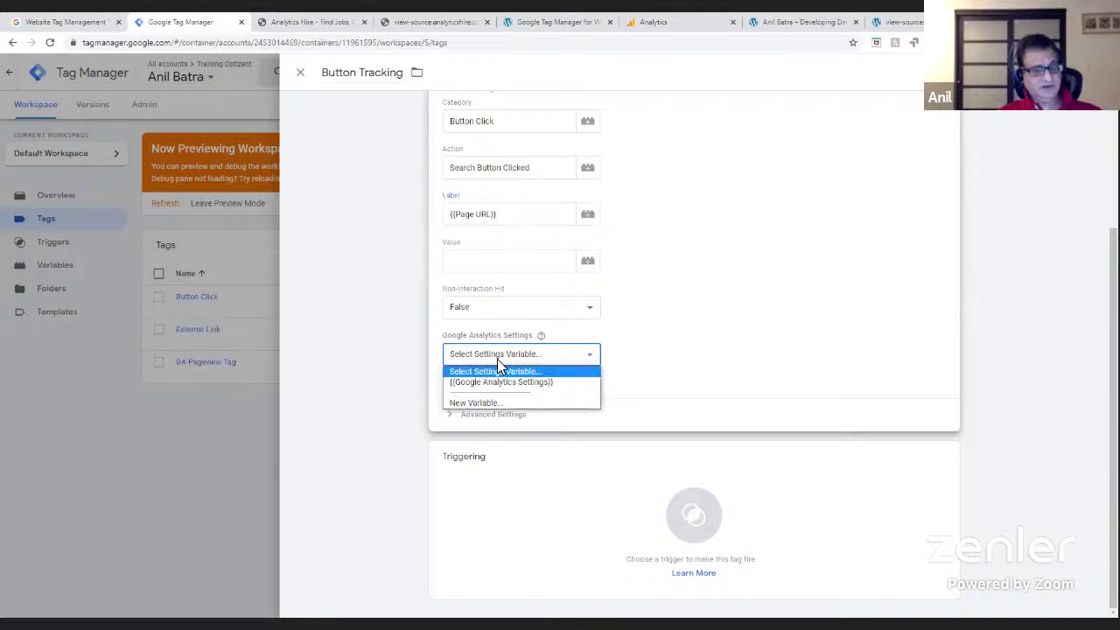
click(498, 382)
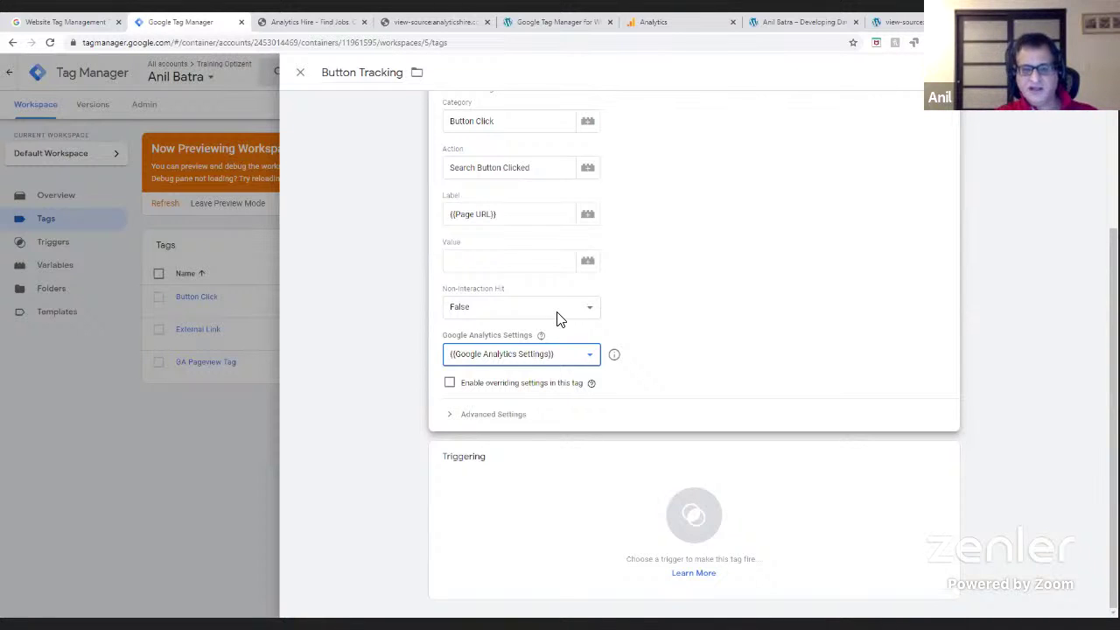
- Set Non-Interaction Hit to True after switching between True and False several times
click(558, 312)
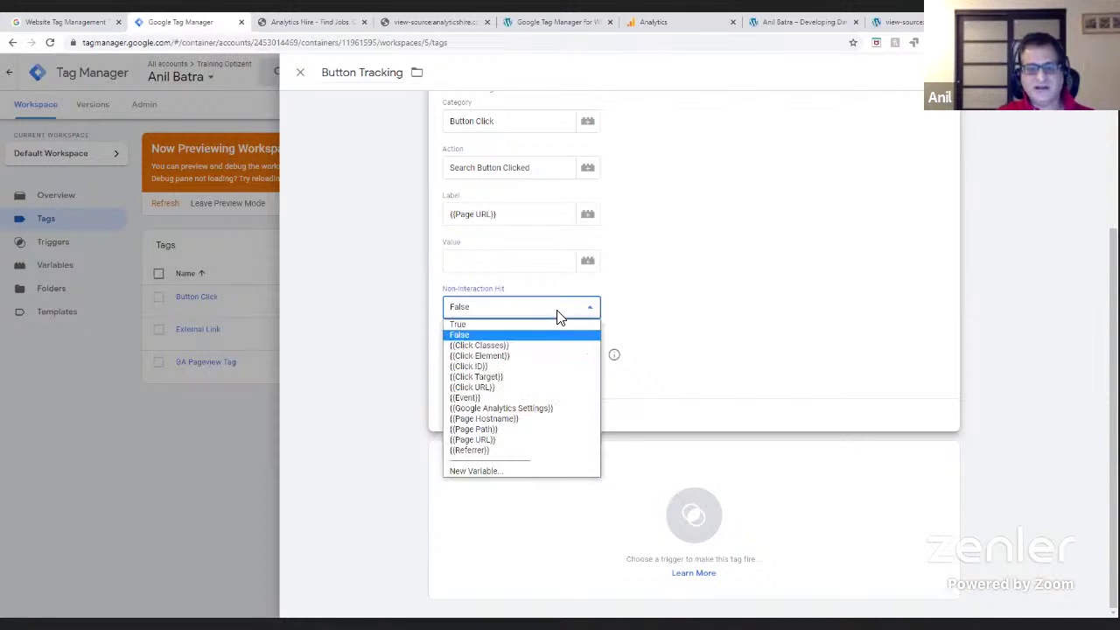
click(499, 322)
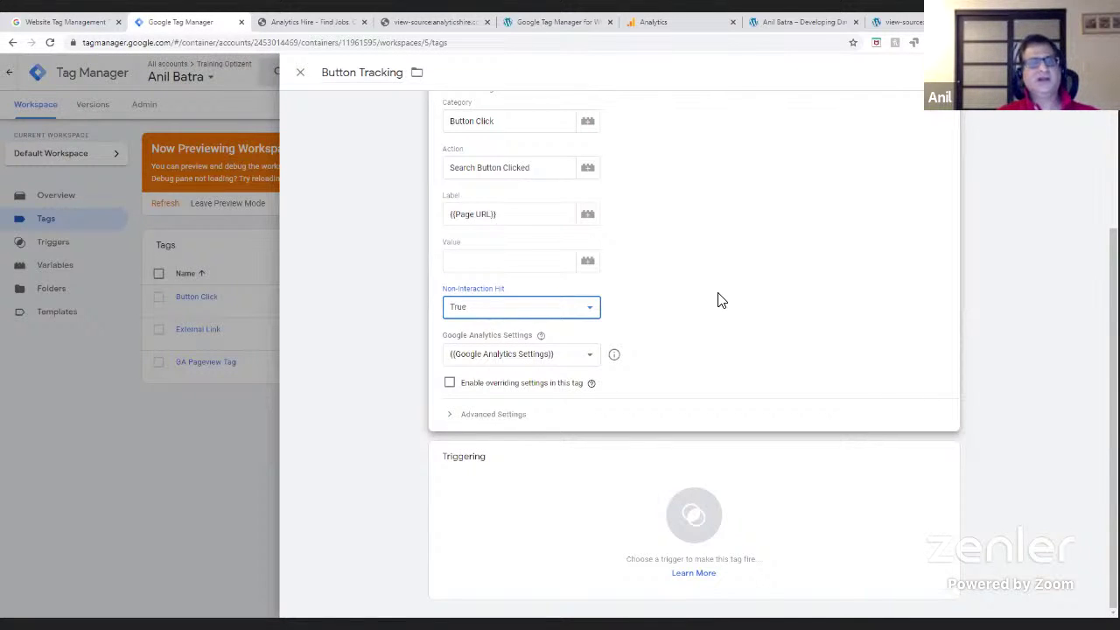
click(530, 311)
click(486, 335)
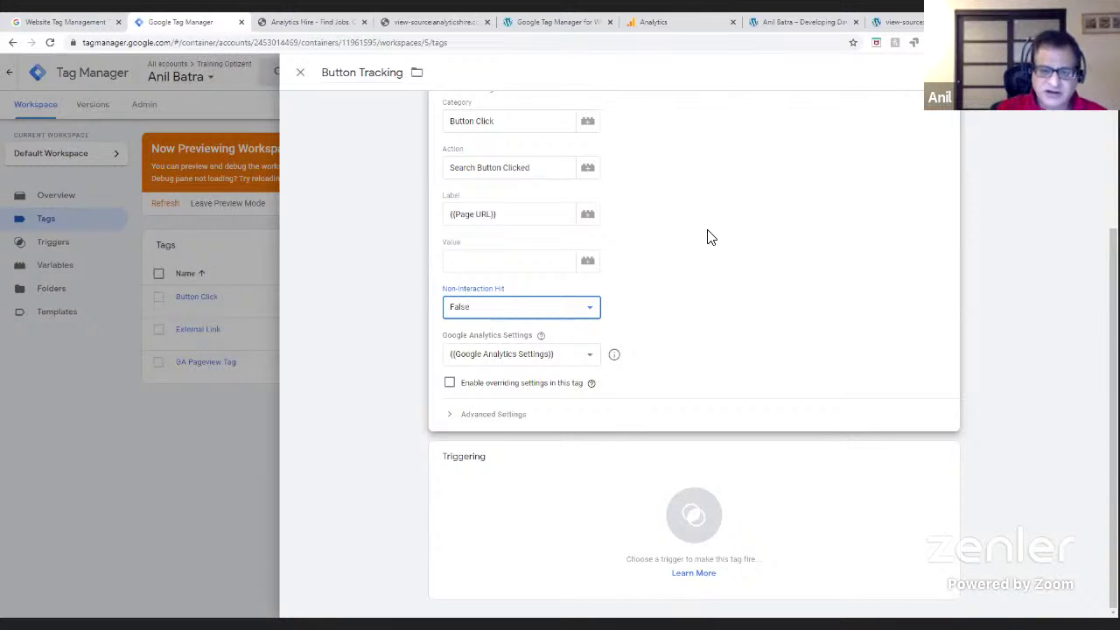
click(553, 313)
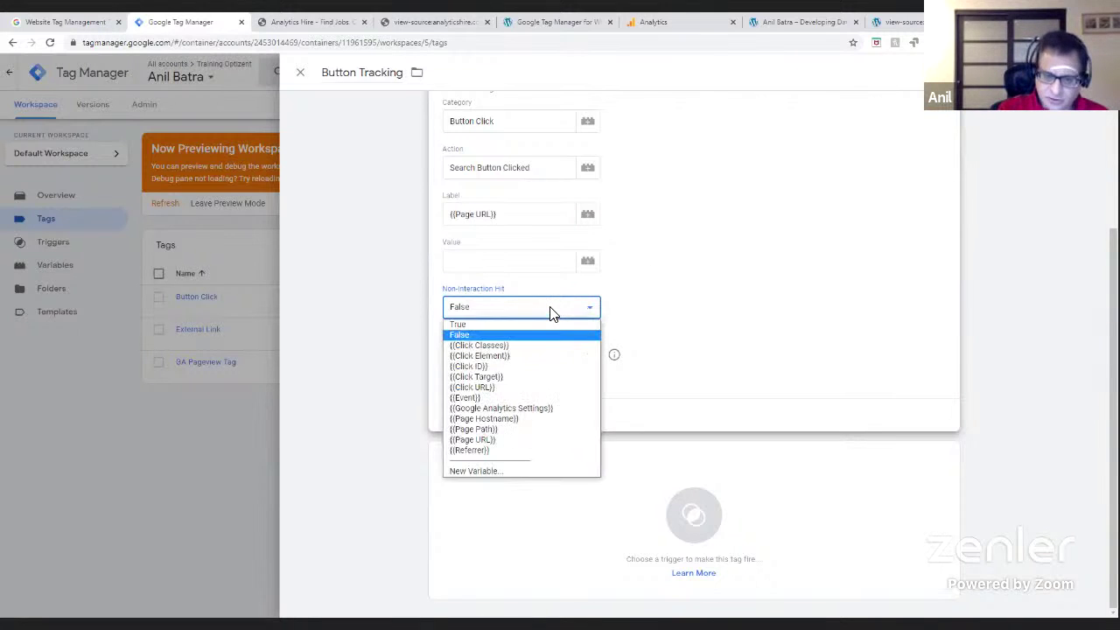
click(500, 326)
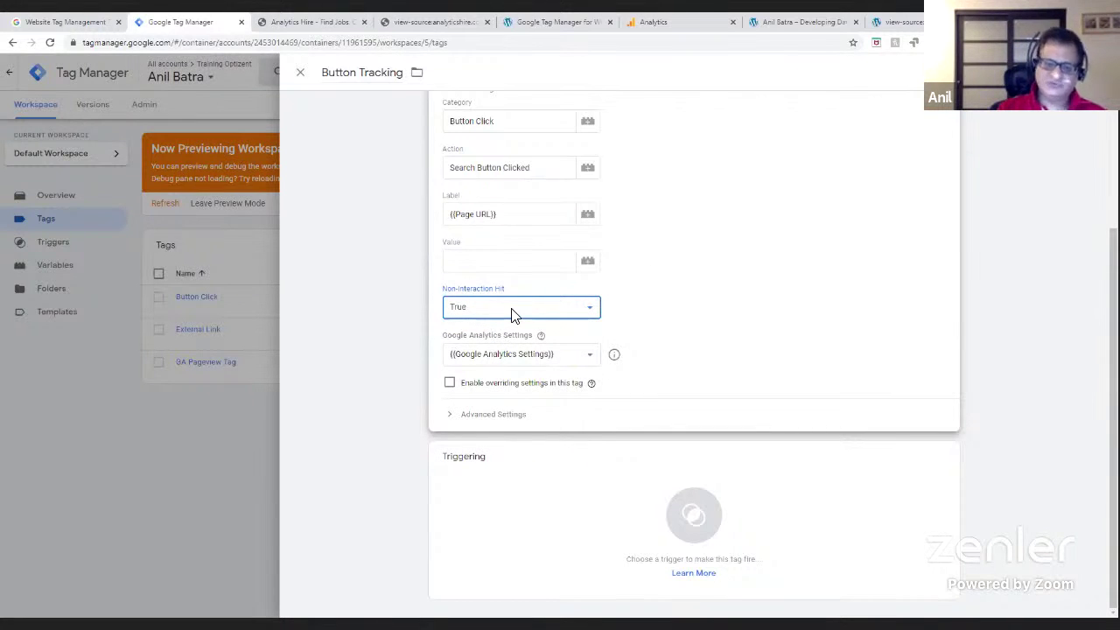
click(514, 313)
click(492, 336)
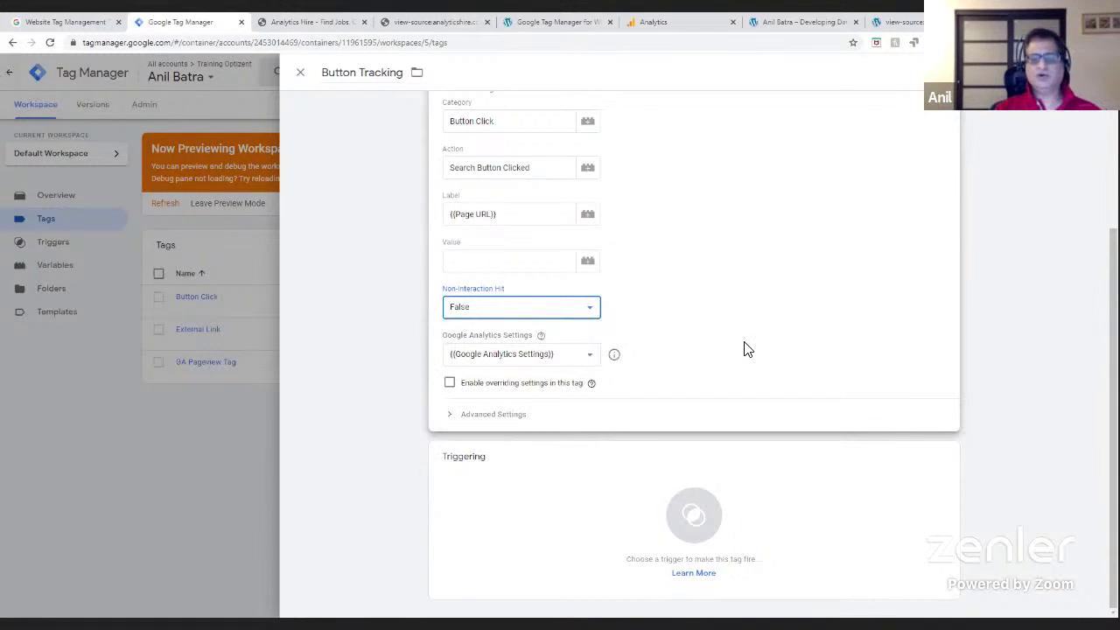
click(532, 312)
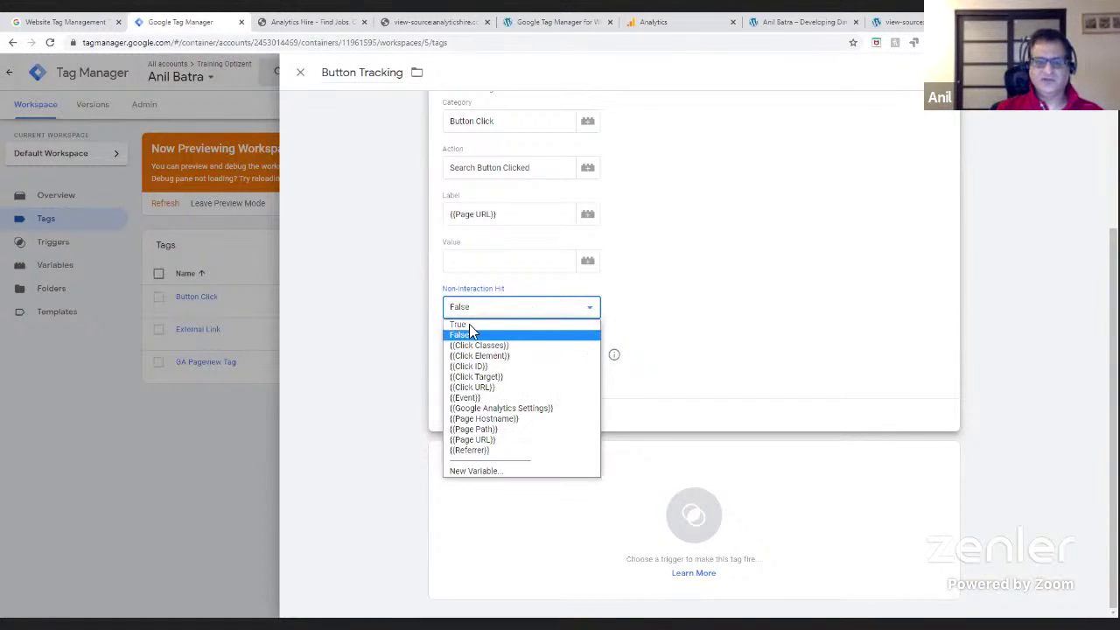
click(471, 325)
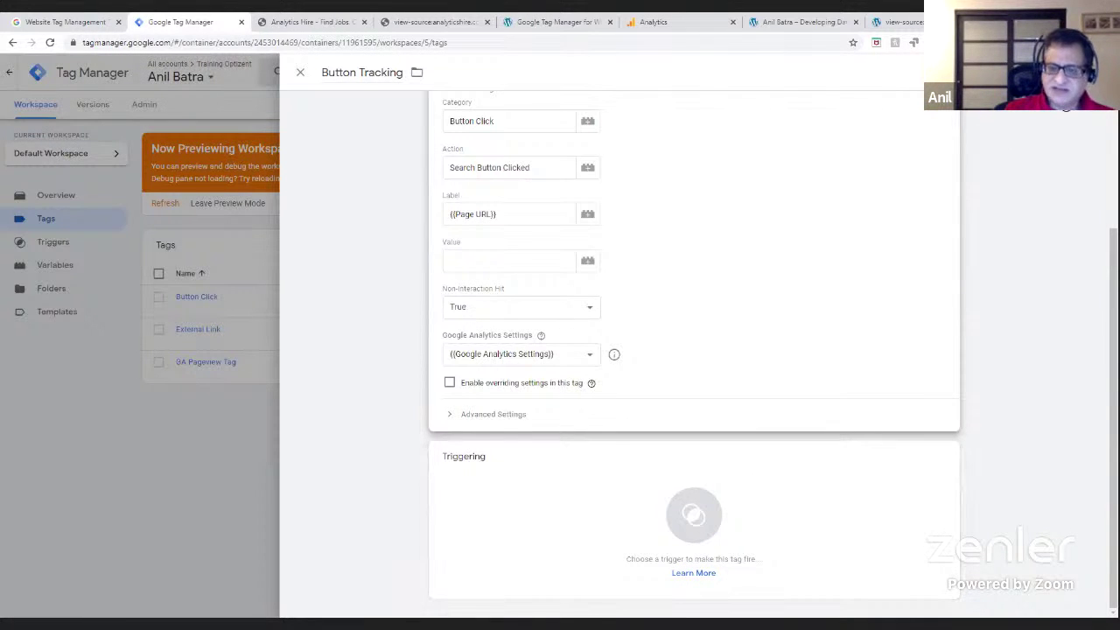
- Save the tag and attach the Button Click trigger to it
click(1055, 72)
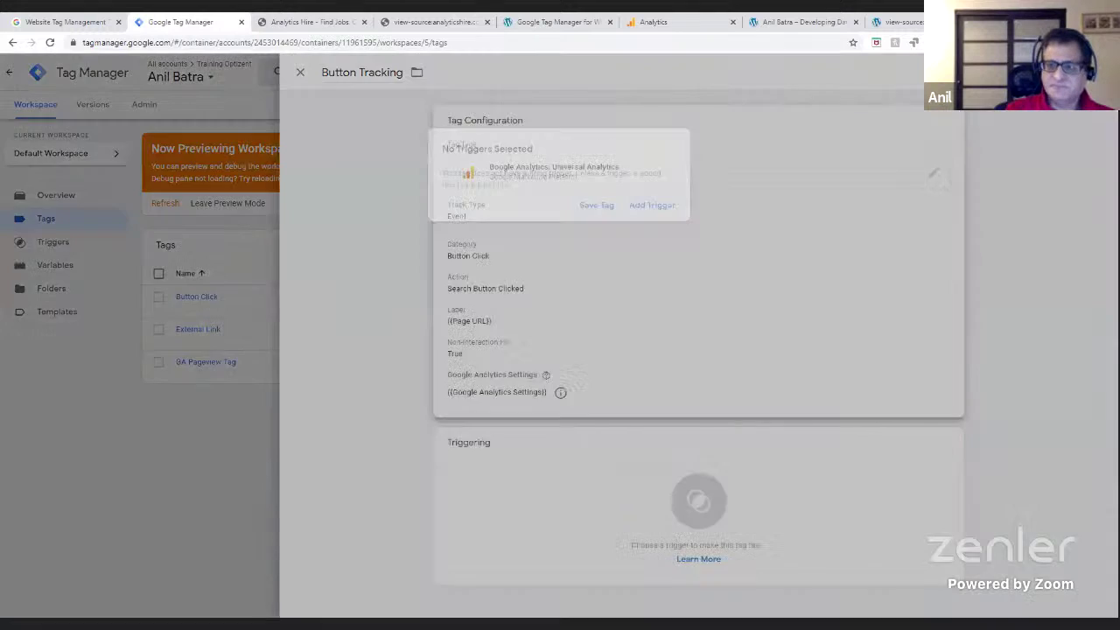
click(667, 206)
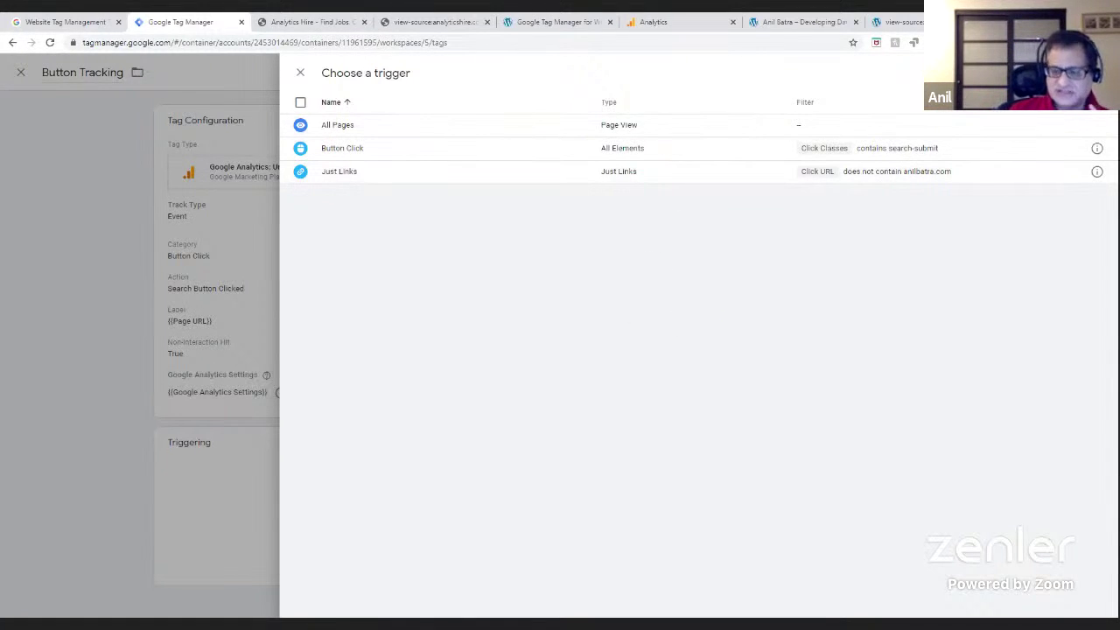
click(351, 156)
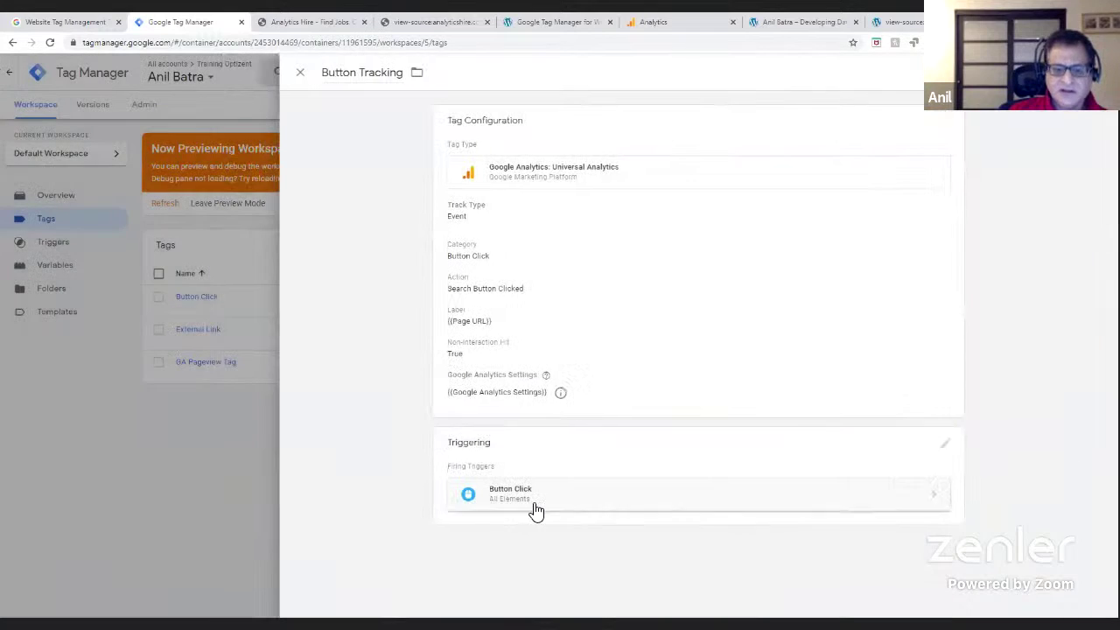
- Inspect the Button Click trigger and its linked tag, then close those panels
click(532, 493)
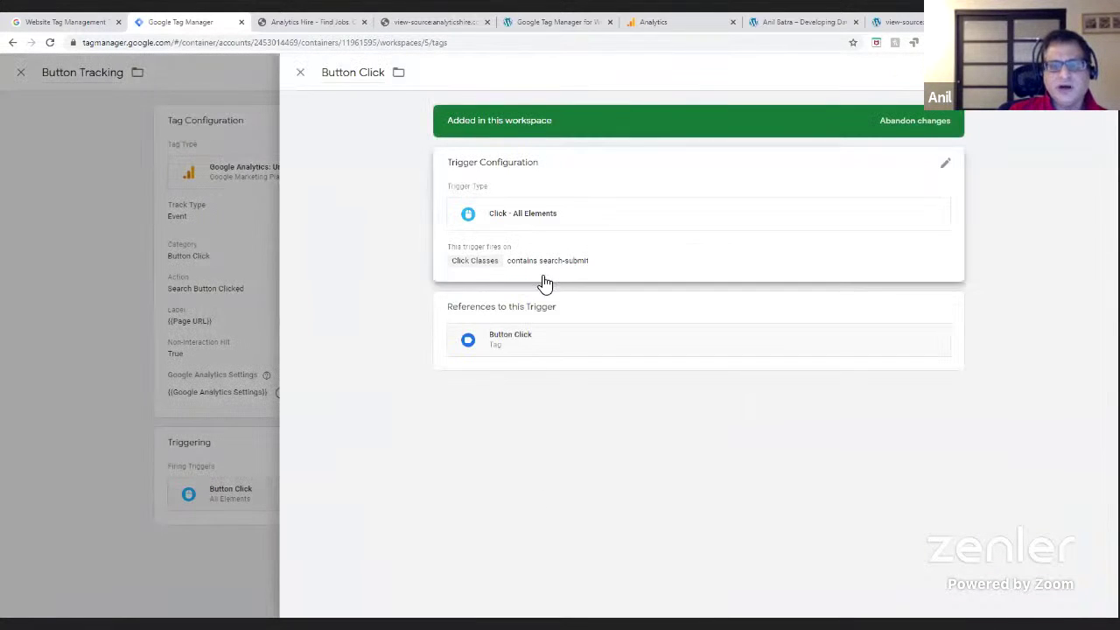
click(513, 346)
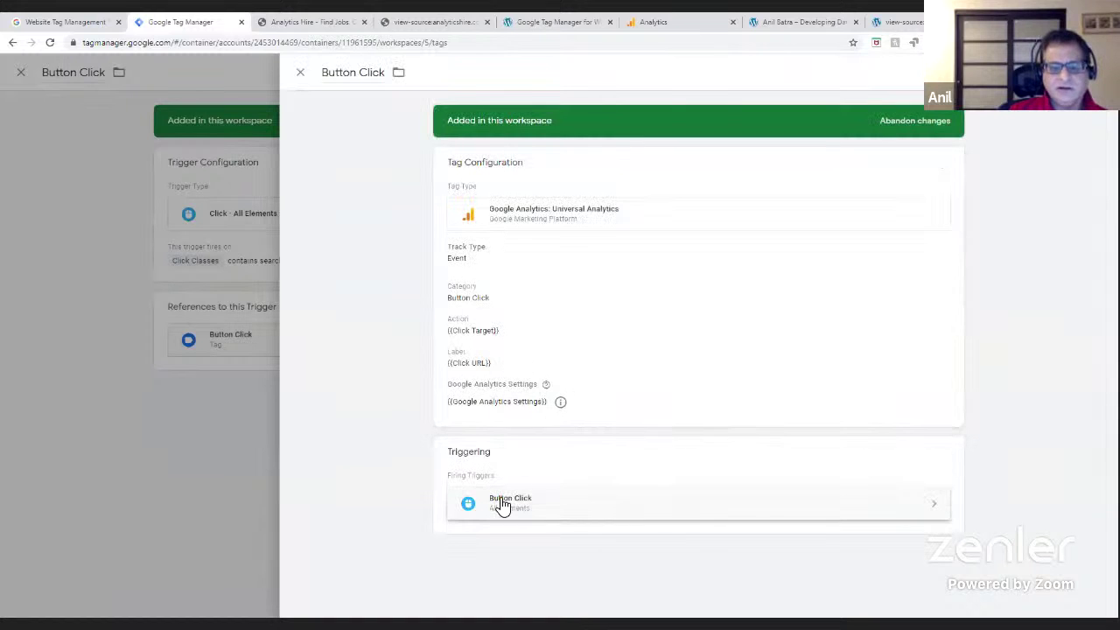
click(499, 505)
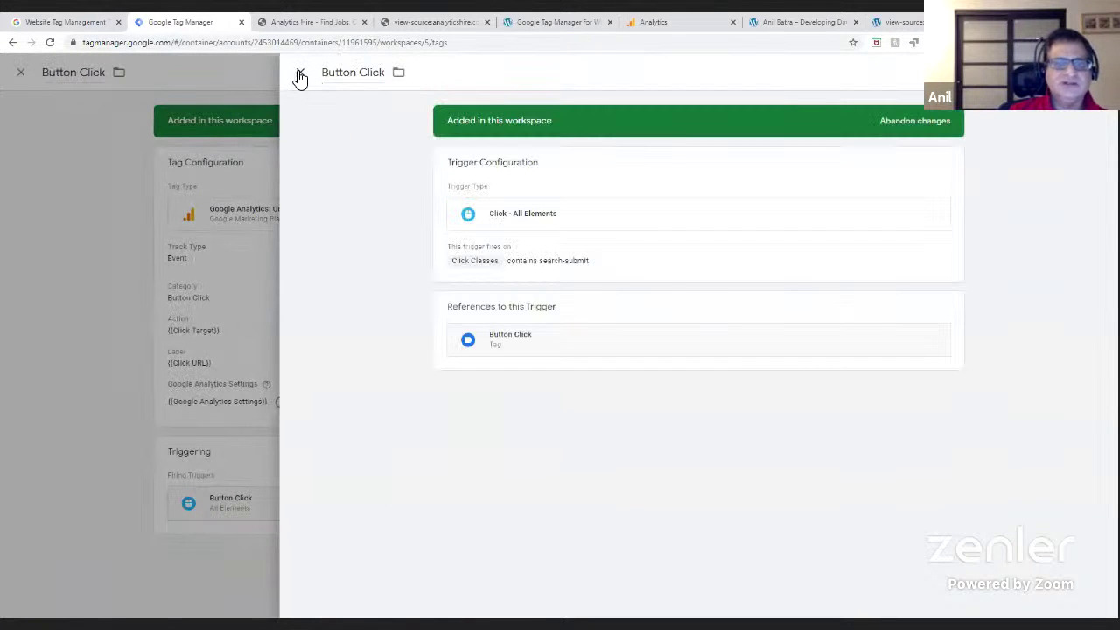
click(300, 74)
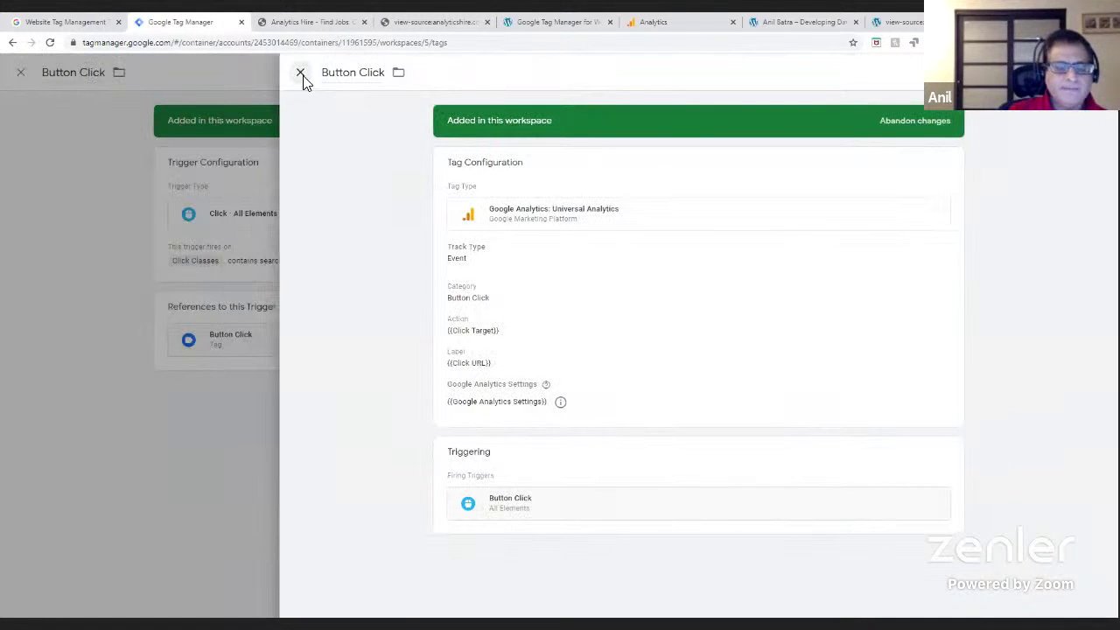
click(300, 72)
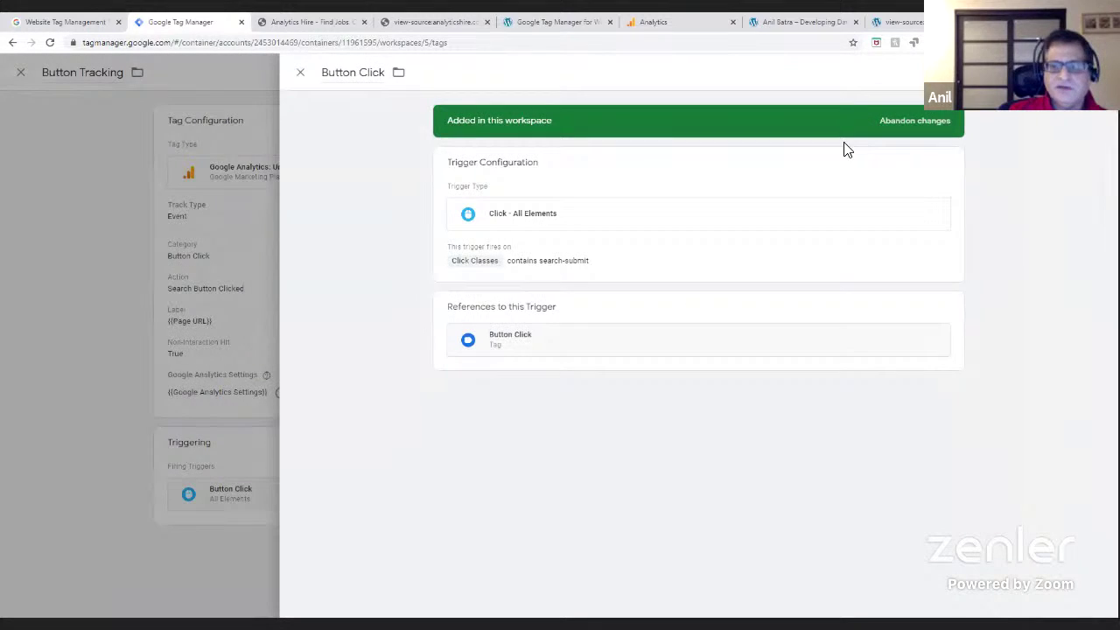
click(300, 72)
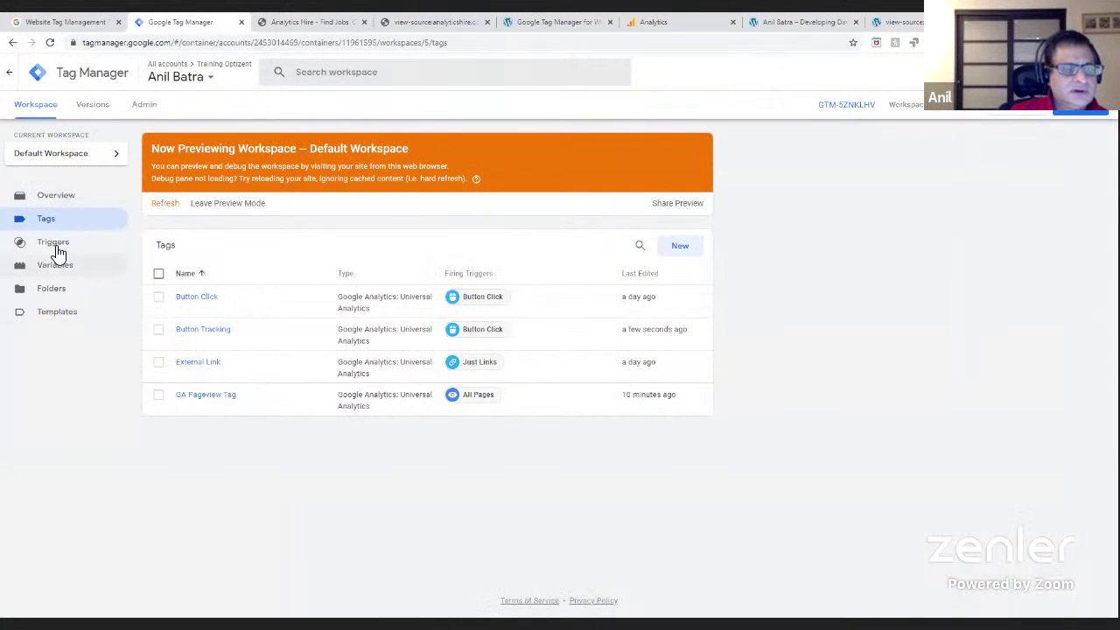
- Review the existing Button Click trigger under Triggers, then begin a new trigger
click(54, 246)
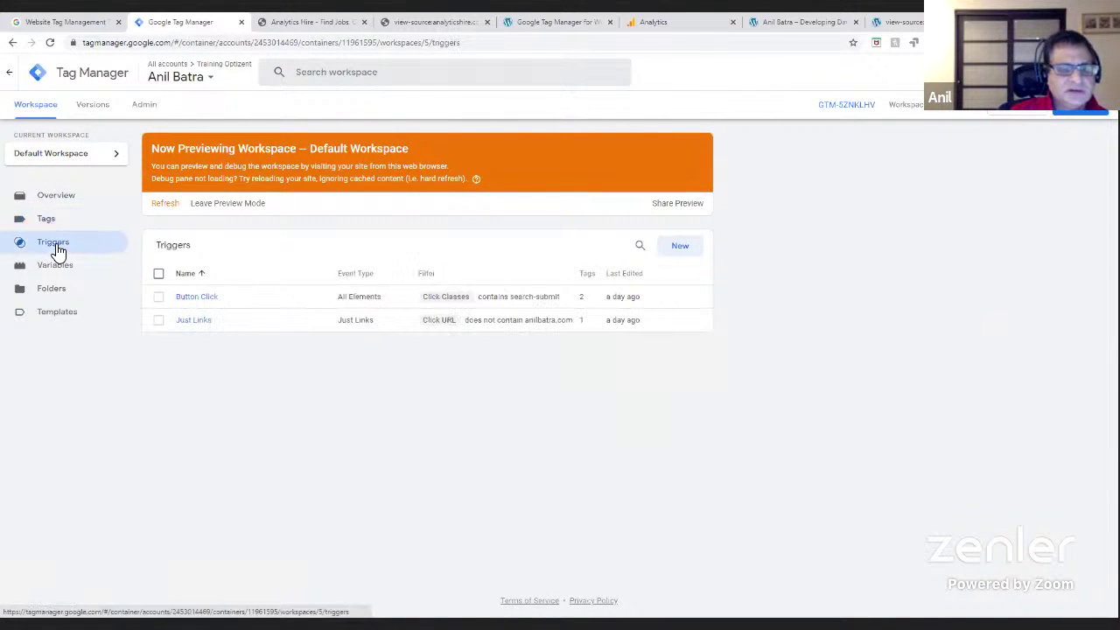
click(194, 299)
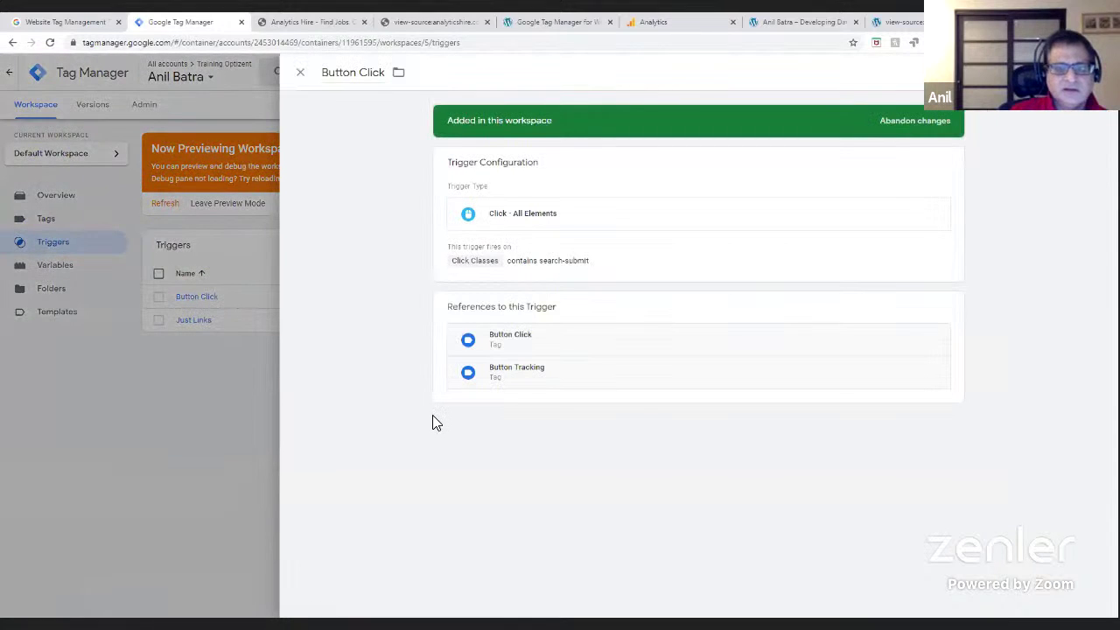
click(523, 272)
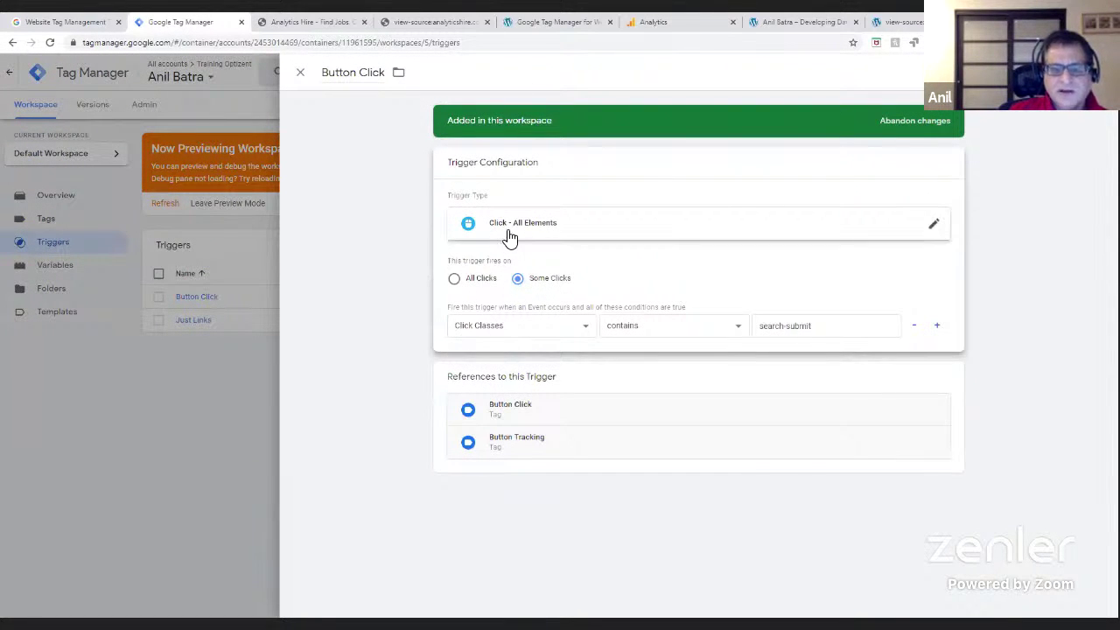
click(300, 73)
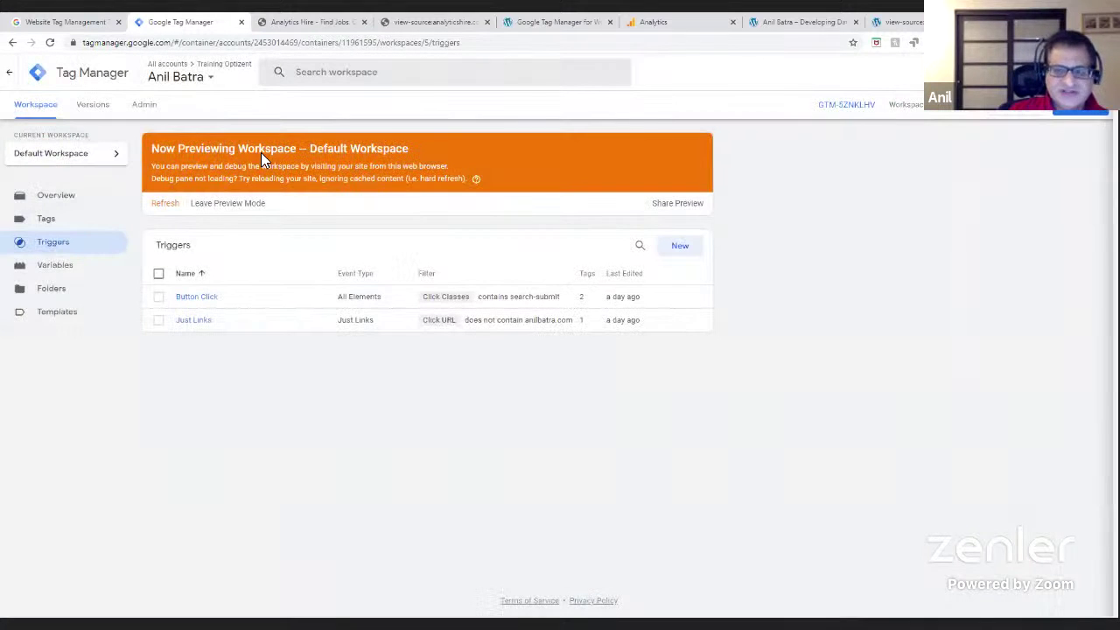
click(690, 248)
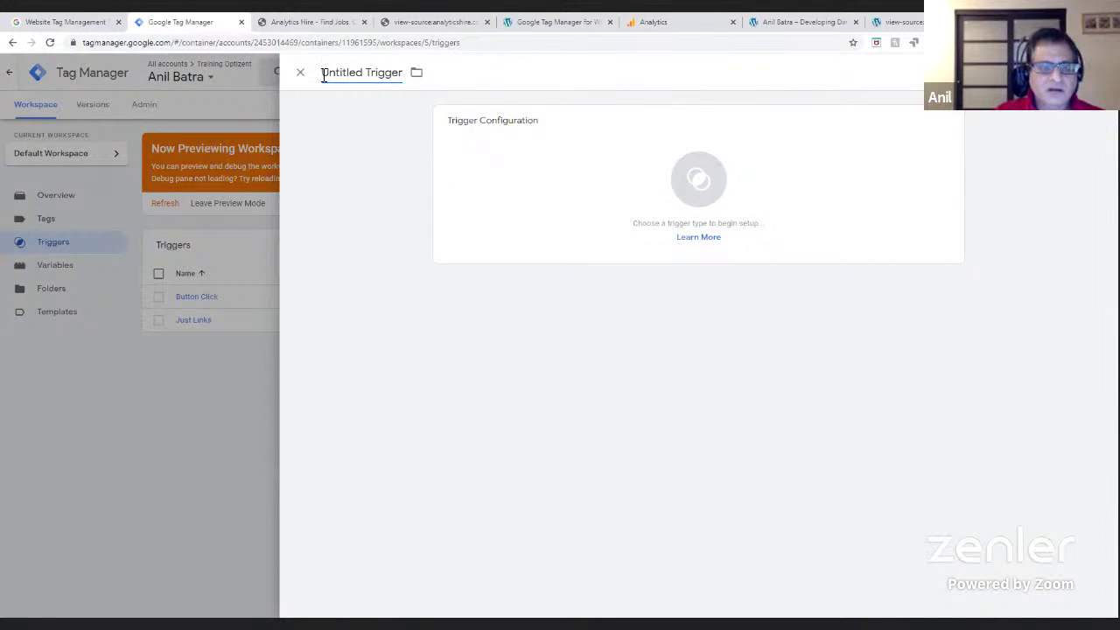
- Replace 'Untitled Trigger' with 'Button Click Trigger' and bring up the trigger types
drag(323, 74, 405, 78)
text(B)
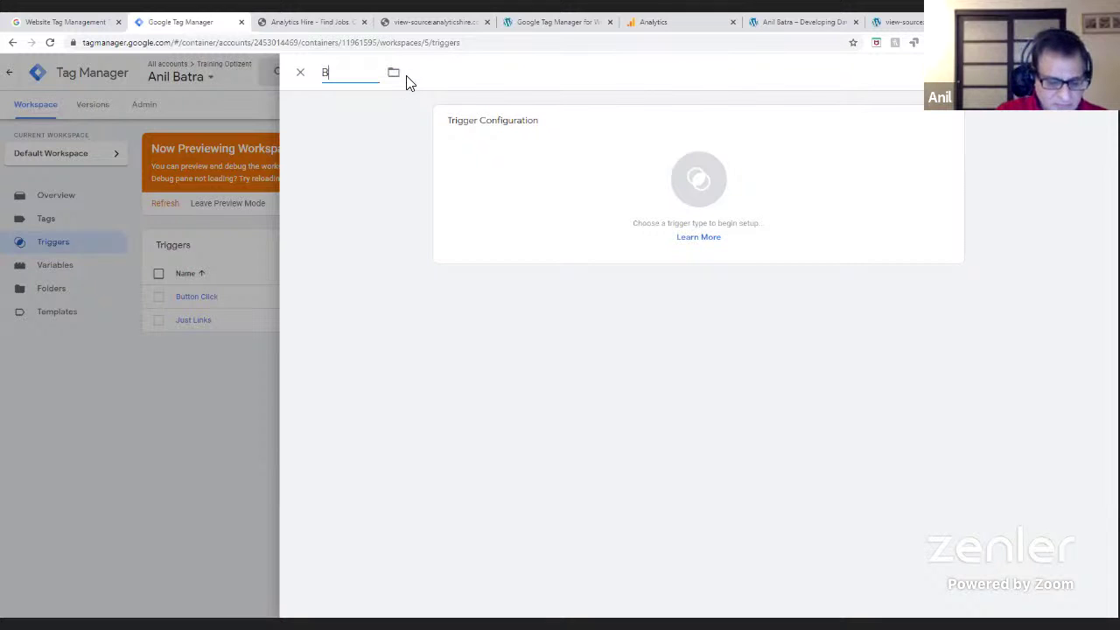
text(utton )
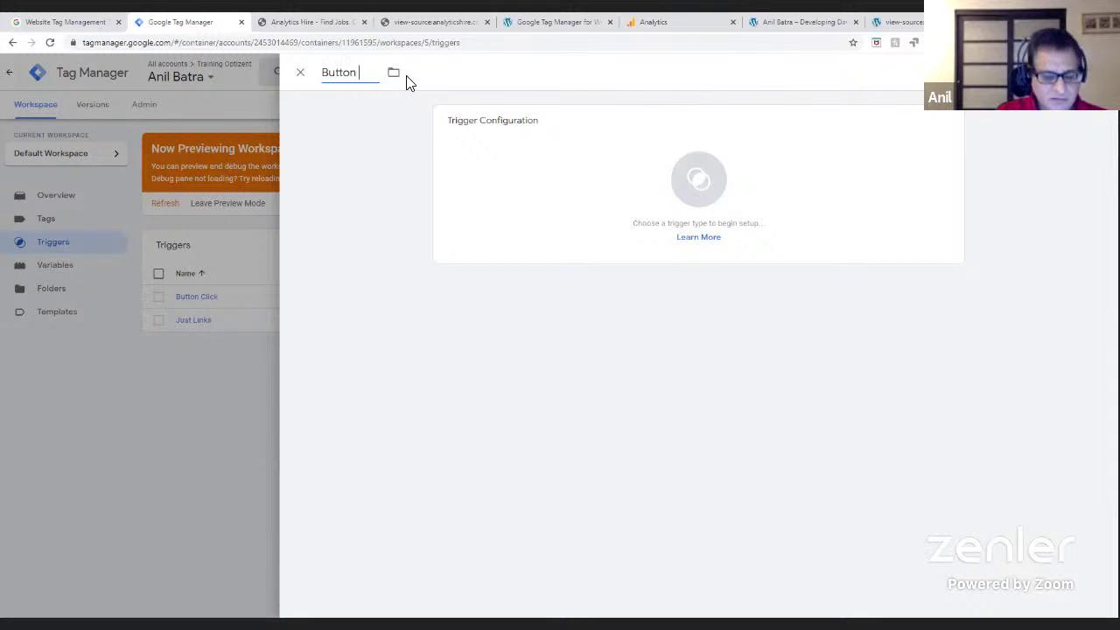
text(Click Trigger)
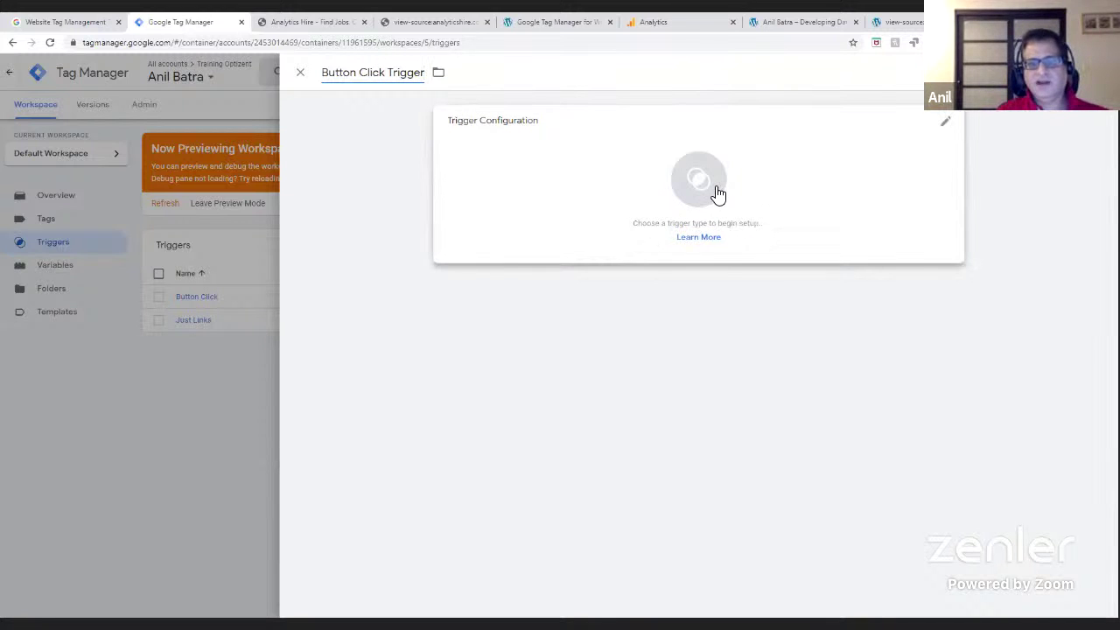
click(715, 192)
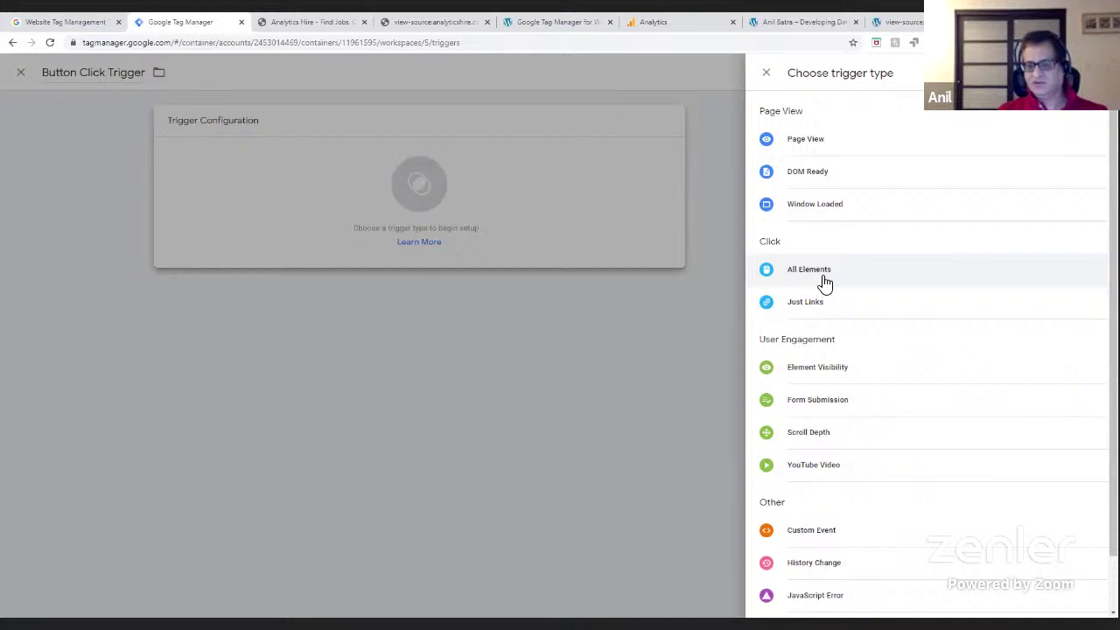
- Make it an All Elements trigger on some clicks, pasting search-submit as the Click Classes value
click(823, 277)
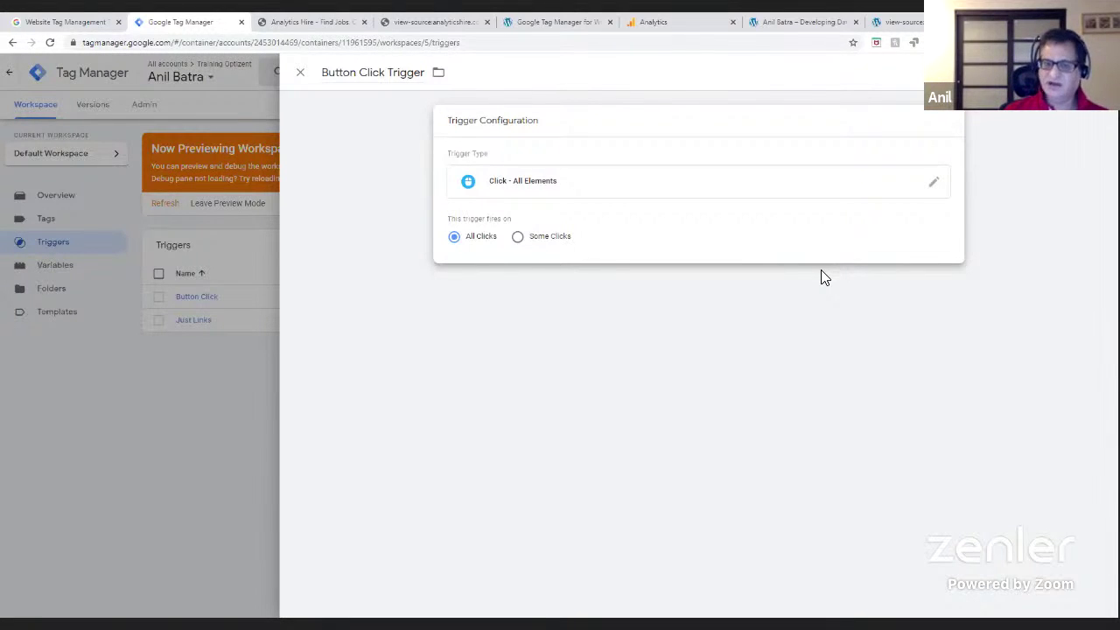
click(518, 237)
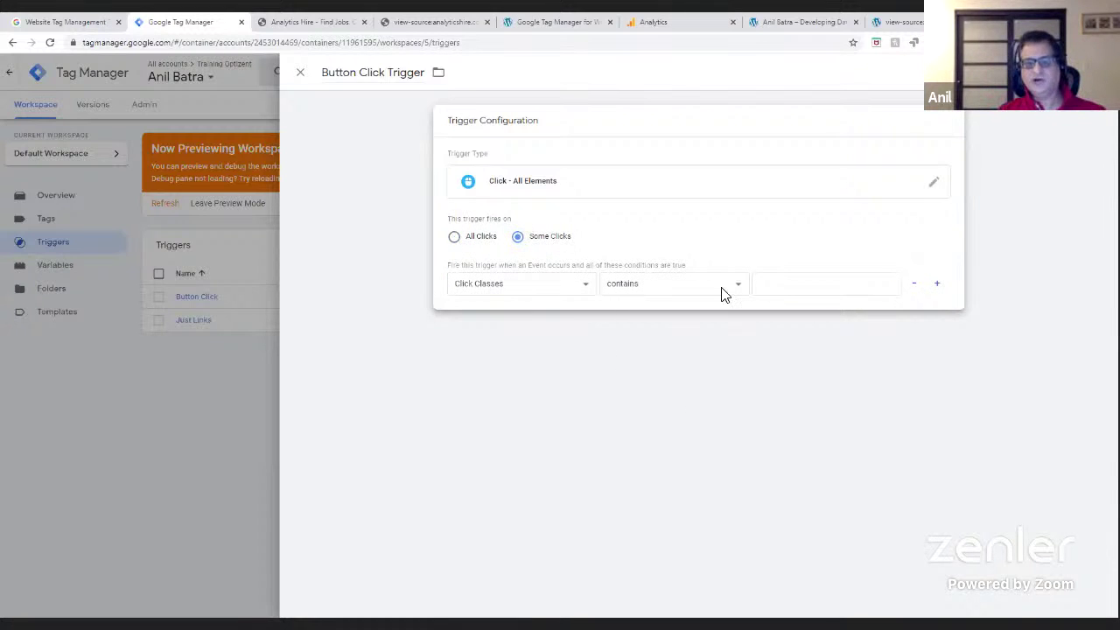
click(818, 291)
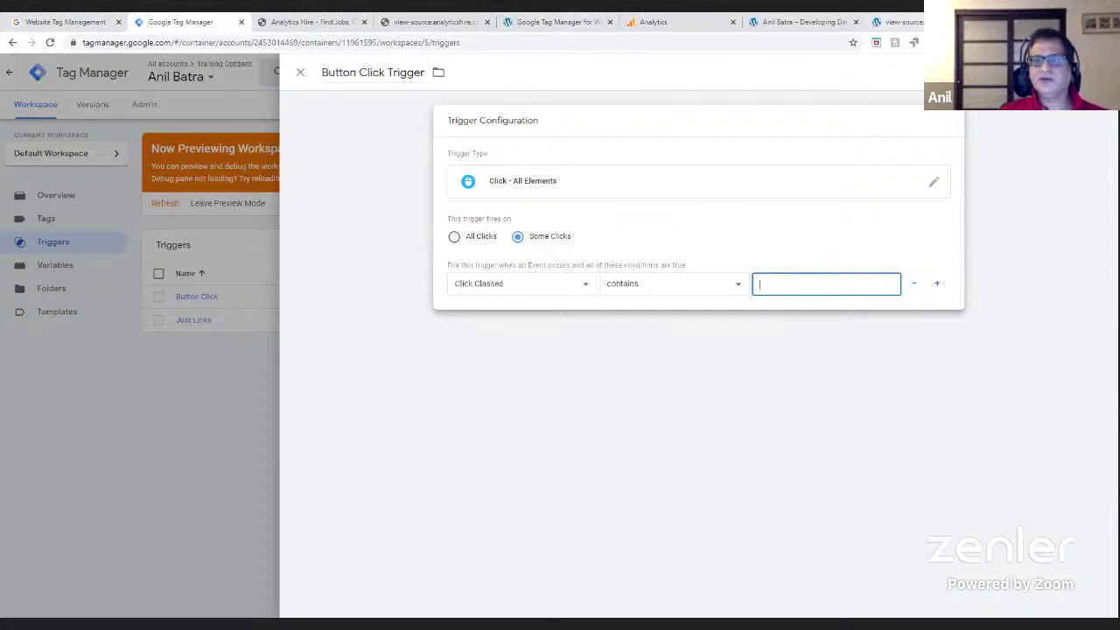
click(903, 22)
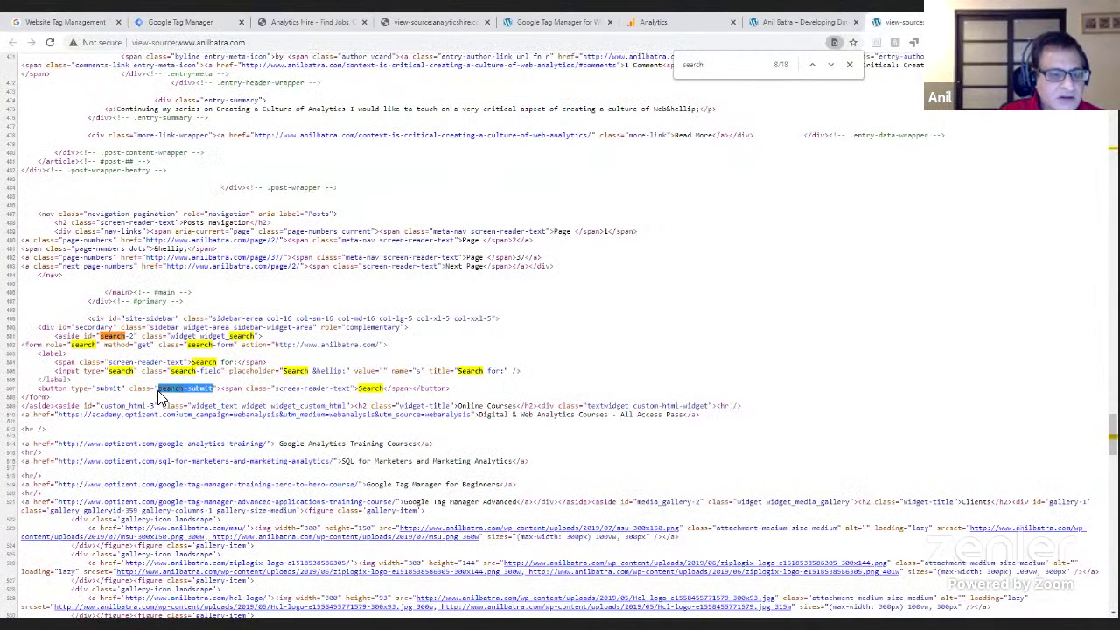
drag(158, 390, 215, 391)
key(ctrl+c)
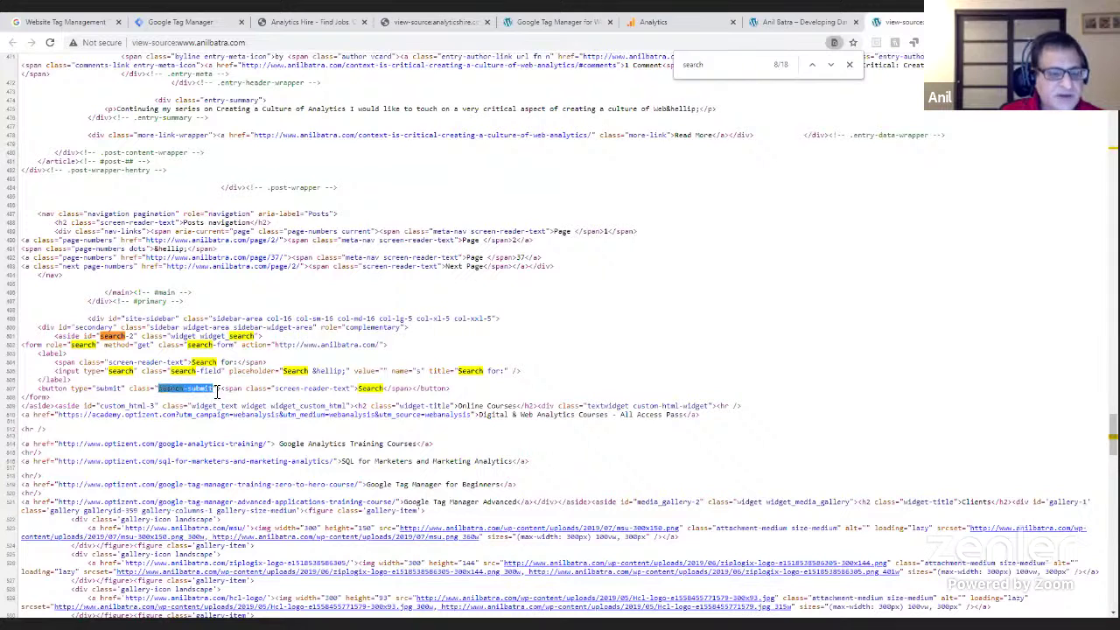
click(168, 23)
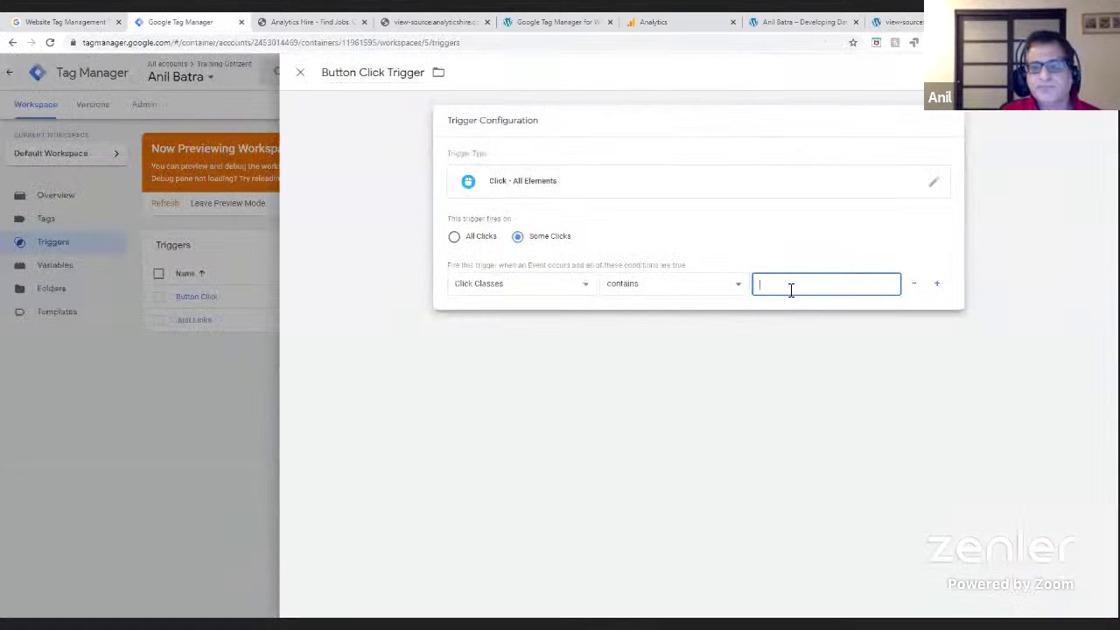
key(ctrl+v)
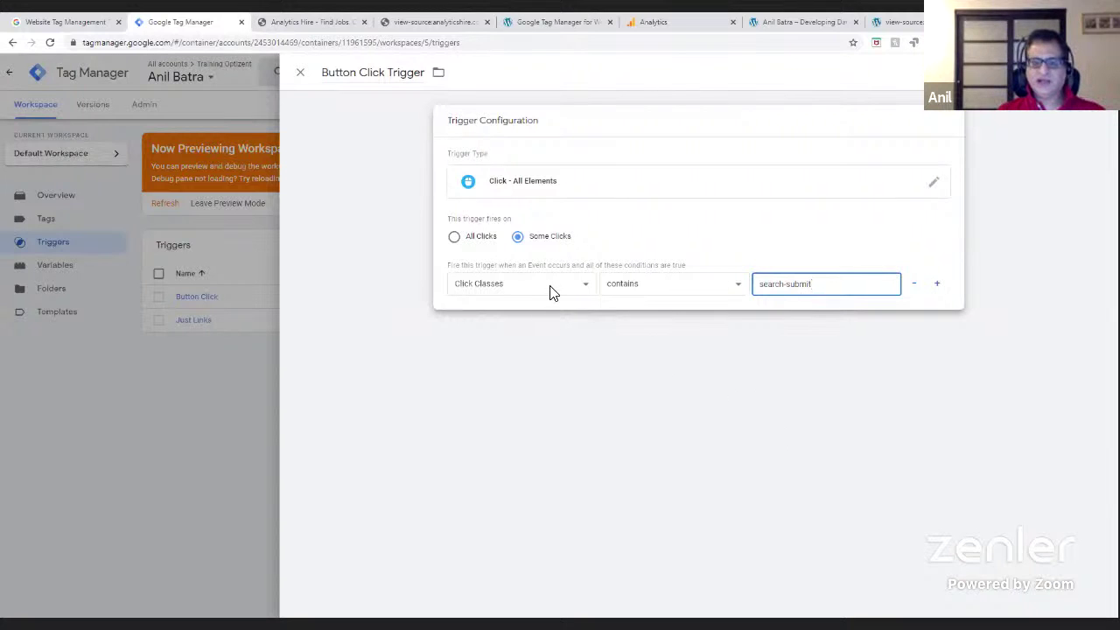
- Re-copy search-submit from the page source, keep Click Classes contains, and save the trigger
click(903, 21)
click(158, 386)
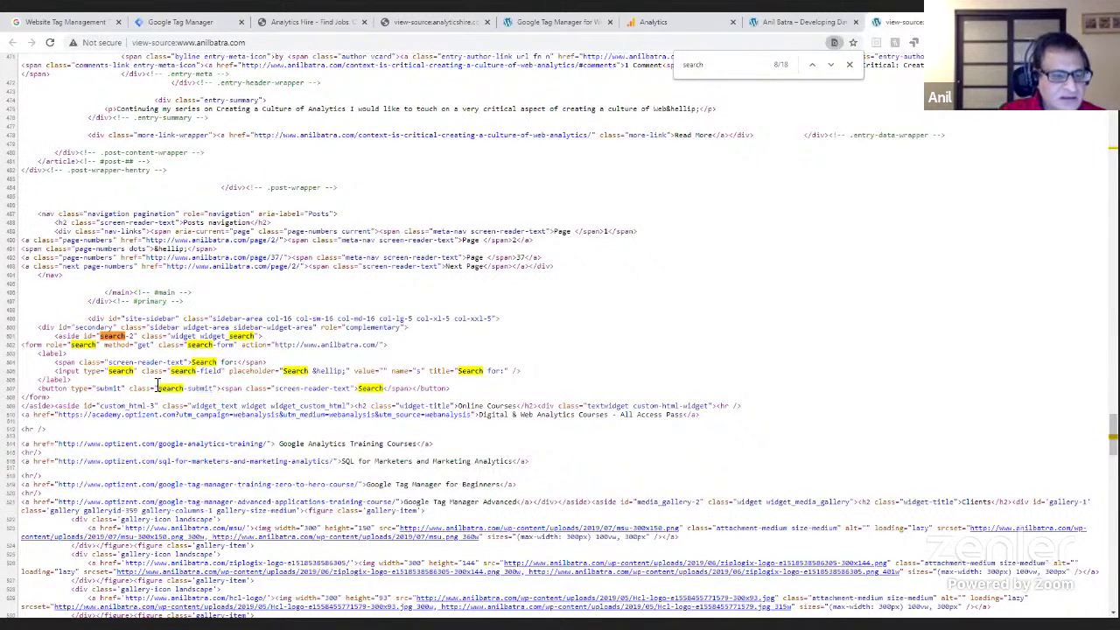
drag(132, 390, 219, 391)
click(157, 21)
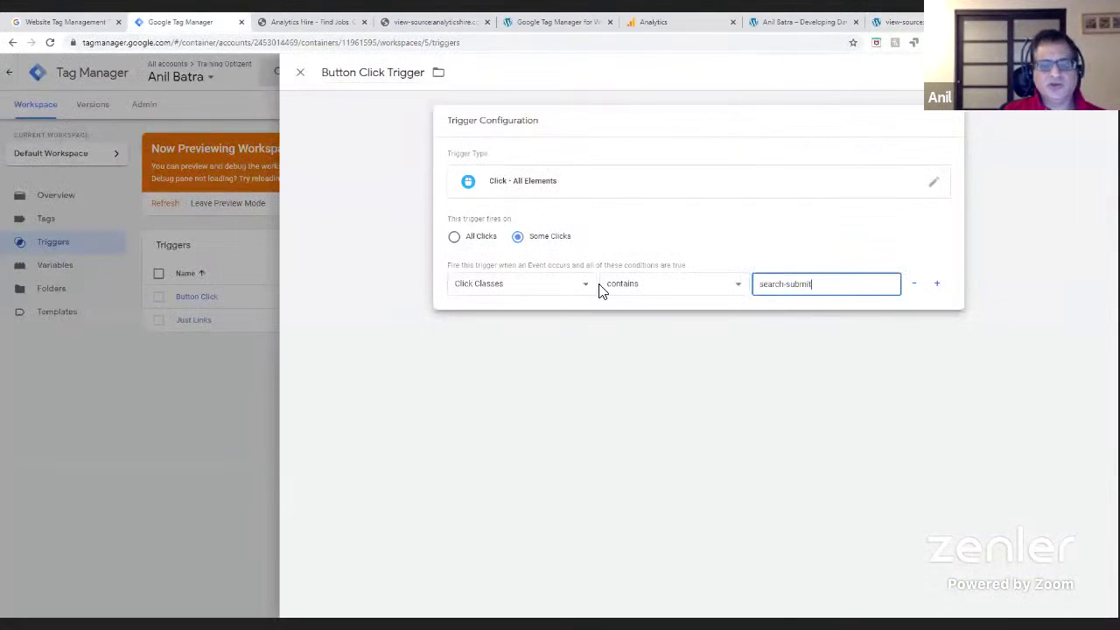
click(549, 287)
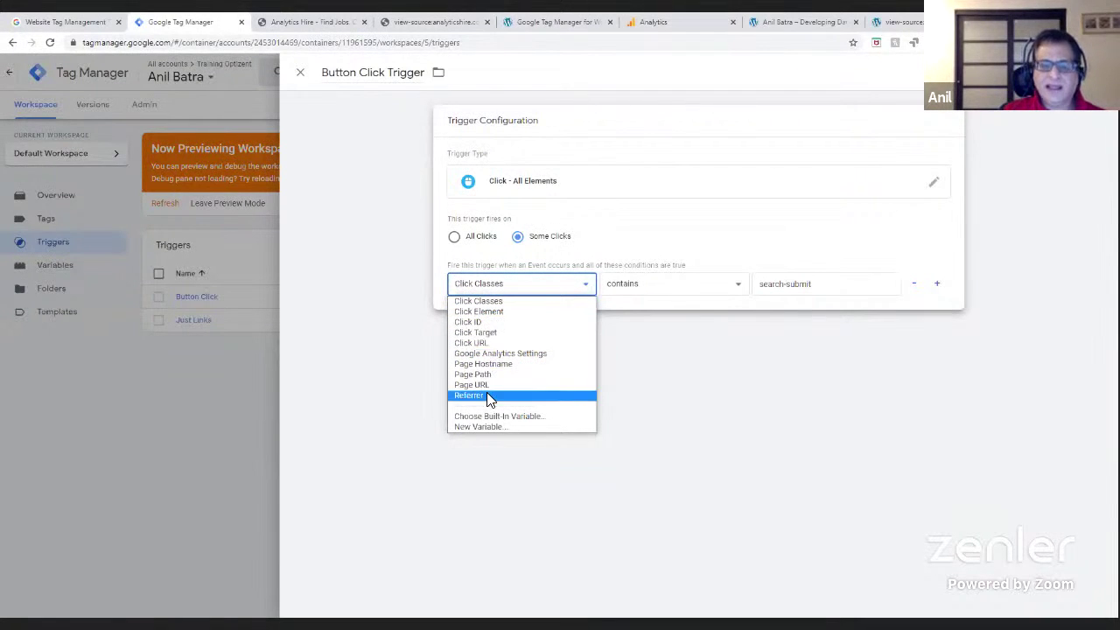
click(500, 283)
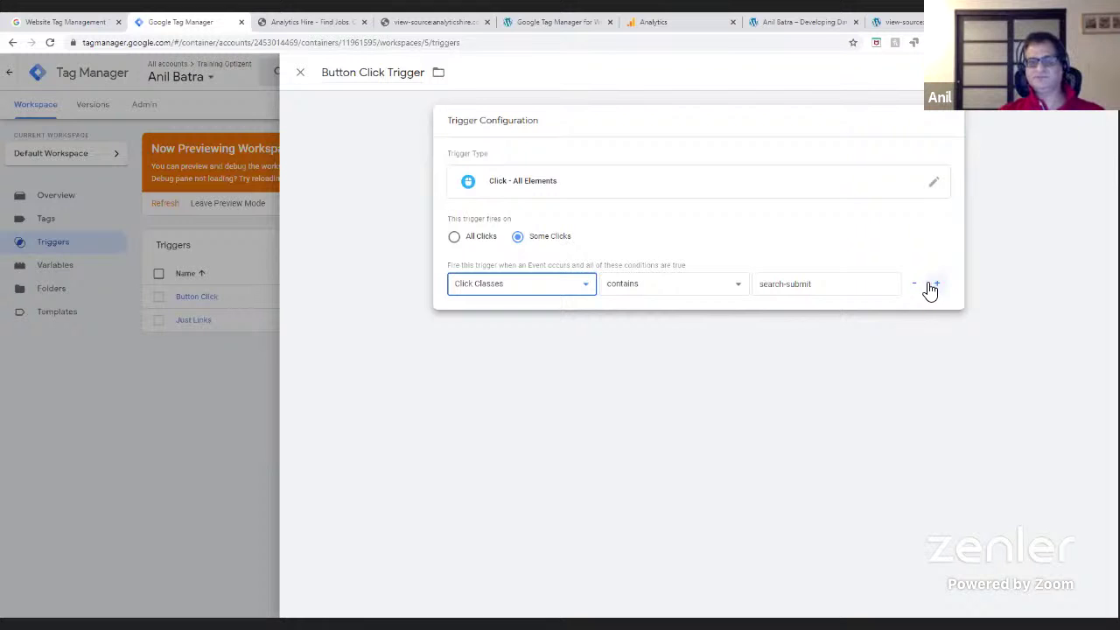
click(1073, 72)
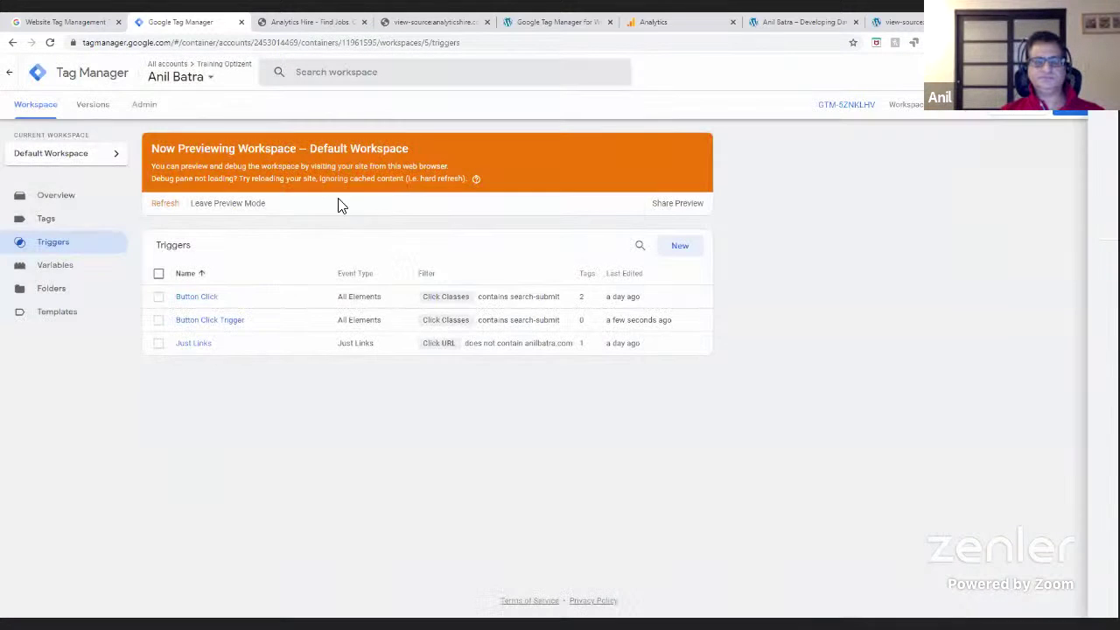
- Replace the Button Click tag's trigger Button Click with Button Click Trigger and save the tag
click(46, 219)
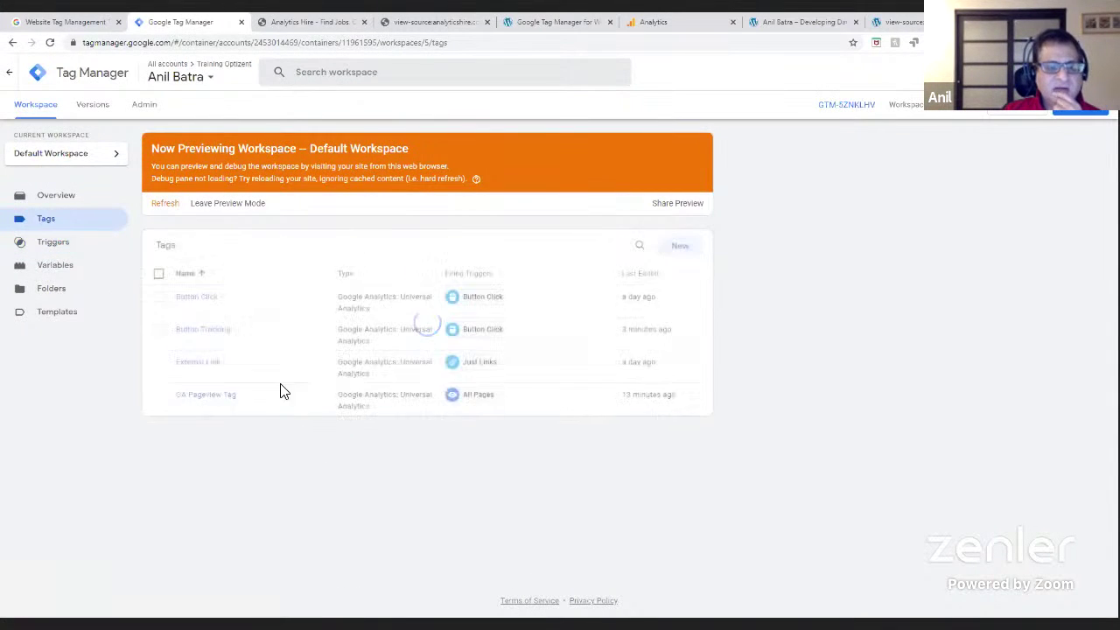
click(198, 299)
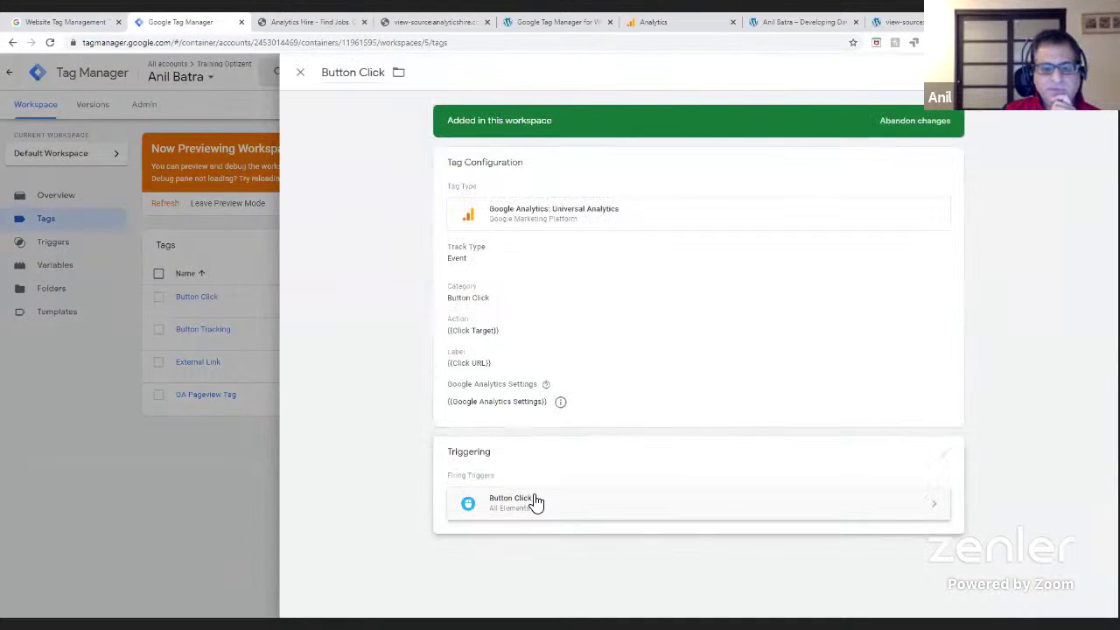
click(530, 501)
click(252, 513)
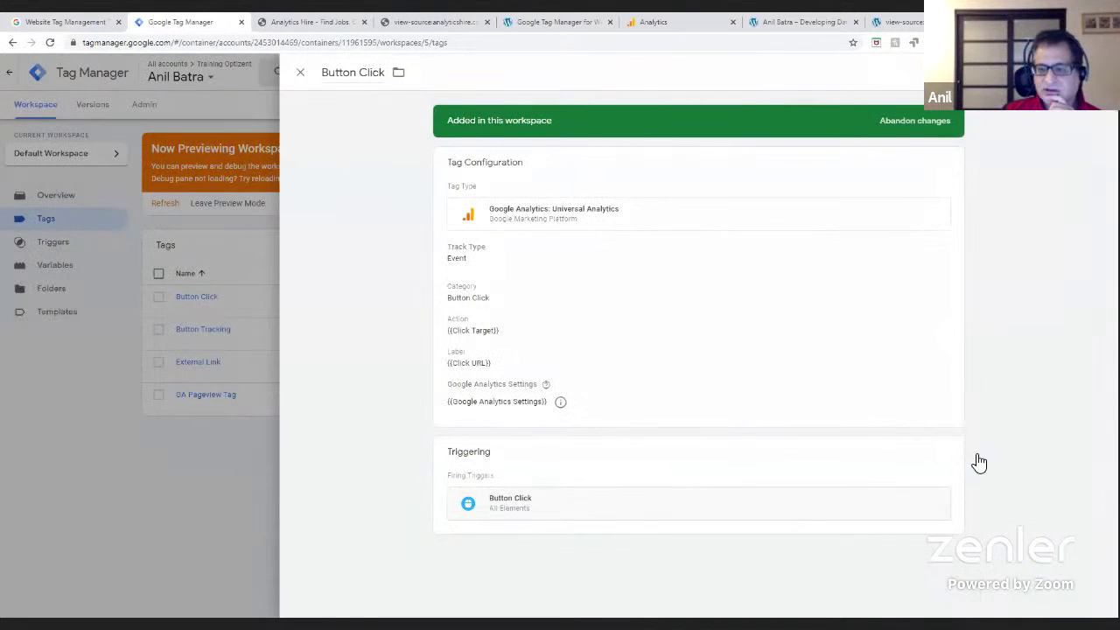
click(946, 461)
click(936, 516)
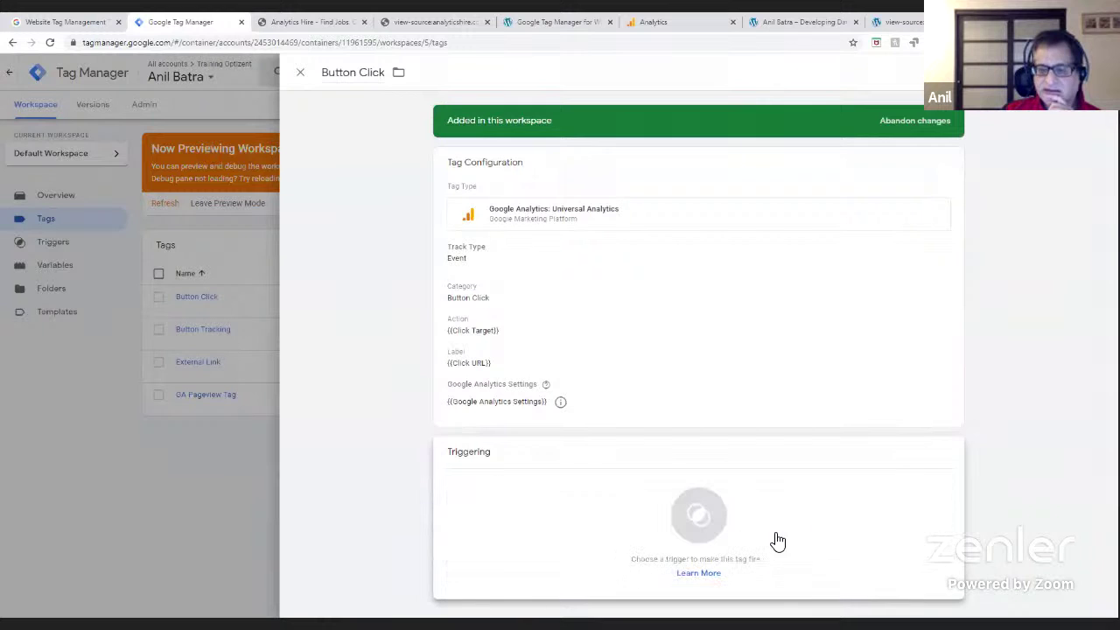
click(706, 525)
click(344, 174)
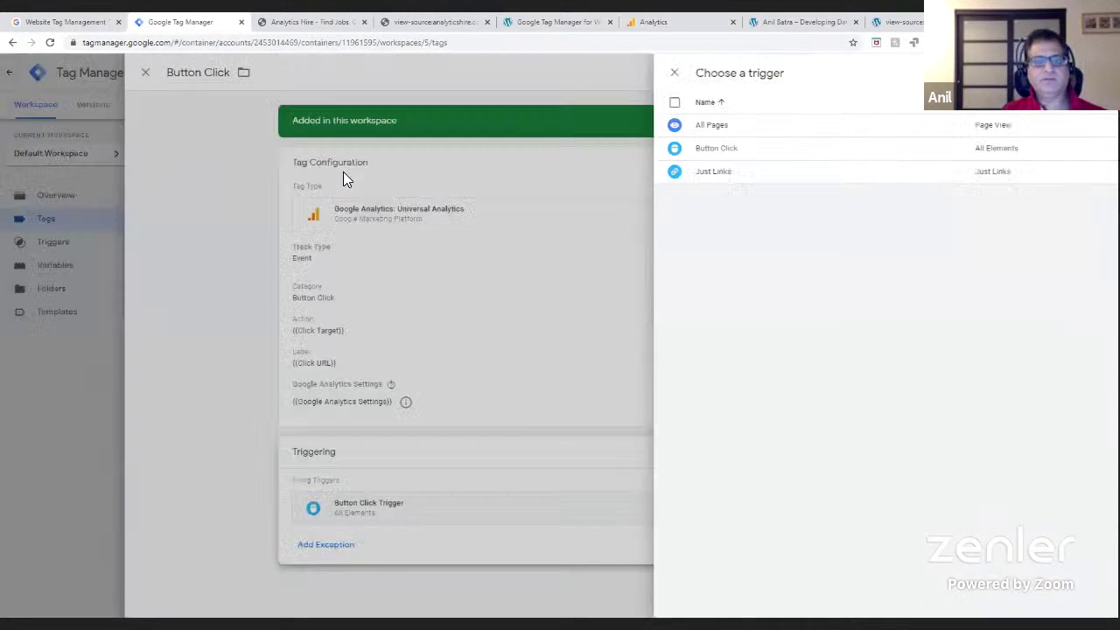
click(1058, 72)
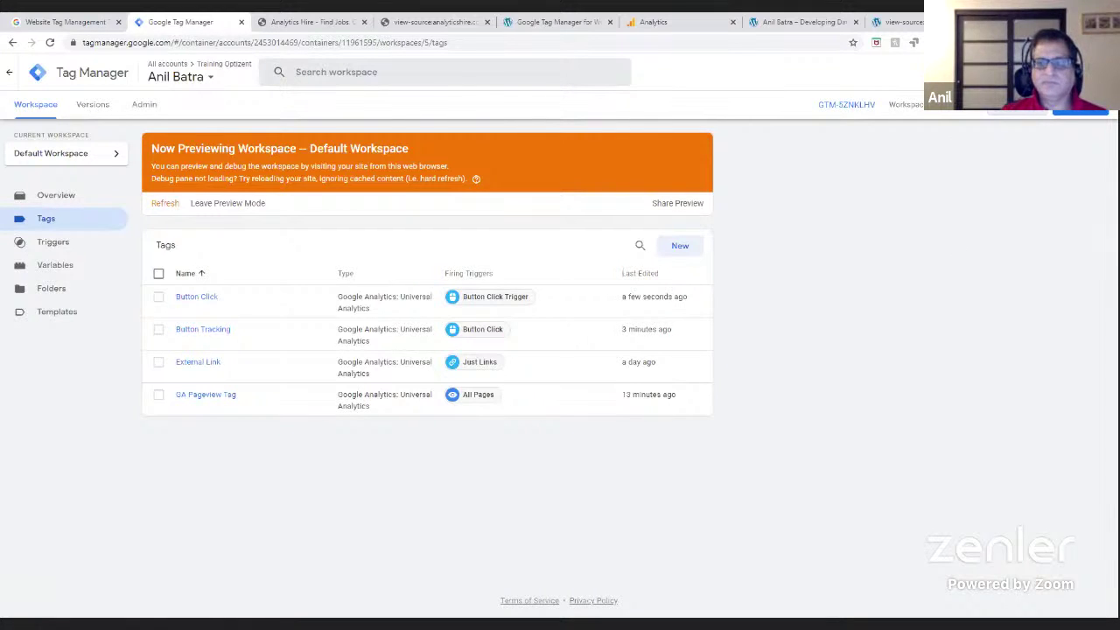
- Refresh the GTM preview with the saved changes and switch to the anilbatra.com site
click(171, 204)
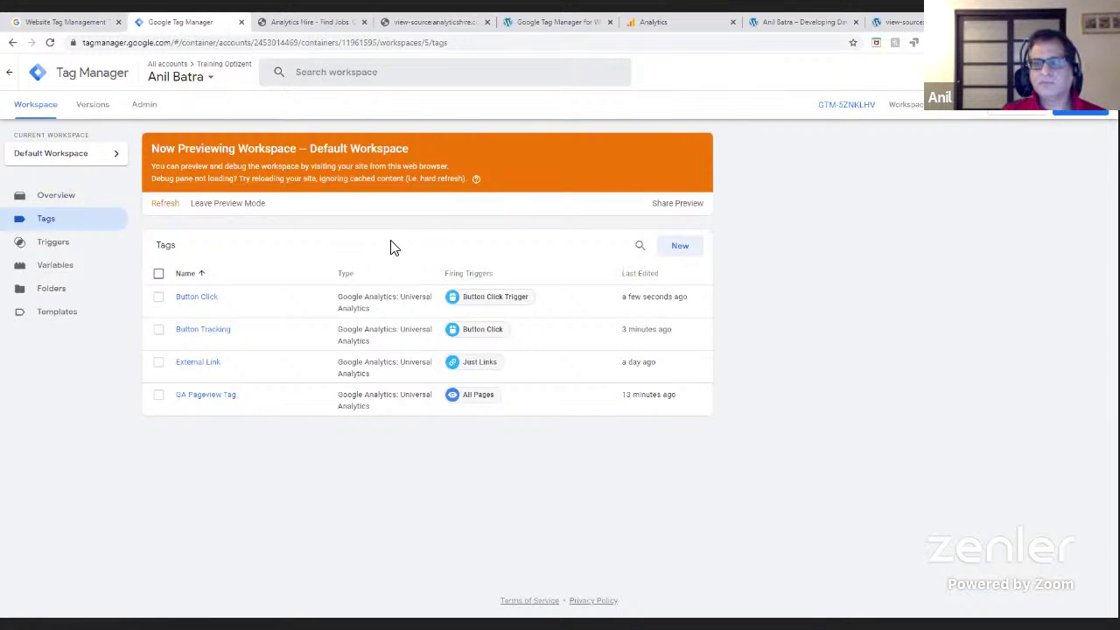
click(164, 204)
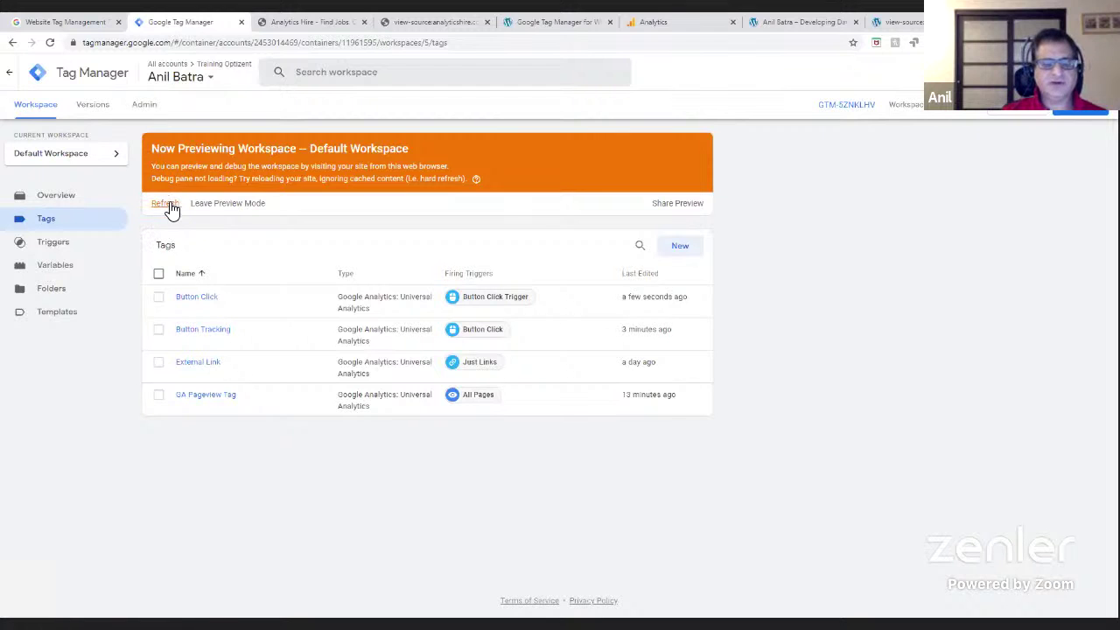
click(170, 207)
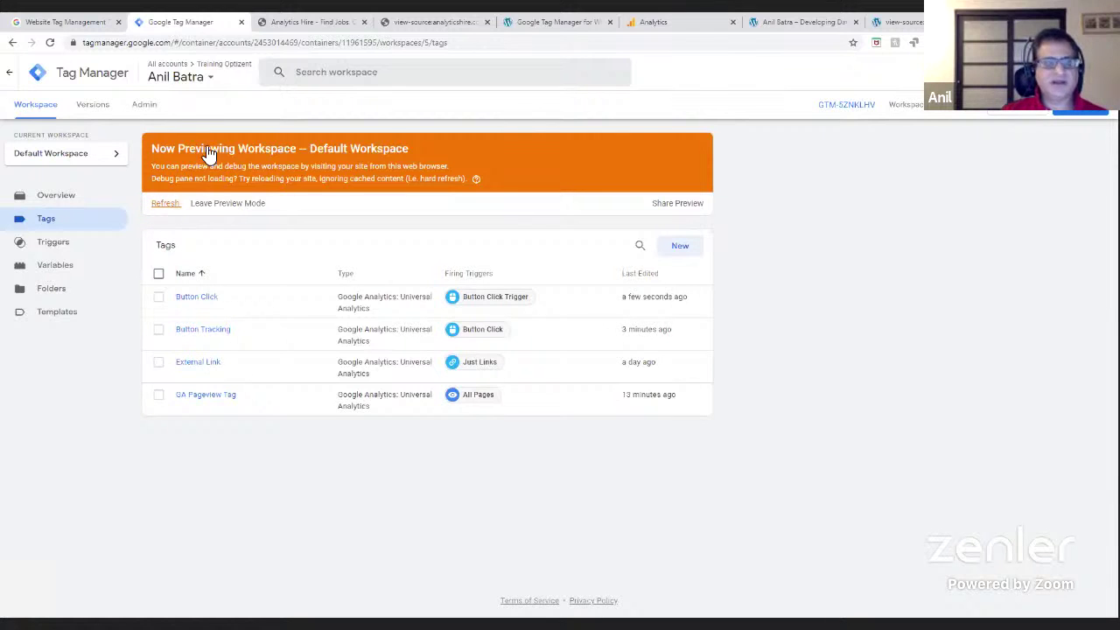
click(295, 23)
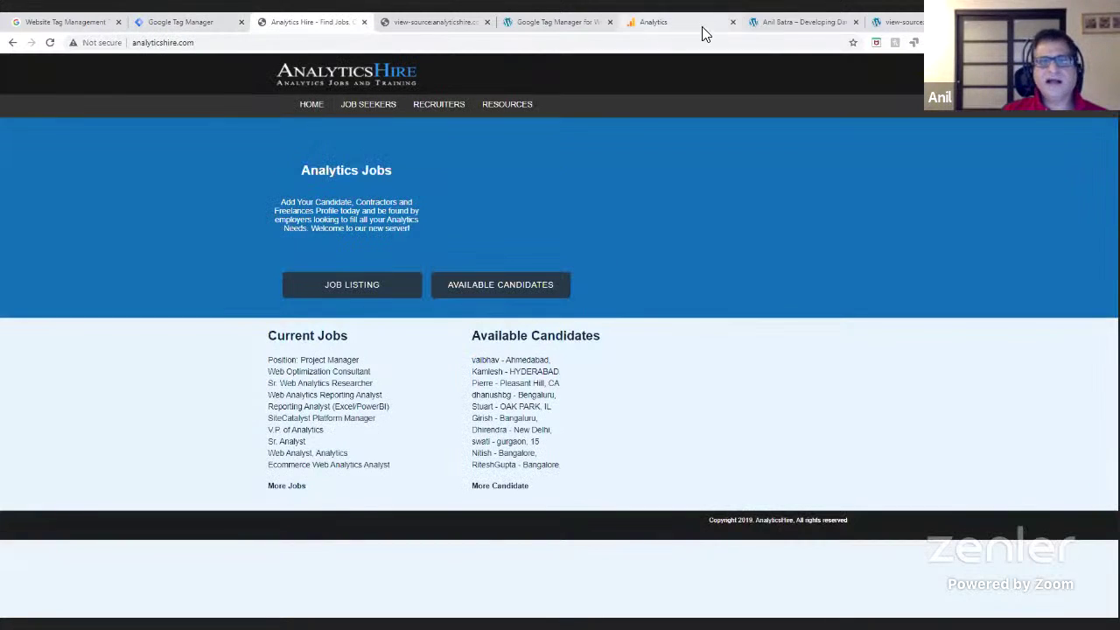
click(827, 26)
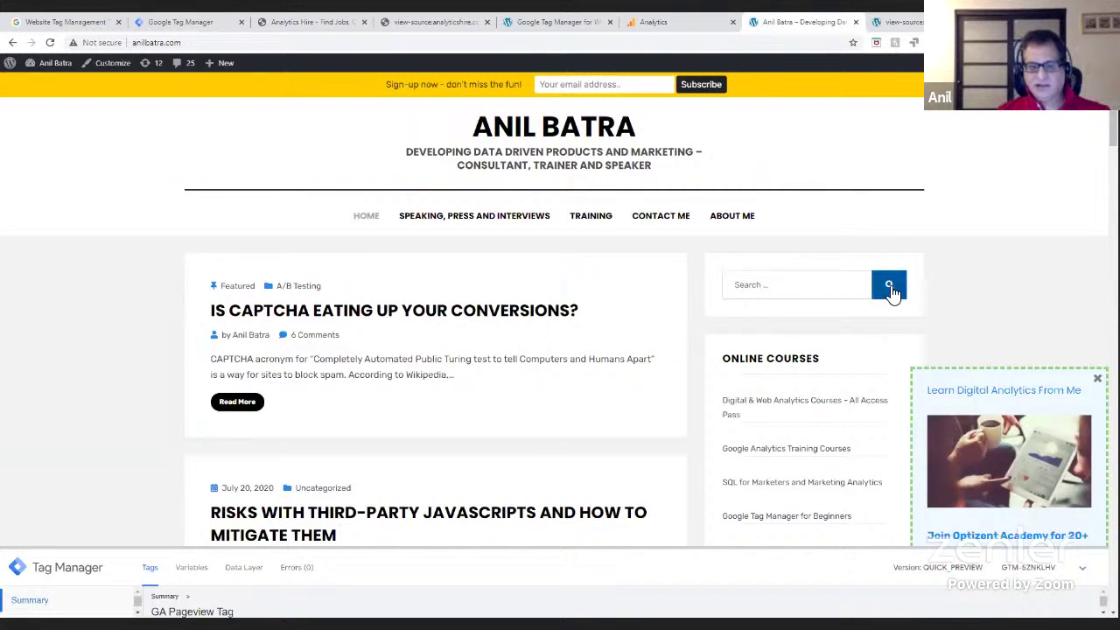
- Reload the site, press its search button, and view the fired Button Tracking tag's details
drag(430, 548, 427, 294)
click(50, 42)
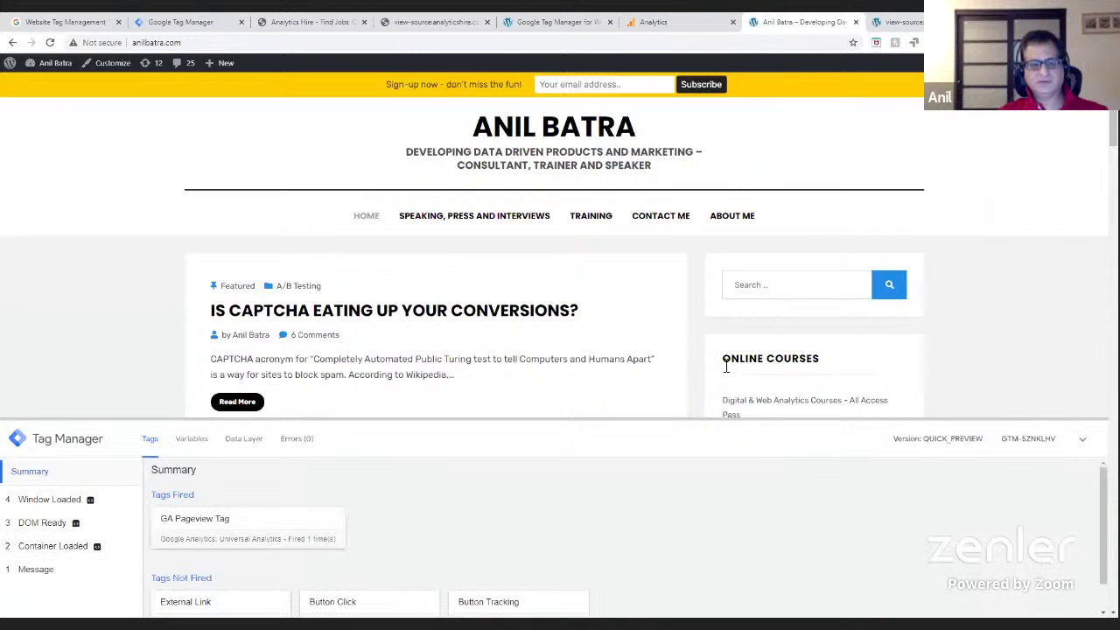
click(889, 285)
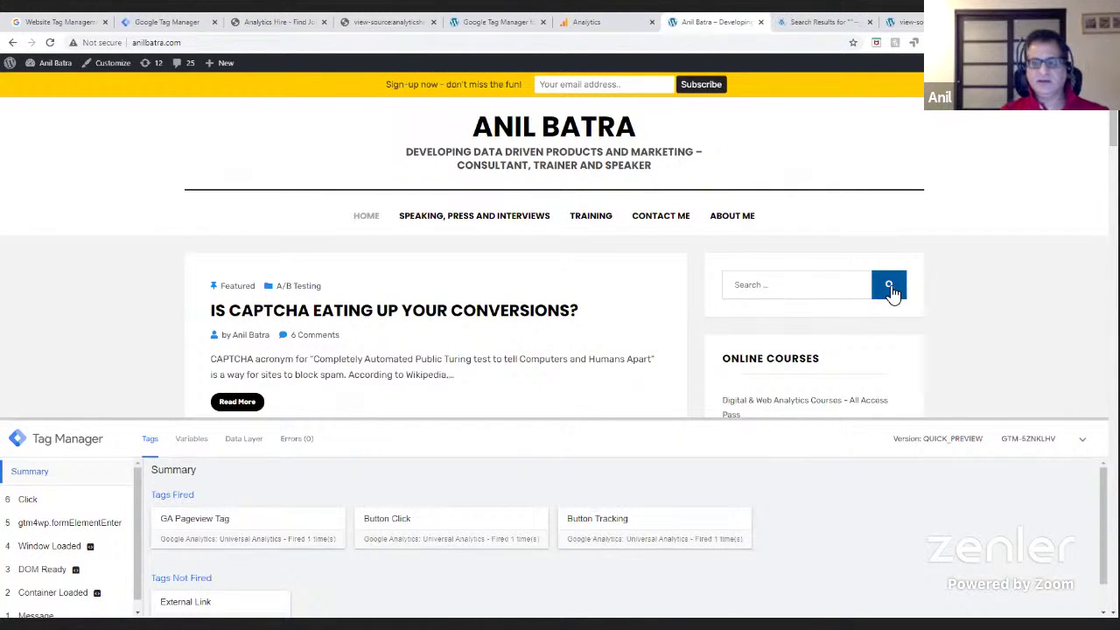
click(581, 542)
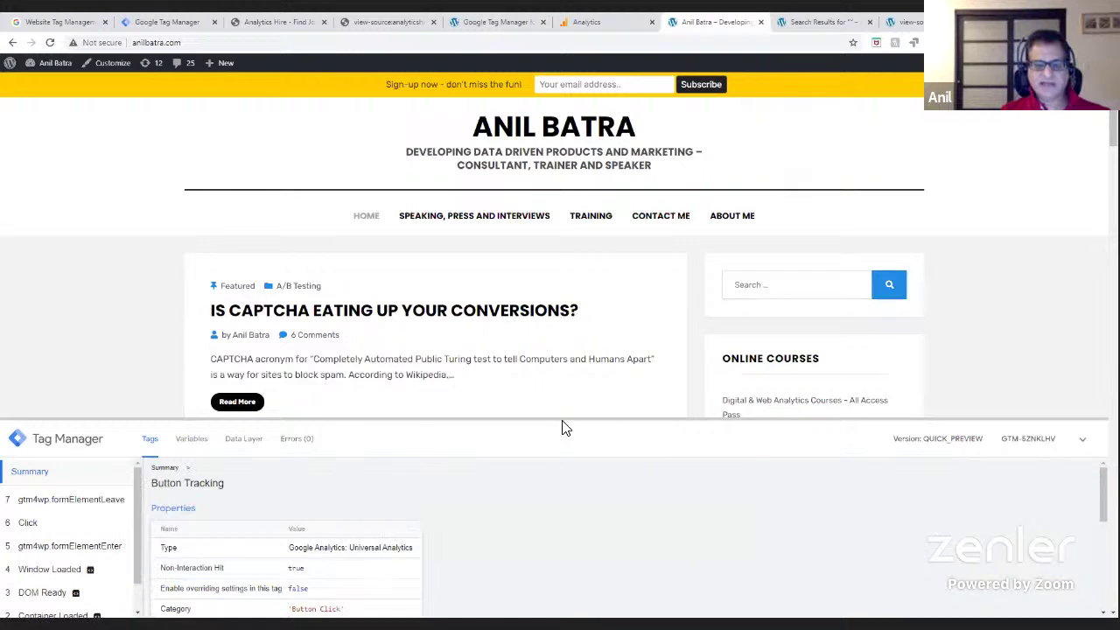
drag(565, 420, 569, 140)
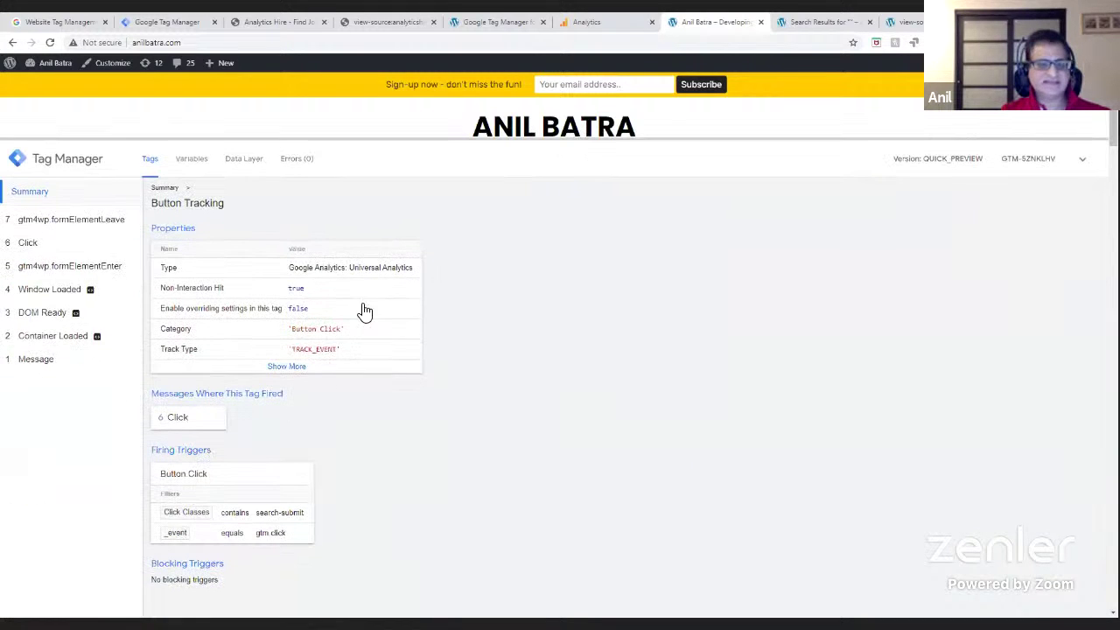
- Expand all of the Button Tracking tag's properties, then go back to the Tag Manager workspace
click(275, 371)
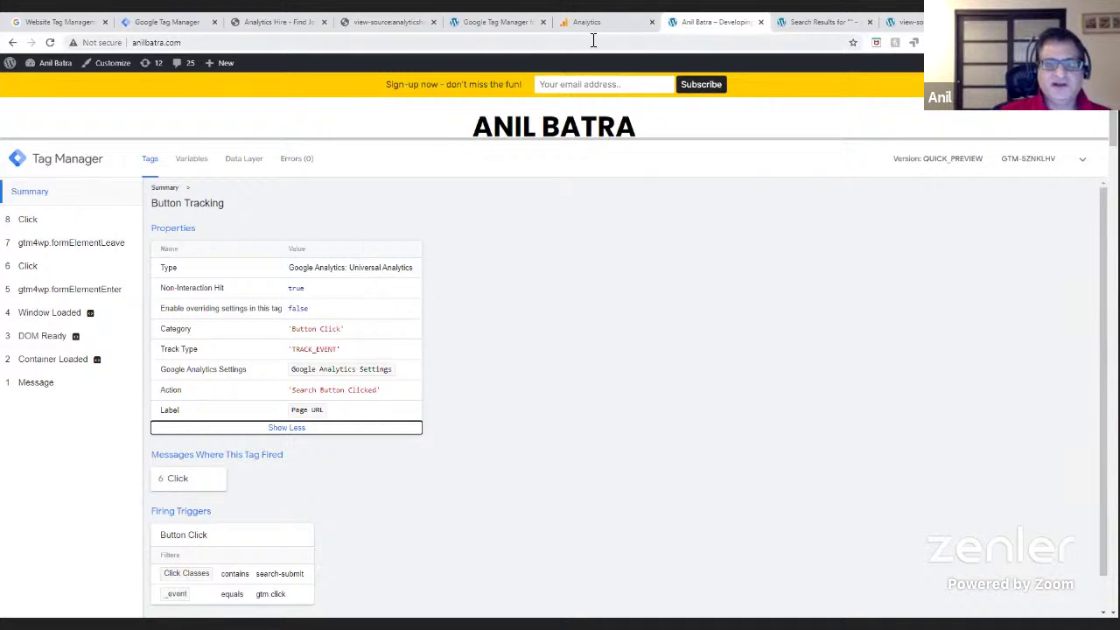
click(179, 24)
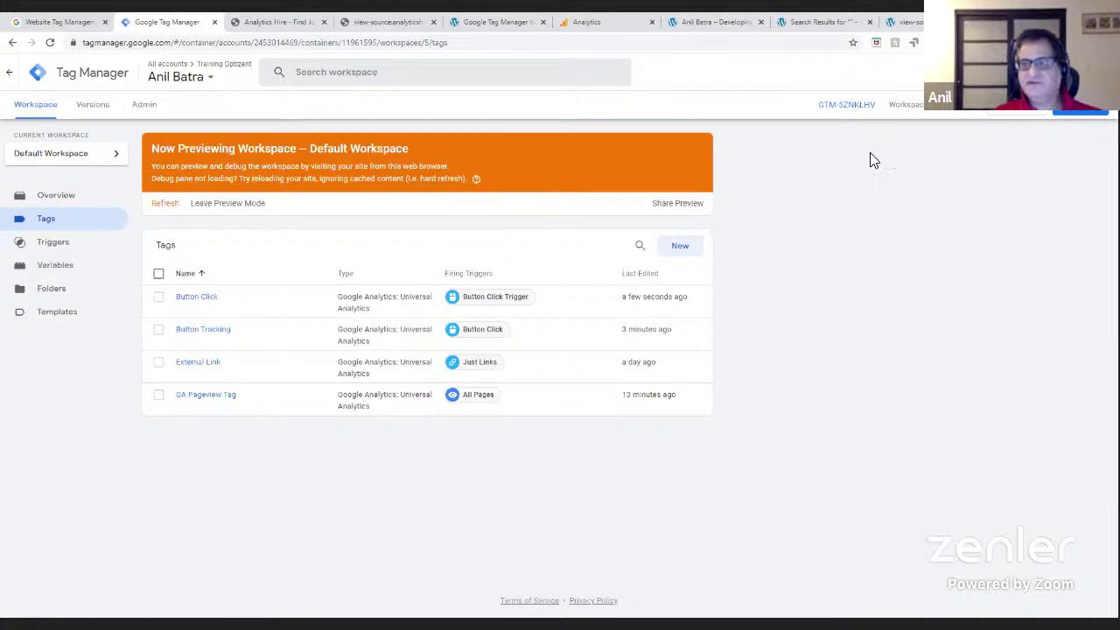
- Name the version 'Page view and button tracking' and describe it 'This is a test in the live class'
click(1085, 115)
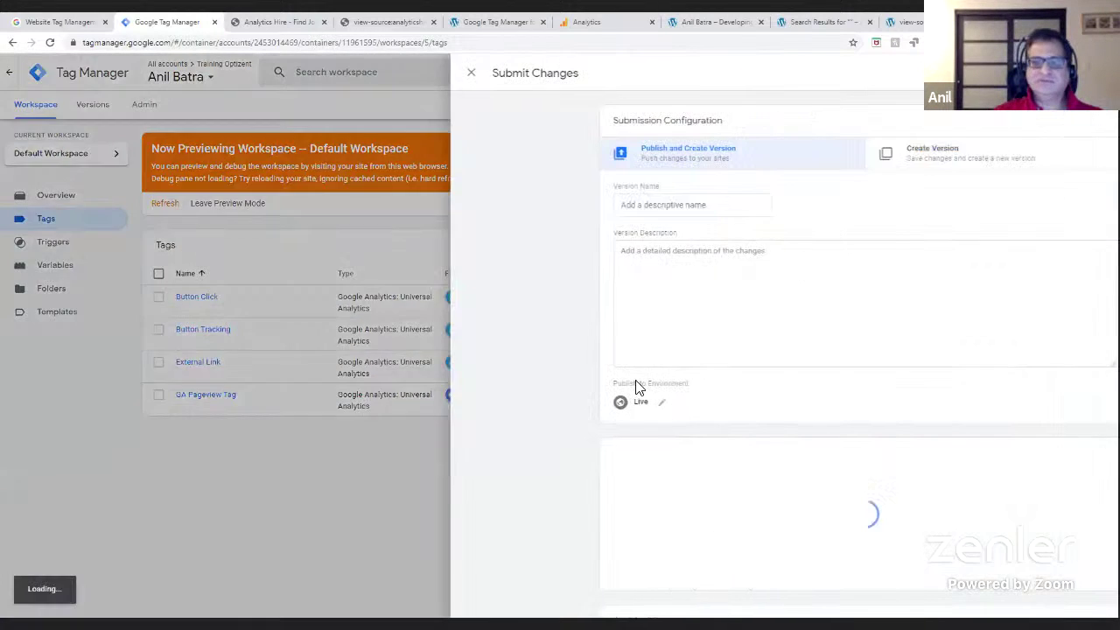
click(476, 207)
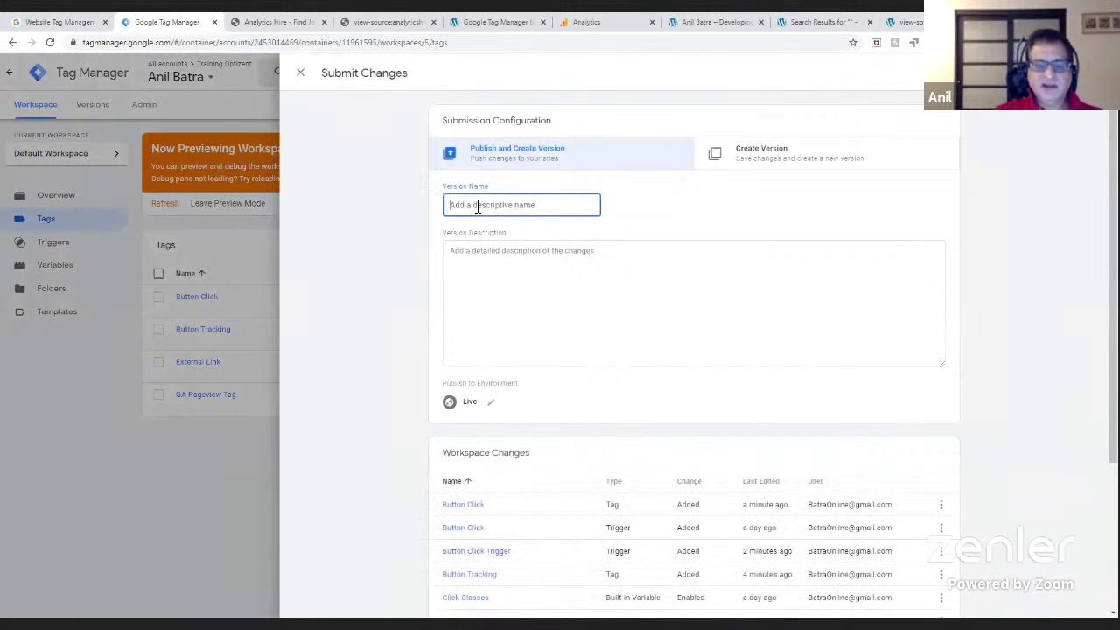
text(Page view and )
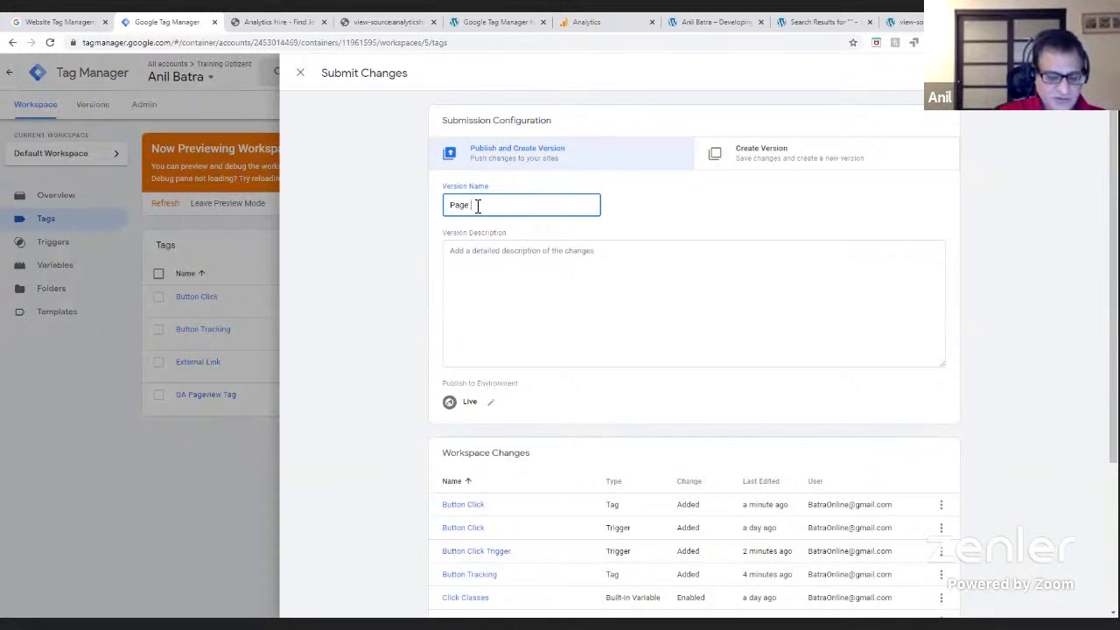
text(button tracking)
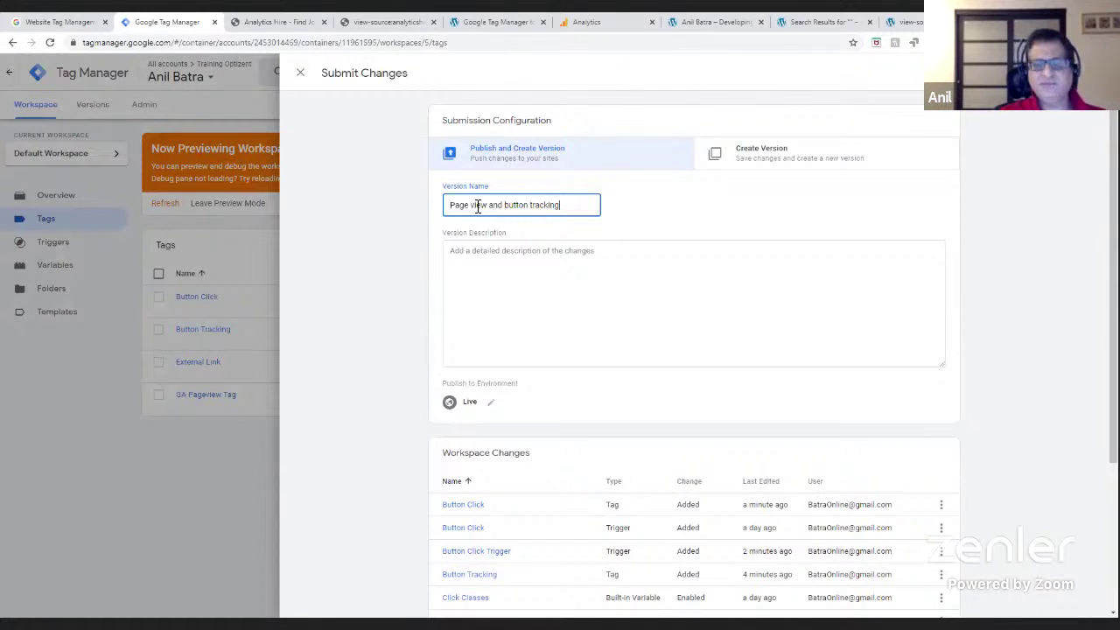
click(542, 271)
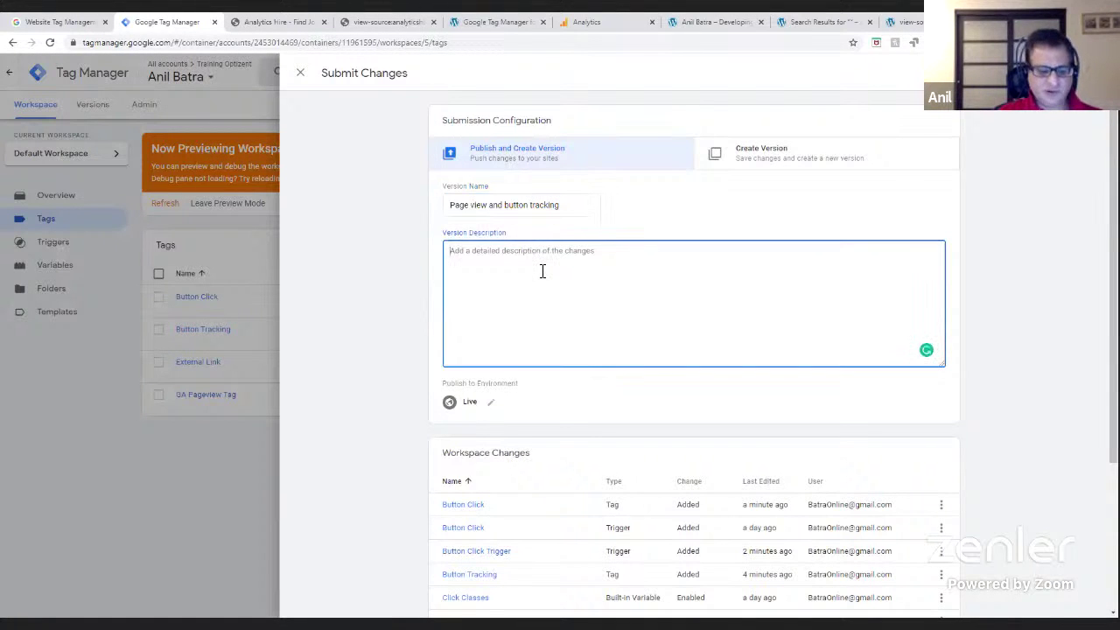
text(This is atest in the live class)
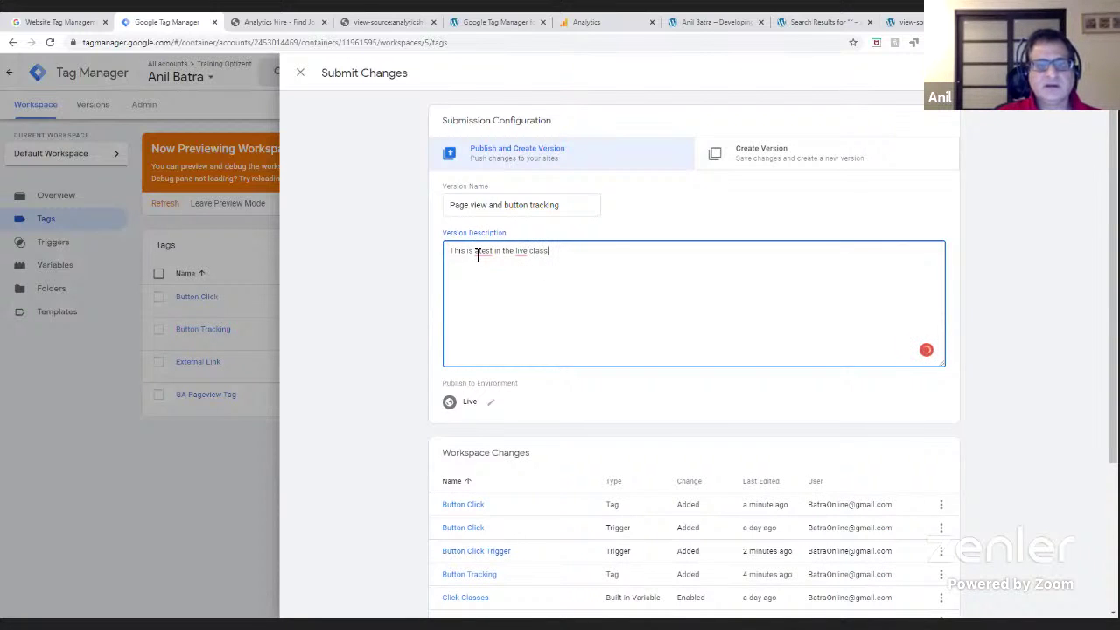
right_click(478, 256)
click(482, 273)
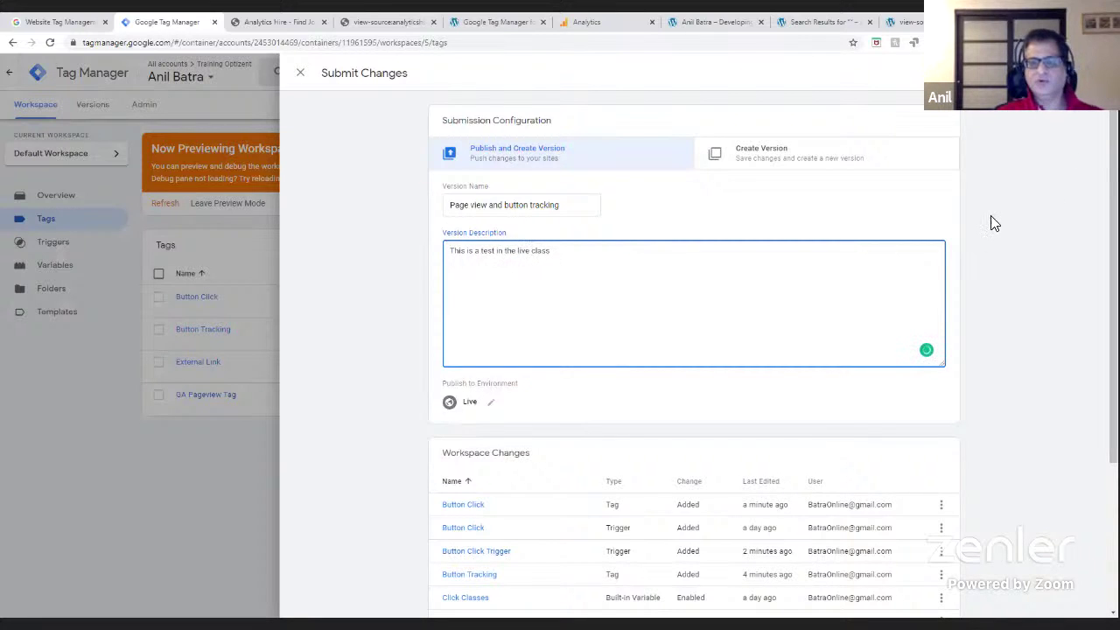
- Publish Version 2 live, review its summary page, and return to the workspace overview
click(1077, 72)
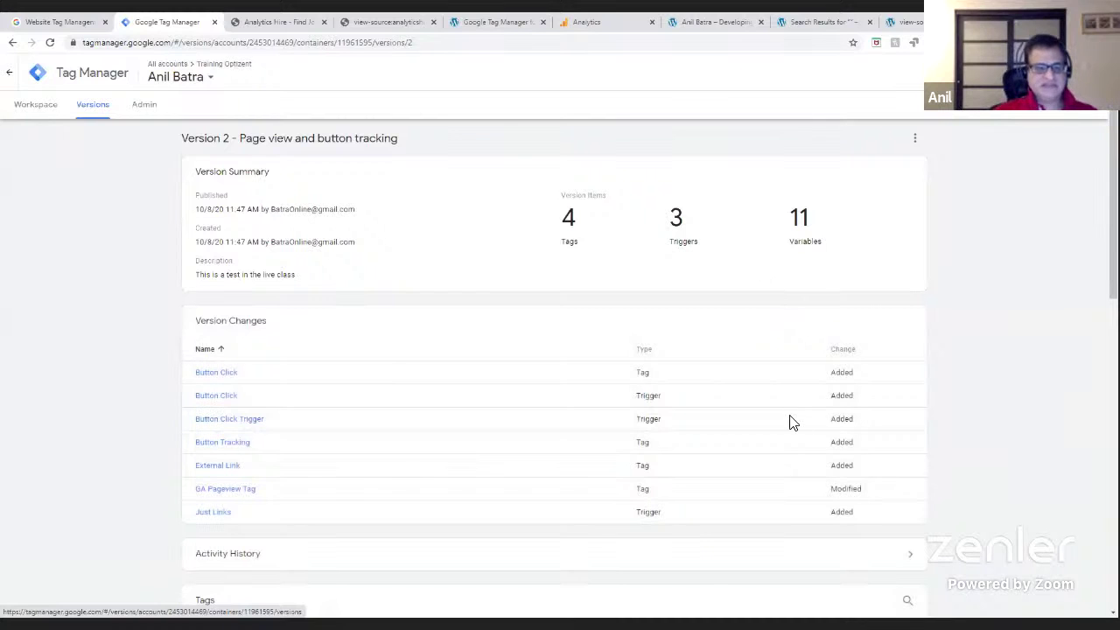
scroll(434, 509, down, 1)
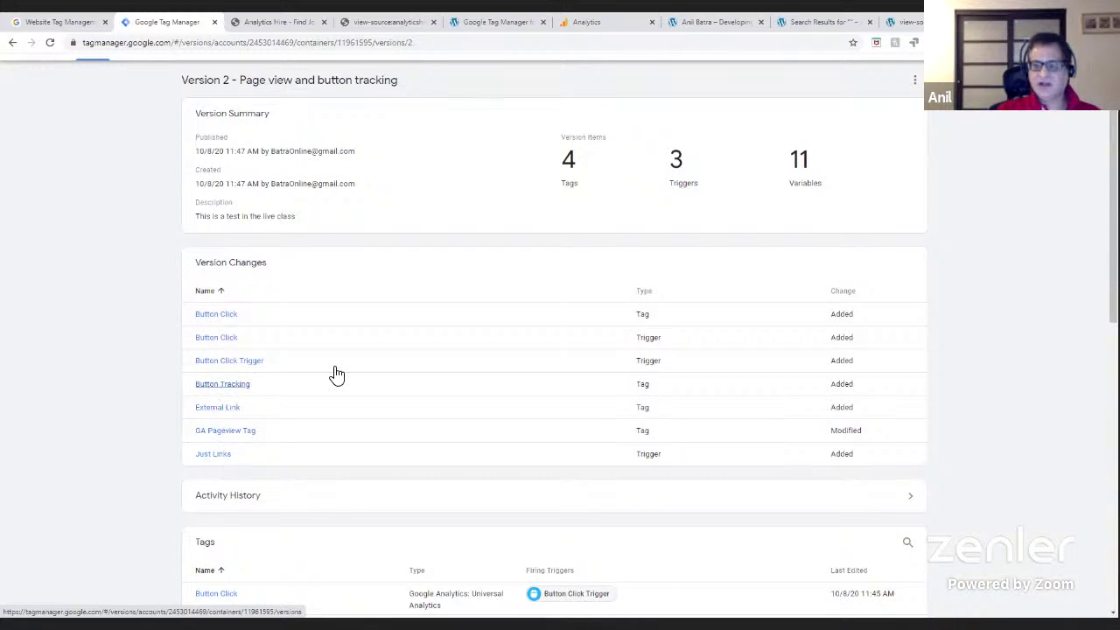
scroll(223, 385, up, 1)
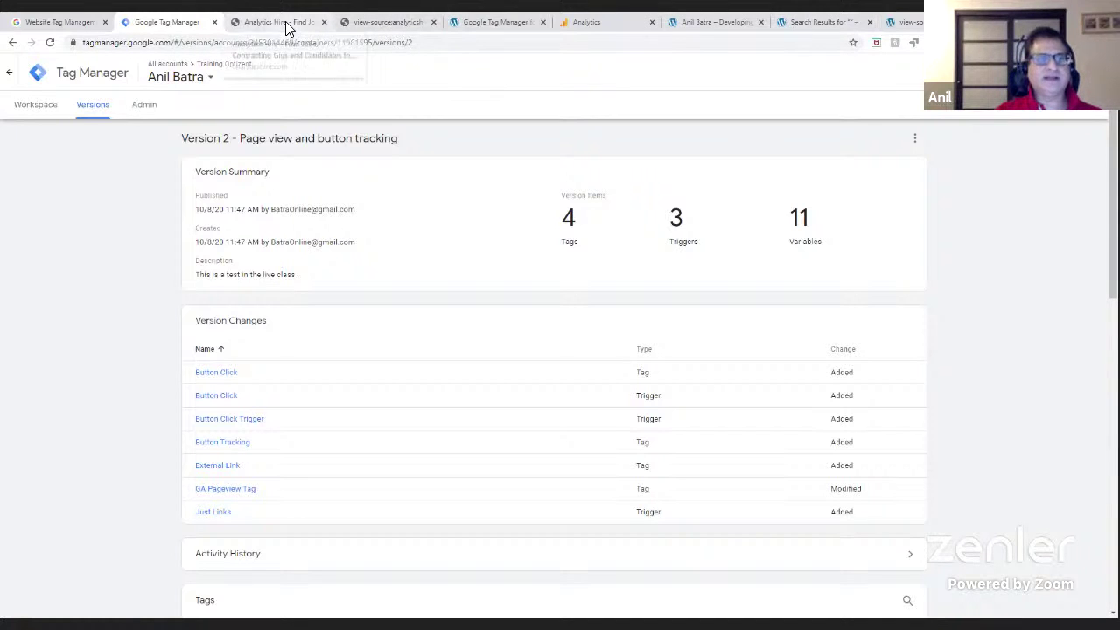
click(33, 106)
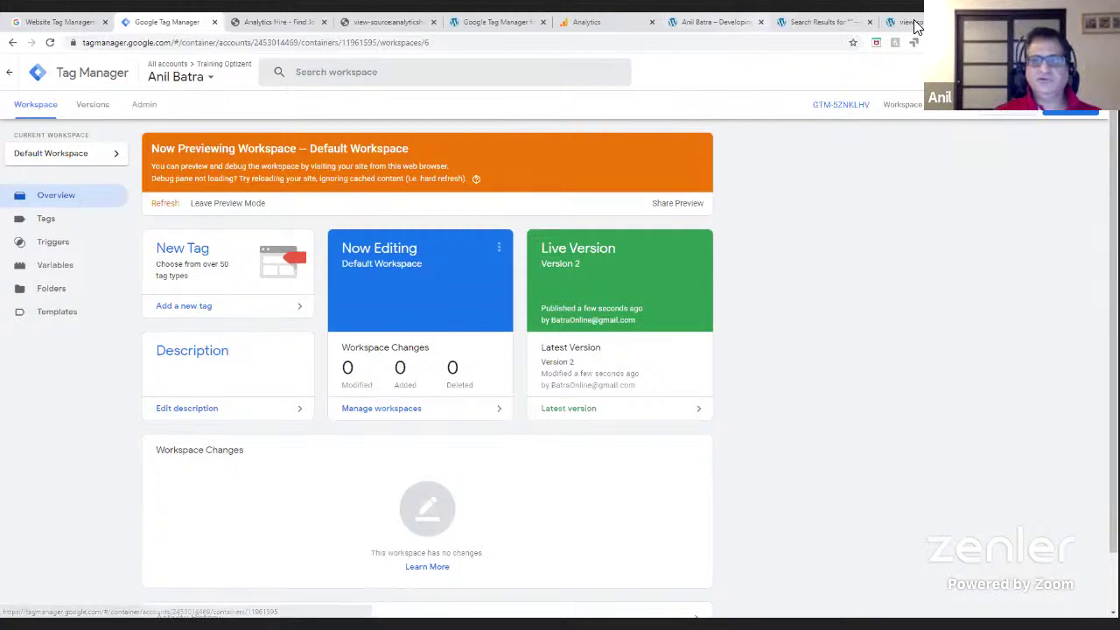
- Switch to anilbatra.com and resize the debug pane to reveal more of the site
click(728, 22)
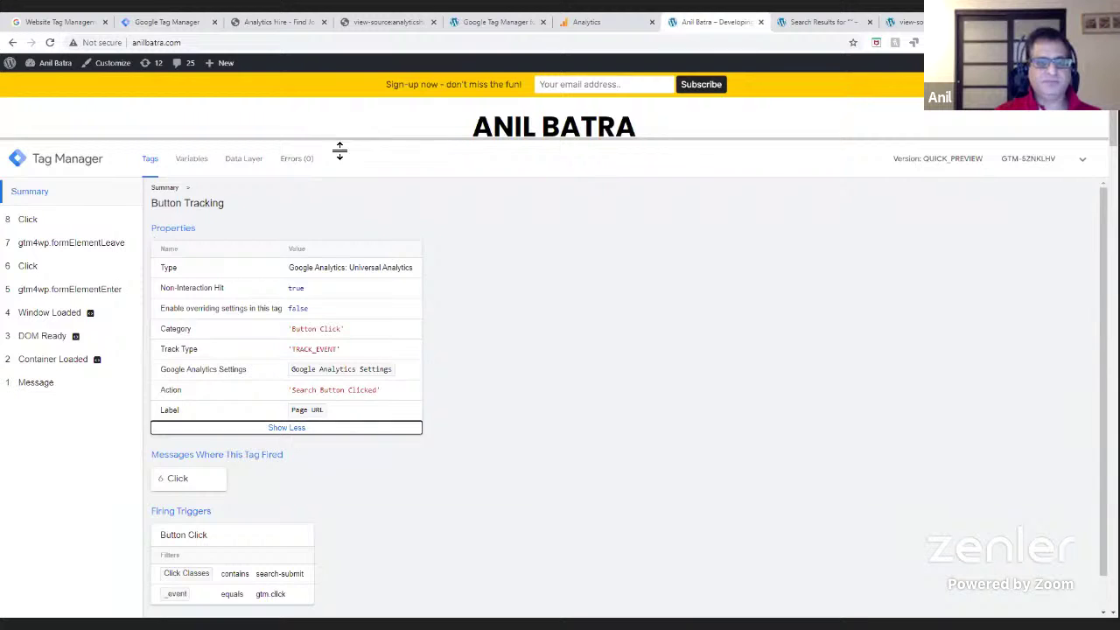
drag(339, 151, 355, 359)
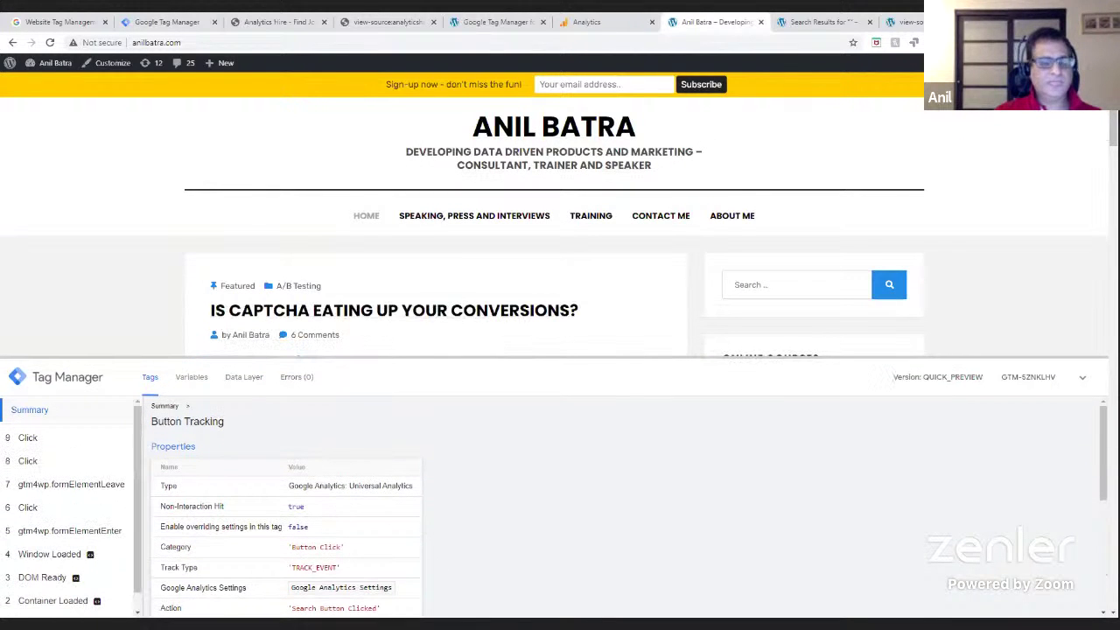
scroll(286, 508, down, 2)
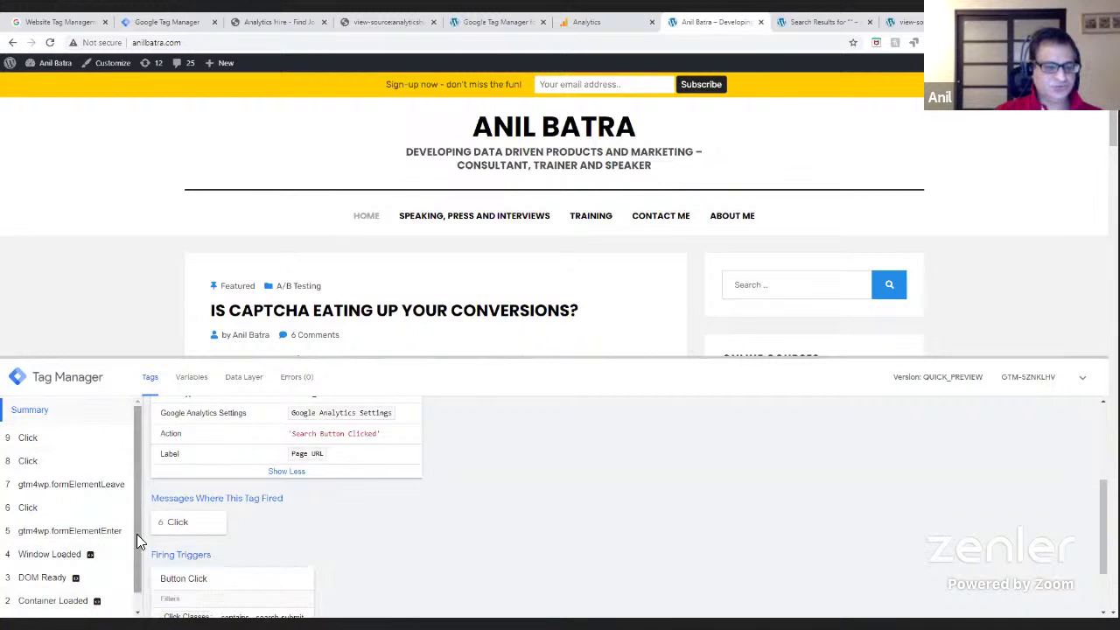
drag(137, 534, 137, 601)
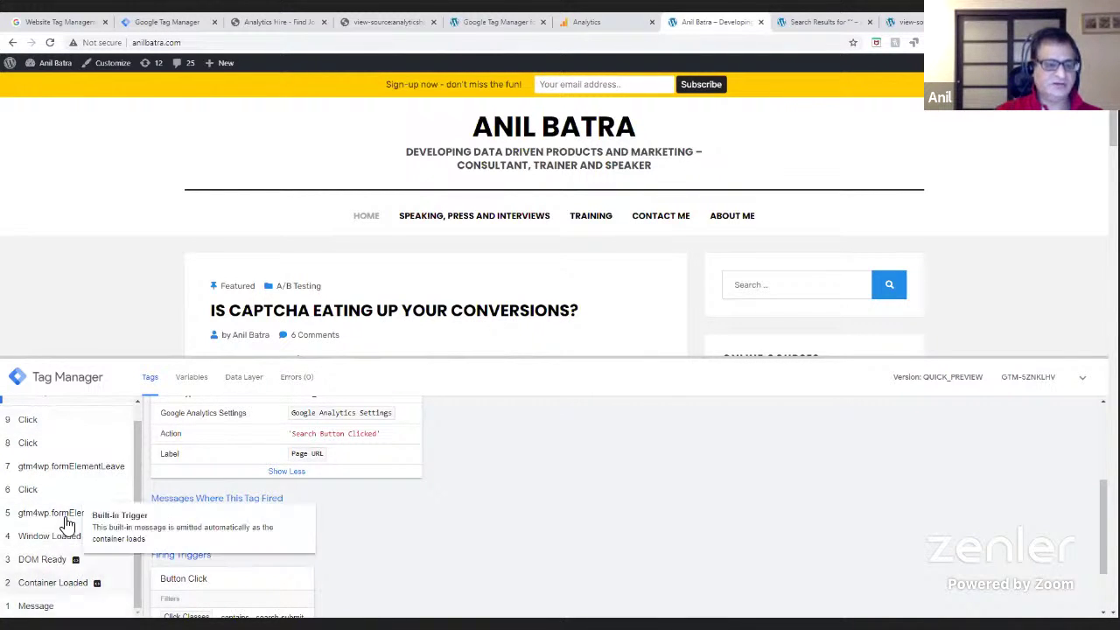
drag(135, 489, 138, 453)
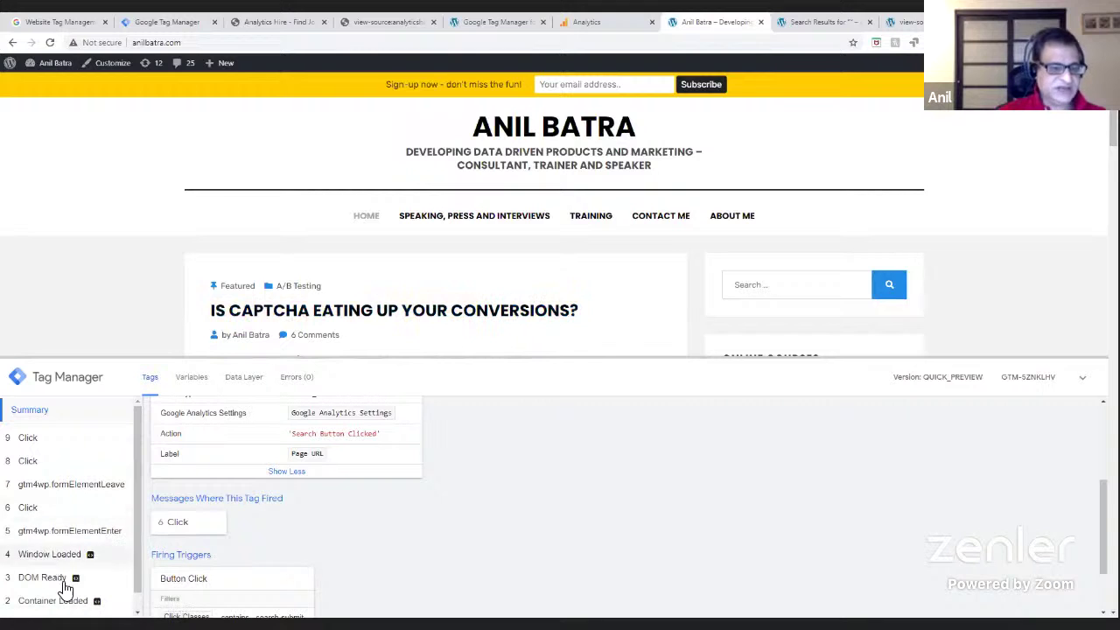
- Check fired tags for events 9, 8, 6, 7 and Window Loaded, then view the Summary
click(25, 442)
click(40, 463)
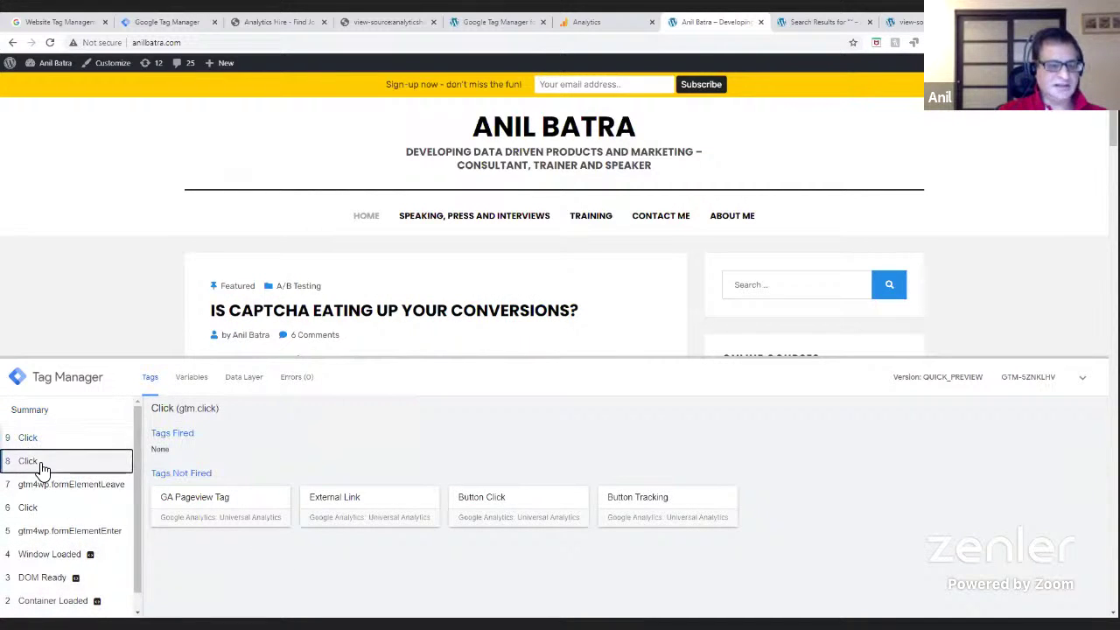
click(40, 515)
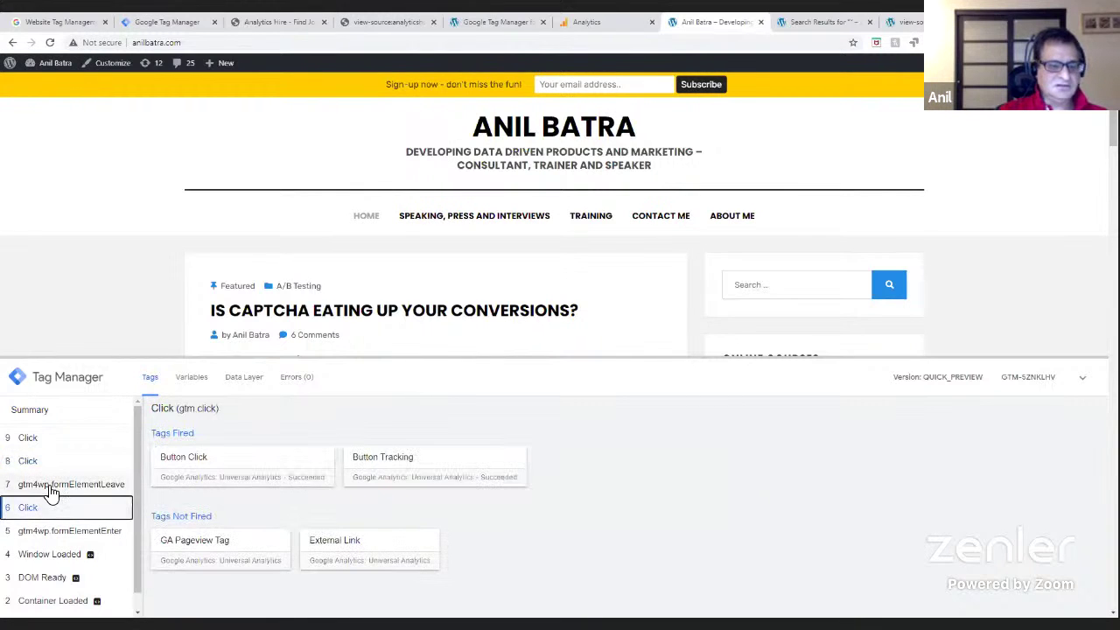
click(51, 490)
click(61, 555)
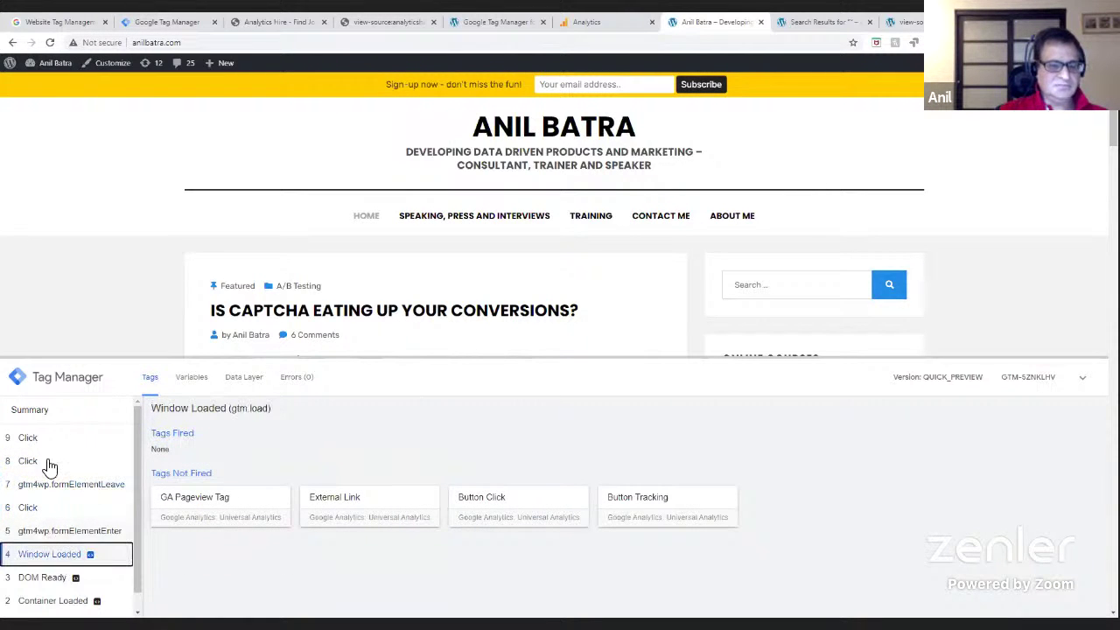
click(36, 413)
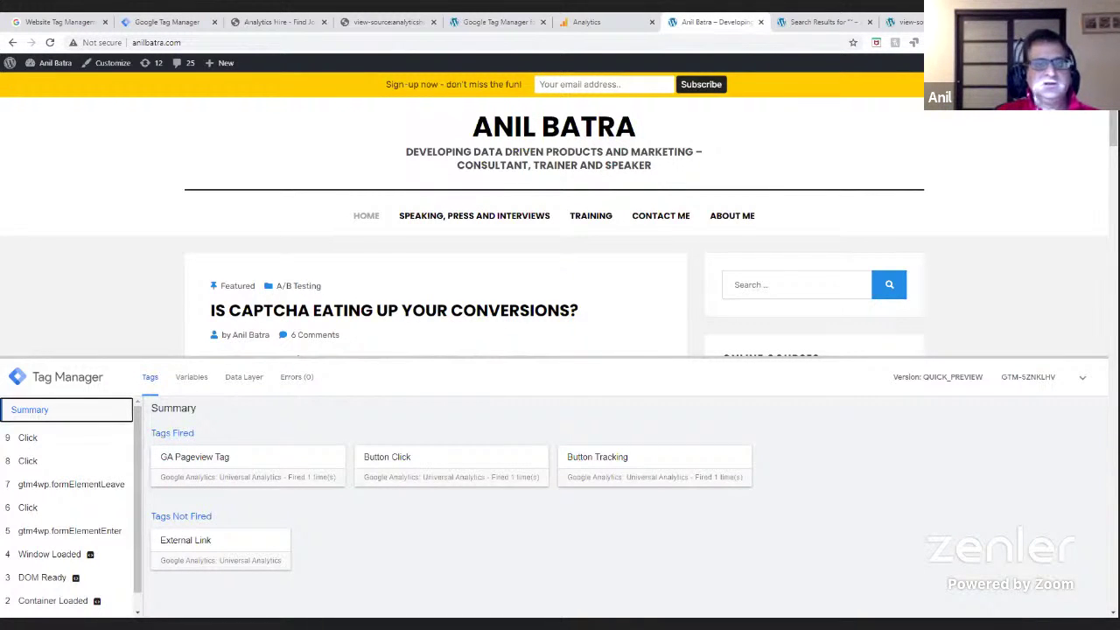
- Follow anilbatra.com's TRAINING menu link to record a link click, then switch to Google Analytics
click(156, 24)
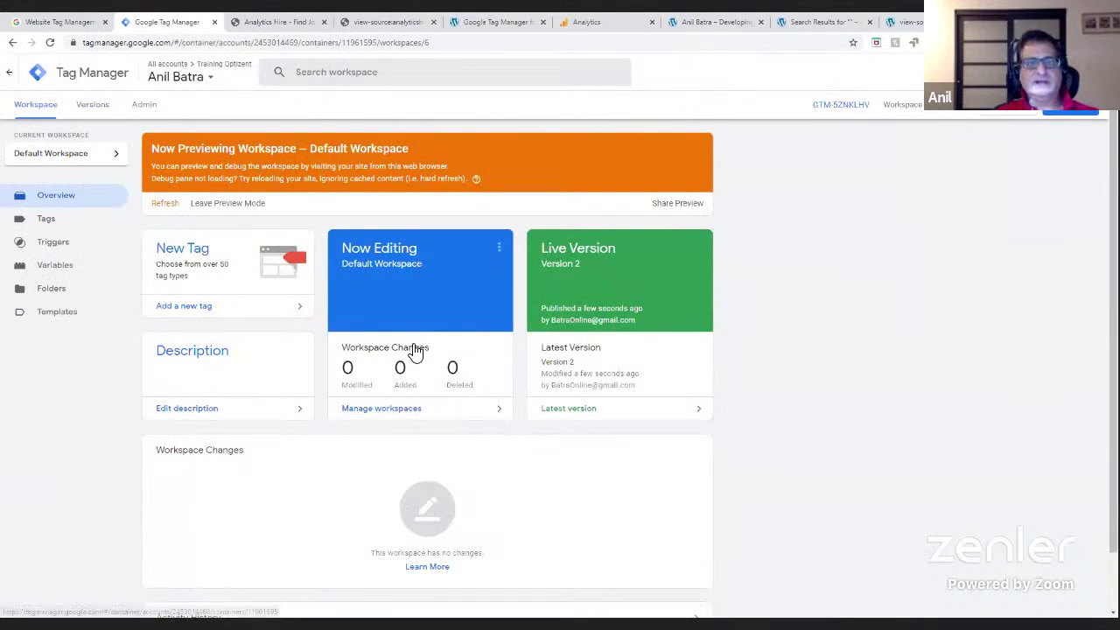
click(256, 26)
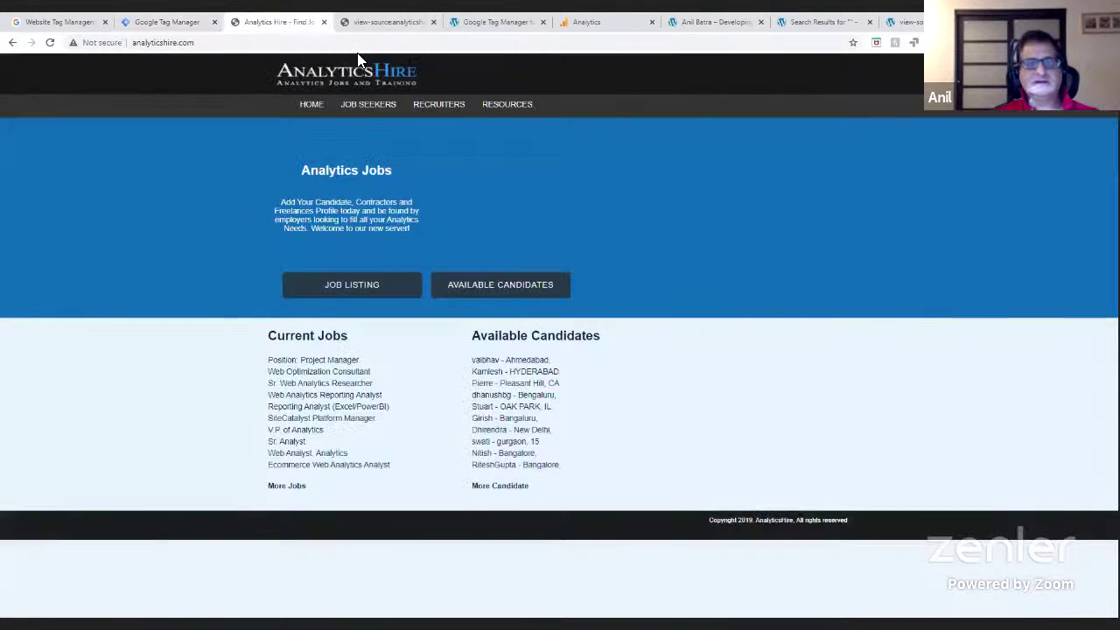
click(691, 21)
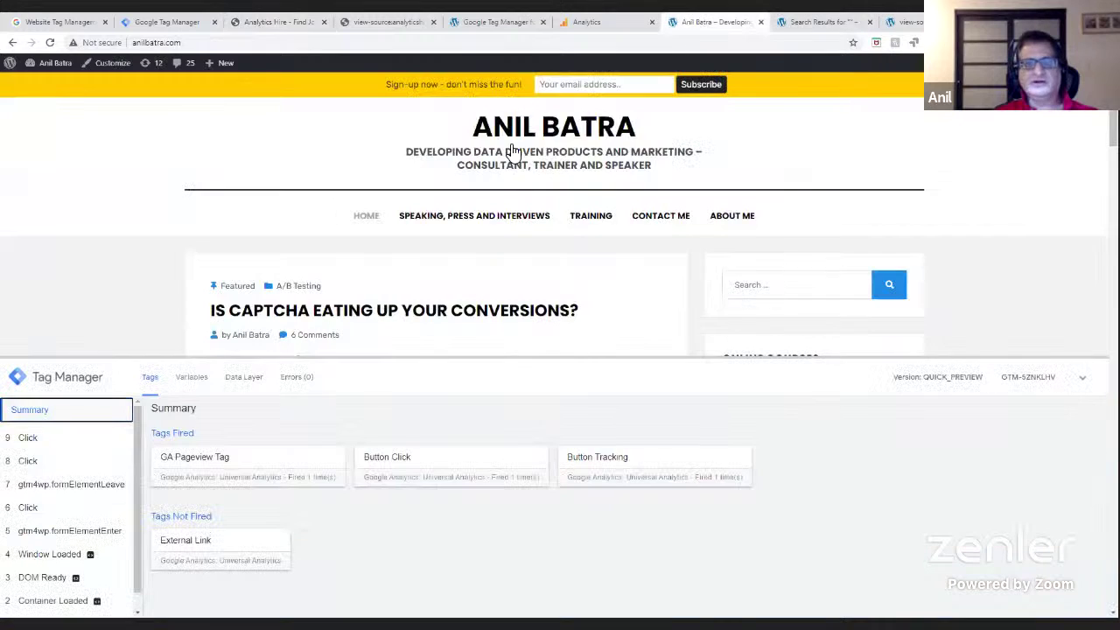
click(592, 221)
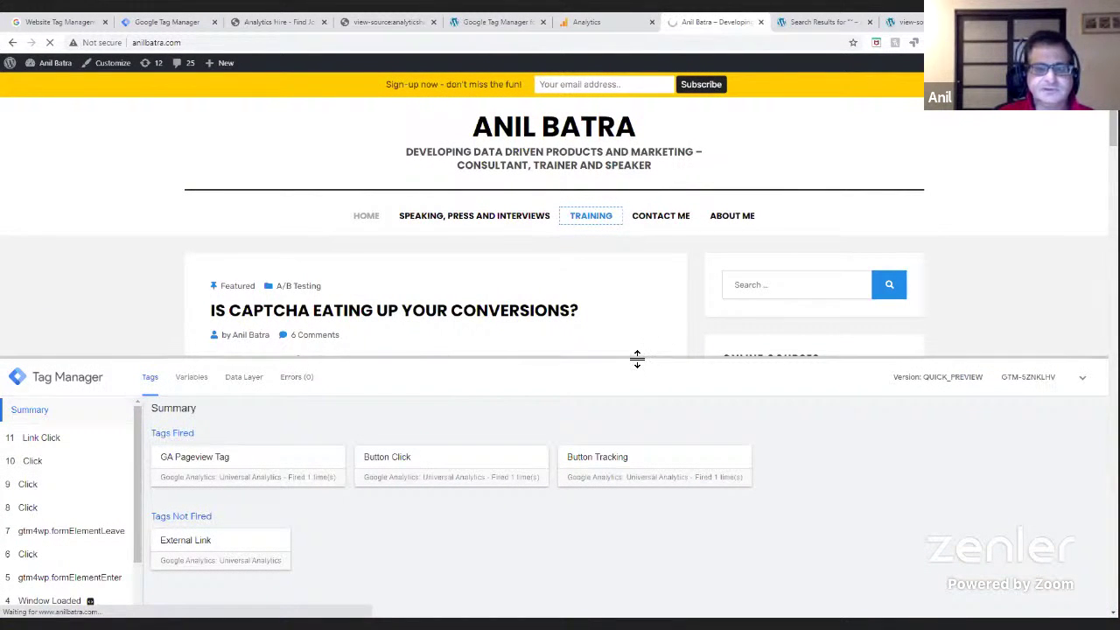
drag(637, 359, 639, 497)
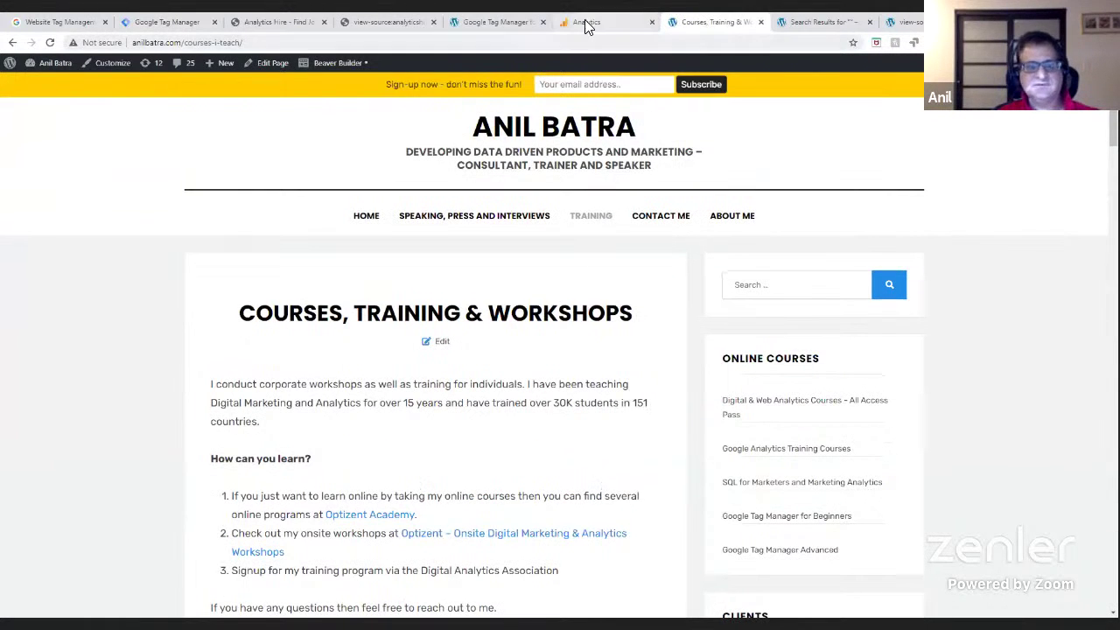
click(587, 25)
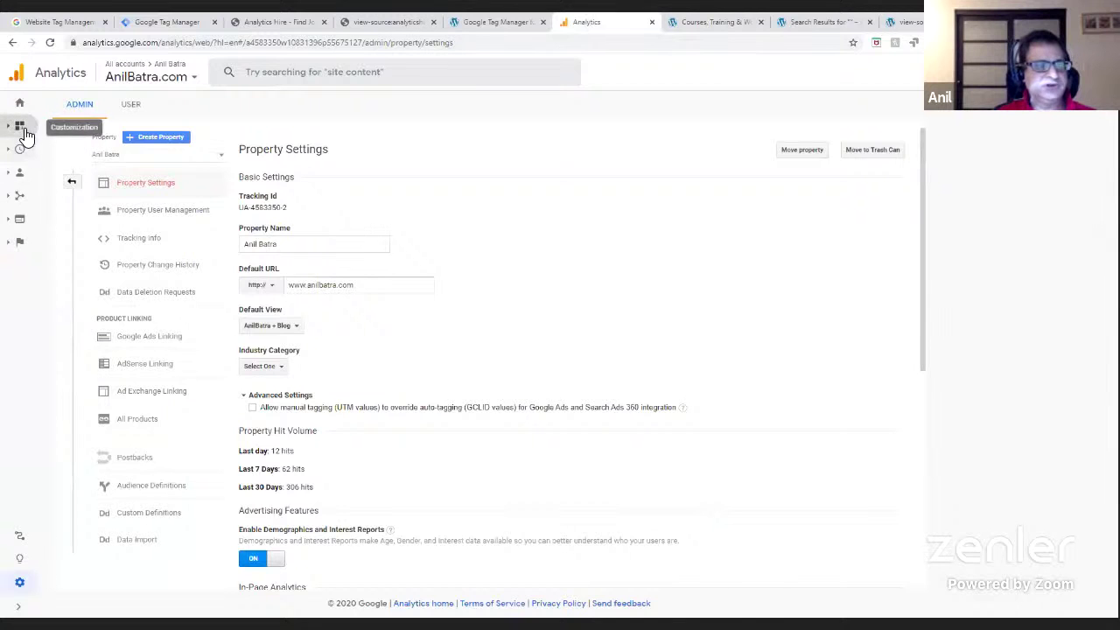
- Open the Realtime Overview report (0 active users), then return to the Courses, Training & Workshops page
click(27, 133)
click(52, 255)
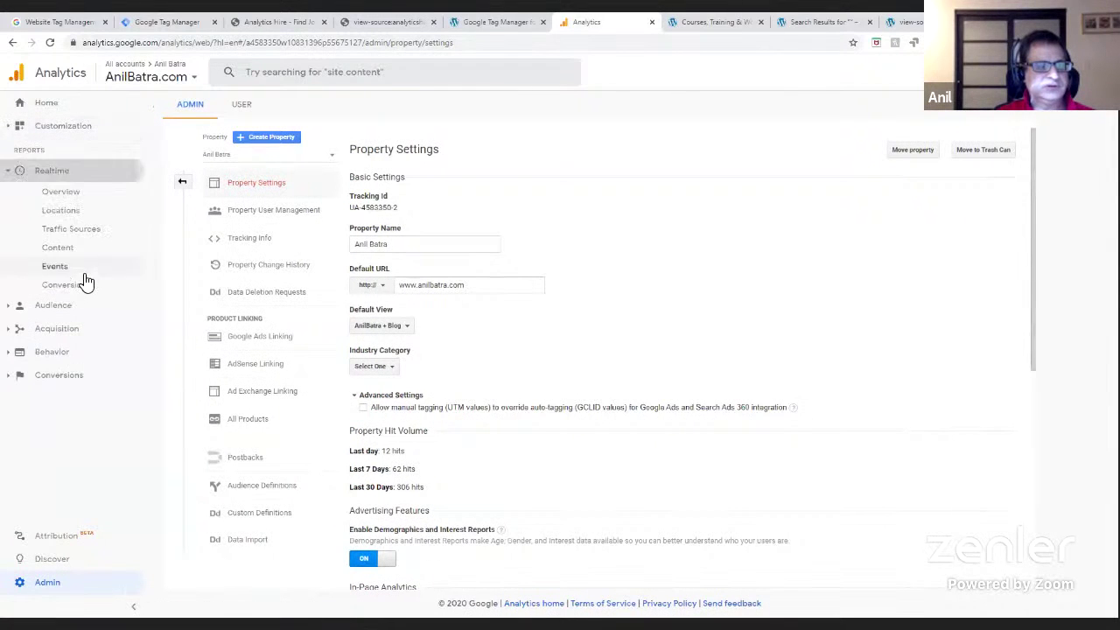
click(63, 196)
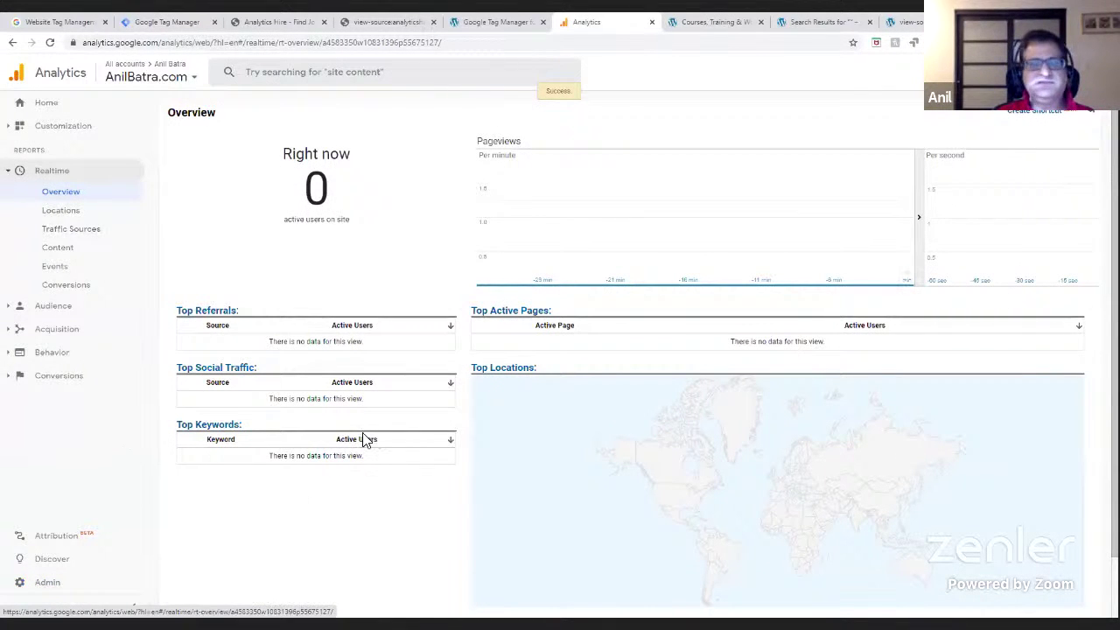
click(713, 22)
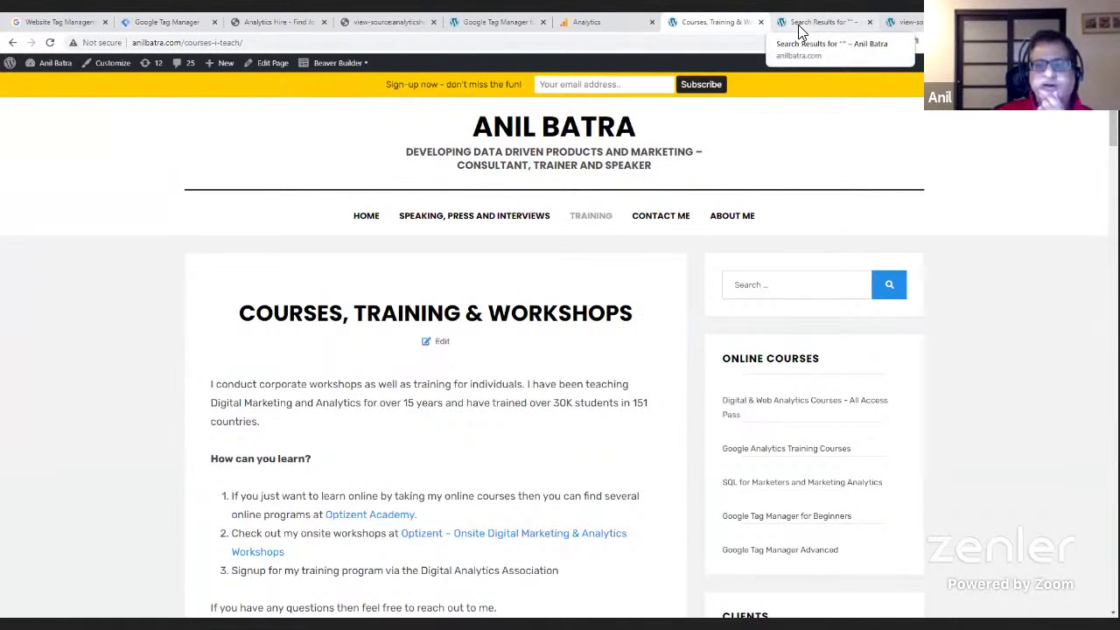
- Follow the Optizent Academy link on the courses page to test link tracking, then return to Tag Manager
scroll(488, 472, down, 1)
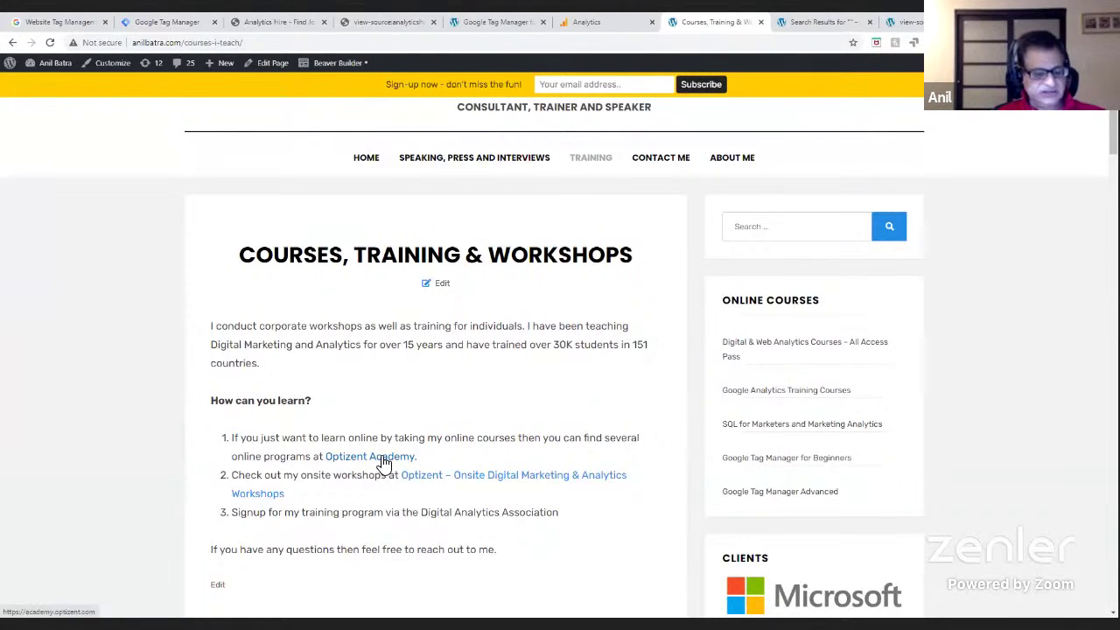
click(383, 464)
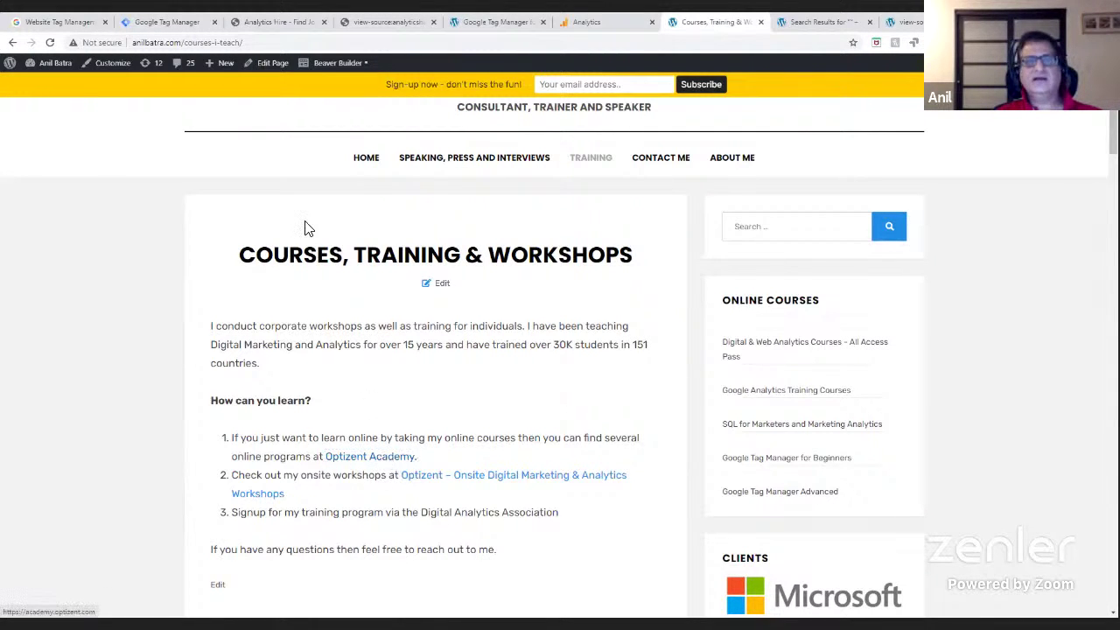
click(179, 26)
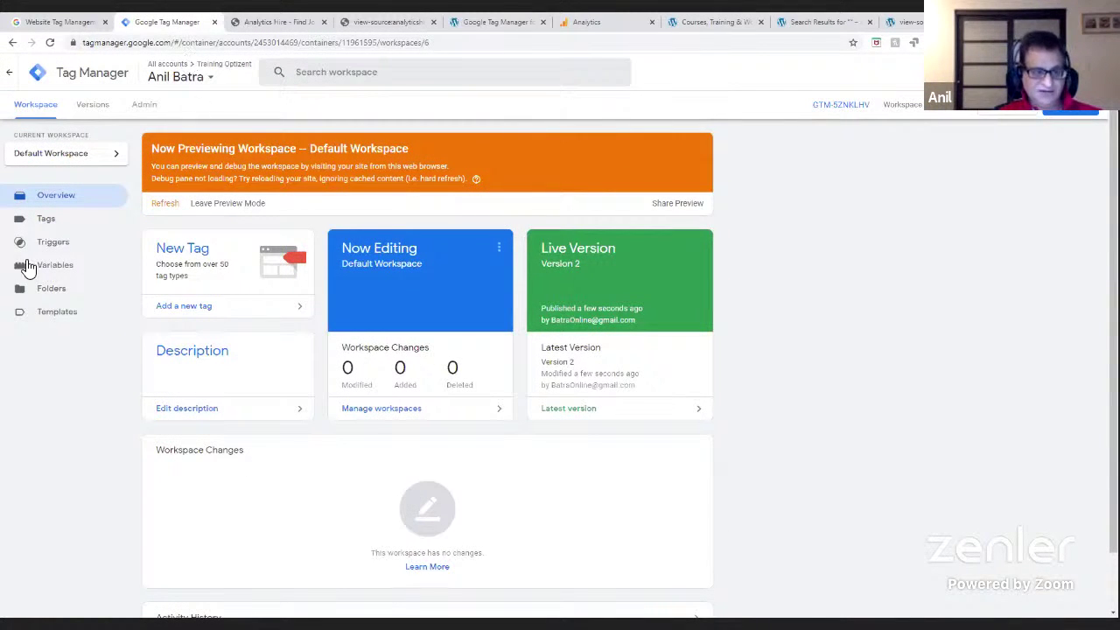
- Inspect the External Link tag and its Just Links trigger, then close both panels
click(68, 224)
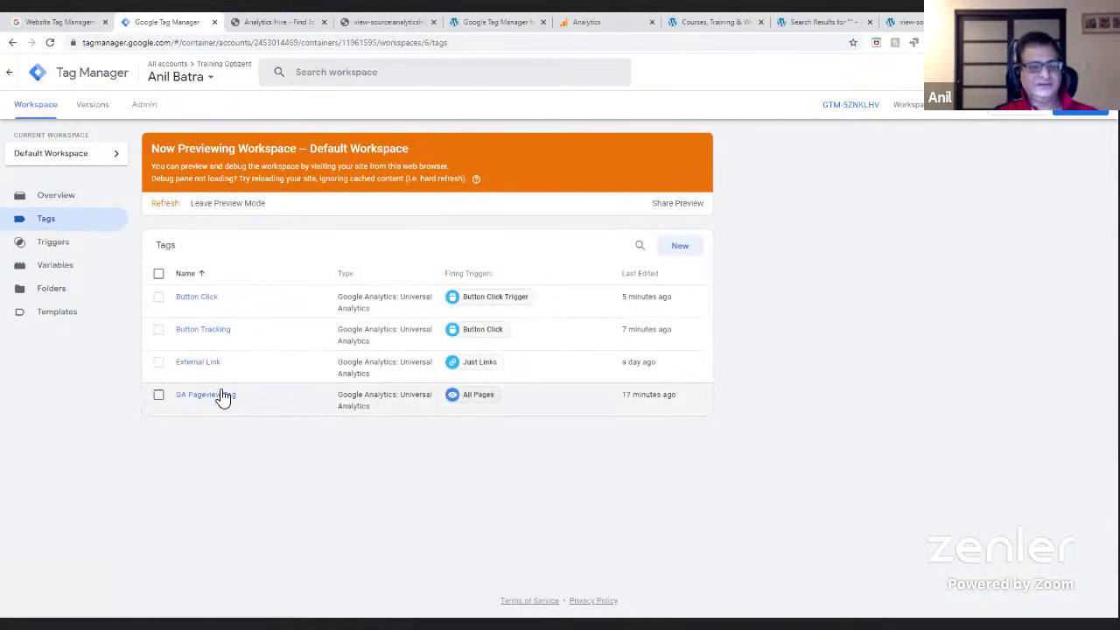
click(210, 372)
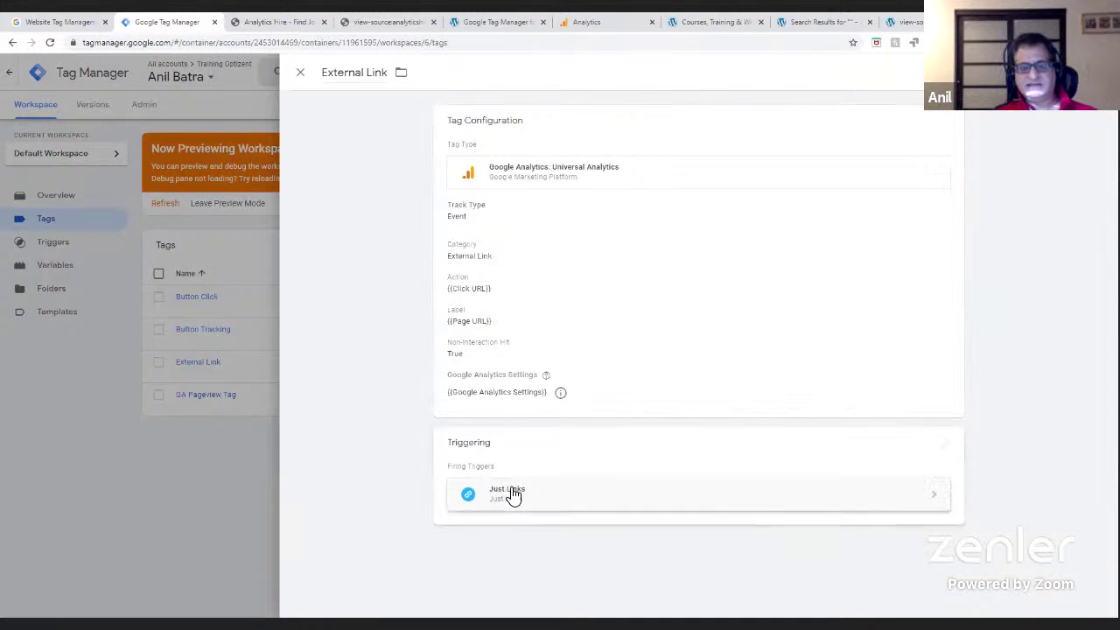
click(518, 495)
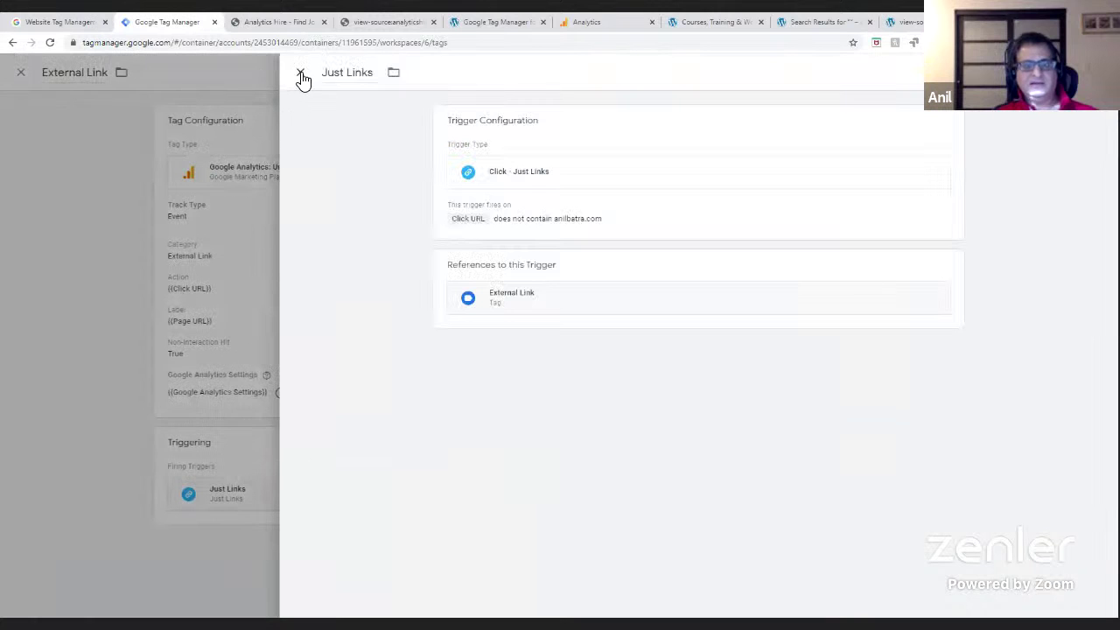
click(301, 76)
click(300, 73)
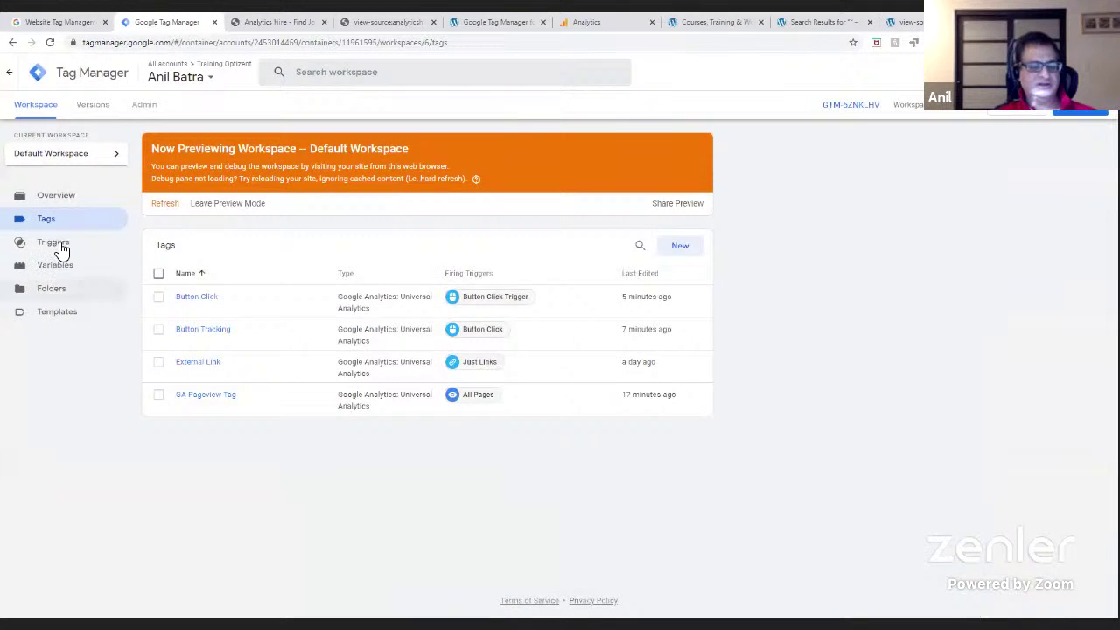
- Open the Just Links trigger from the Triggers list to edit its Click URL condition
click(54, 243)
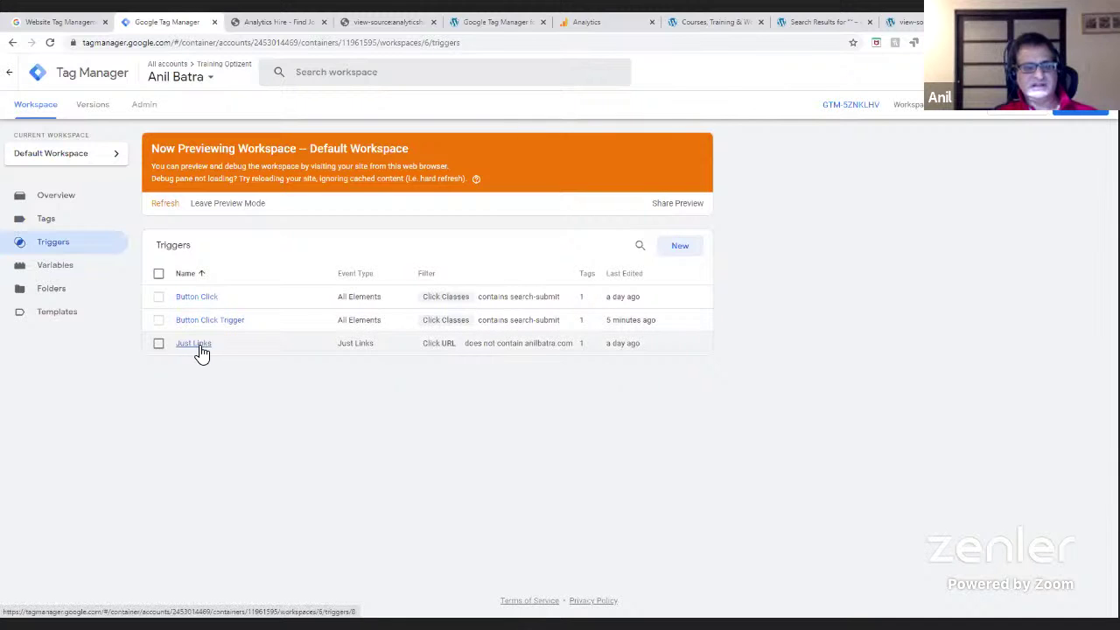
click(194, 344)
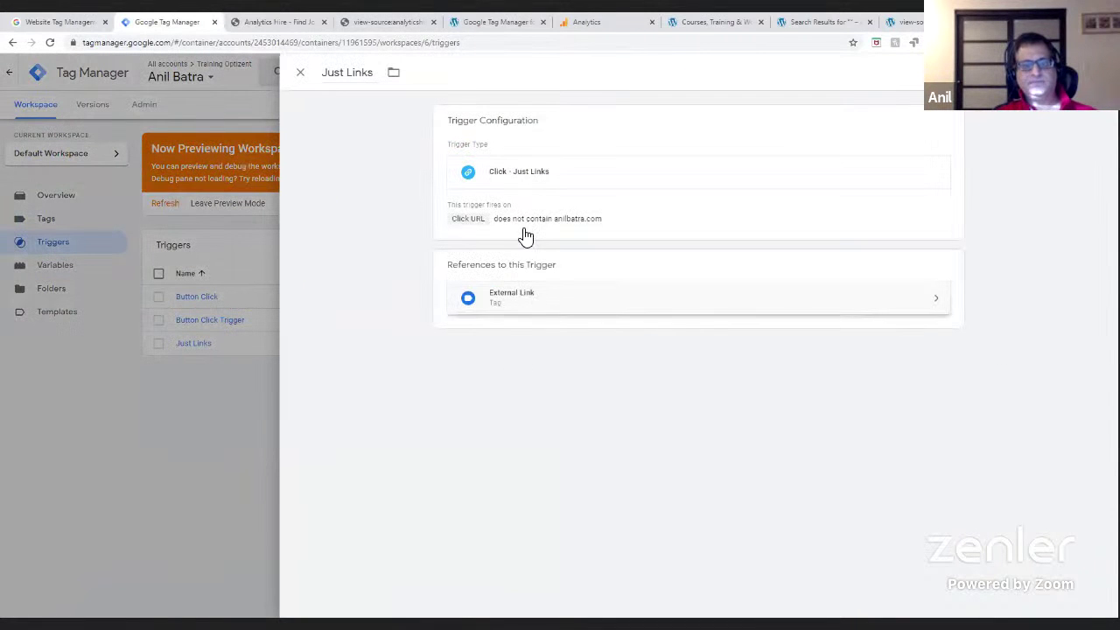
click(528, 229)
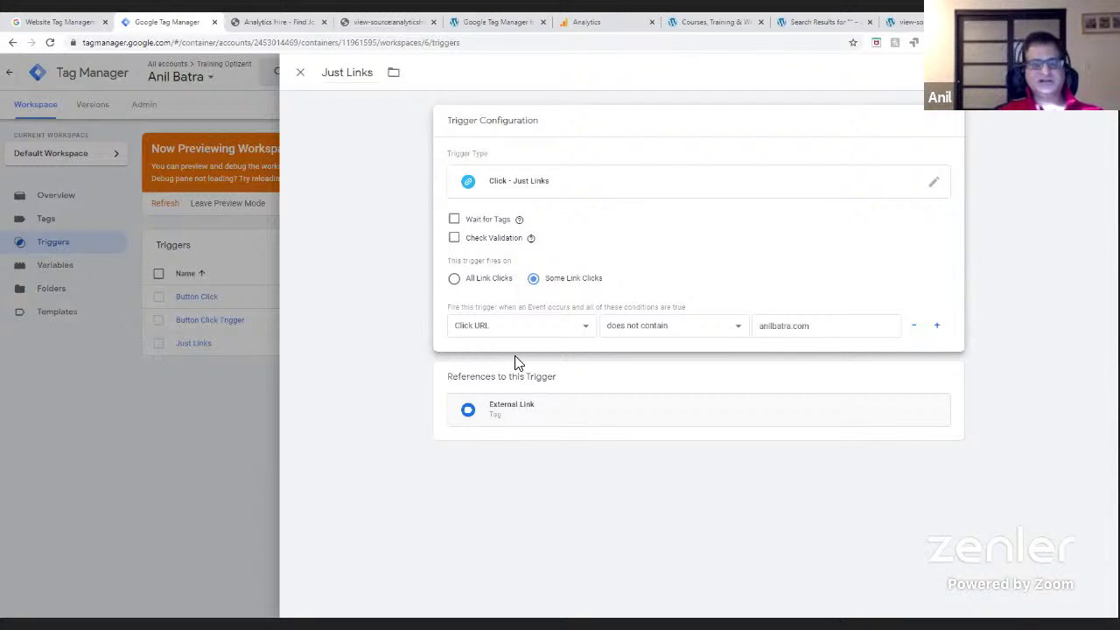
- Close the Just Links trigger editor without saving any changes
click(300, 74)
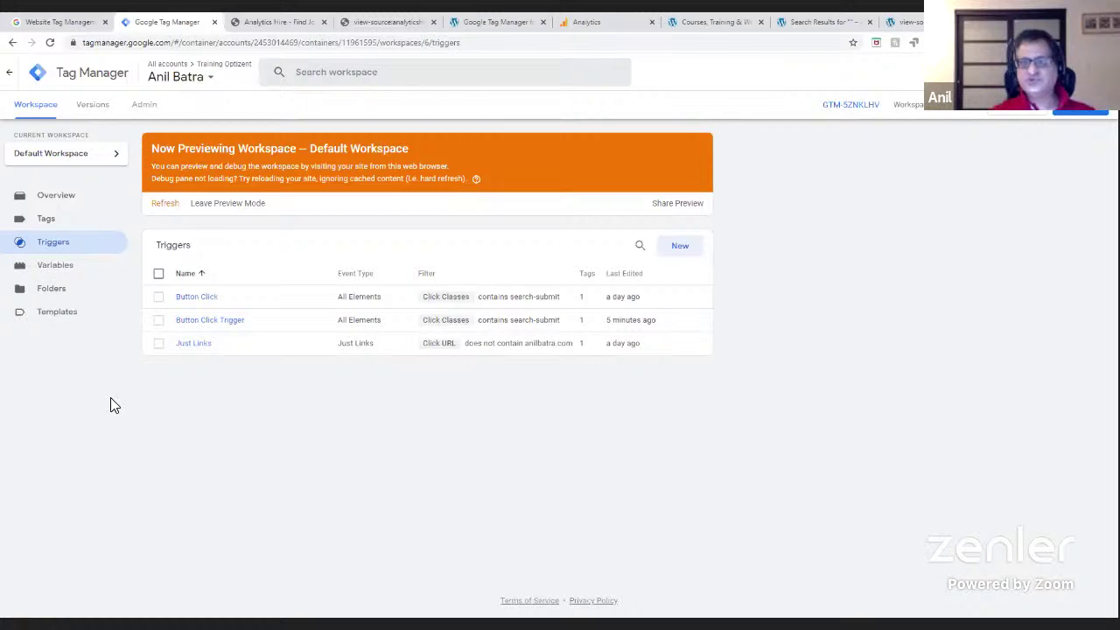
- View the Analytics Hire page source, then return to the anilbatra.com page source
click(370, 26)
click(276, 26)
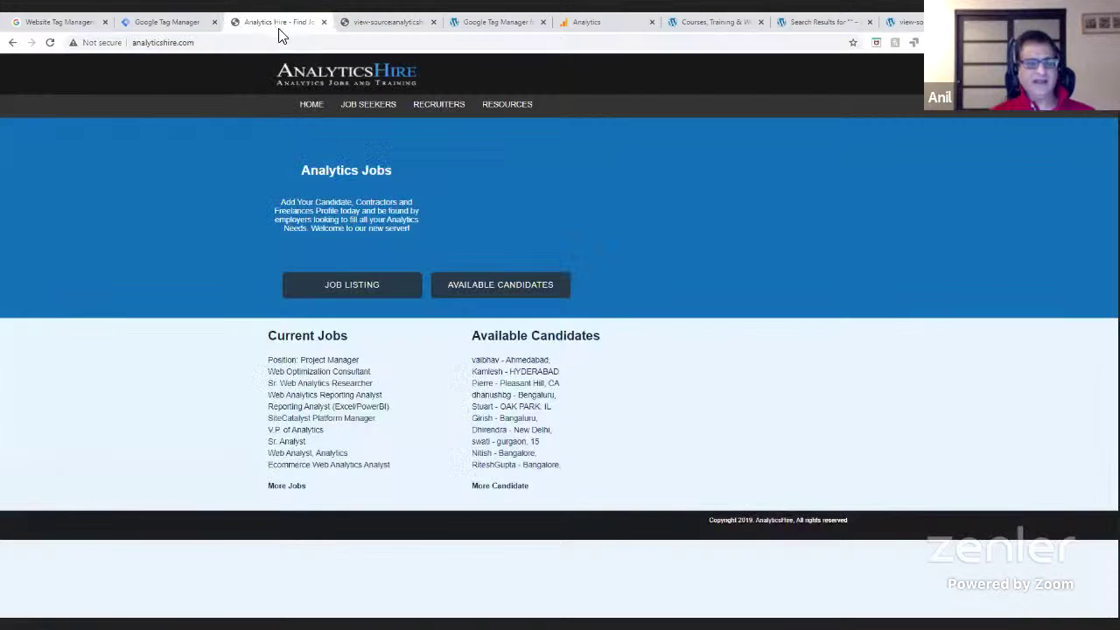
right_click(89, 346)
click(161, 522)
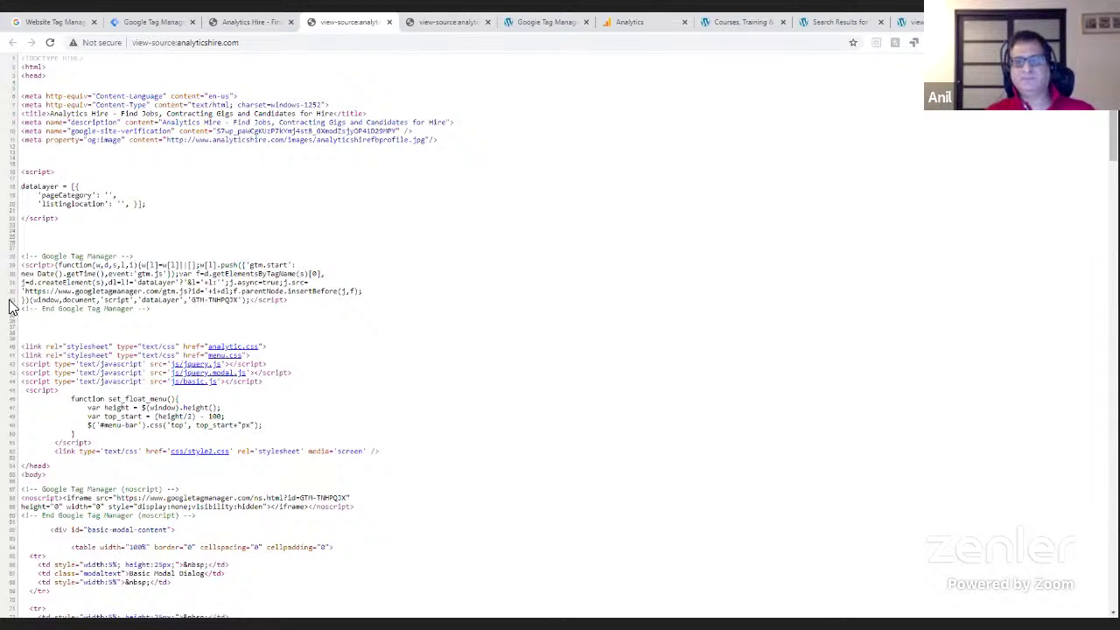
click(840, 22)
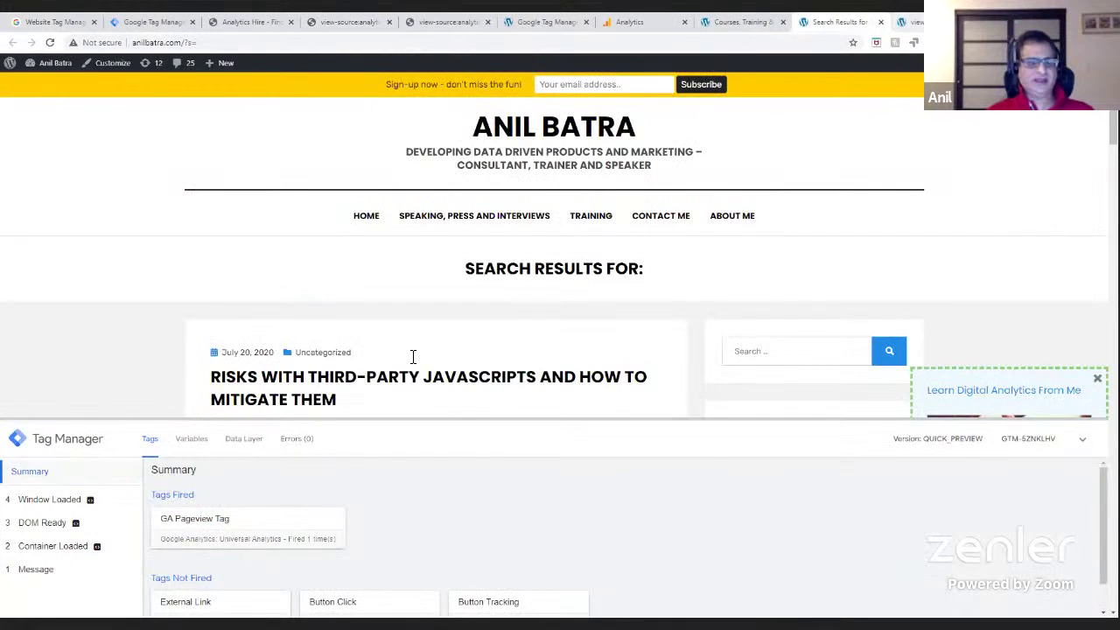
key(ctrl+Tab)
click(838, 23)
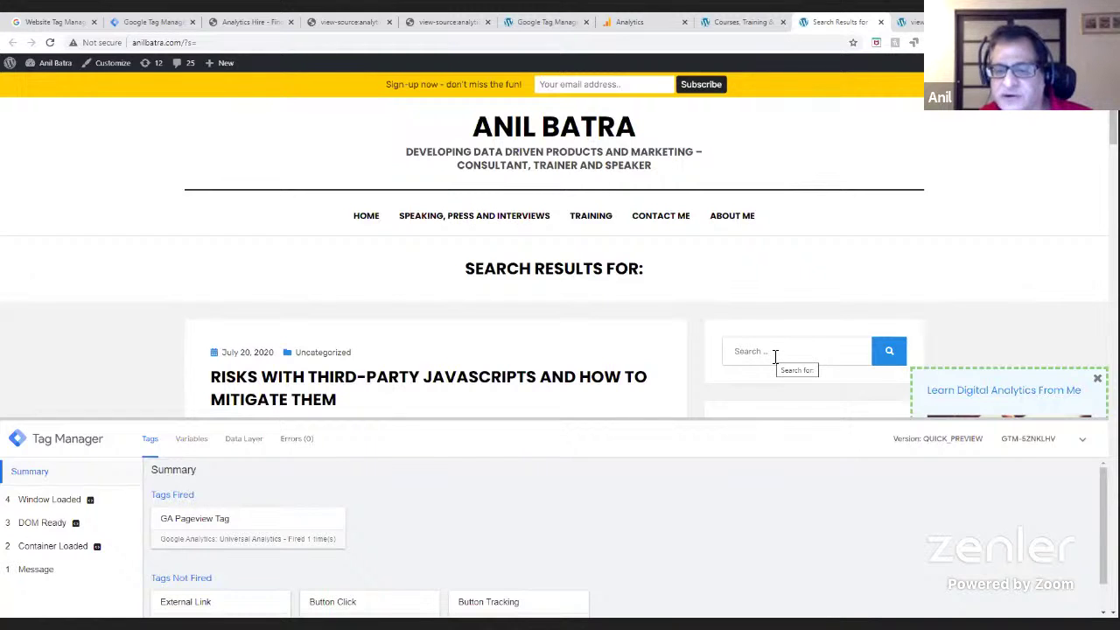
click(914, 23)
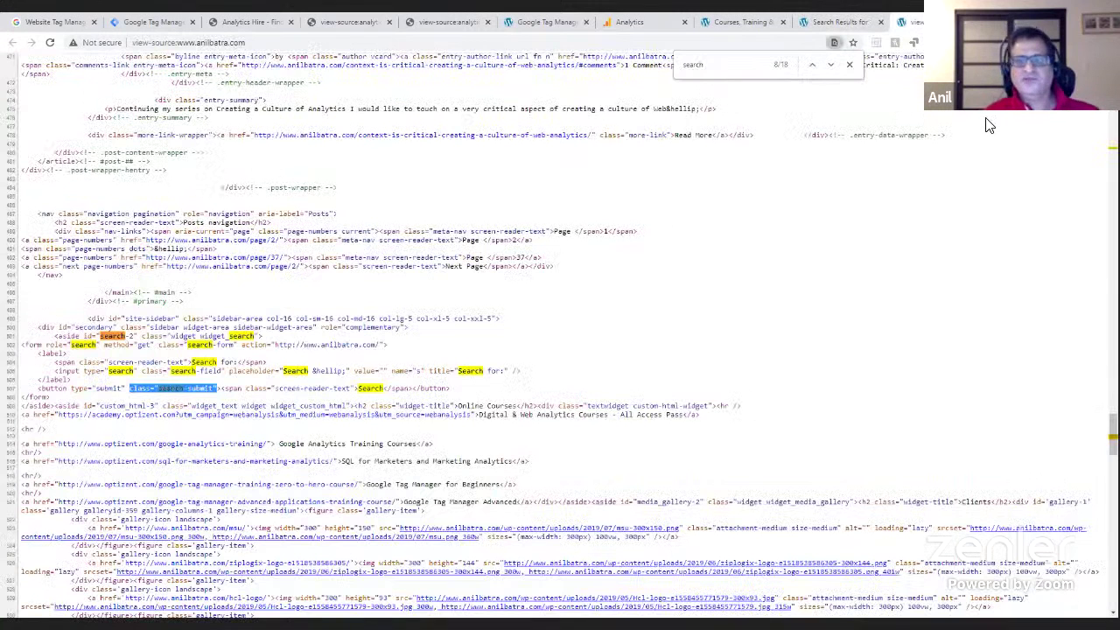
- Find 'search' in the anilbatra.com source to reach the search form markup
click(810, 137)
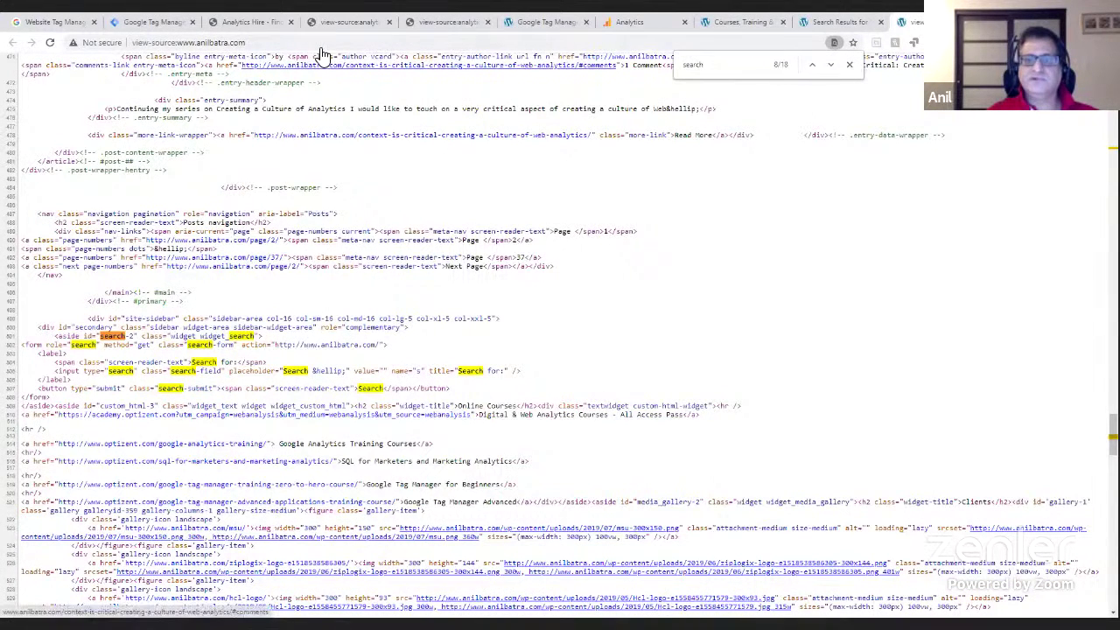
text(.)
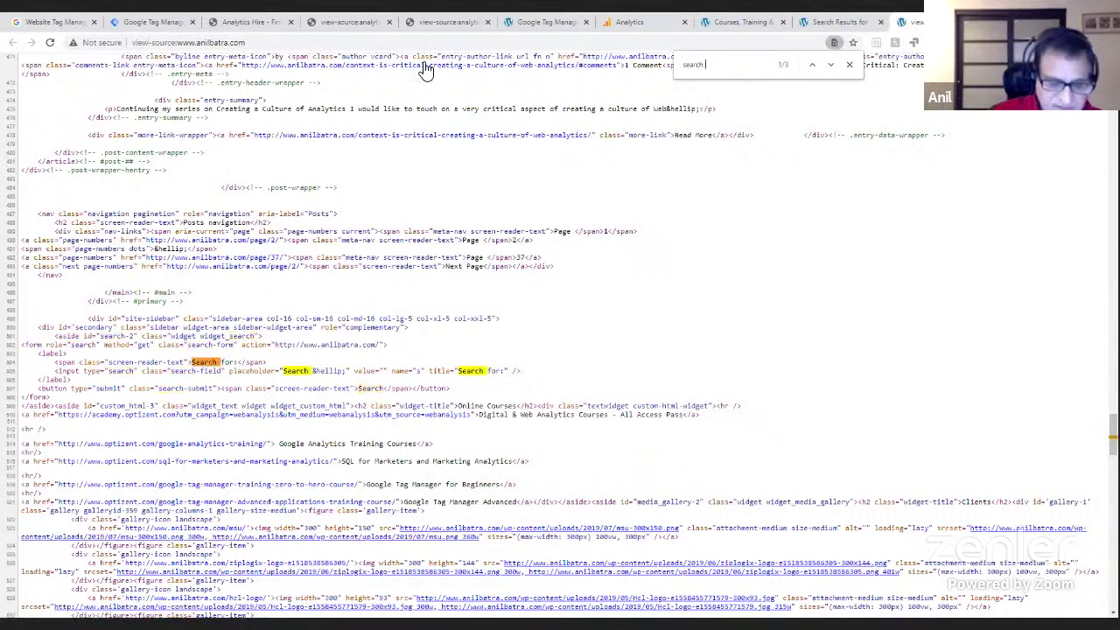
key(BackSpace)
key(BackSpace)
key(BackSpace)
key(BackSpace)
key(BackSpace)
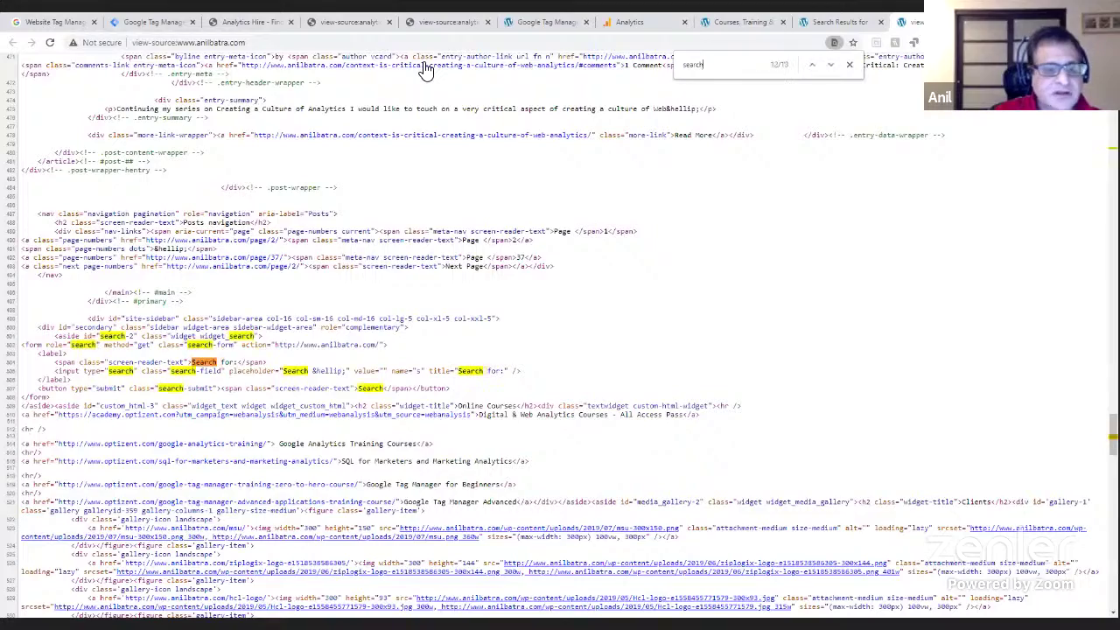
key(BackSpace)
key(BackSpace)
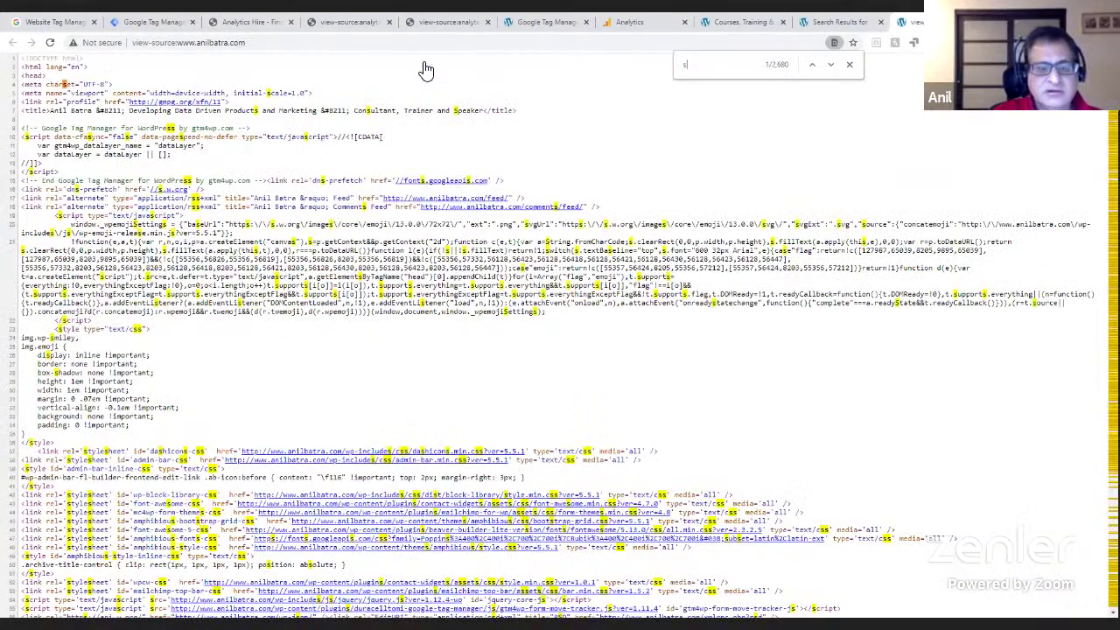
text(earch)
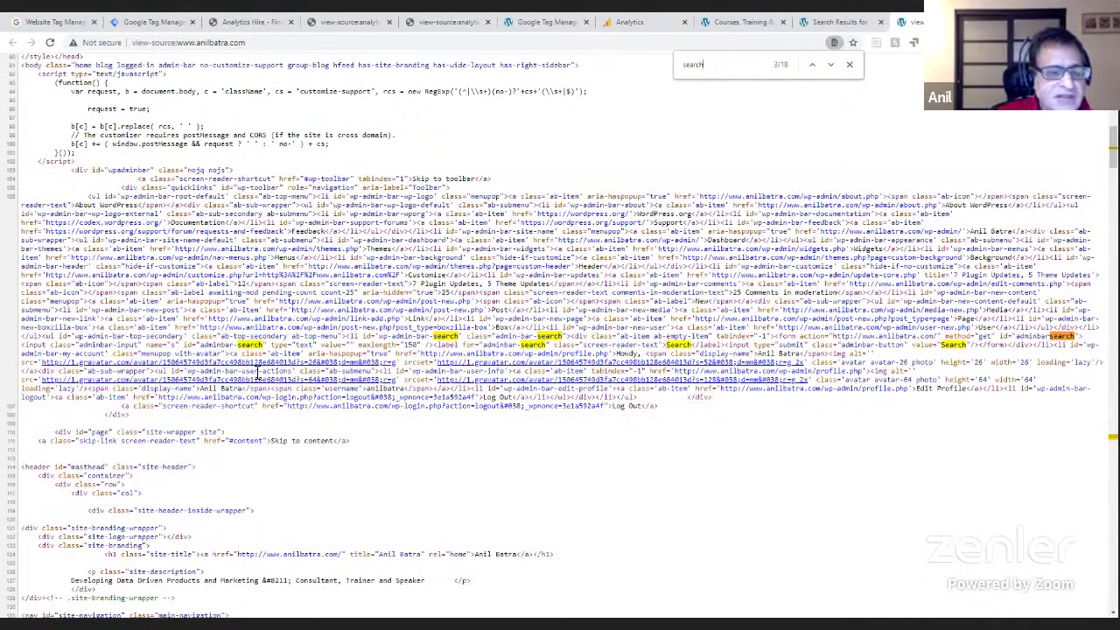
key(Return)
key(Return)
key(Return)
key(Return)
key(Return)
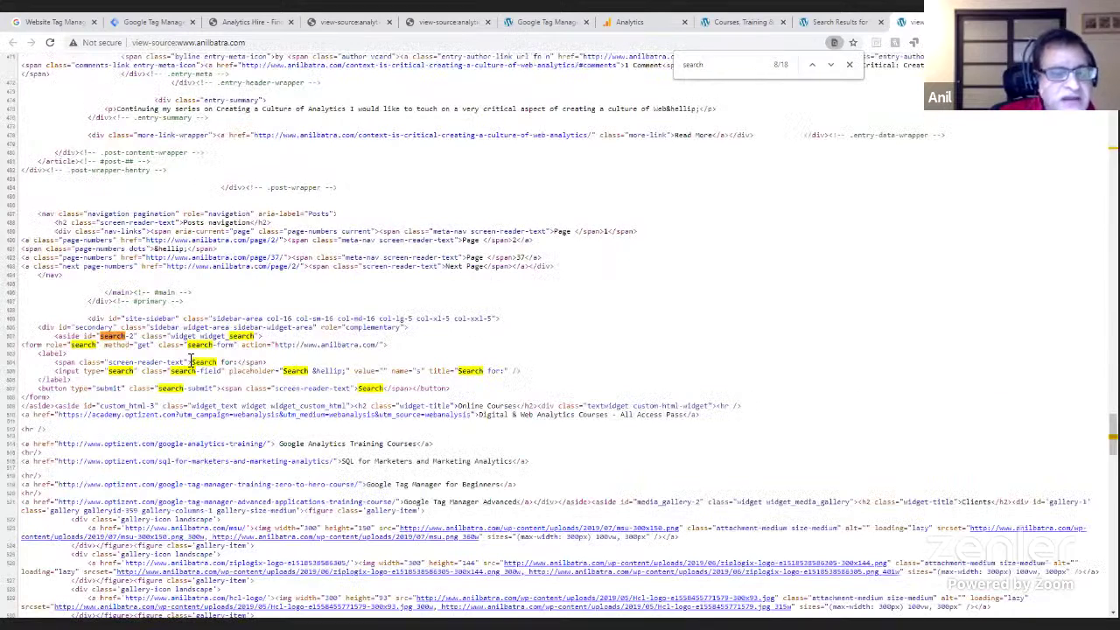
- Select the search form lines, the 'Search &hellip;' placeholder and the search-submit class
drag(59, 339, 408, 389)
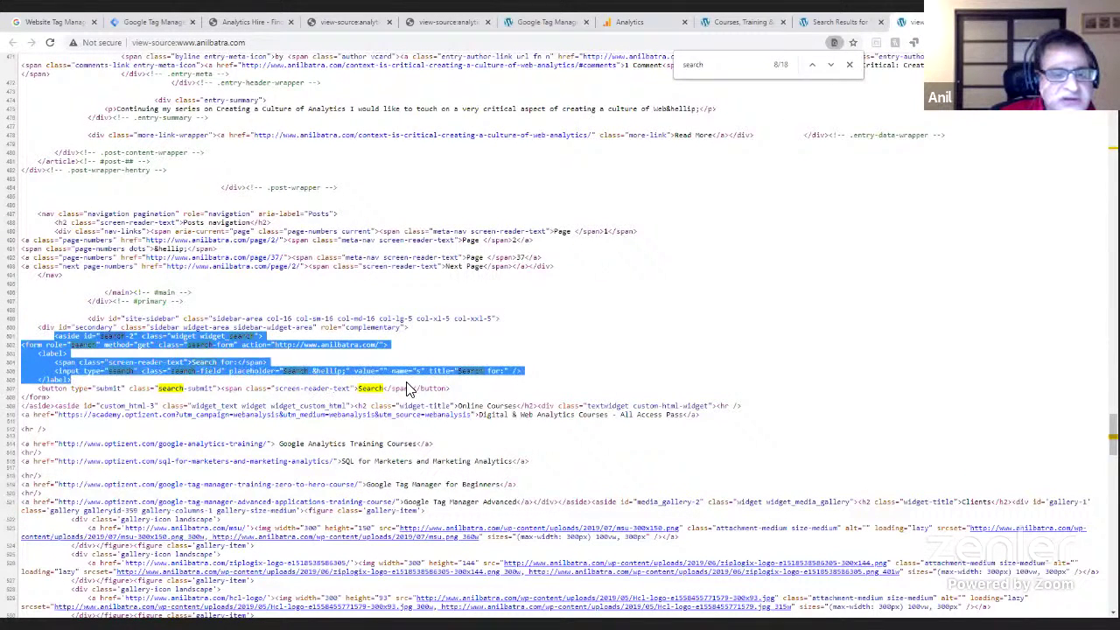
click(301, 388)
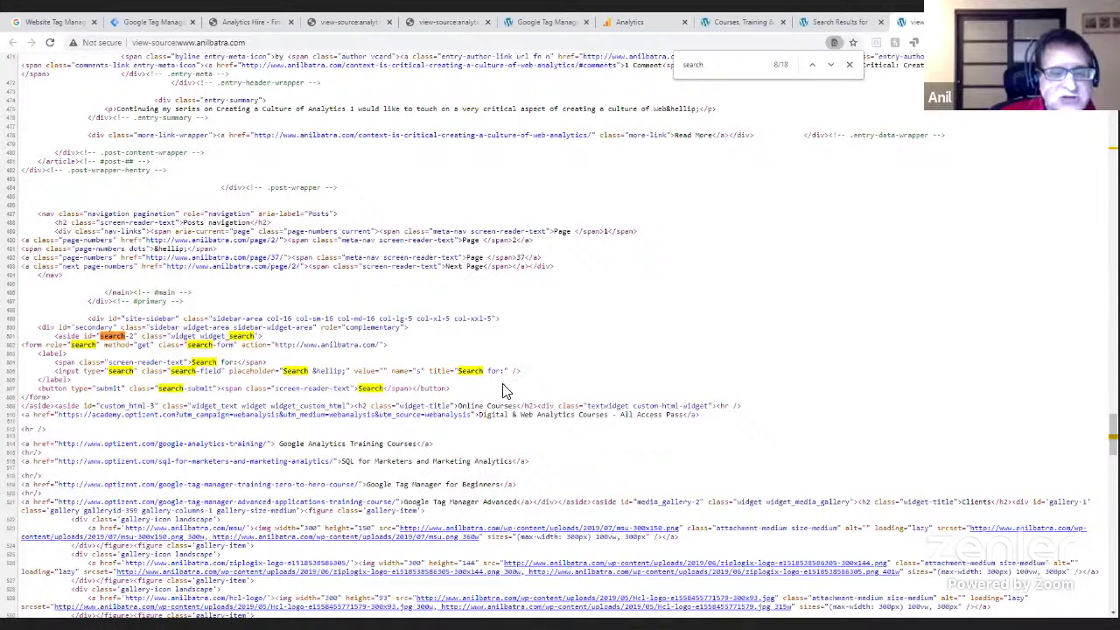
drag(450, 389, 25, 54)
drag(25, 336, 56, 373)
click(305, 396)
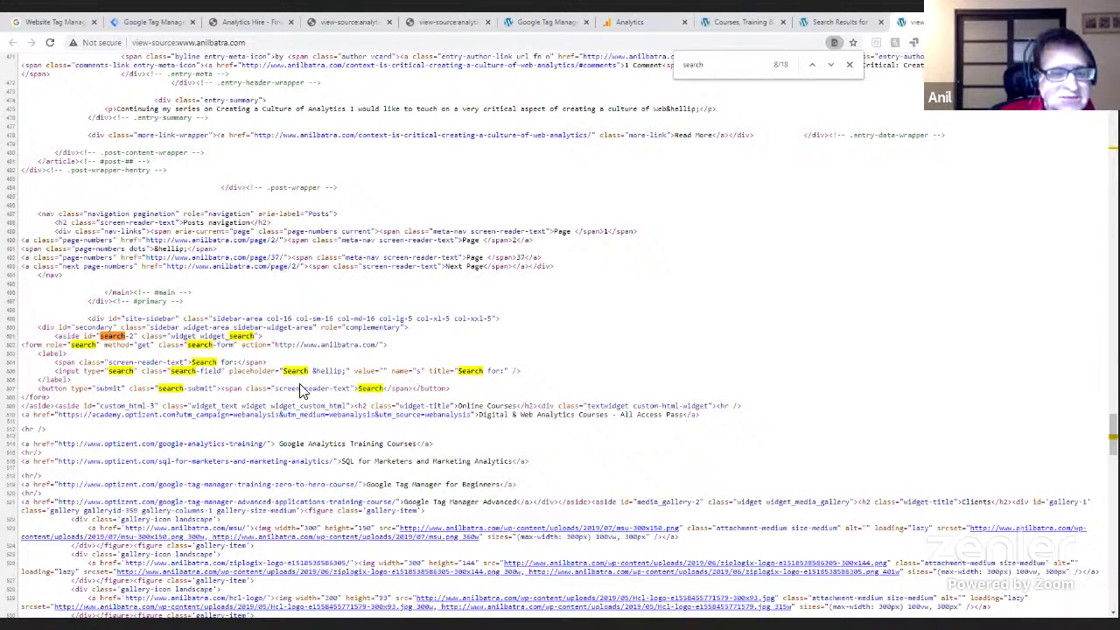
drag(283, 371, 351, 372)
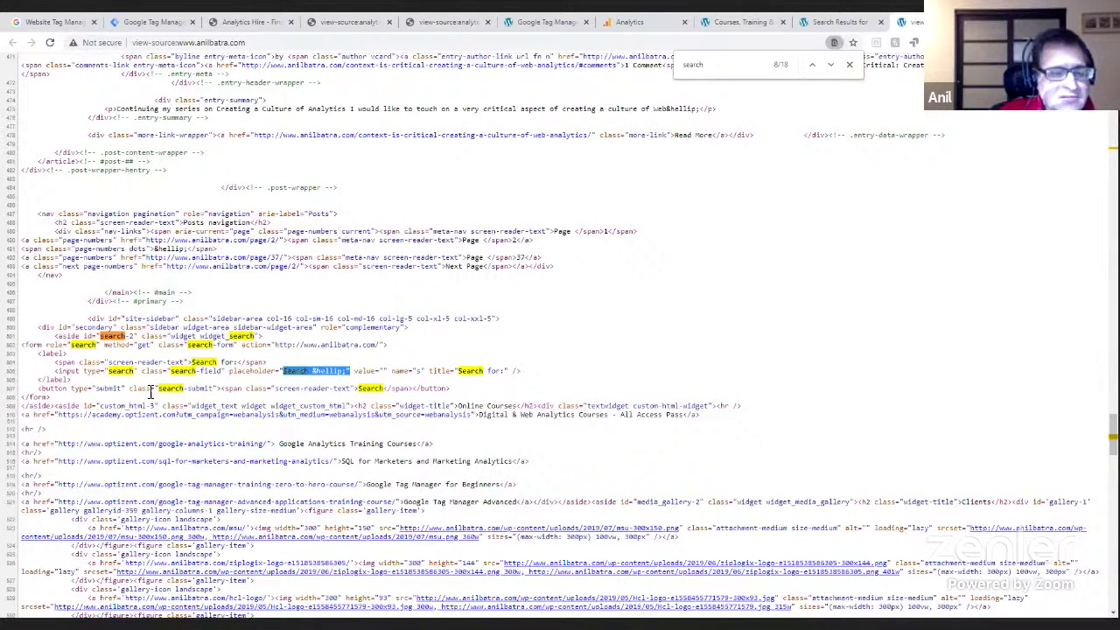
drag(131, 391, 219, 391)
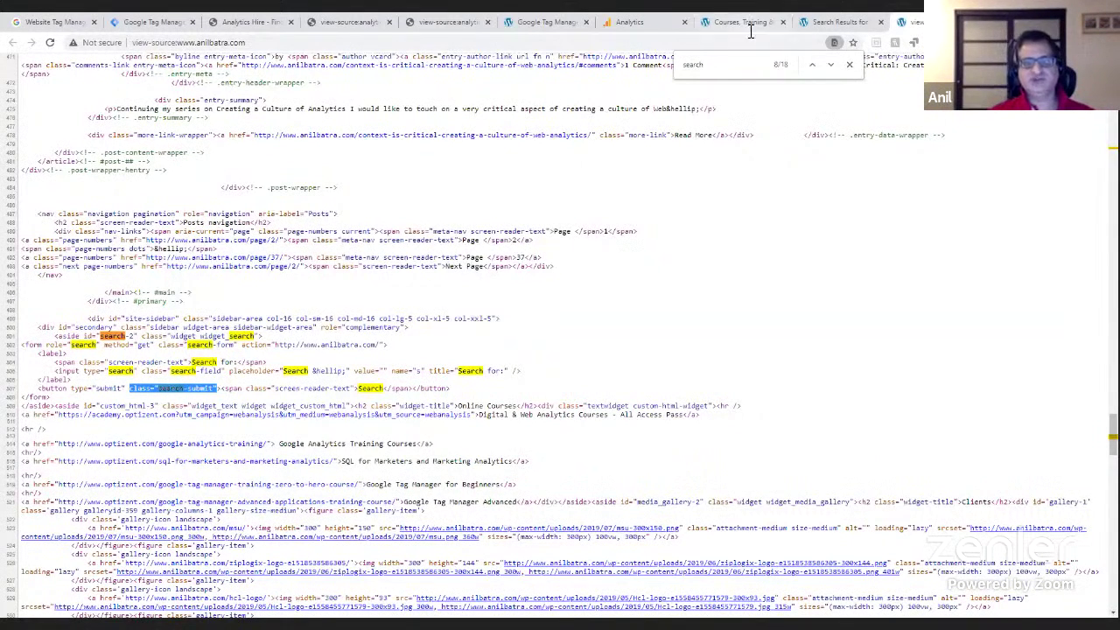
- Open the Events Overview report for September 2020
click(652, 29)
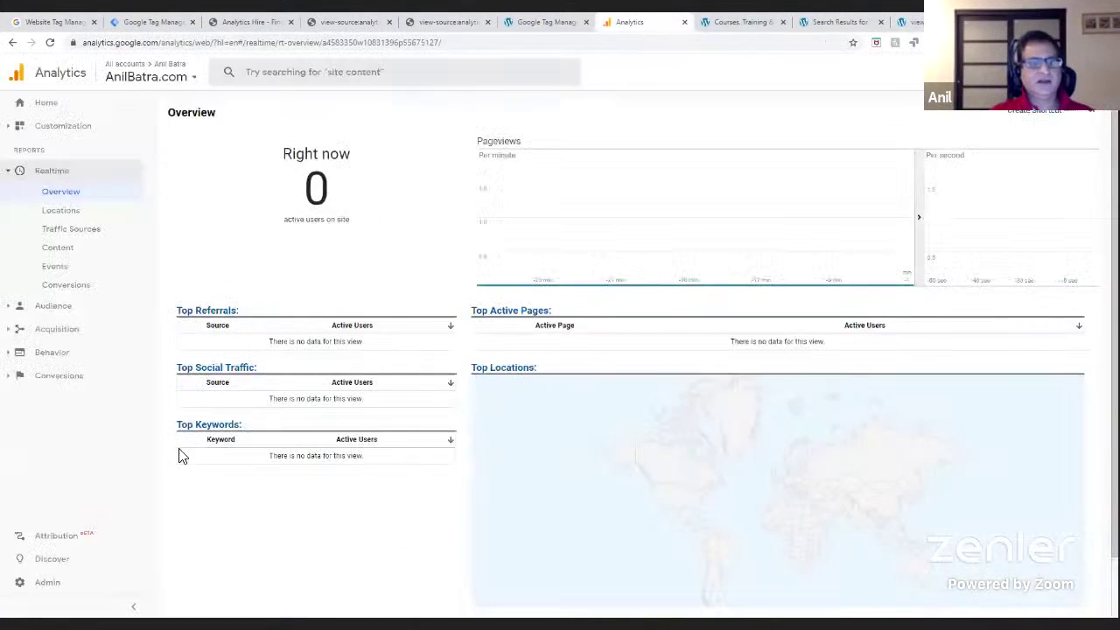
click(62, 355)
click(63, 355)
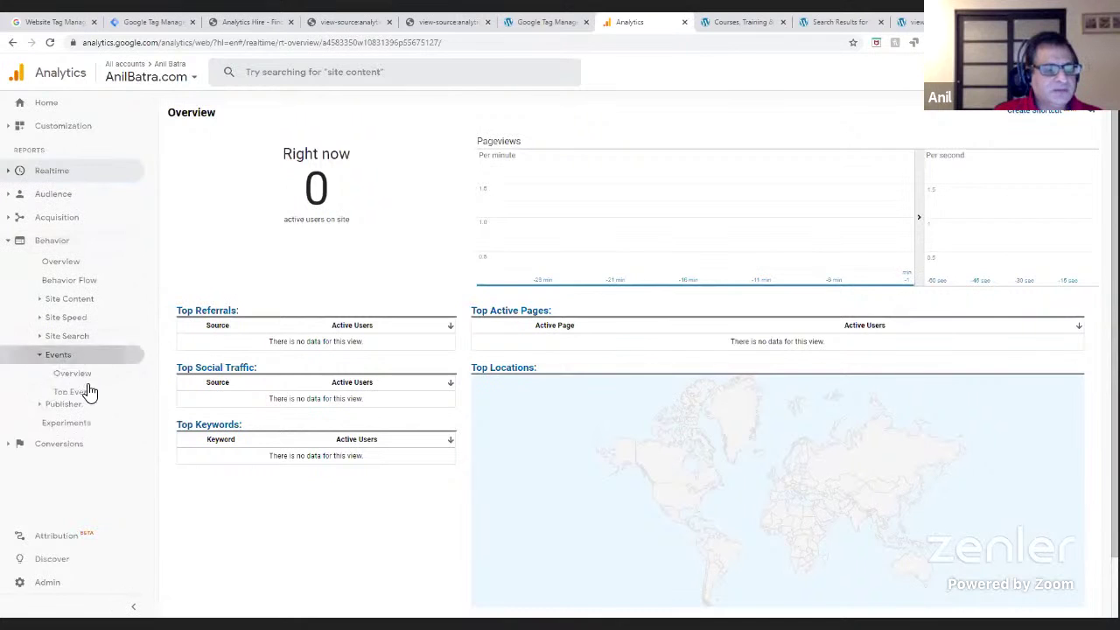
click(75, 377)
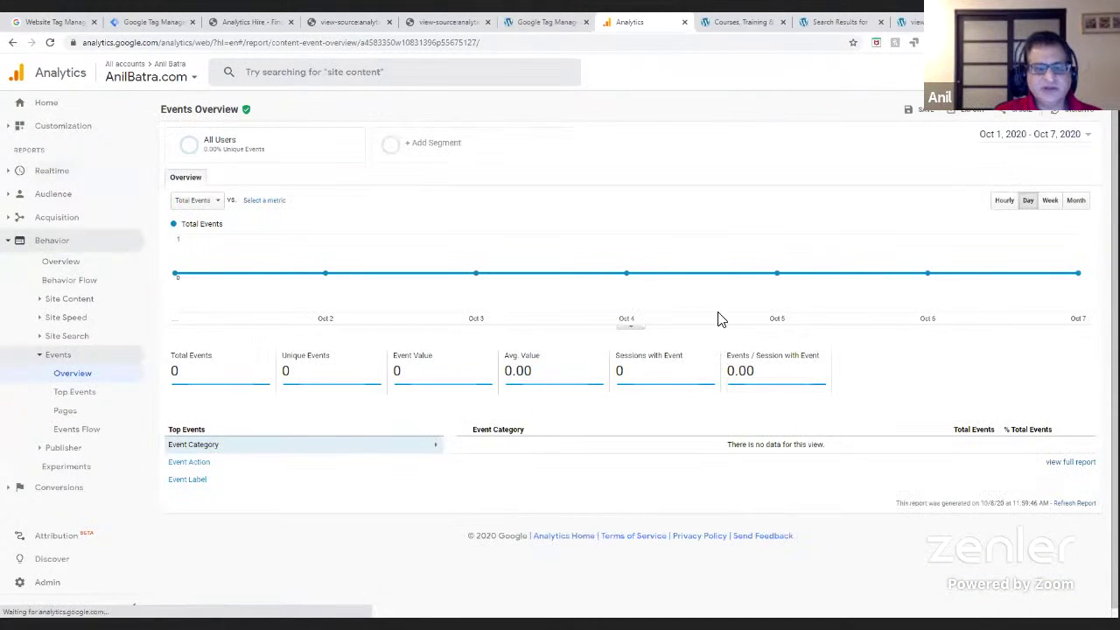
click(1089, 137)
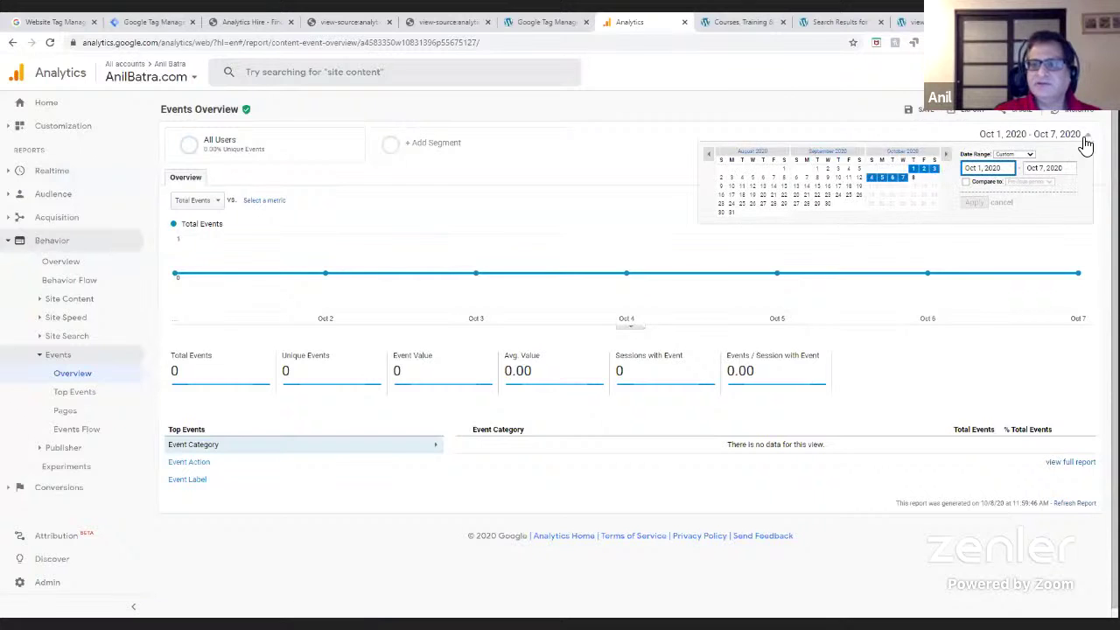
click(826, 154)
click(973, 203)
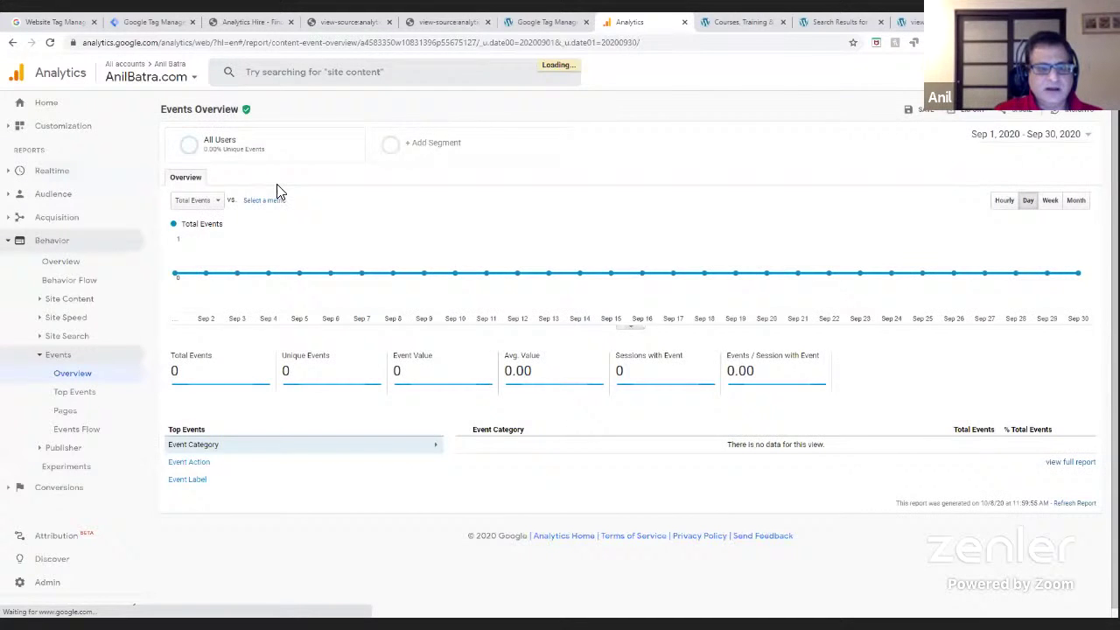
- Switch to the Demo Account's Google Merchandise Store Master View
click(172, 87)
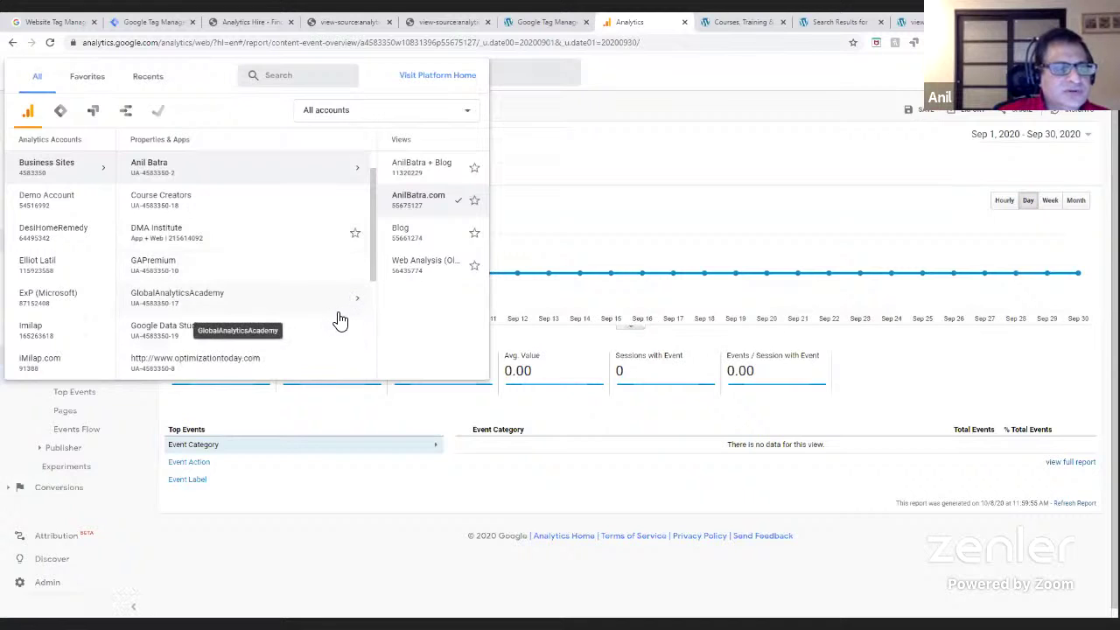
click(238, 296)
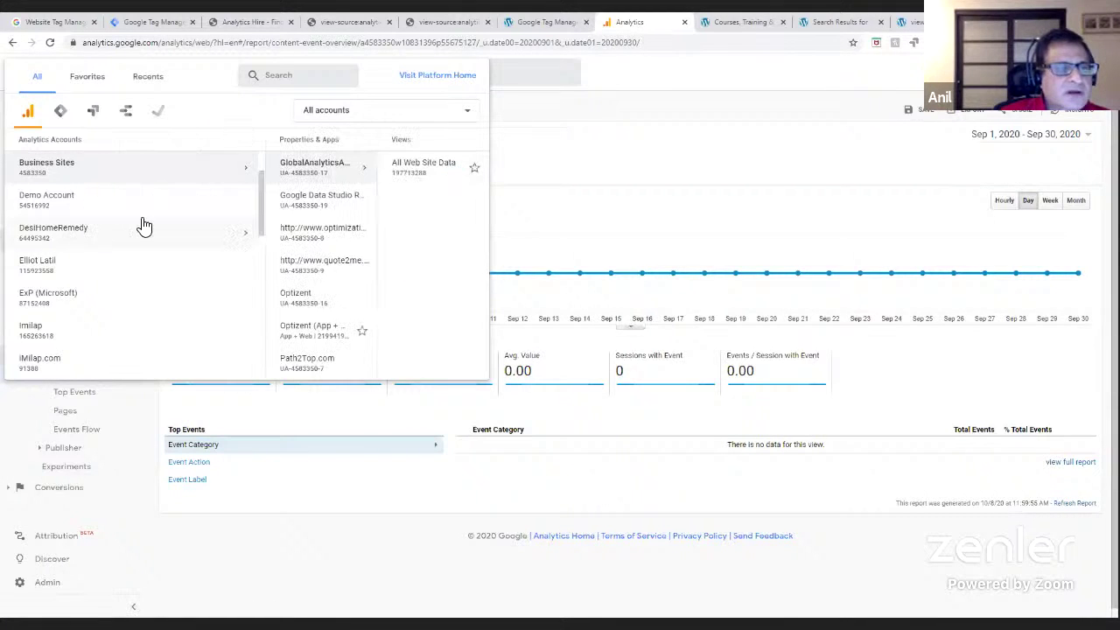
click(49, 199)
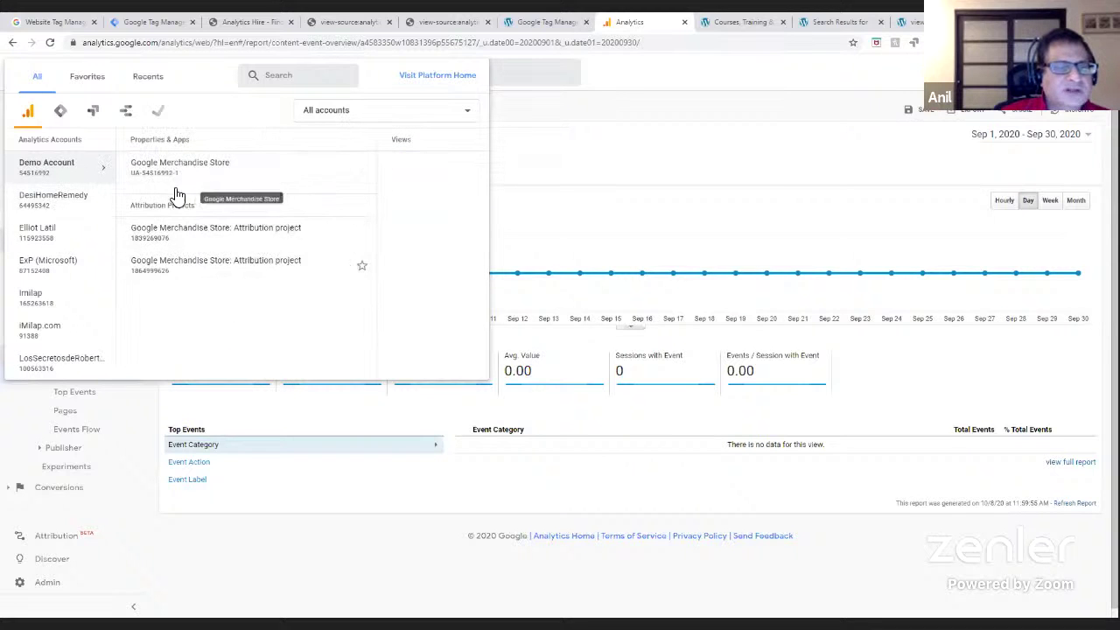
click(196, 180)
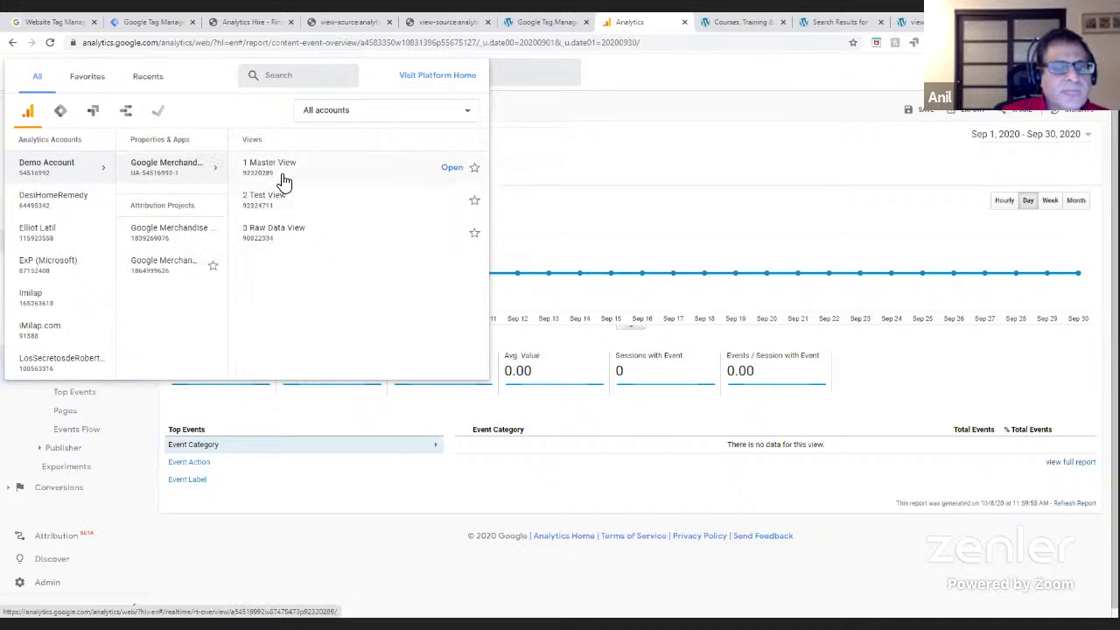
click(283, 181)
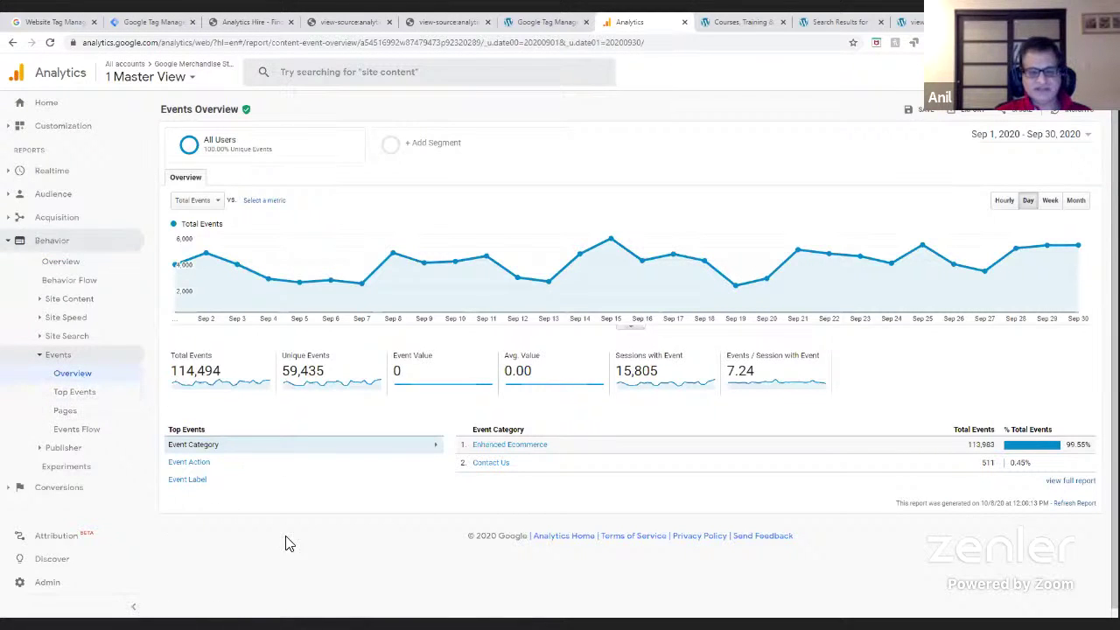
- Open Top Events and drill into the Enhanced Ecommerce event category
click(75, 392)
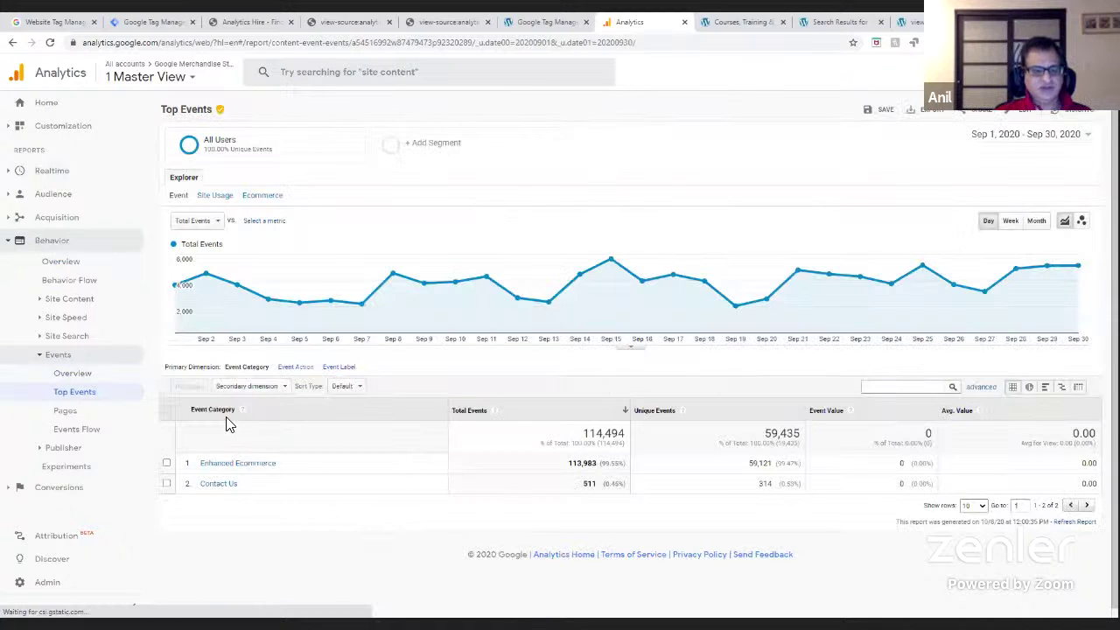
click(238, 465)
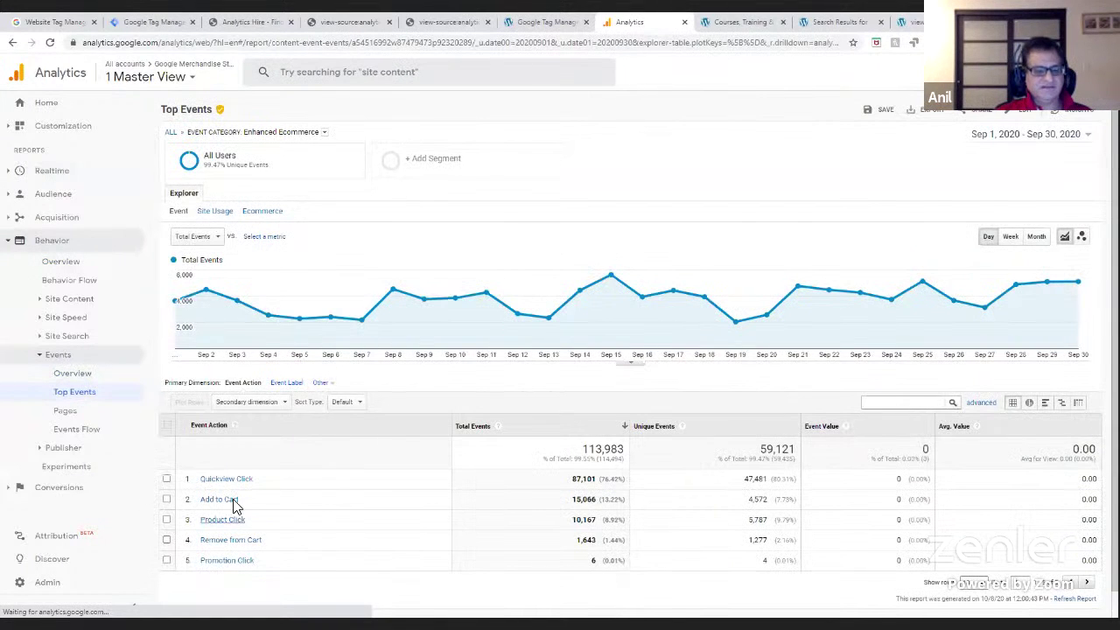
click(122, 21)
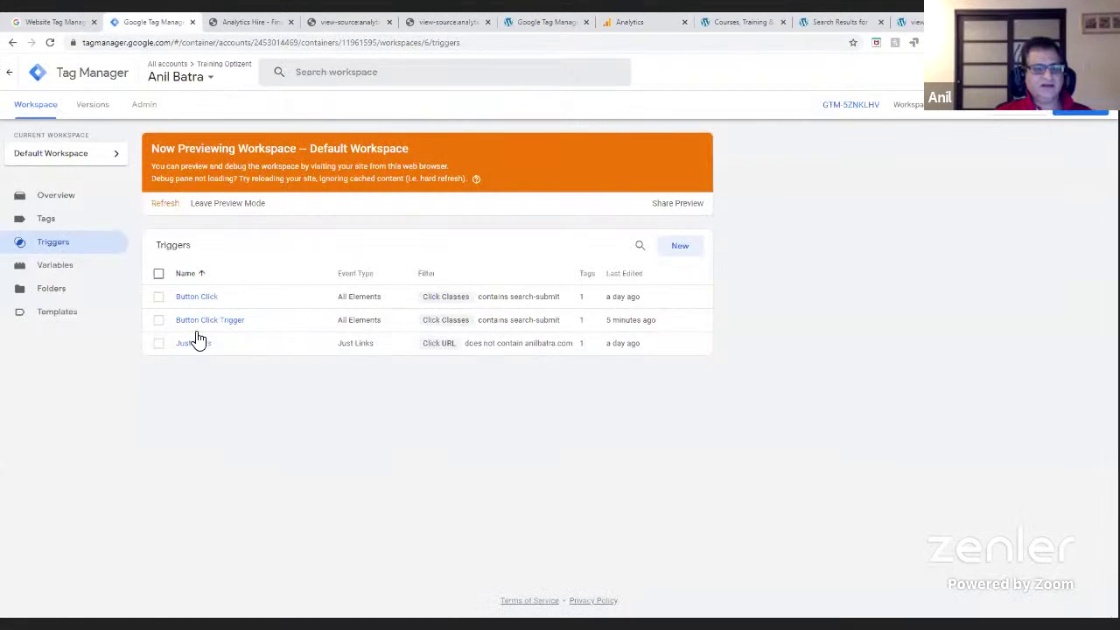
- Inspect the Button Tracking tag's event Category value, Button Click
click(35, 220)
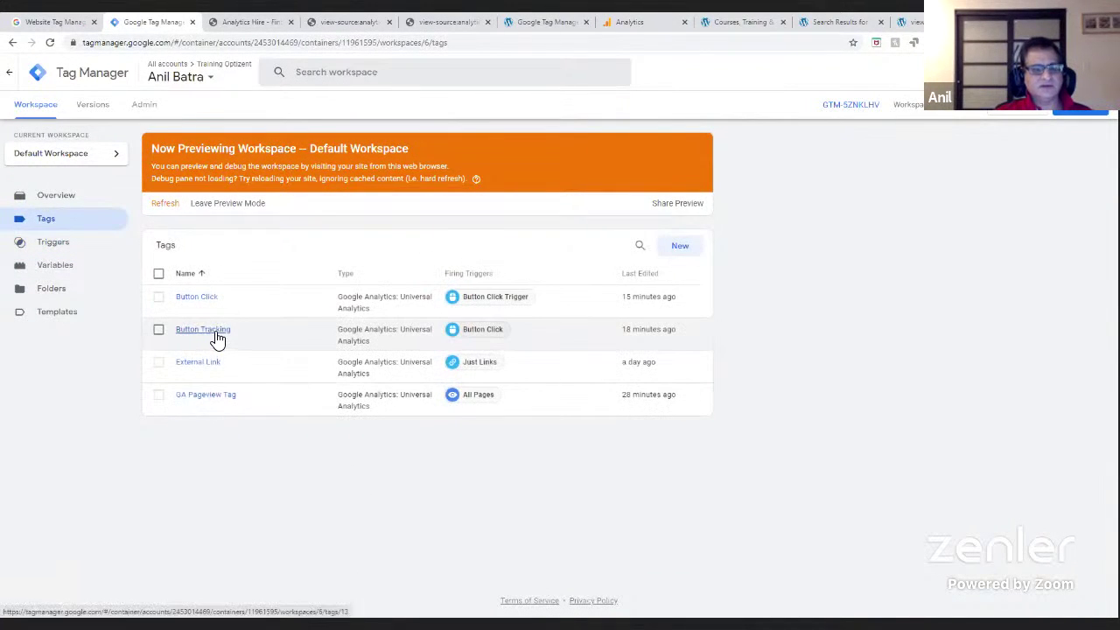
click(217, 339)
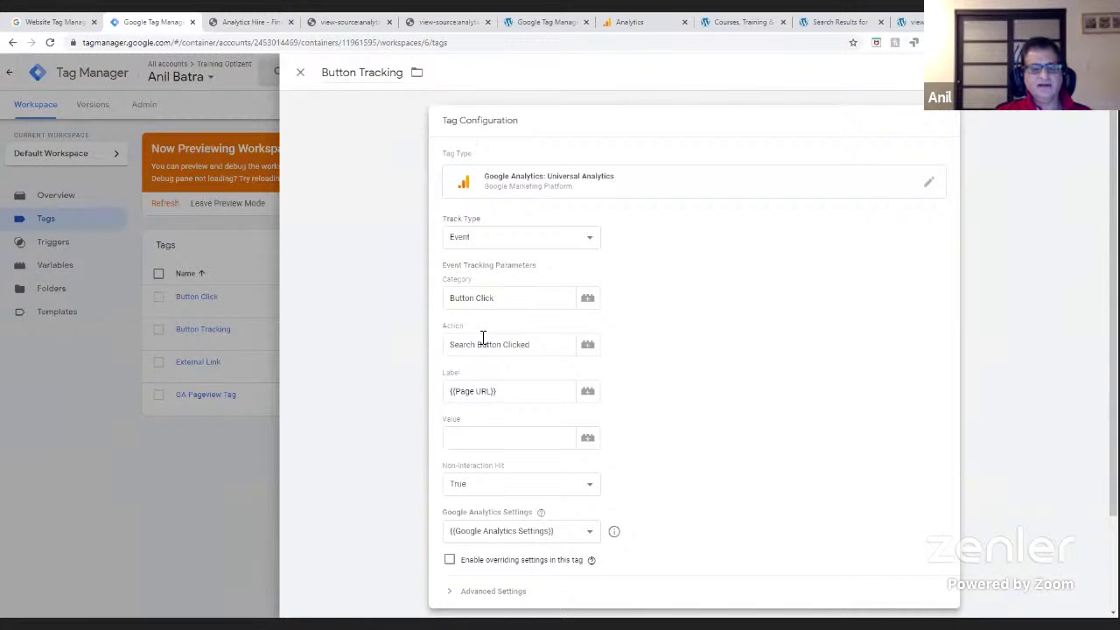
drag(516, 304, 427, 293)
click(474, 301)
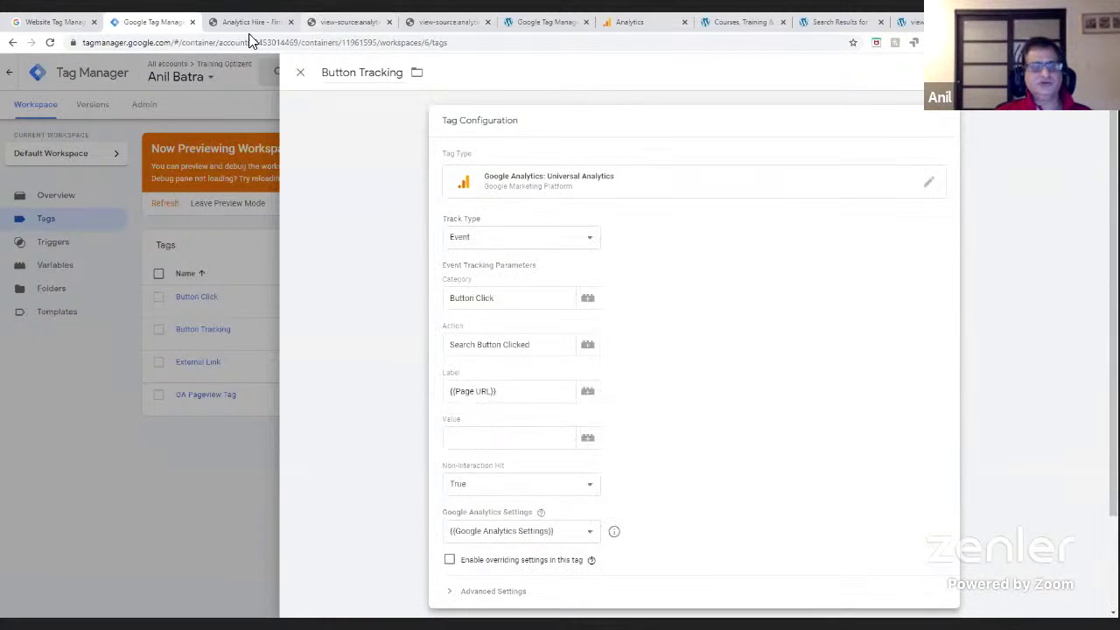
click(642, 26)
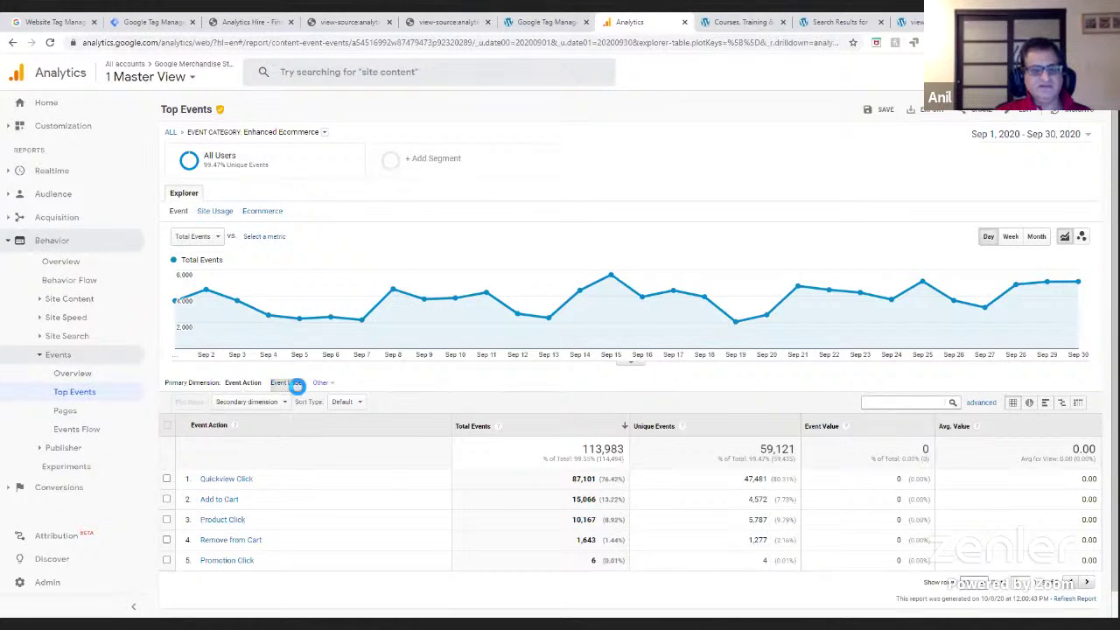
- Set Event Label as the primary dimension for the Enhanced Ecommerce events
click(289, 382)
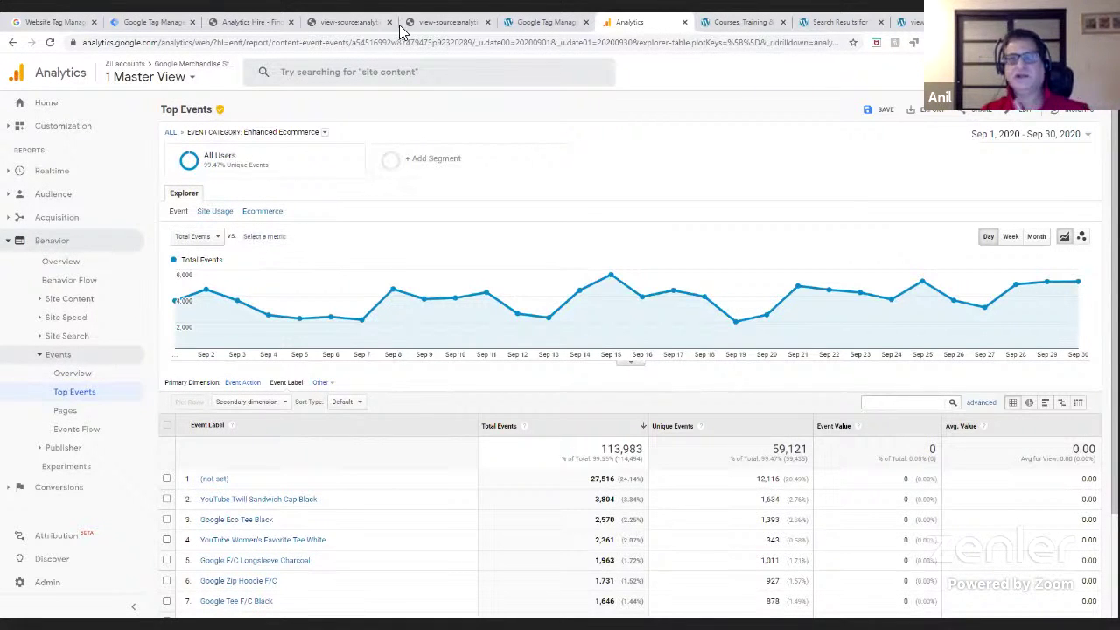
- Close the Button Tracking tag and publish a version named 'Submit' with description 'Submit'
click(156, 23)
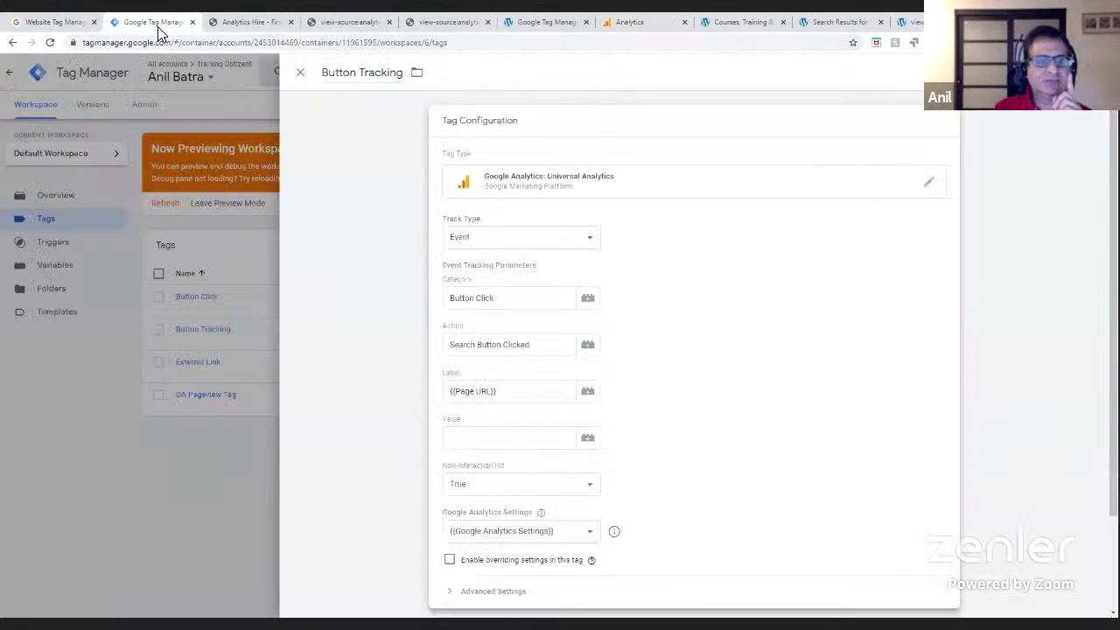
click(300, 72)
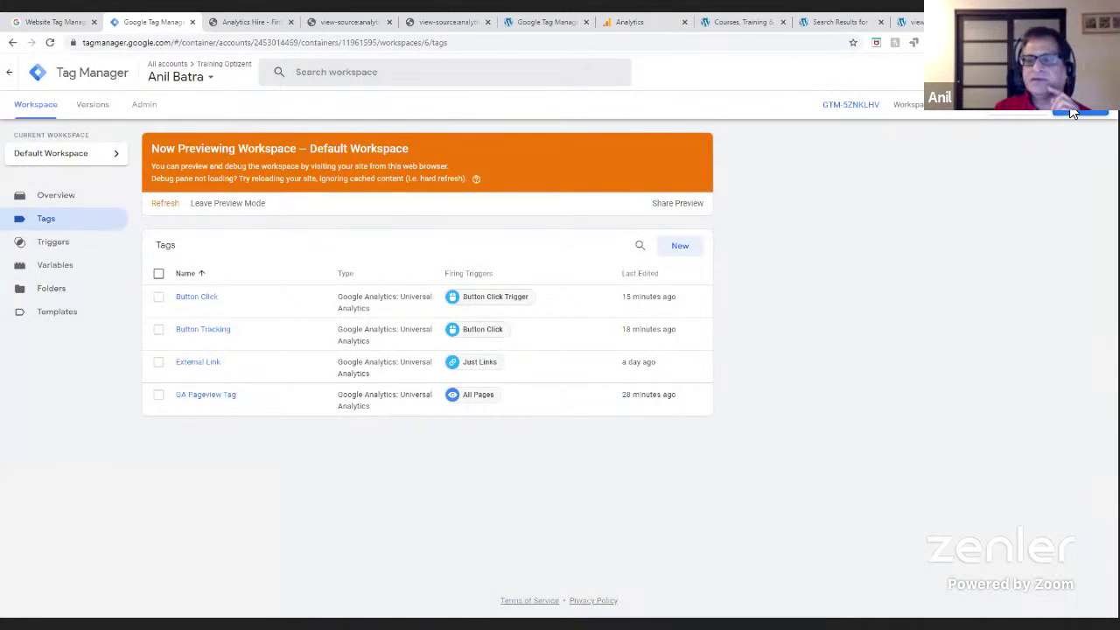
click(1080, 111)
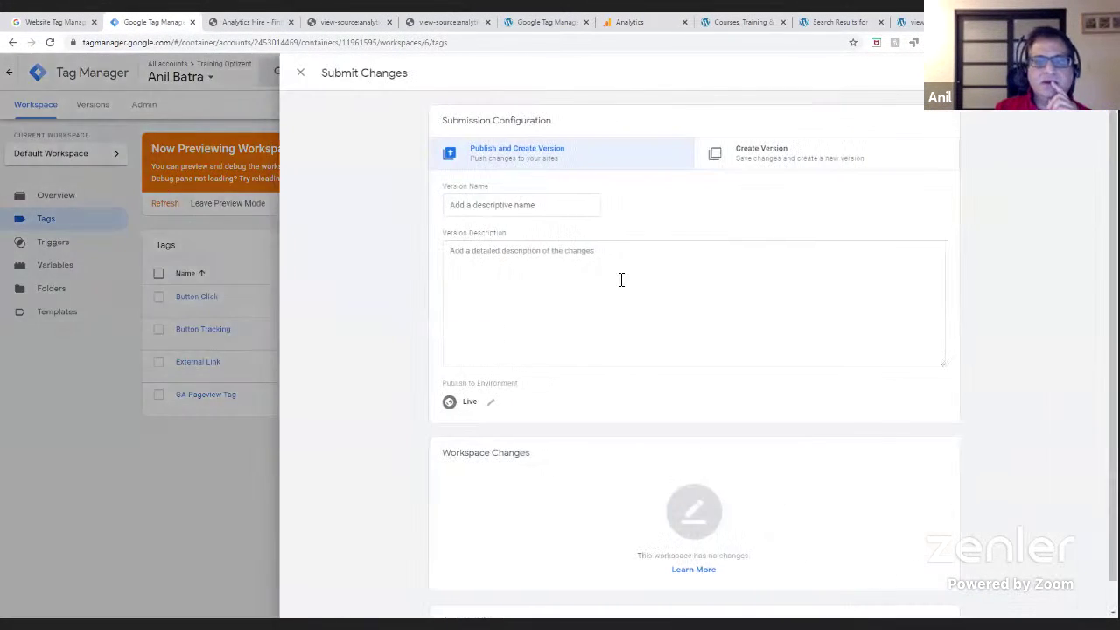
click(496, 214)
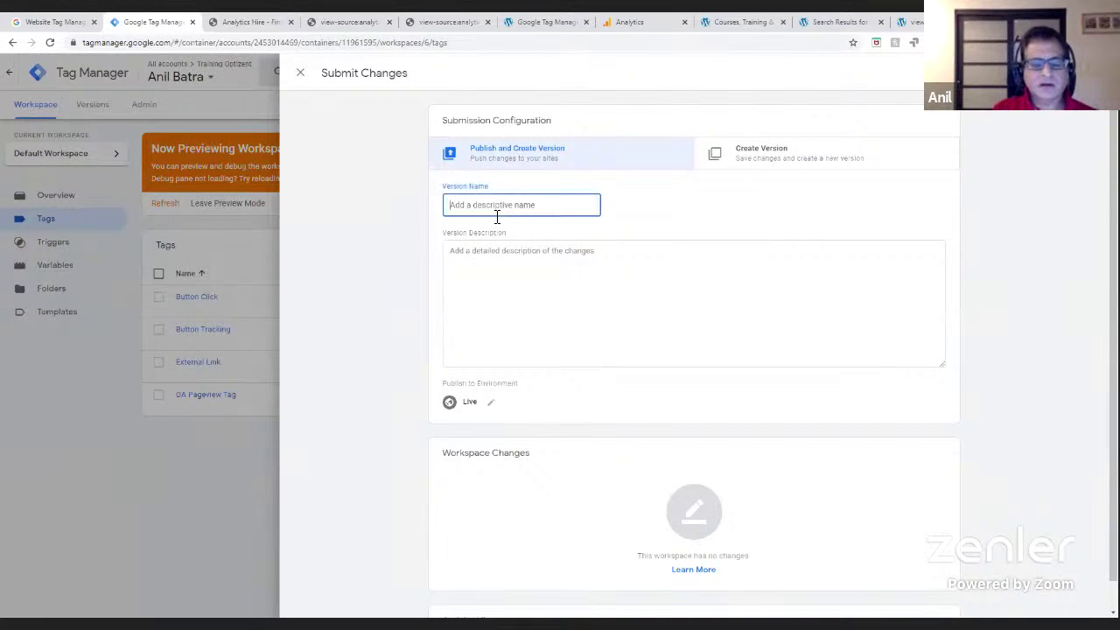
text(S)
key(BackSpace)
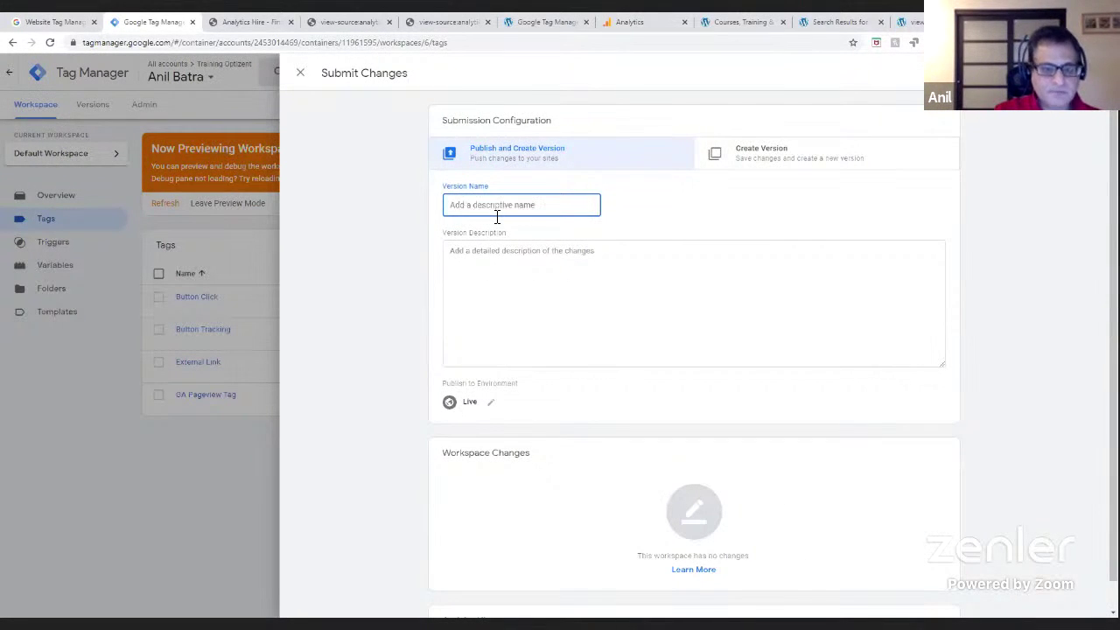
text(Submit)
key(Tab)
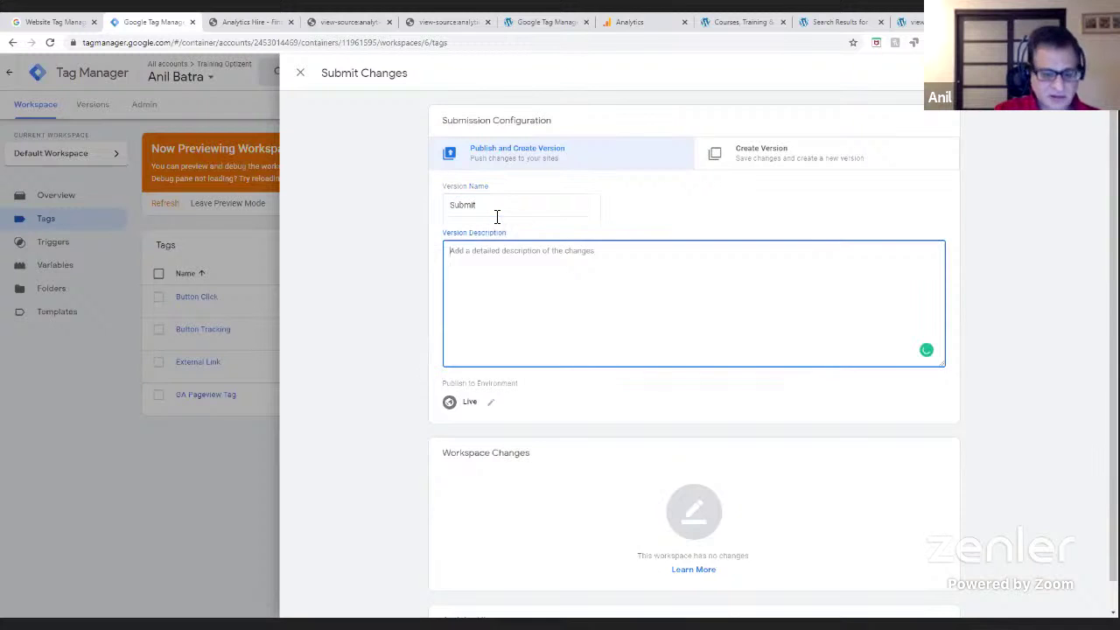
text(Submit)
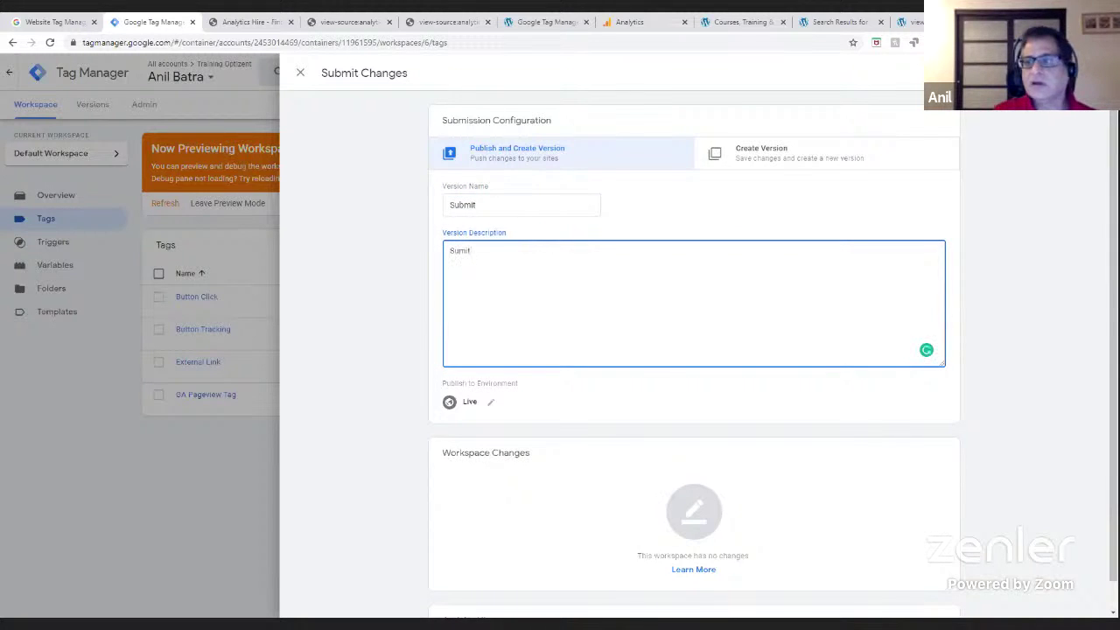
click(1075, 73)
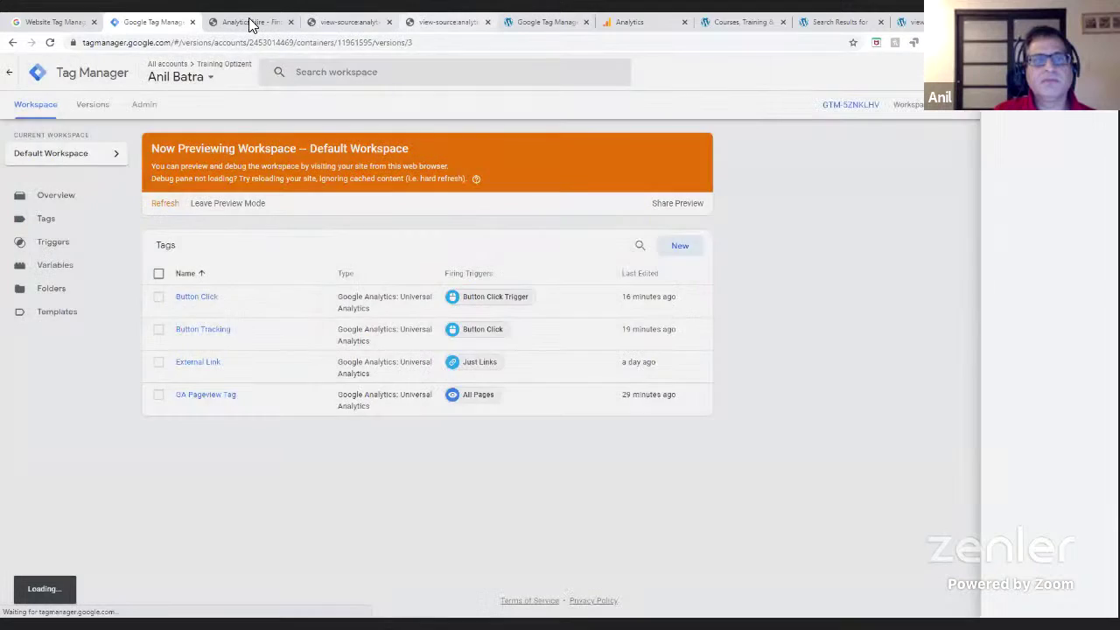
click(250, 22)
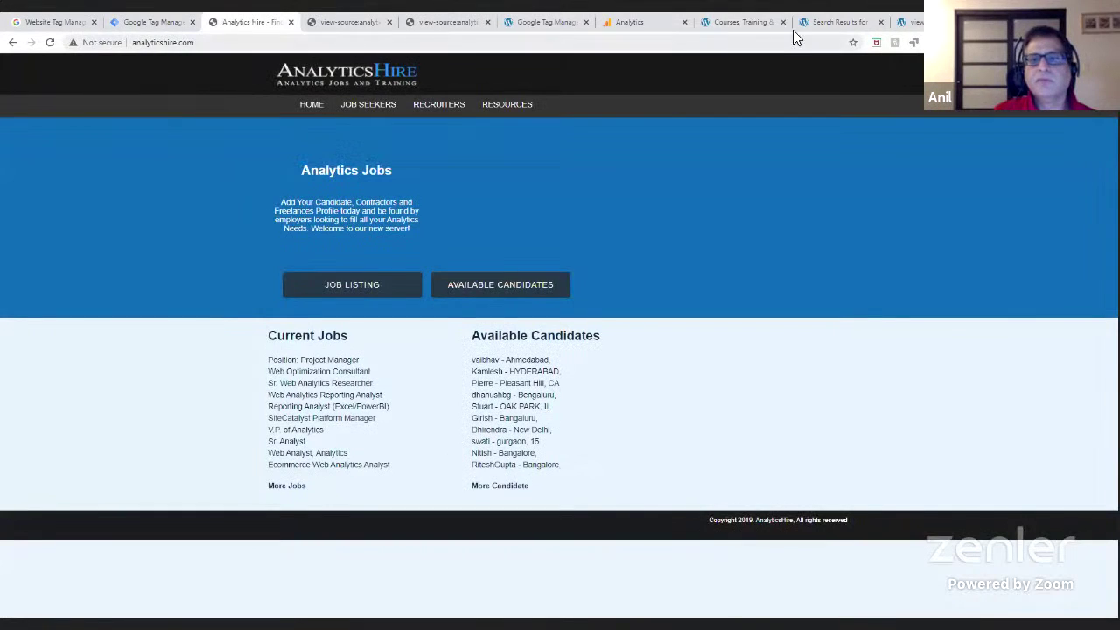
- Save the WordPress Tag Manager plugin settings
click(740, 22)
click(832, 22)
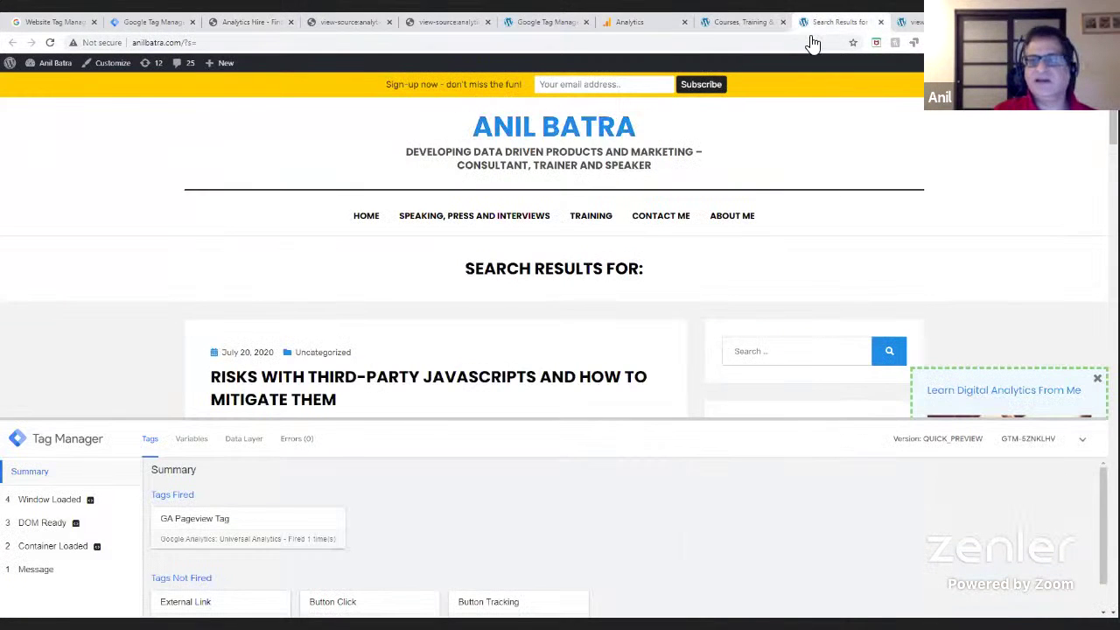
click(544, 22)
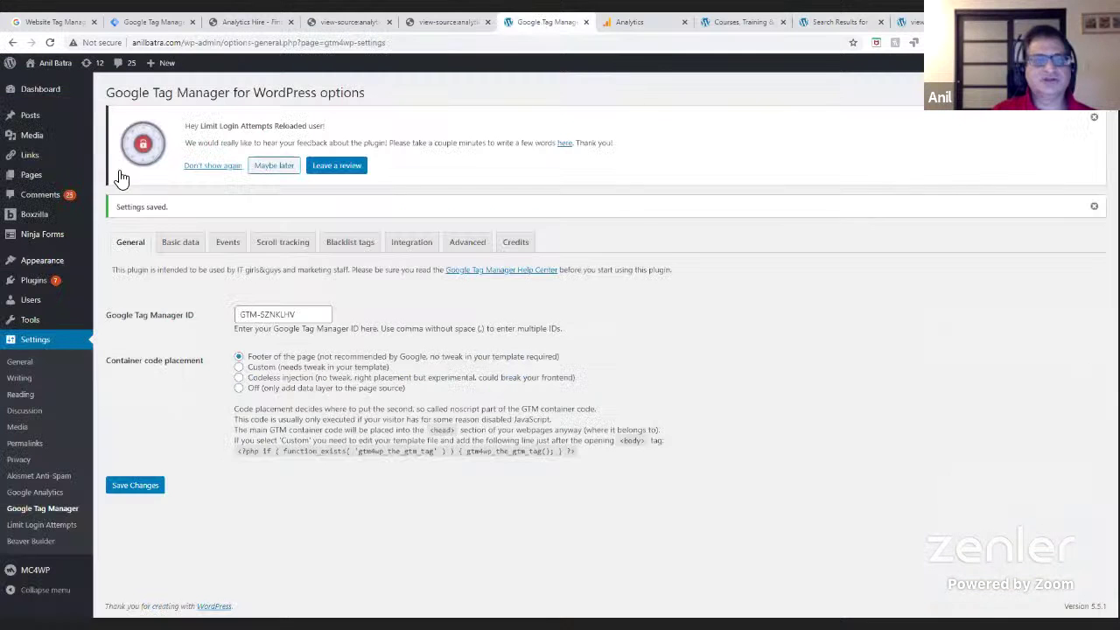
click(130, 491)
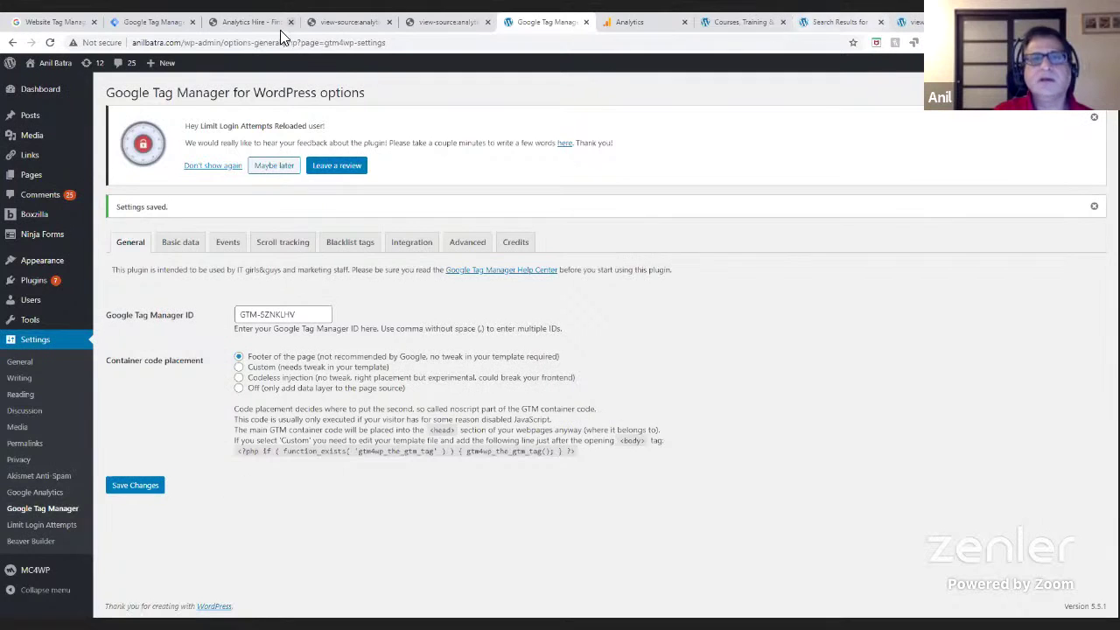
- Check the published Version 3 summary, then open the Analytics account picker at Demo Account
click(448, 22)
click(329, 20)
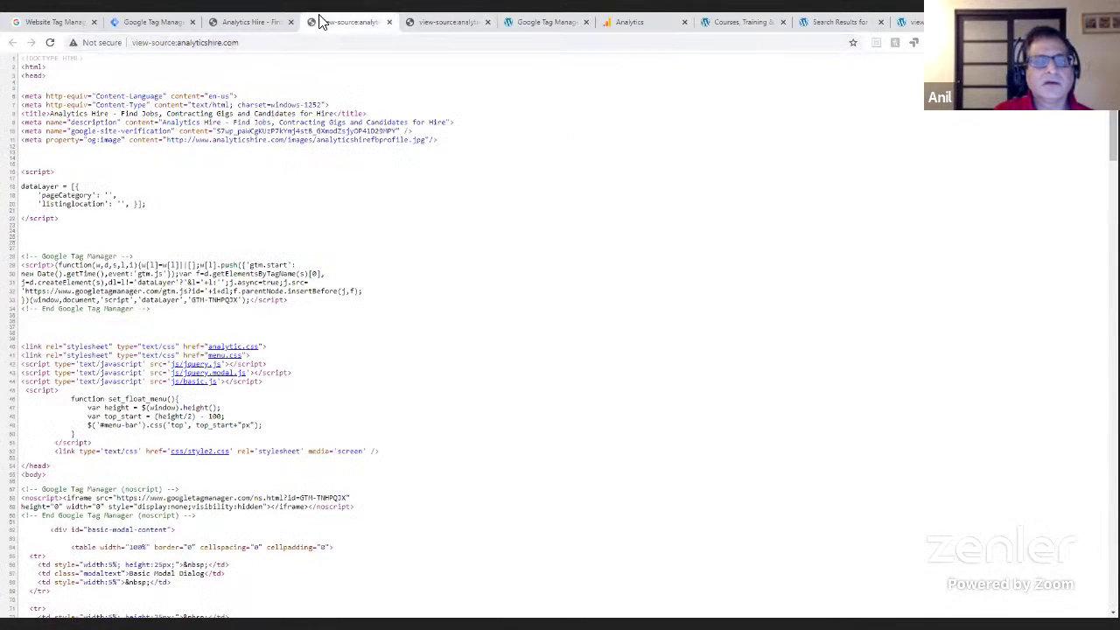
click(243, 30)
click(168, 26)
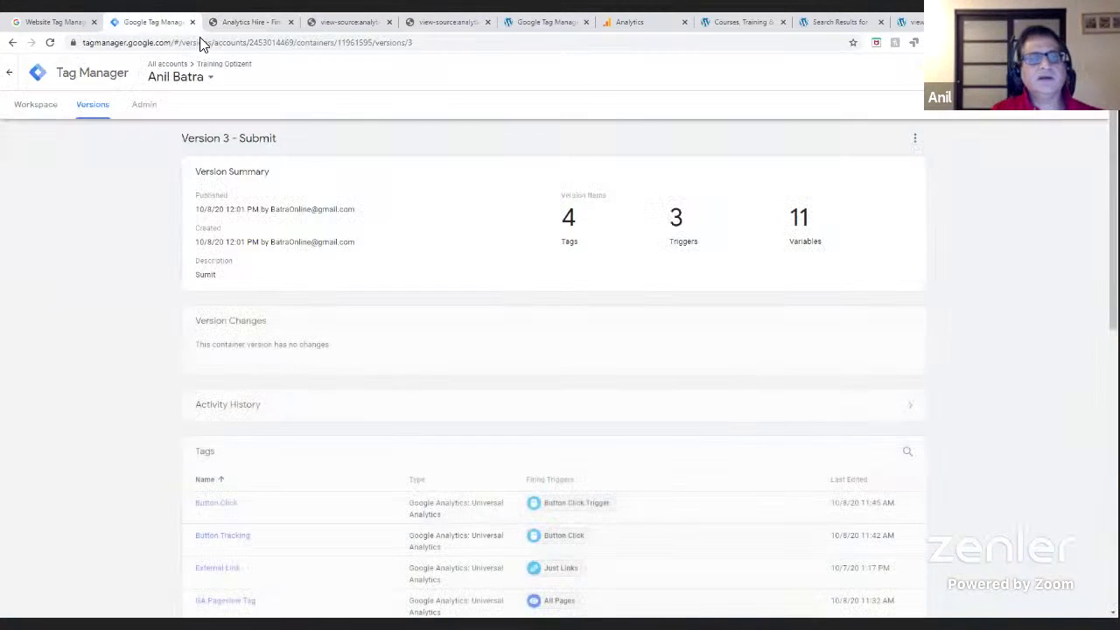
click(627, 23)
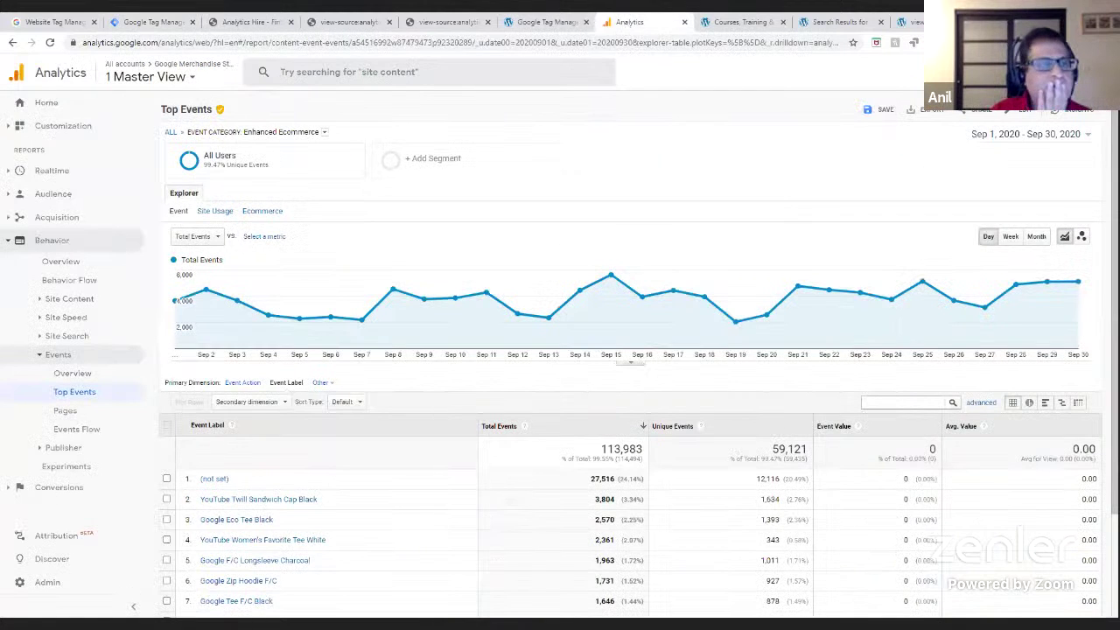
click(186, 83)
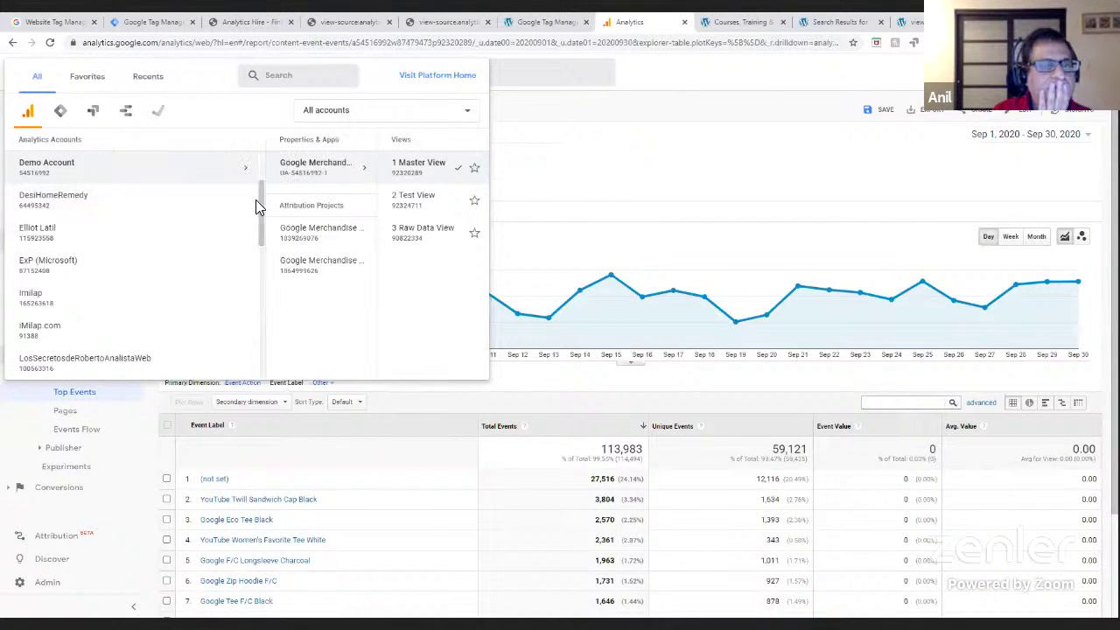
click(50, 166)
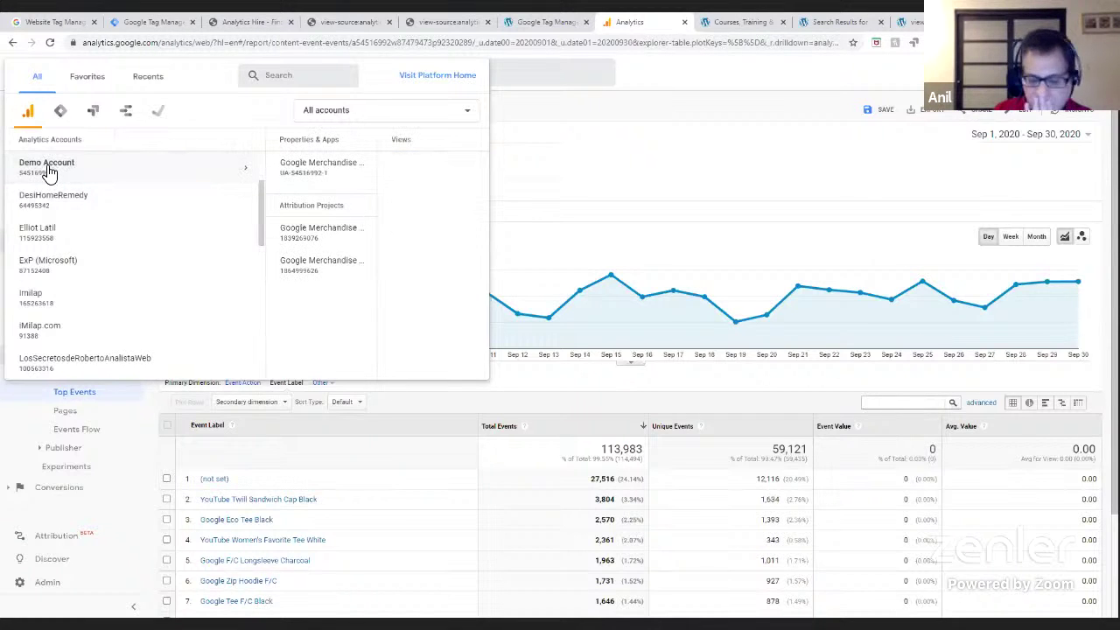
- Pick Business Sites > Anil Batra > AnilBatra.com as the Analytics view
key(Down)
key(Down)
key(Down)
key(Up)
key(Up)
key(Up)
key(Up)
key(Up)
key(Up)
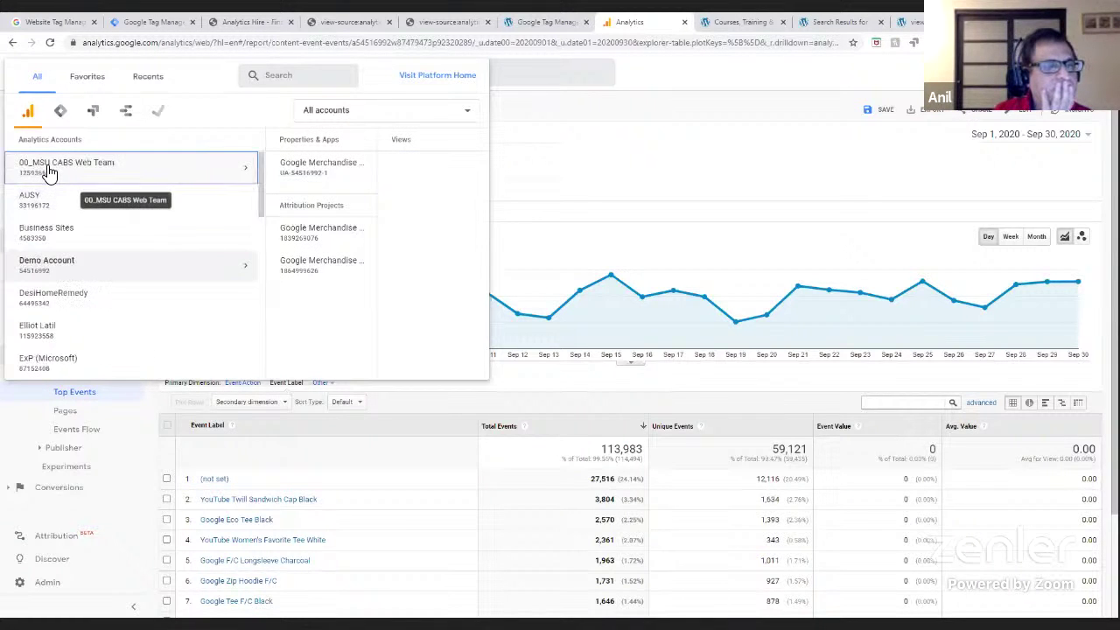
key(Down)
key(Down)
key(Down)
key(Up)
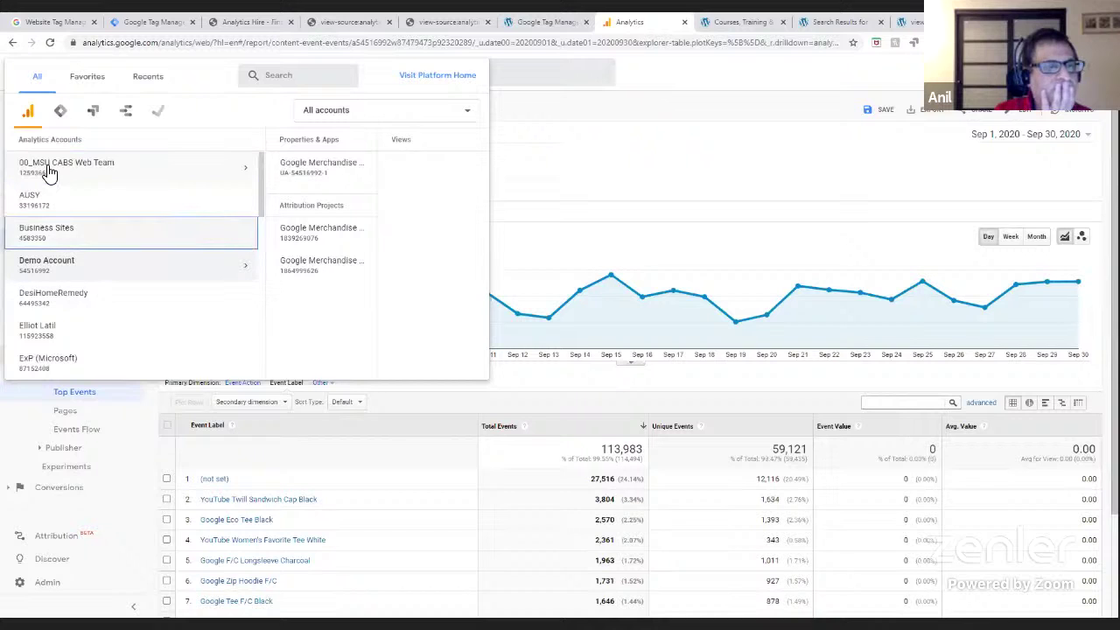
click(57, 235)
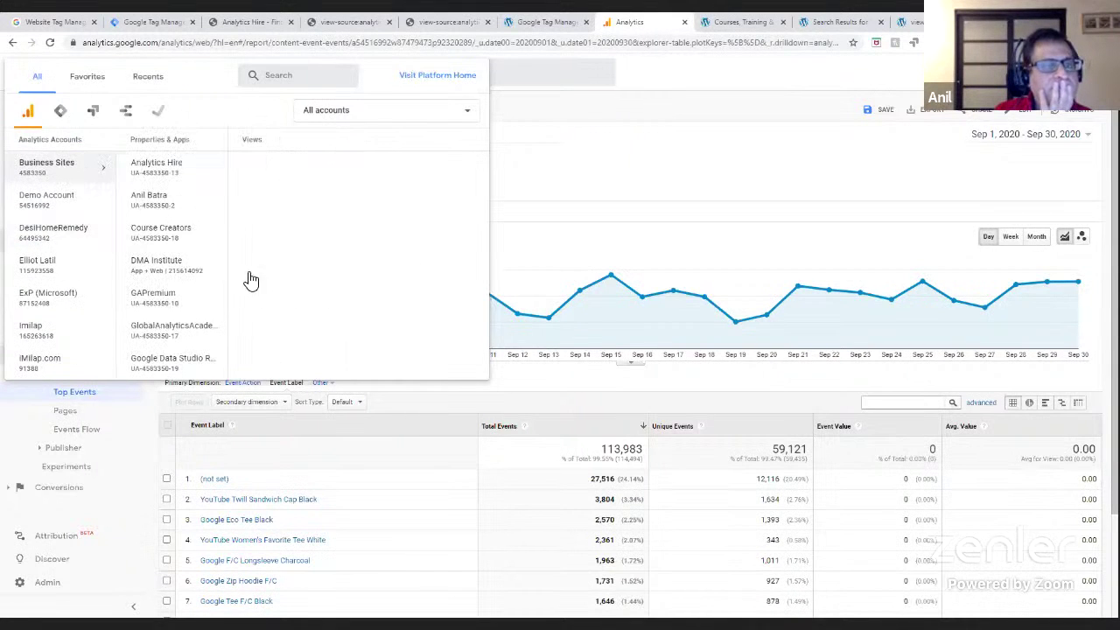
click(181, 202)
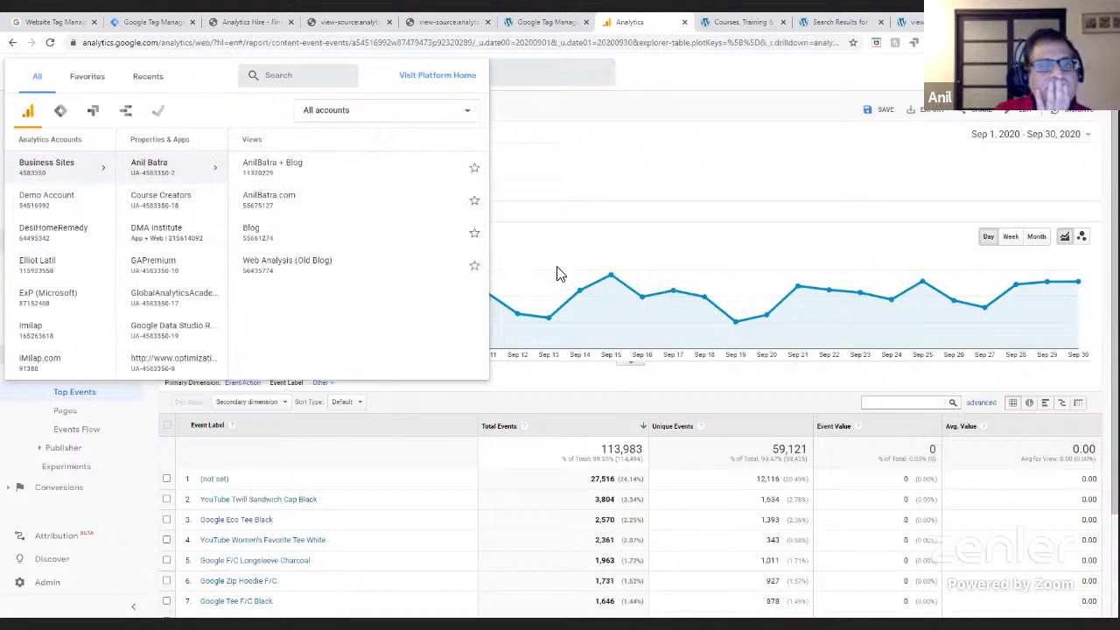
click(290, 199)
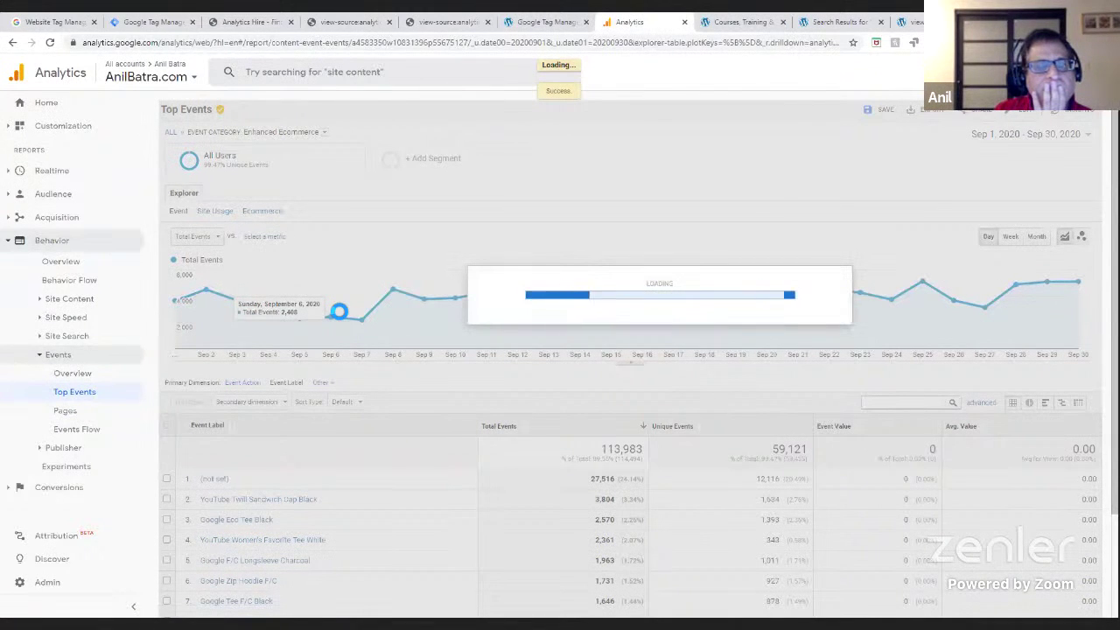
- Reload the courses page to register a visit, then open the Realtime overview
key(ctrl+Tab)
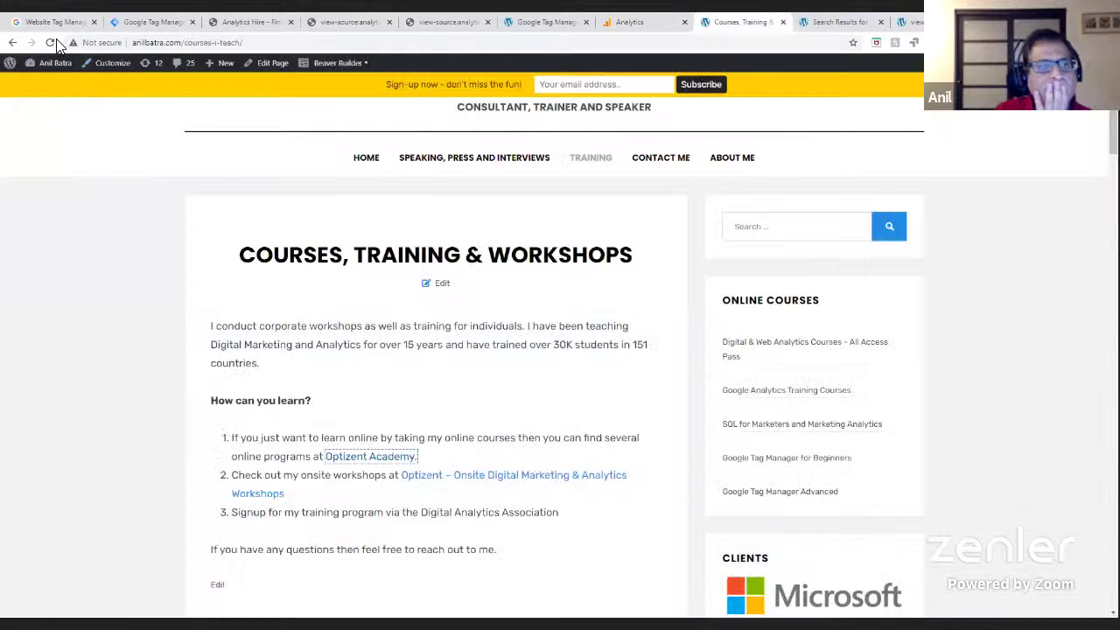
click(52, 41)
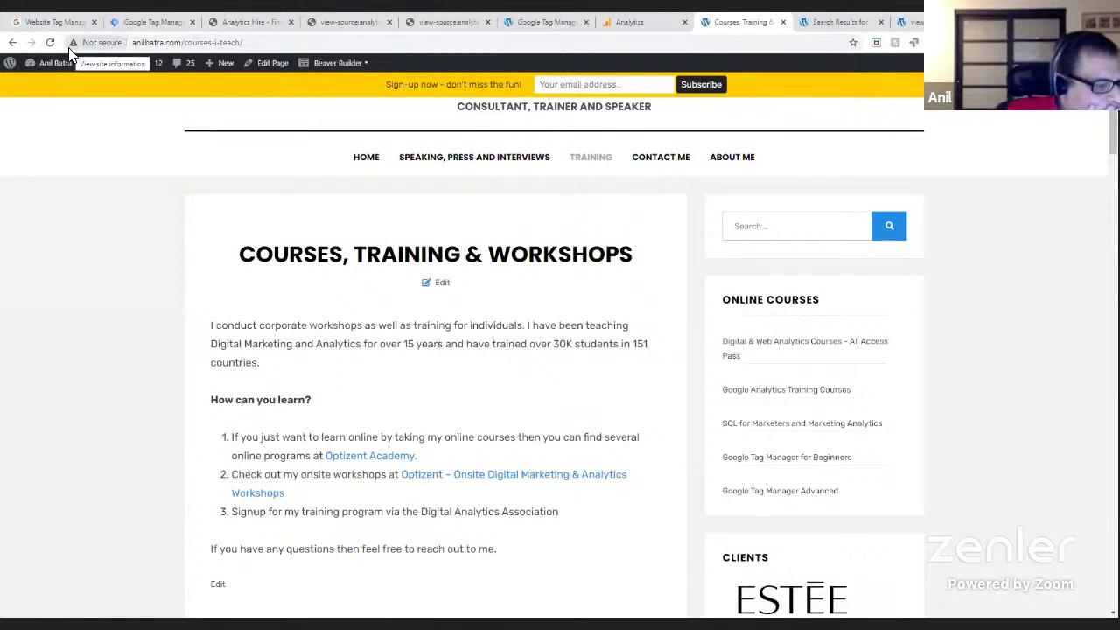
click(627, 25)
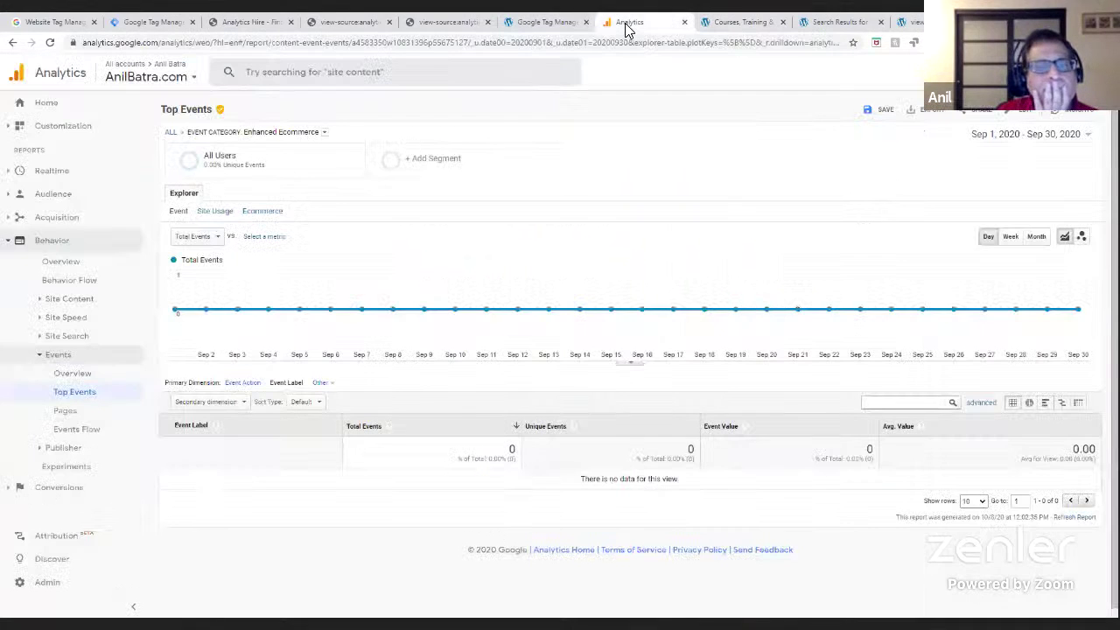
click(54, 172)
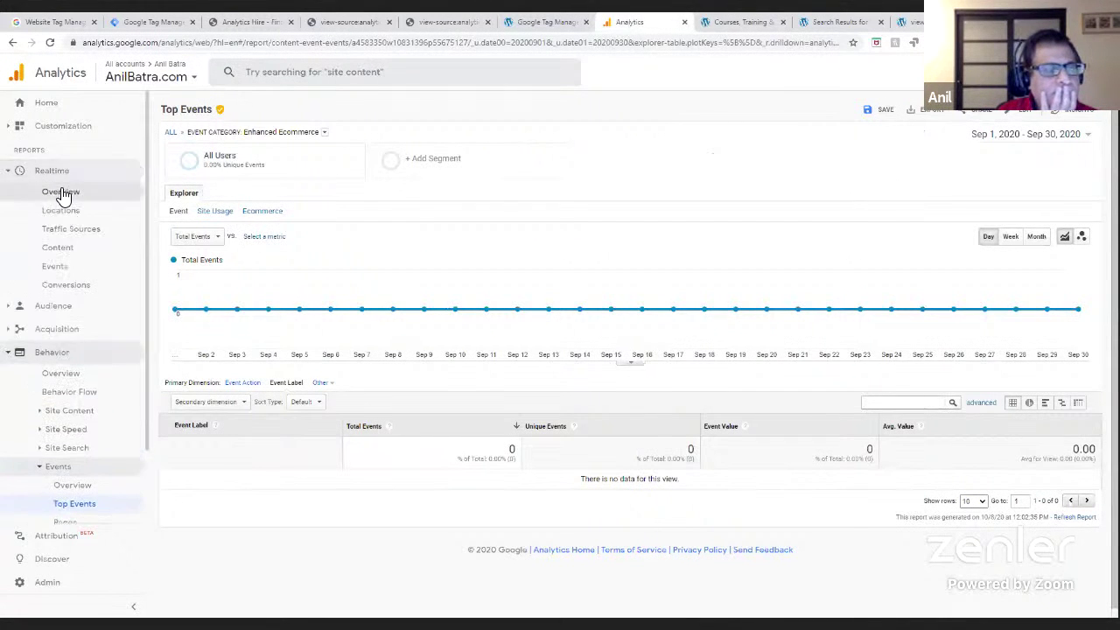
click(61, 192)
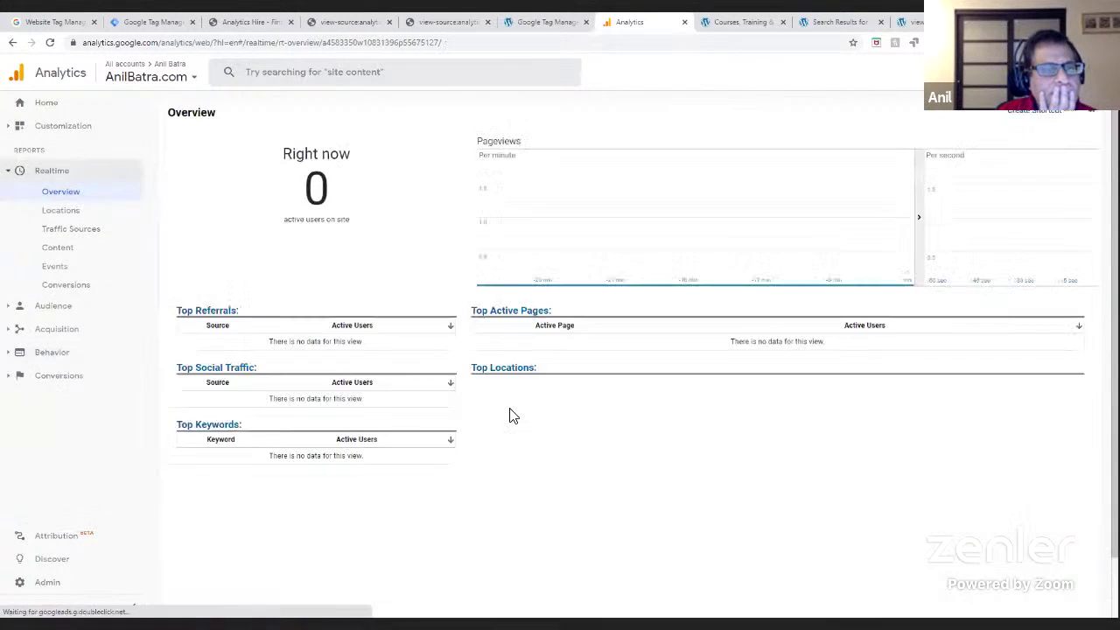
- Remove the Site Only filter from the view's Filters and reopen Realtime Overview
click(54, 585)
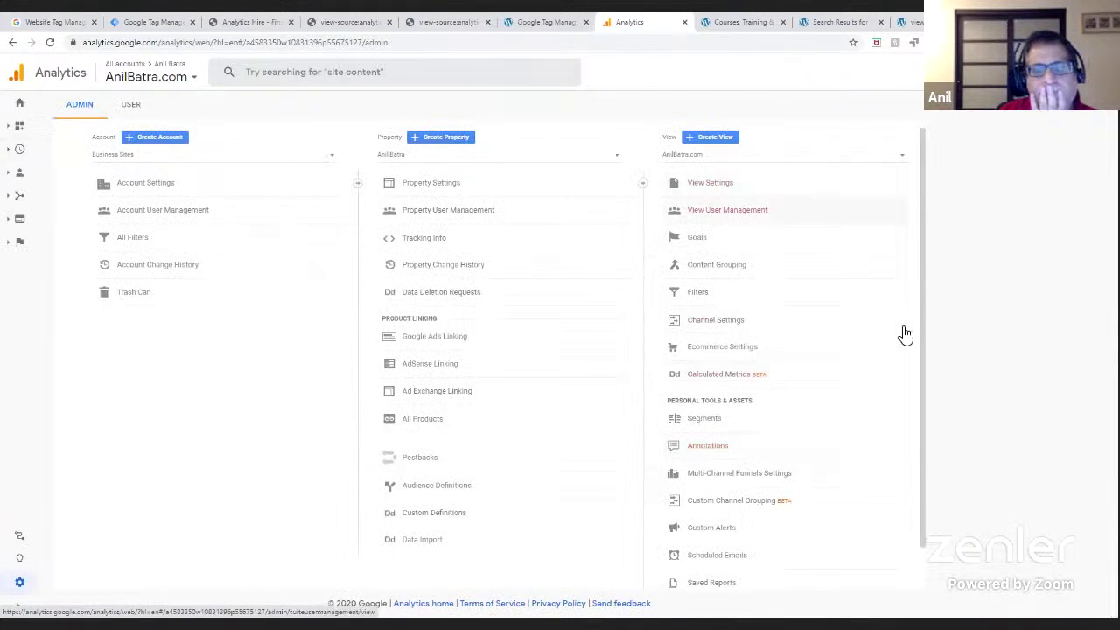
click(751, 300)
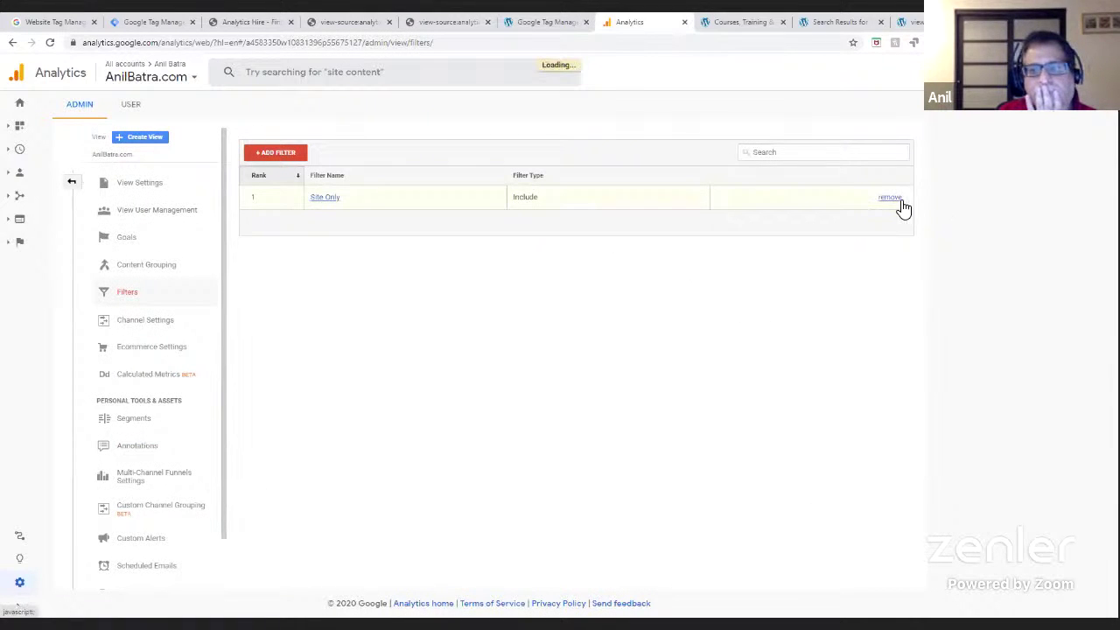
click(892, 199)
click(271, 223)
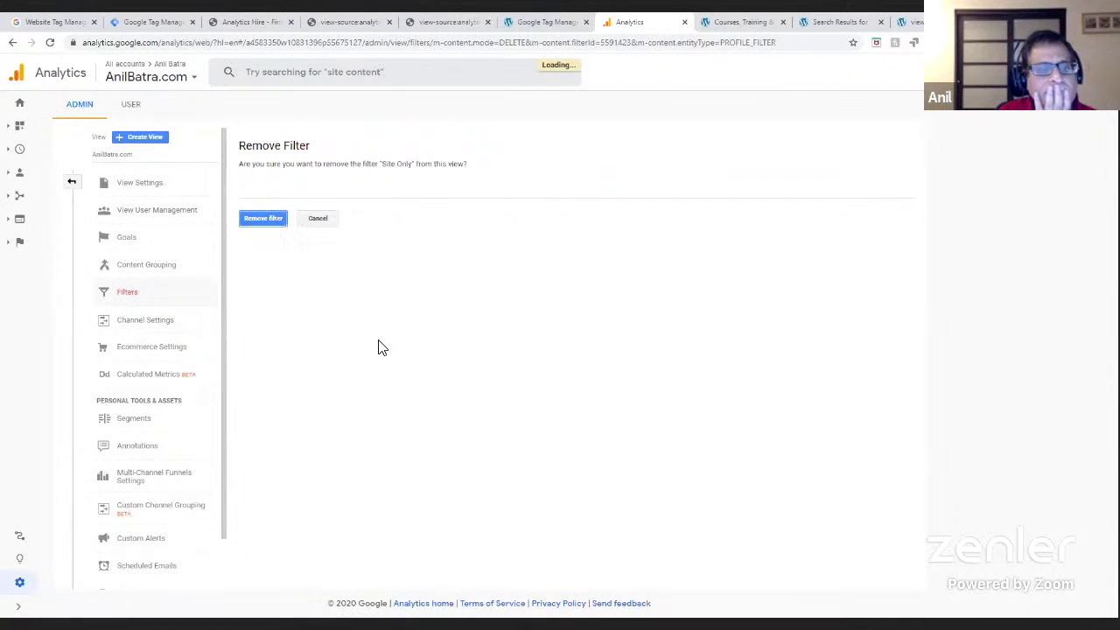
click(24, 151)
click(56, 191)
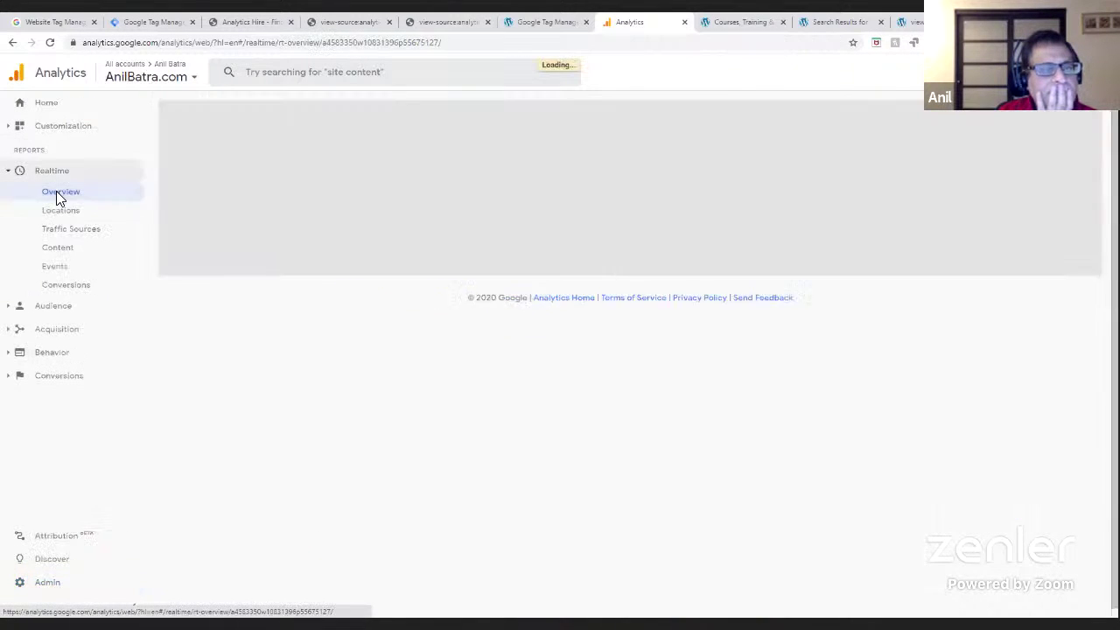
- Reload the courses page and the Realtime overview, dismissing the missing-permissions message
click(725, 25)
click(50, 41)
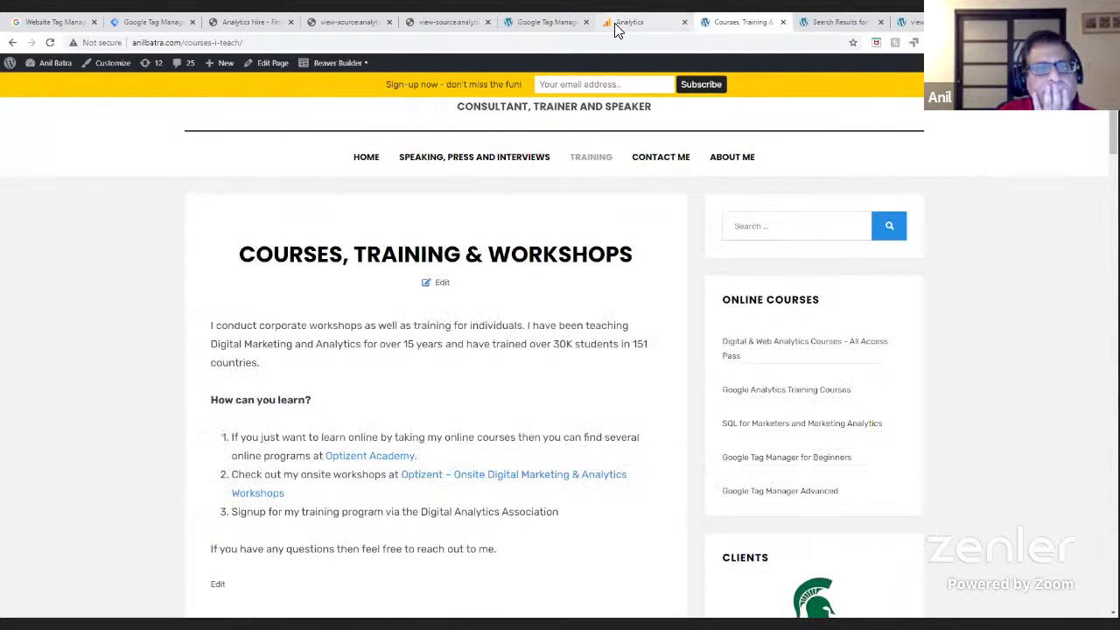
click(623, 23)
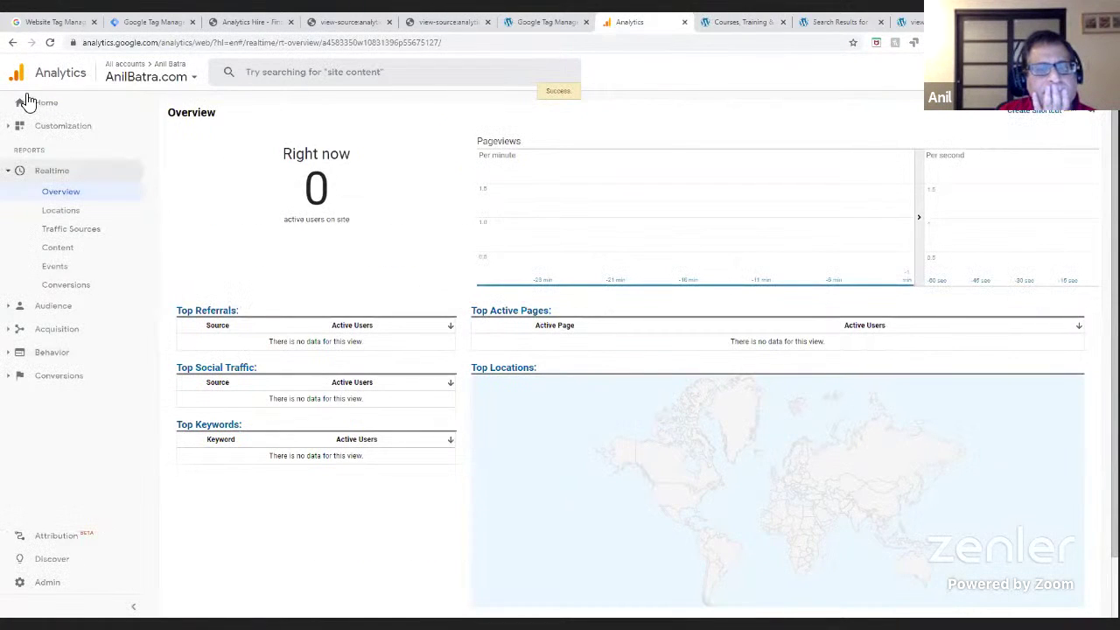
click(51, 43)
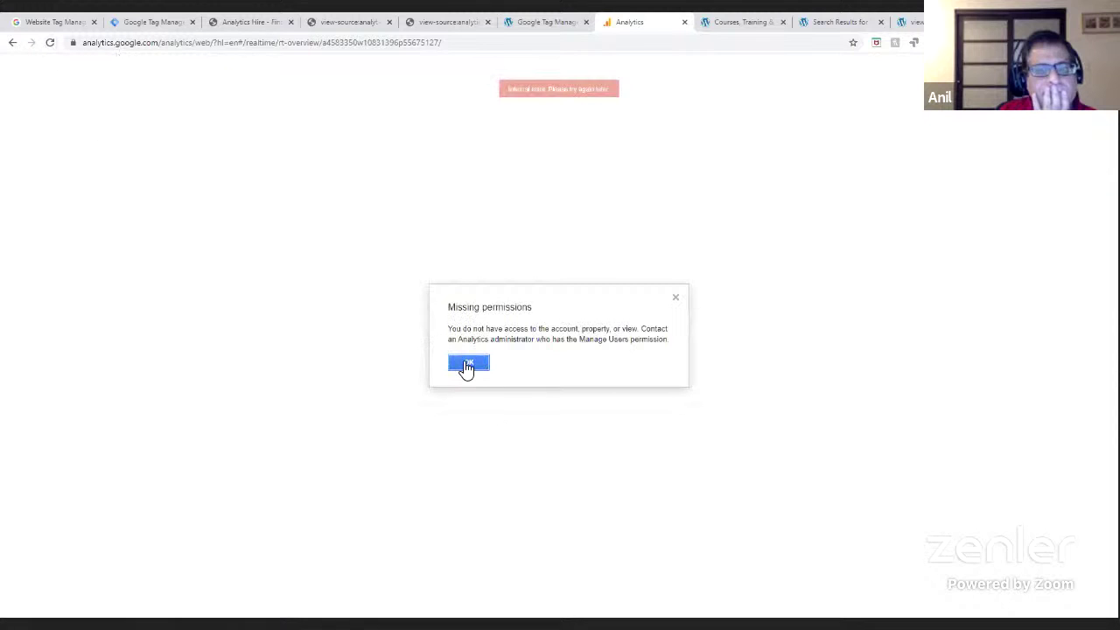
click(468, 363)
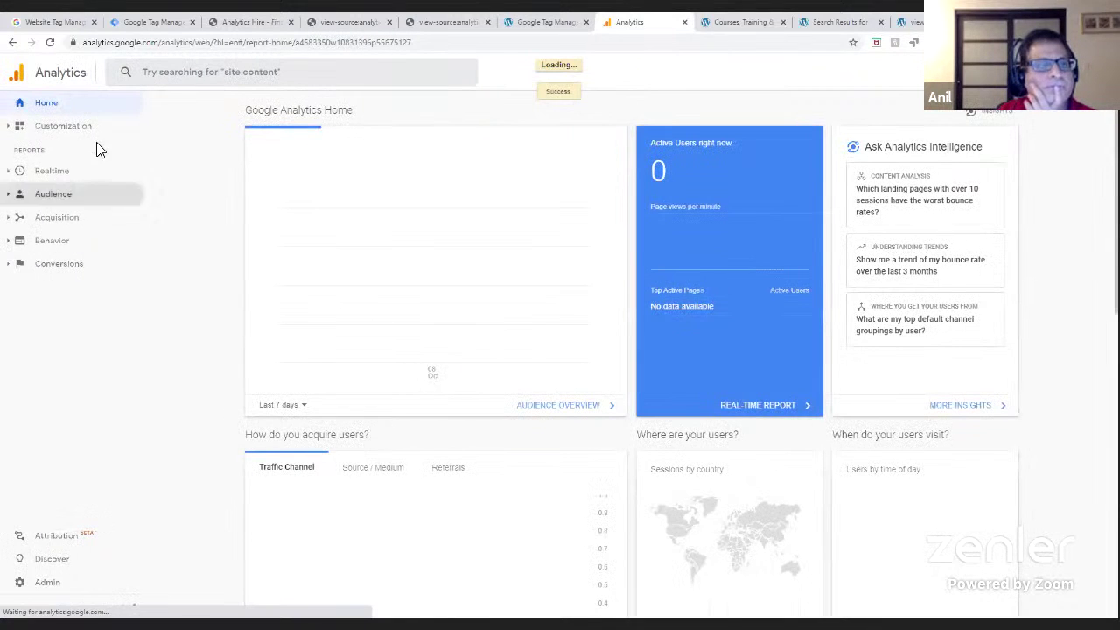
- Reopen Realtime Overview, then close the courses page to show the search results page
click(45, 591)
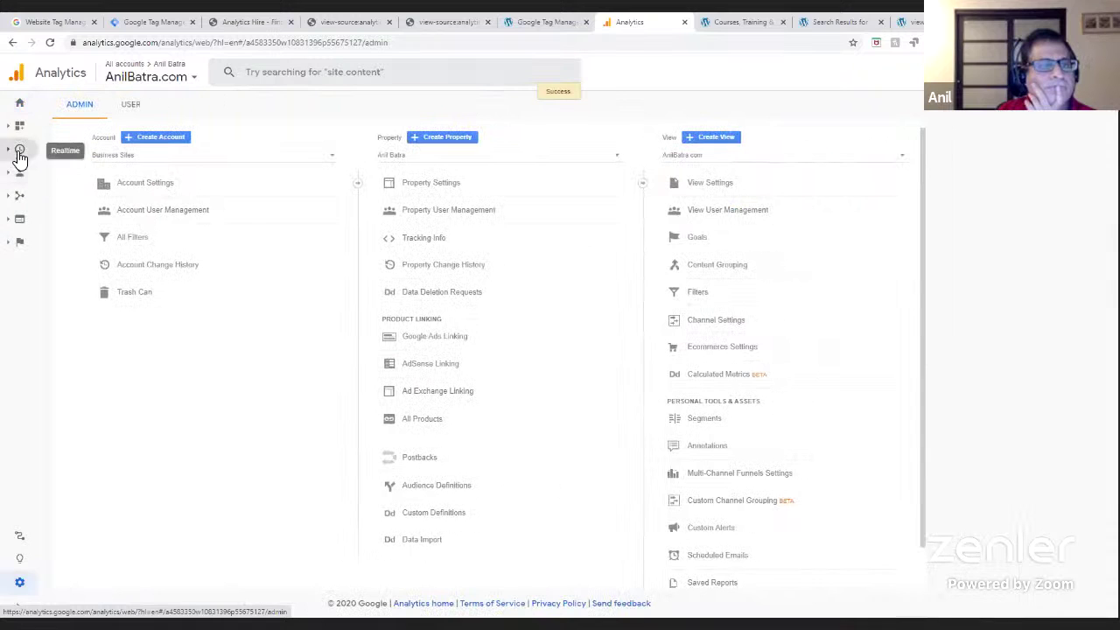
click(20, 156)
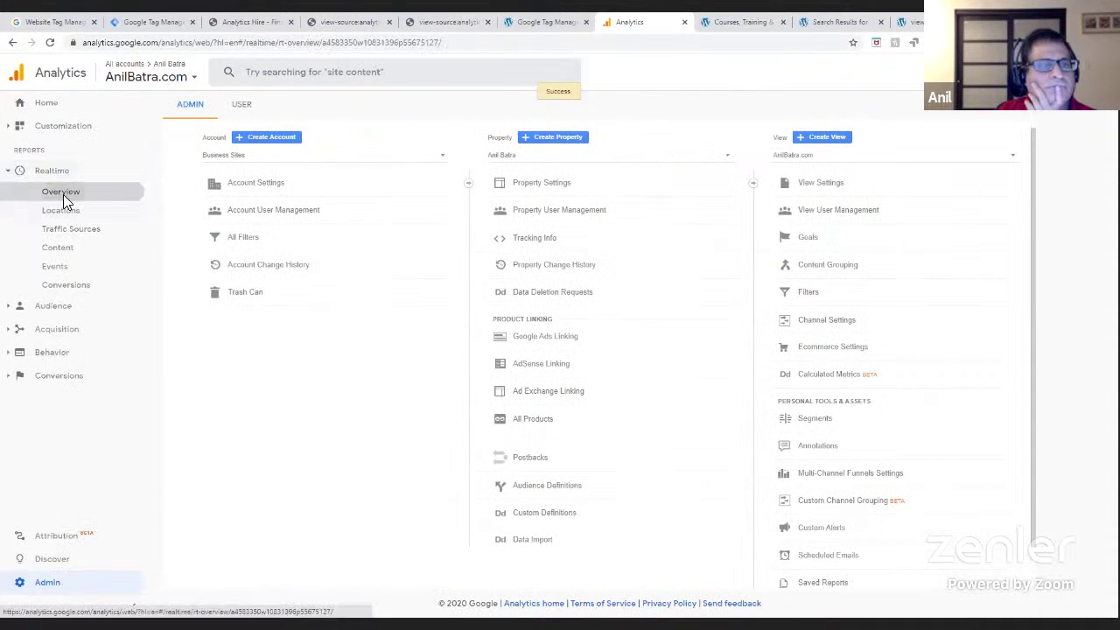
click(63, 194)
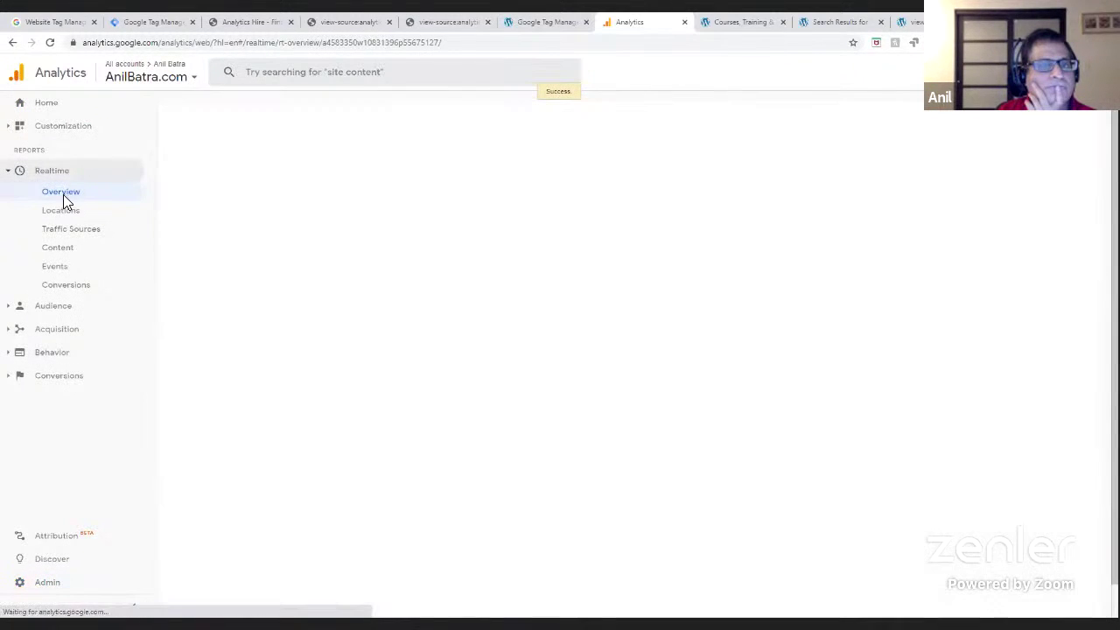
click(910, 24)
click(840, 27)
- Deactivate the Google Tag Manager for WordPress plugin under Installed Plugins, leaving 12 active plugins
click(781, 23)
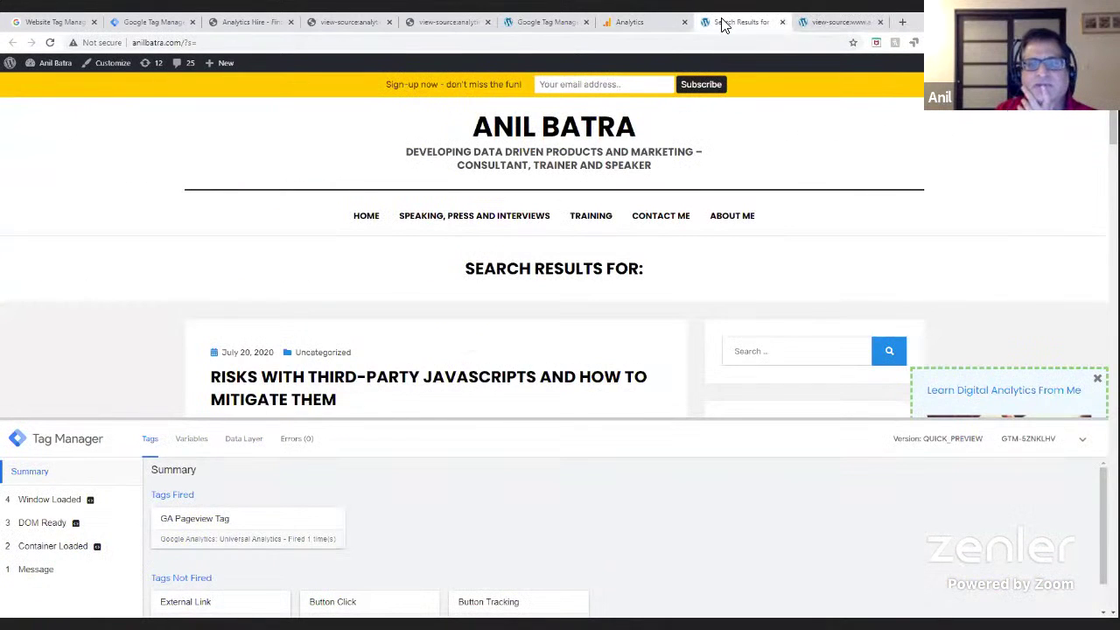
click(536, 26)
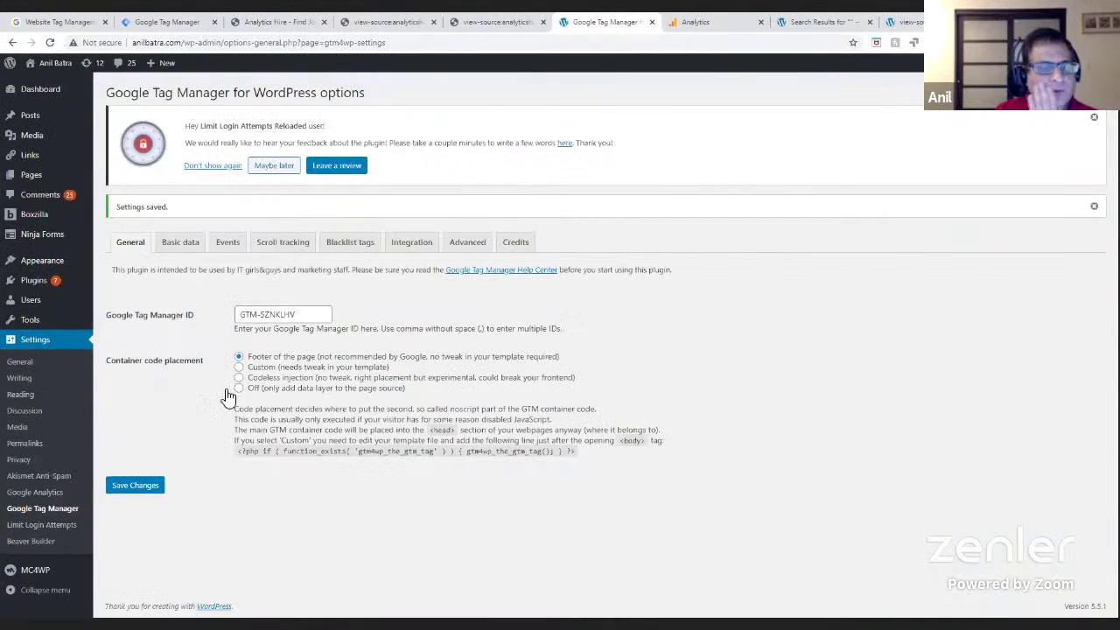
click(35, 351)
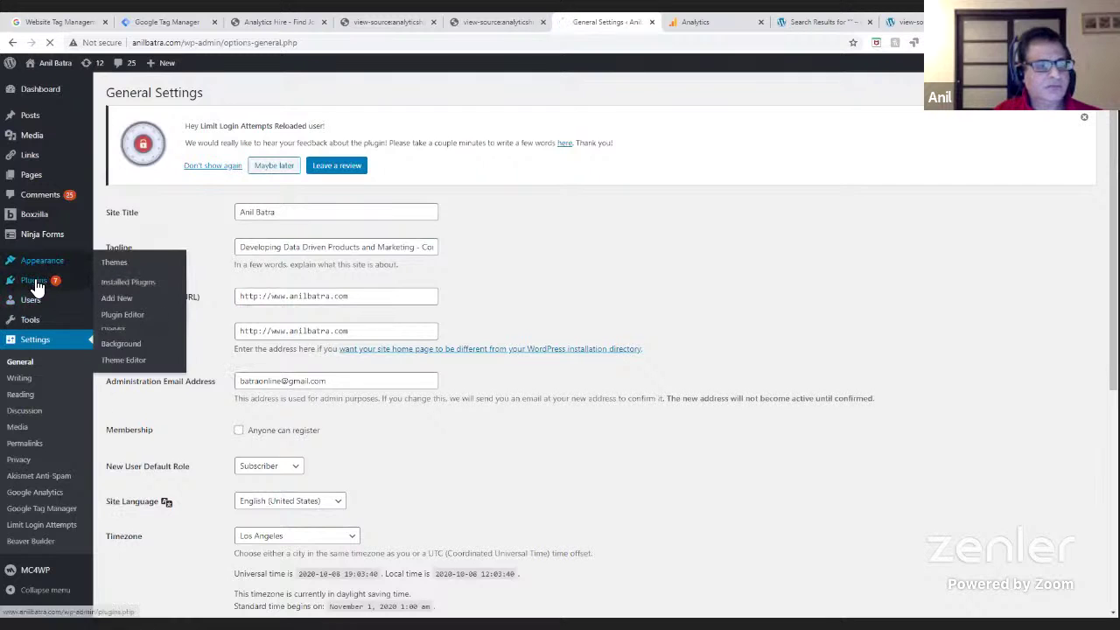
click(118, 285)
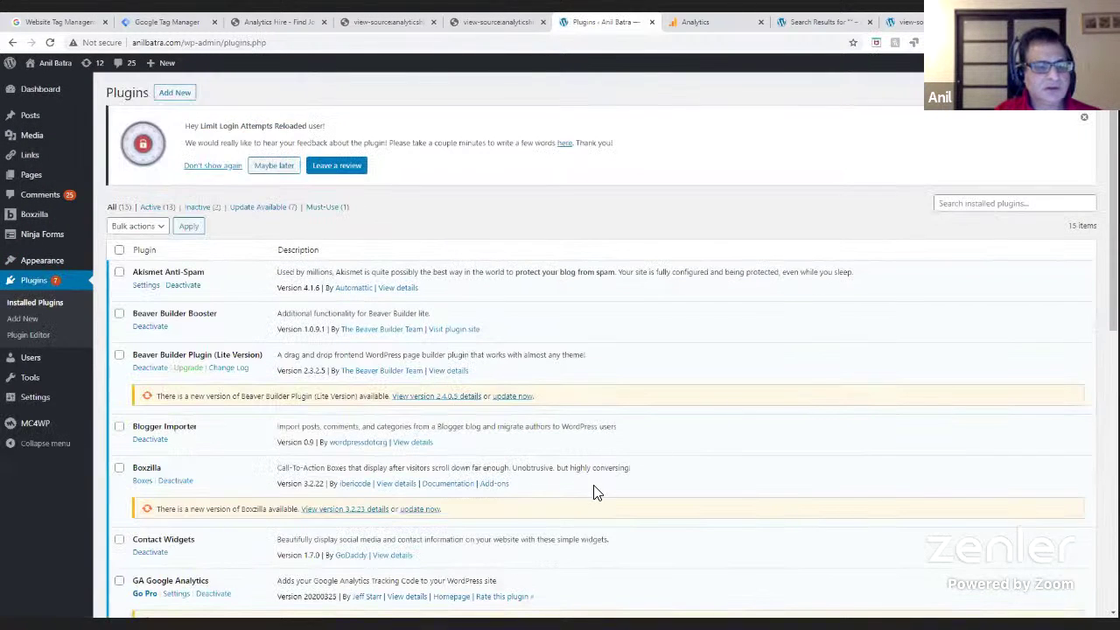
scroll(593, 490, down, 5)
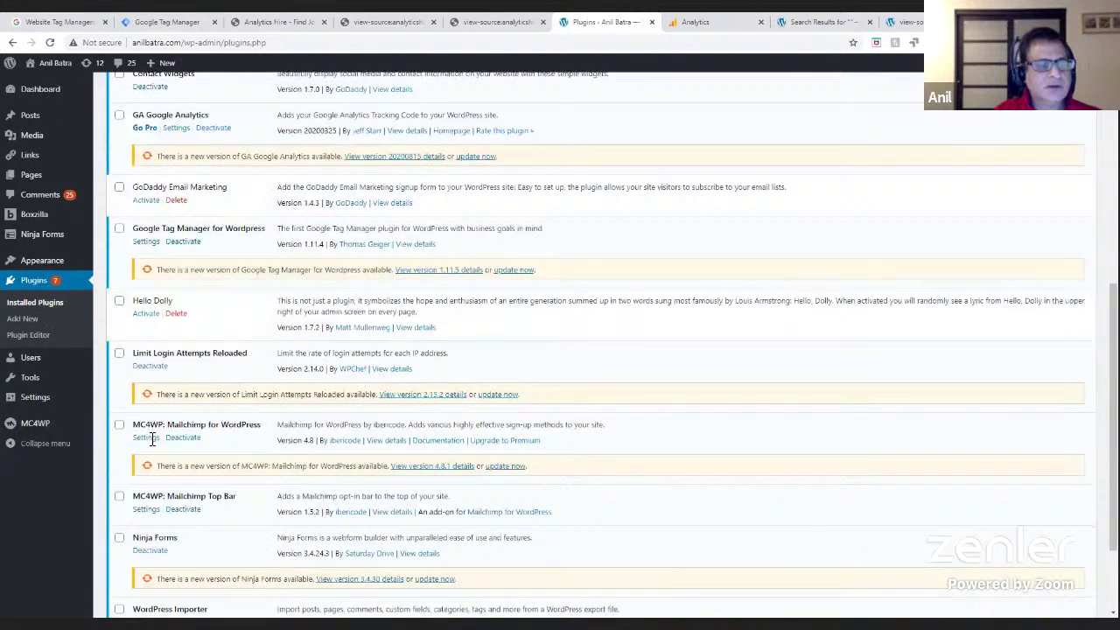
click(183, 243)
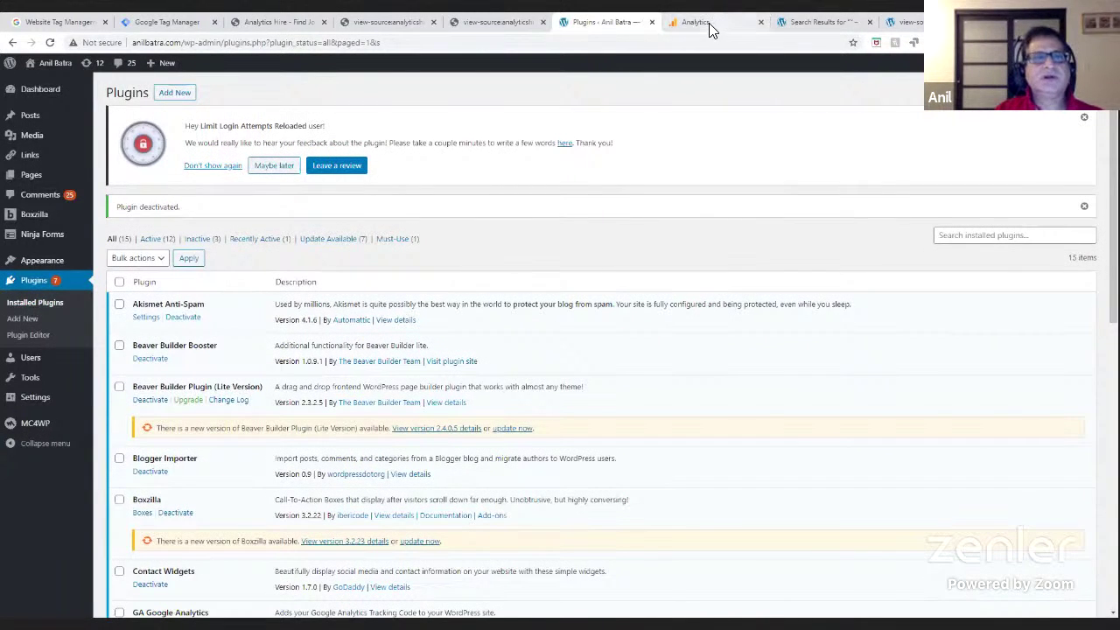
- Select the container's head code snippet in the Install Google Tag Manager dialog, then return to WordPress Plugins
click(180, 22)
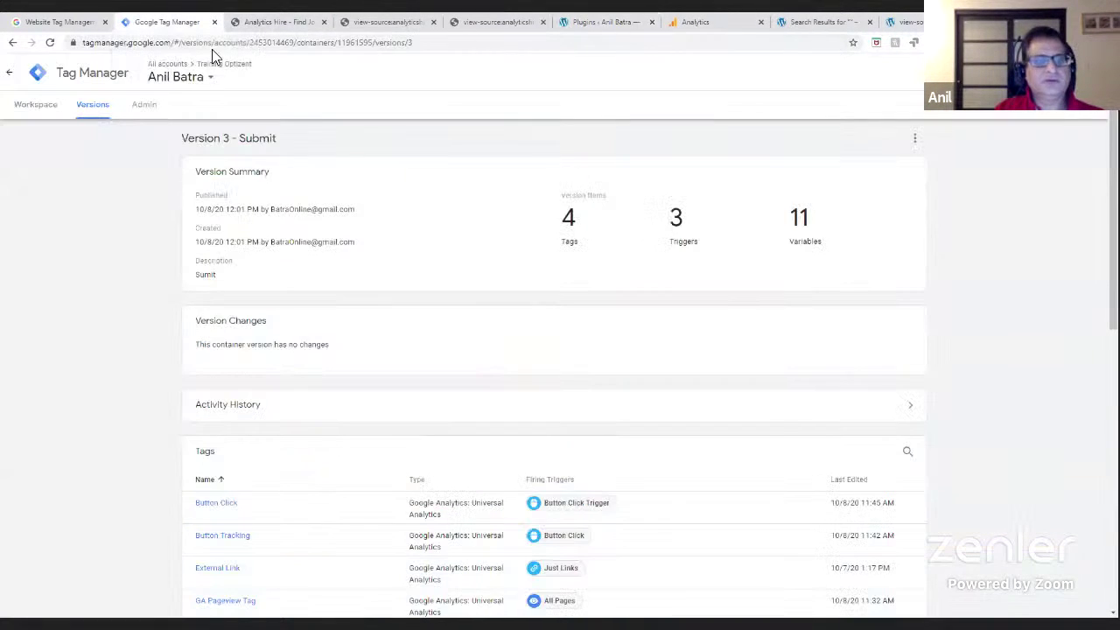
click(31, 108)
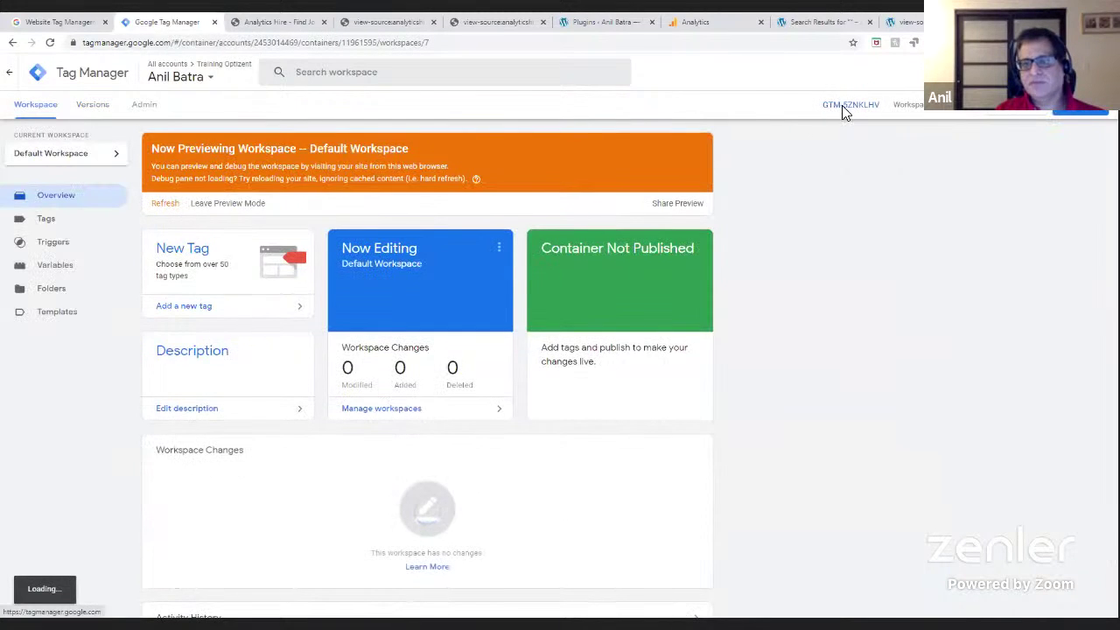
click(842, 105)
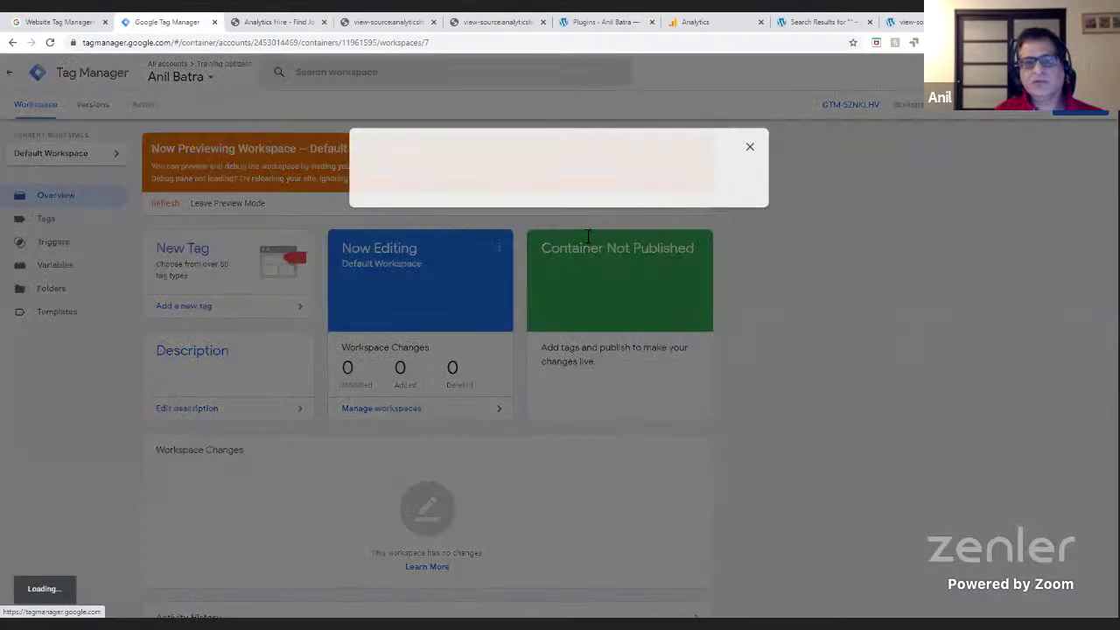
click(522, 267)
key(ctrl+c)
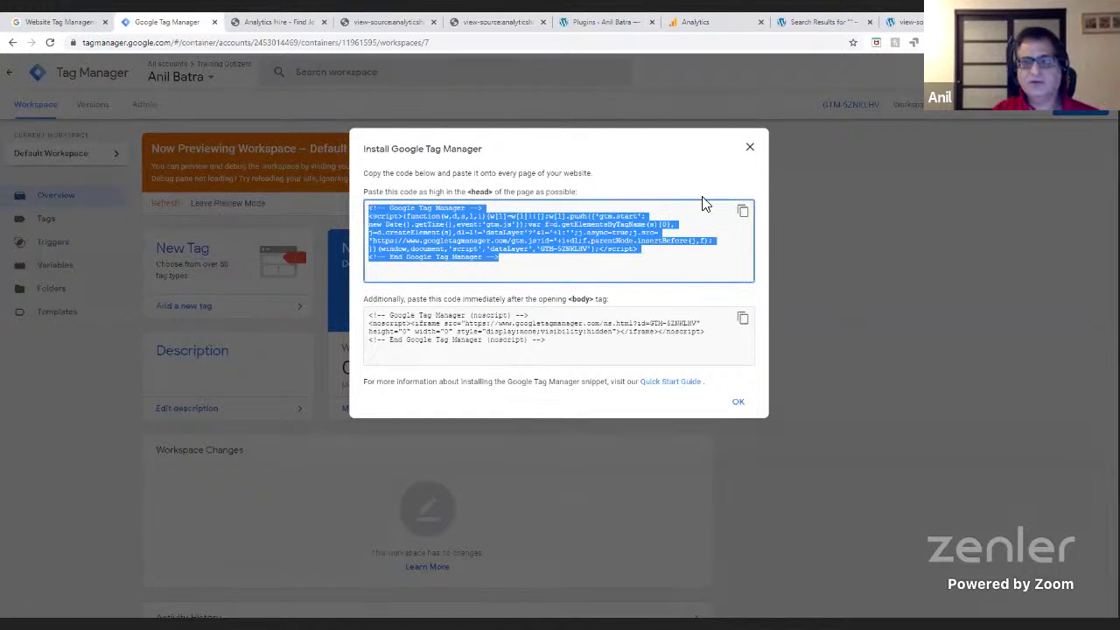
click(908, 22)
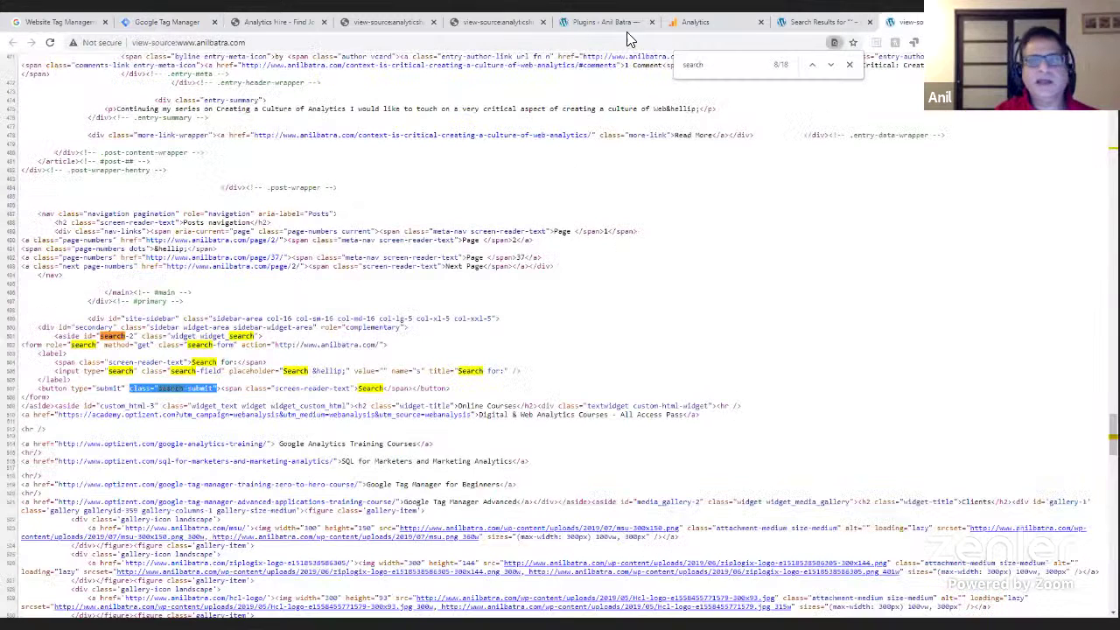
click(610, 27)
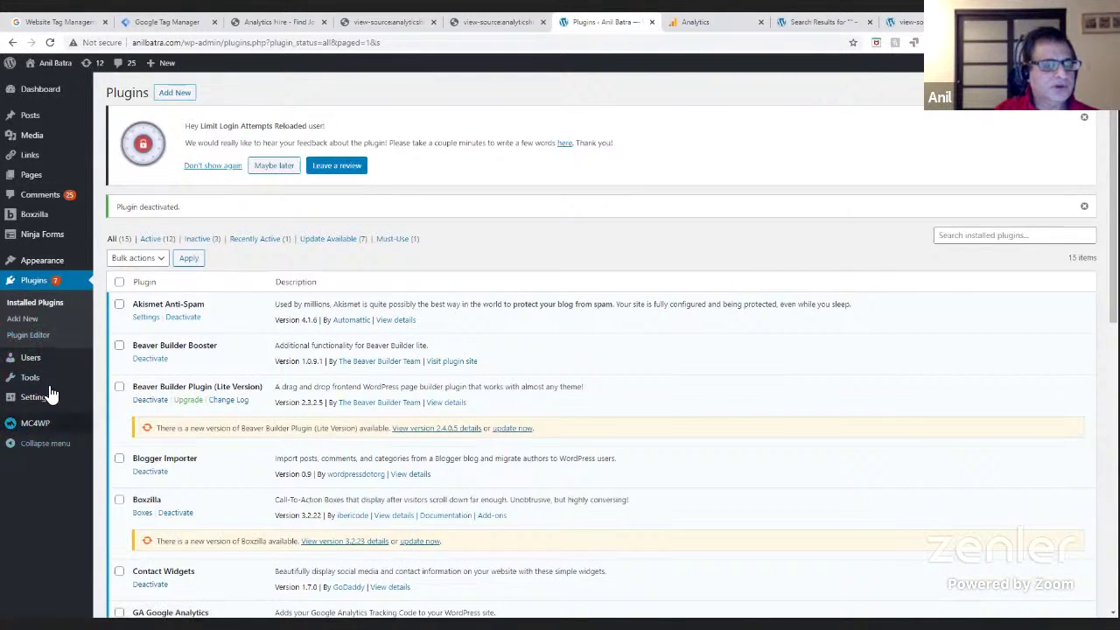
- Go to Appearance > Theme Editor and accept the theme editing warning
mouse_move(47, 266)
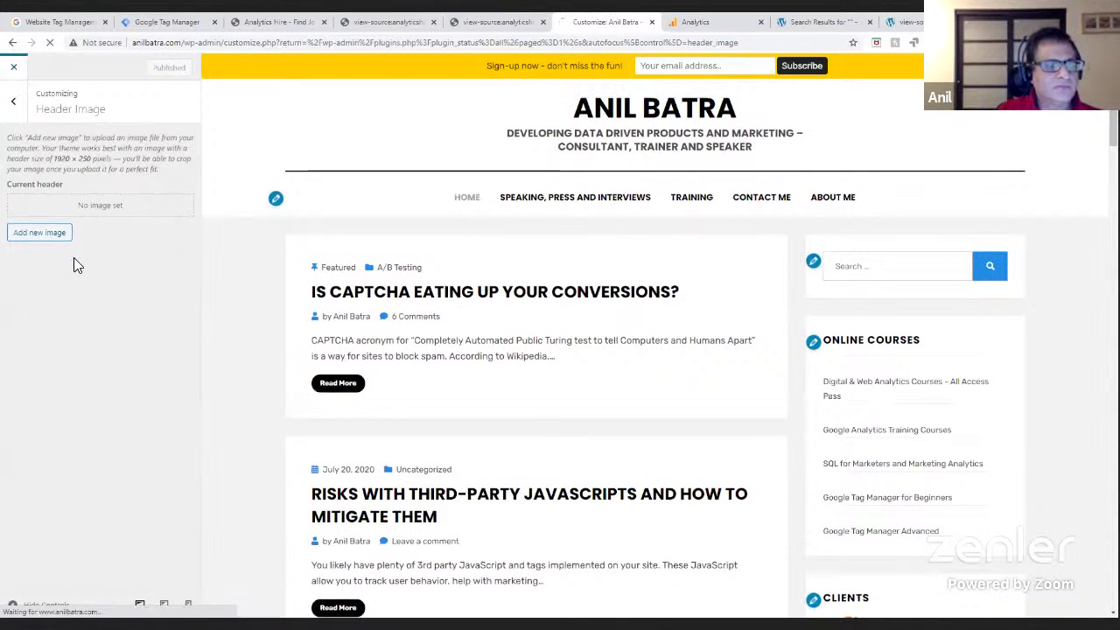
click(15, 70)
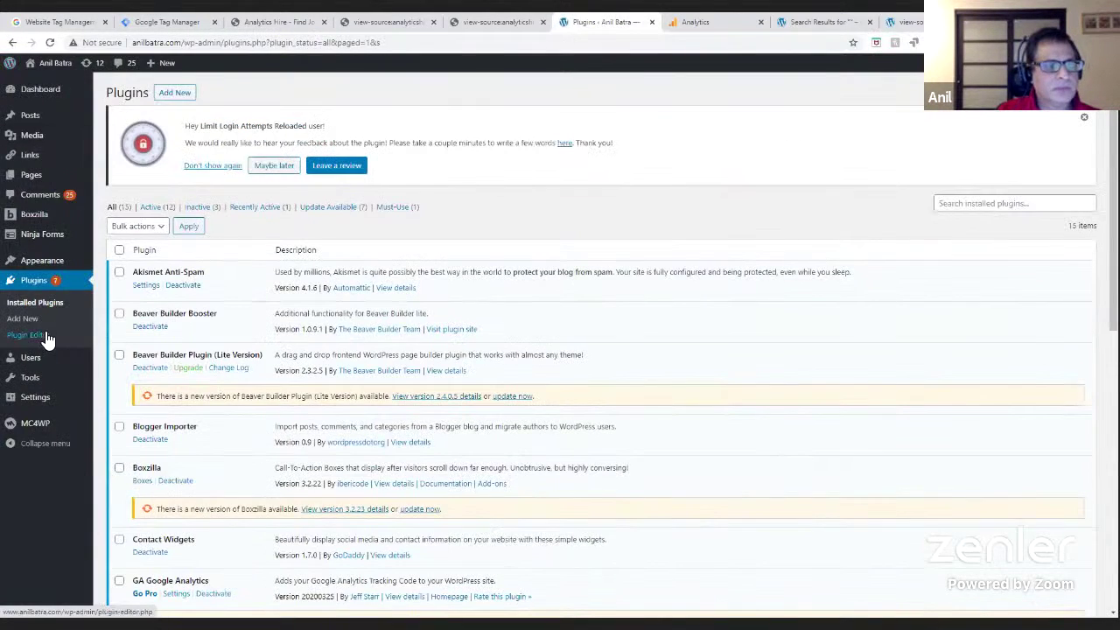
click(62, 265)
click(119, 362)
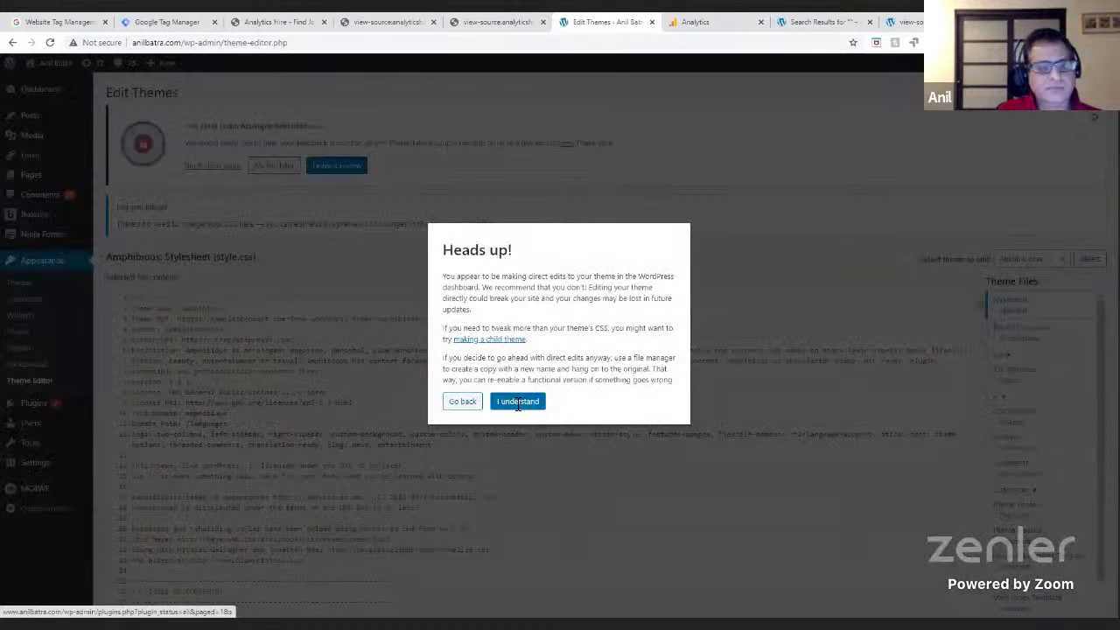
click(520, 405)
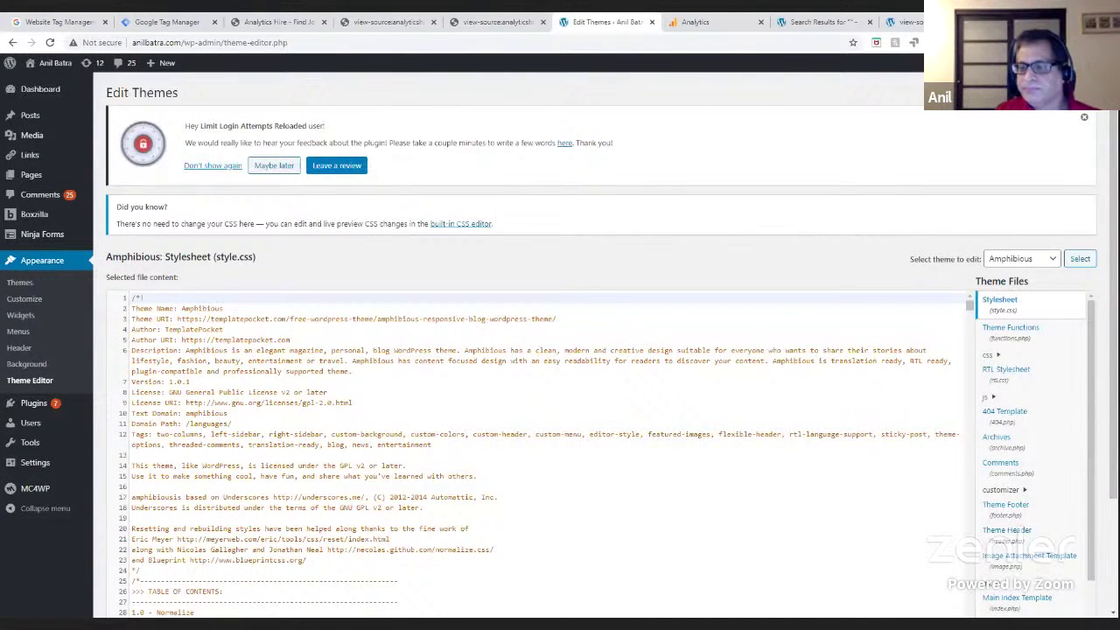
- Open the Amphibious theme's Theme Header file, header.php, in the editor
click(1049, 350)
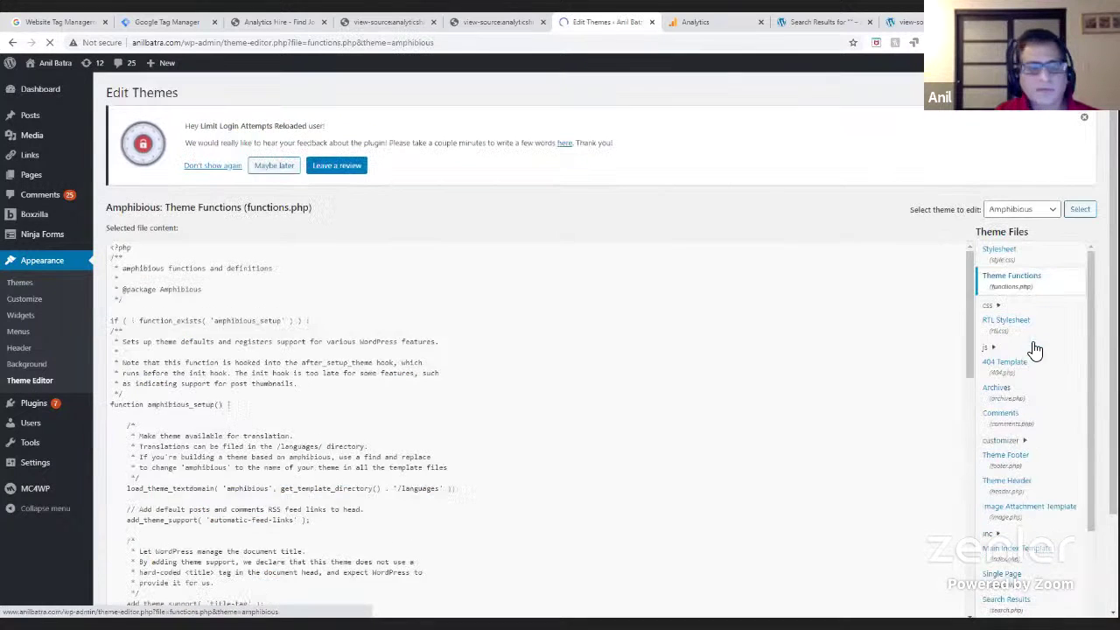
scroll(1079, 420, down, 5)
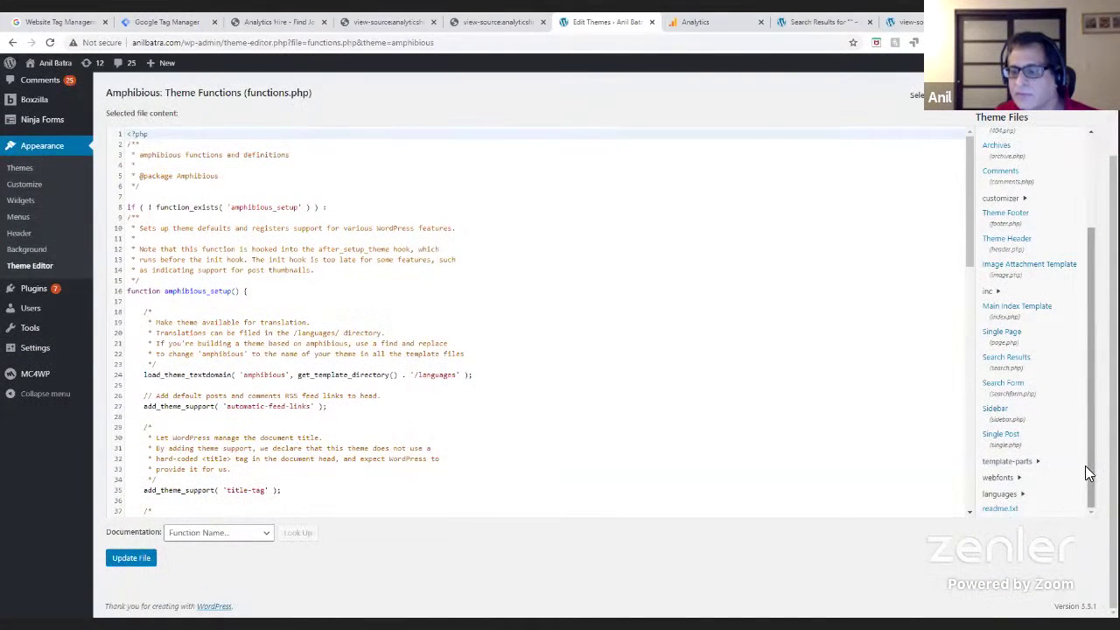
scroll(1089, 472, up, 3)
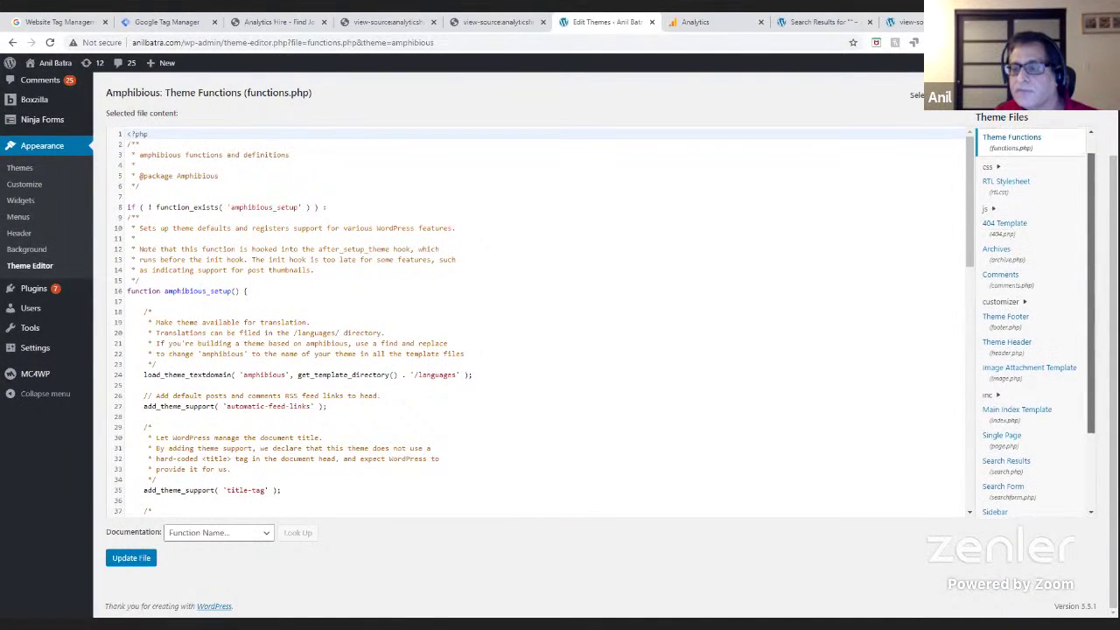
click(1021, 357)
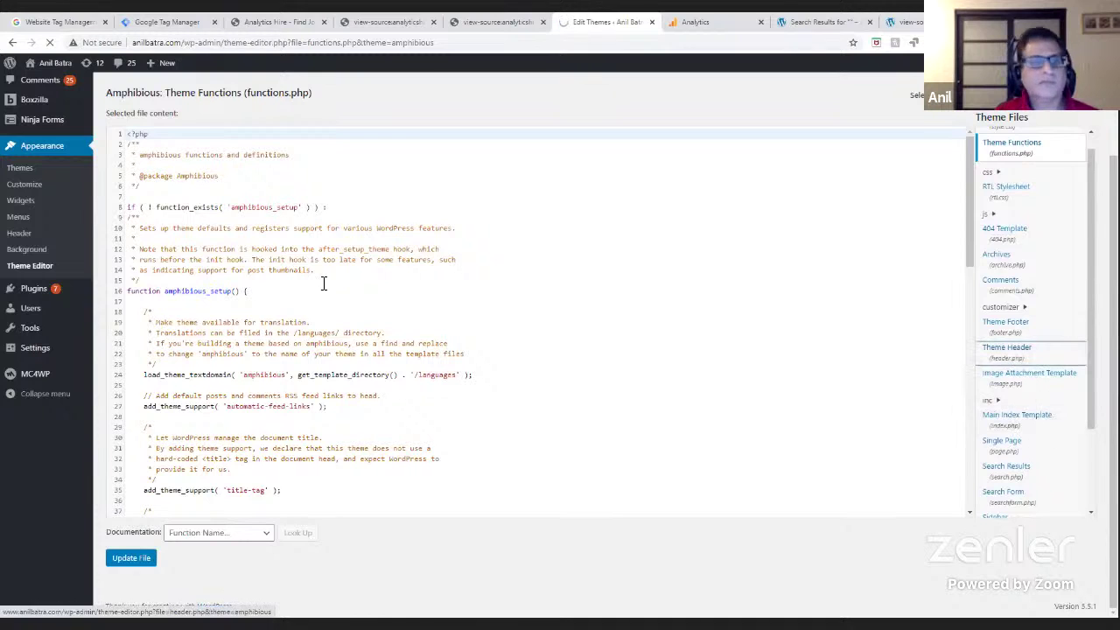
scroll(400, 440, down, 2)
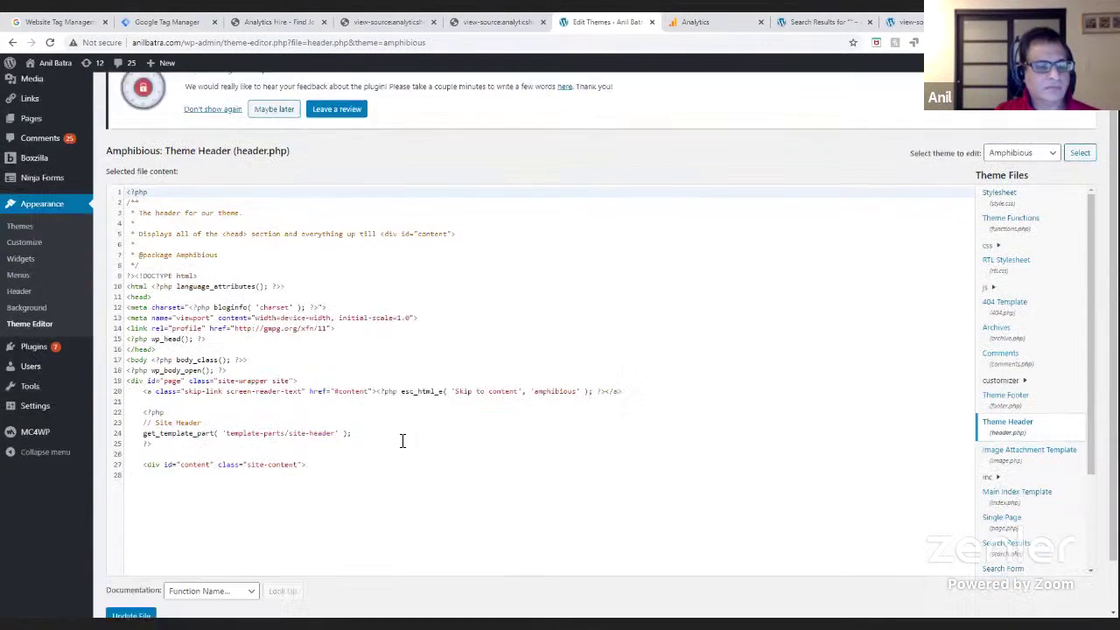
- Paste the GTM head snippet on a new line after wp_head() and update header.php
click(167, 453)
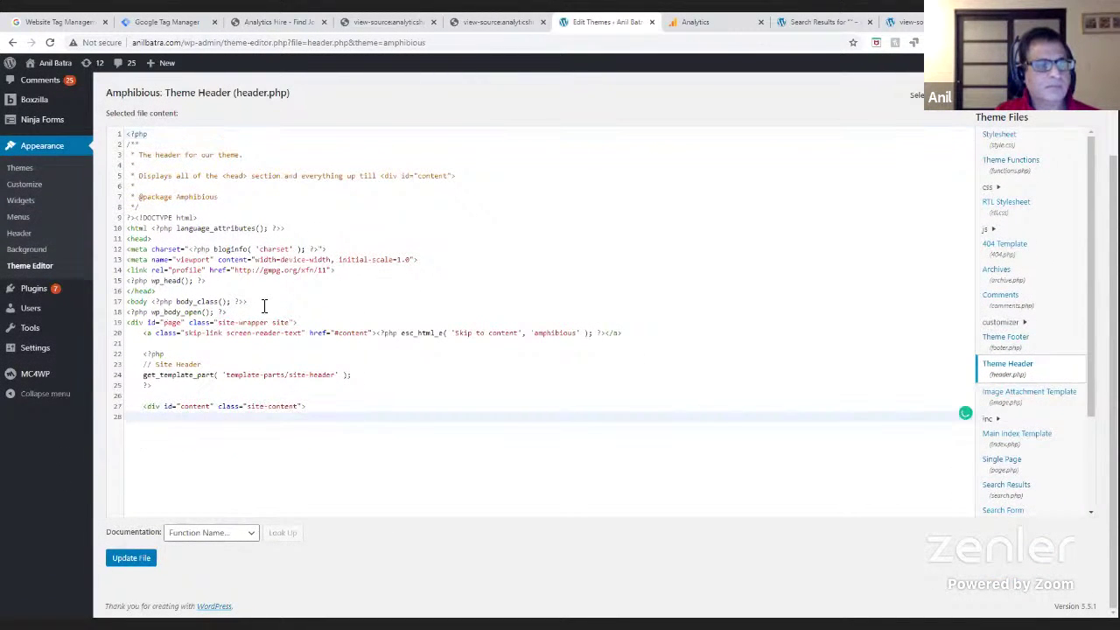
click(220, 283)
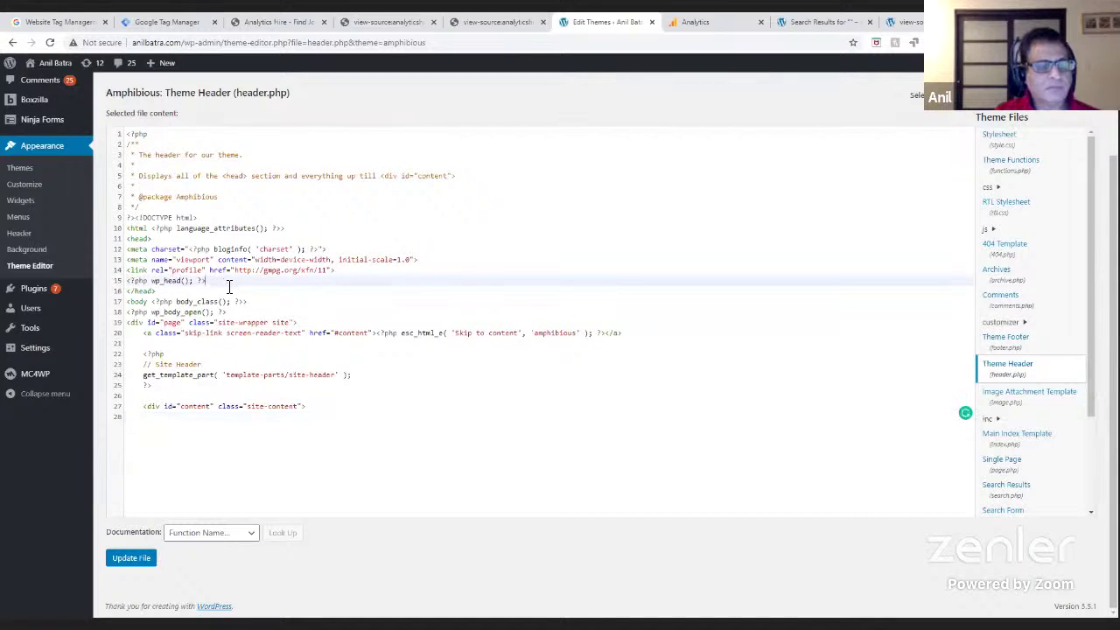
key(Up)
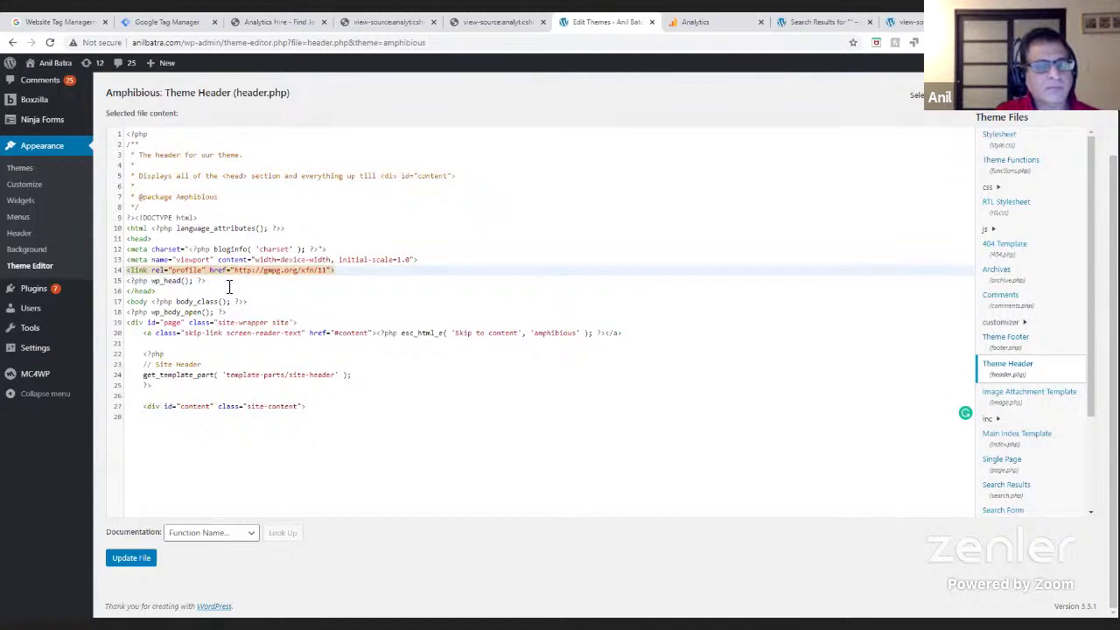
key(Down)
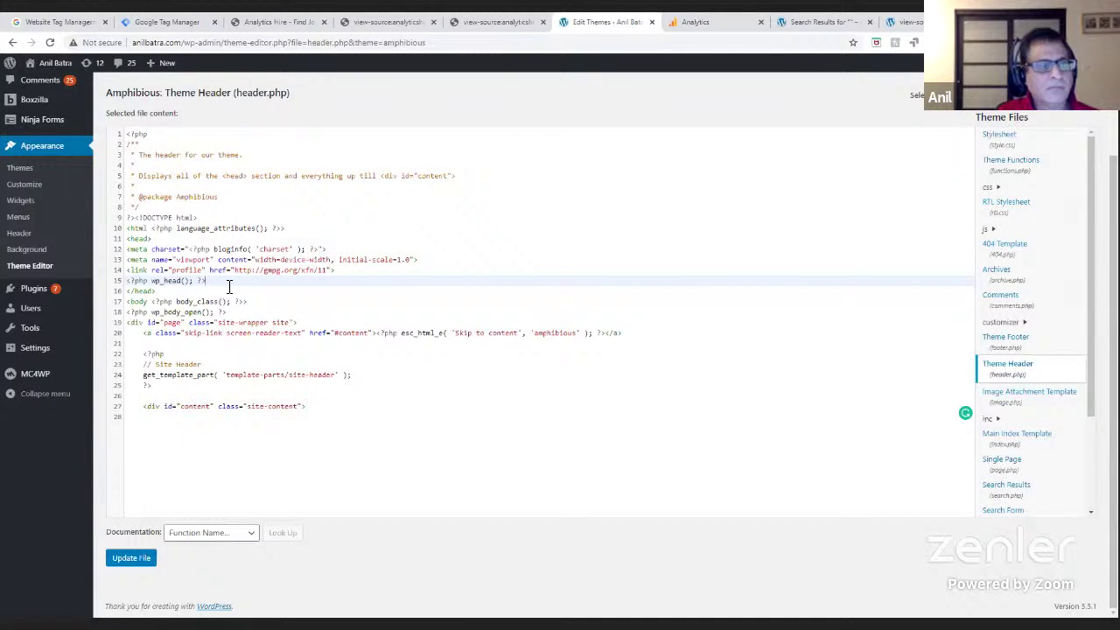
key(Return)
key(Return)
key(Tab)
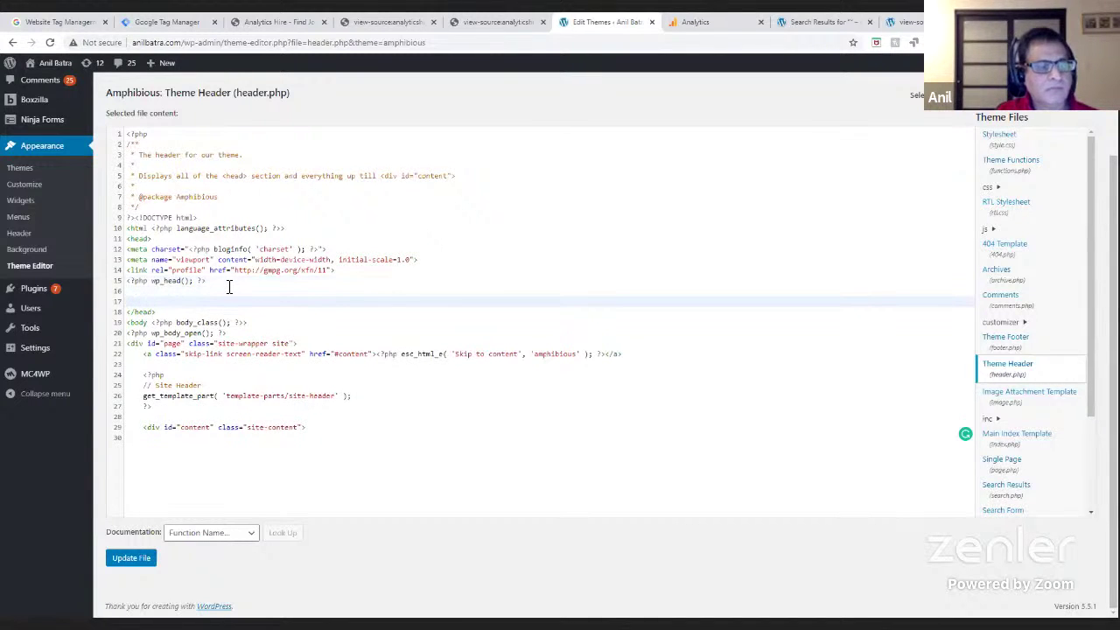
key(ctrl+v)
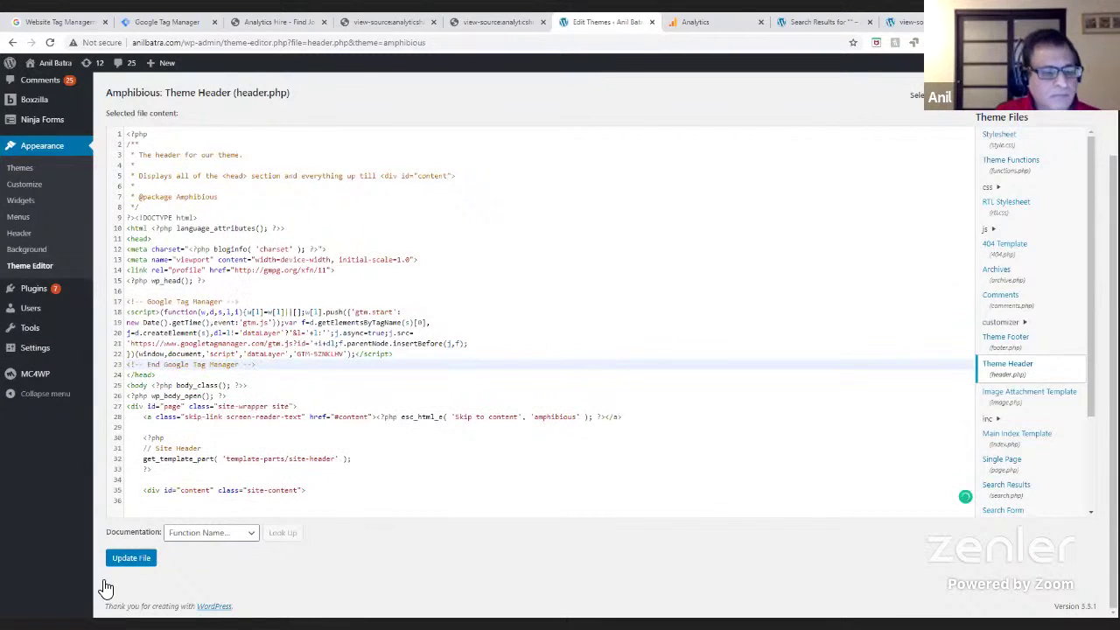
click(140, 559)
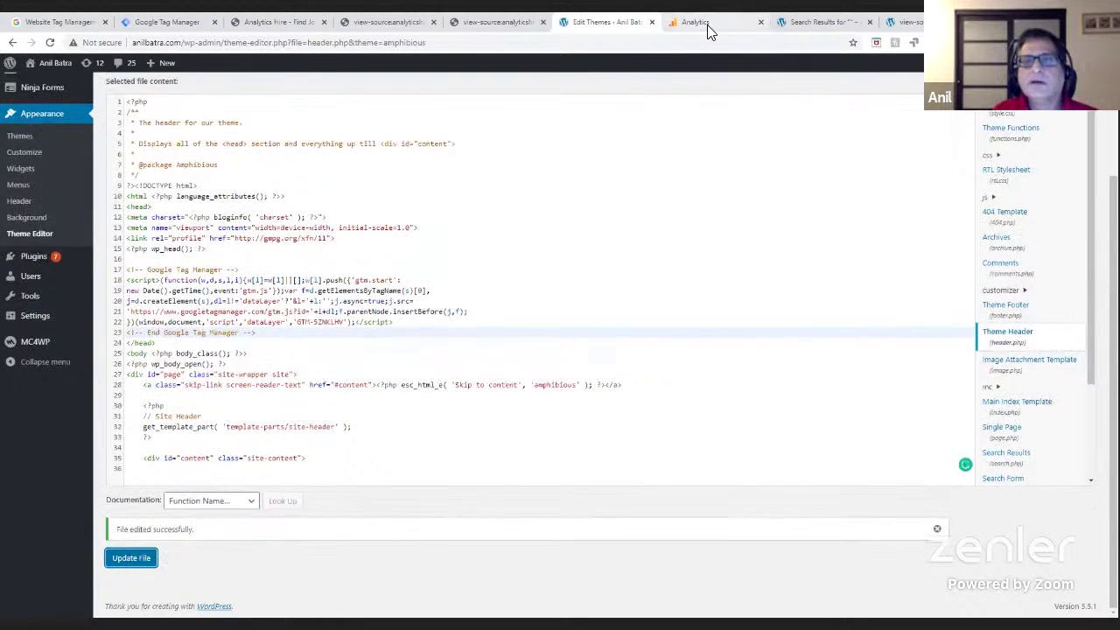
- Reload the Analytics realtime report and load the anilbatra.com homepage
click(707, 25)
click(51, 44)
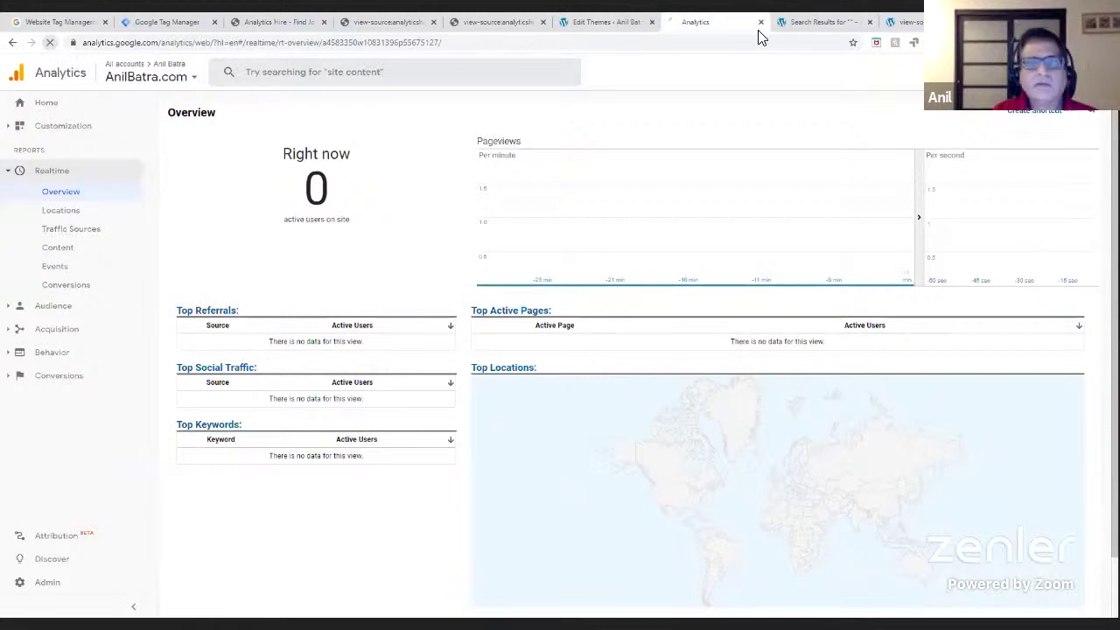
click(397, 28)
text(anil)
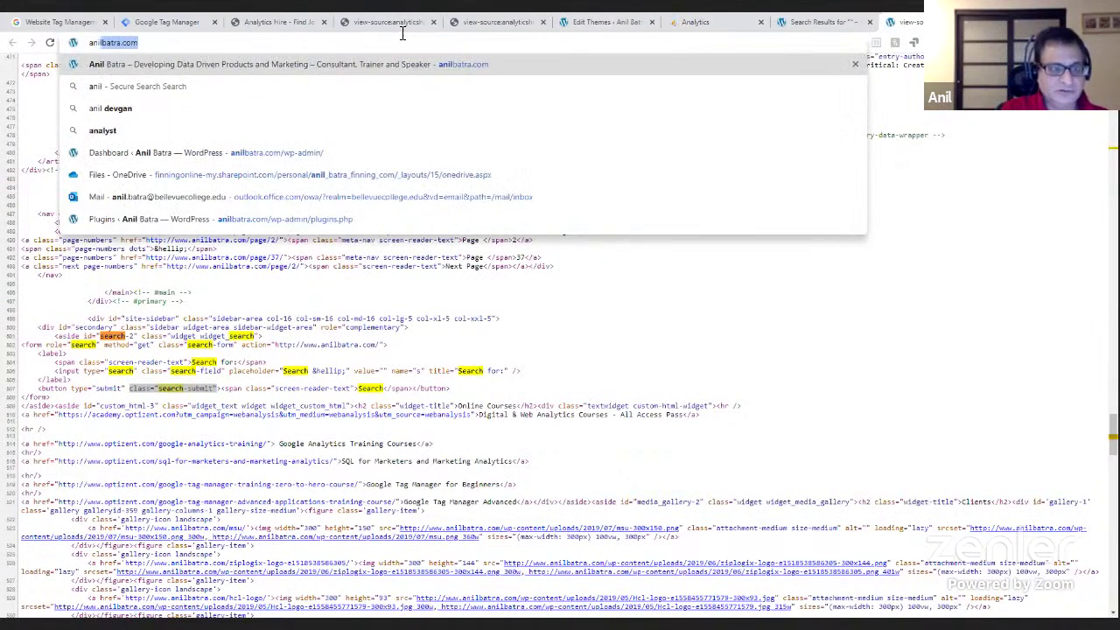
key(Return)
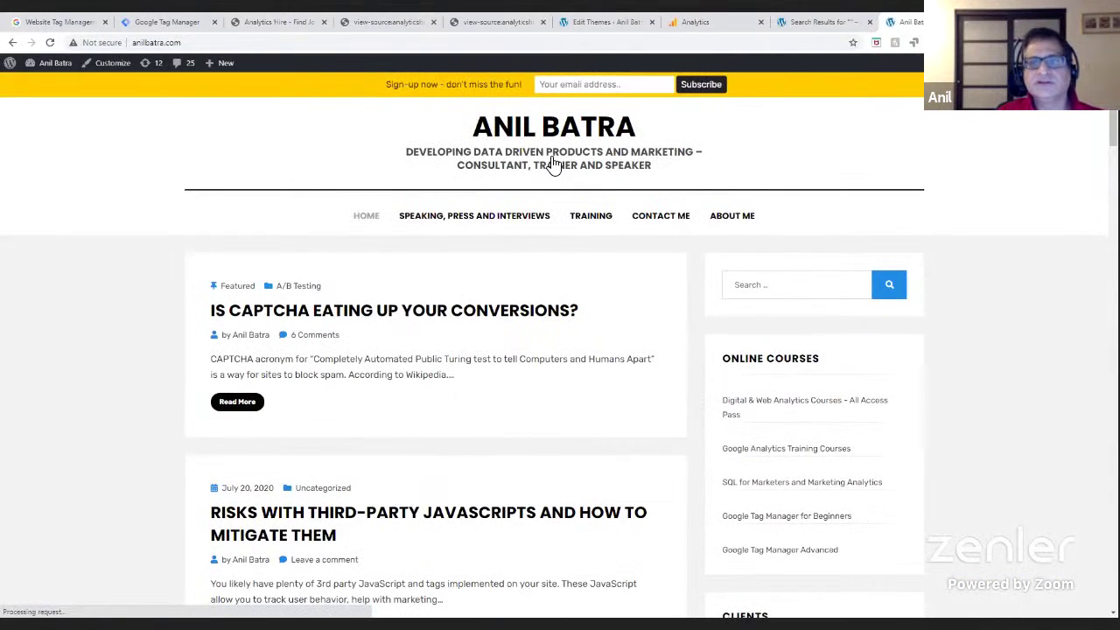
- Check the Google Analytics realtime overview and realtime locations reports
click(720, 24)
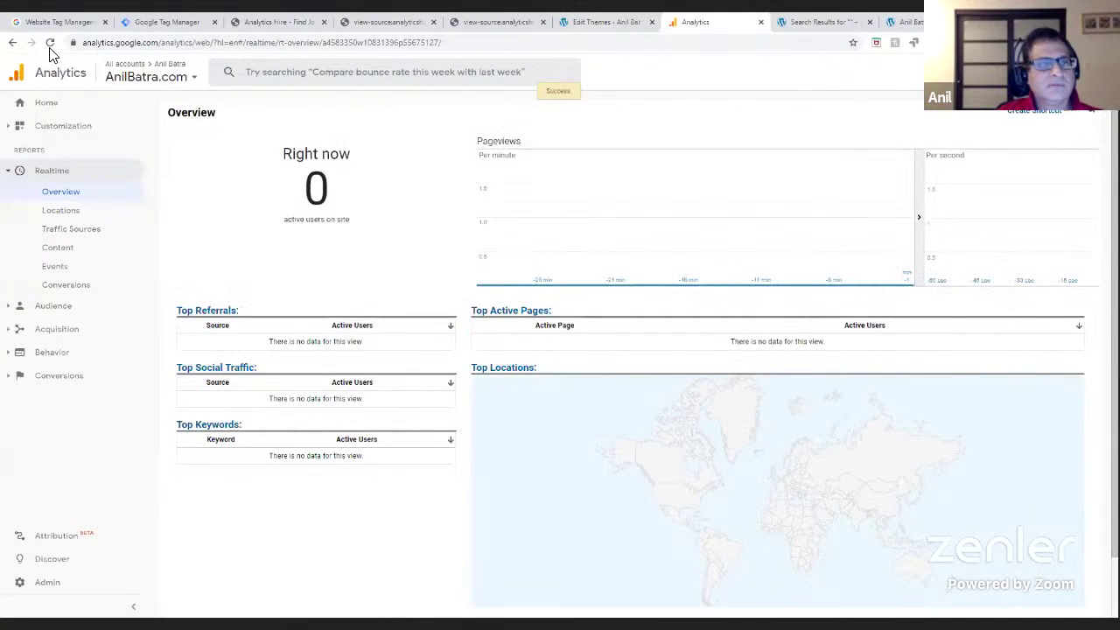
click(901, 22)
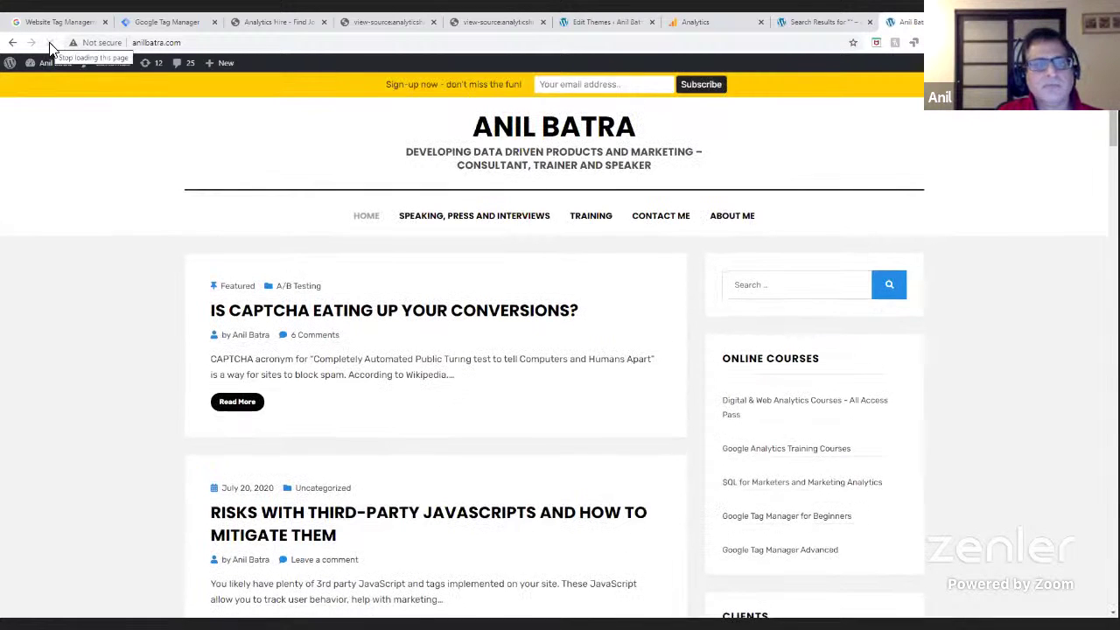
click(262, 22)
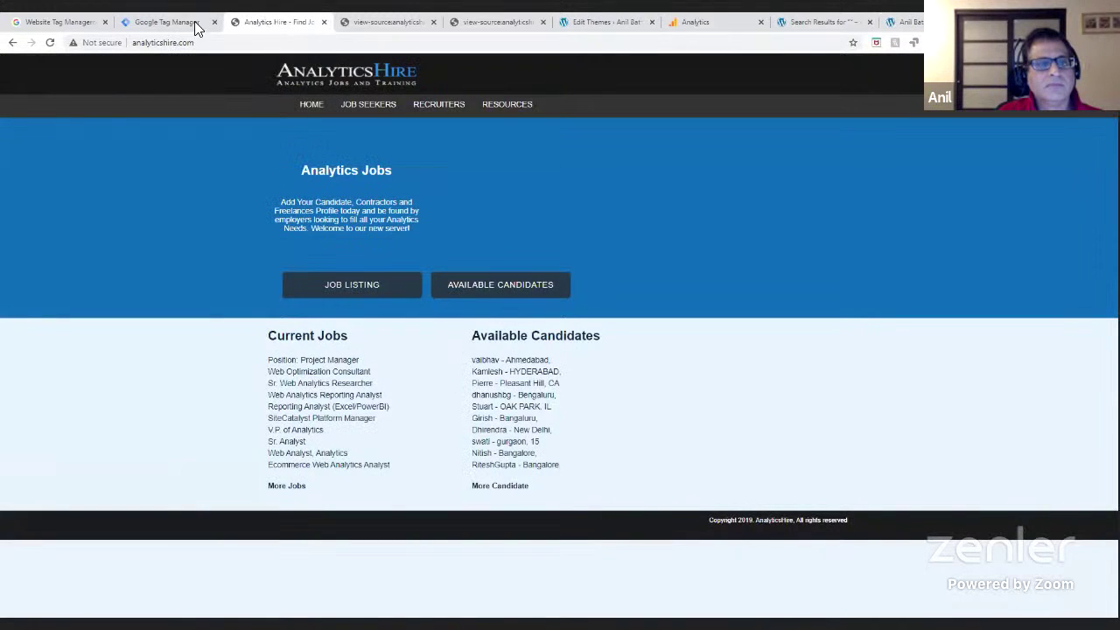
click(187, 22)
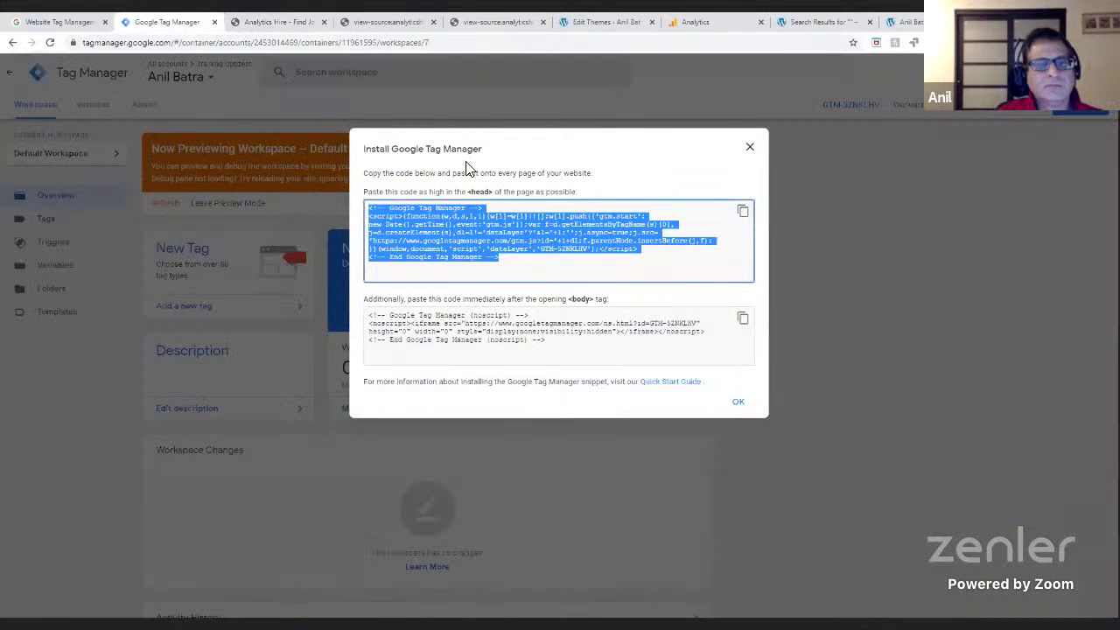
click(698, 26)
click(62, 211)
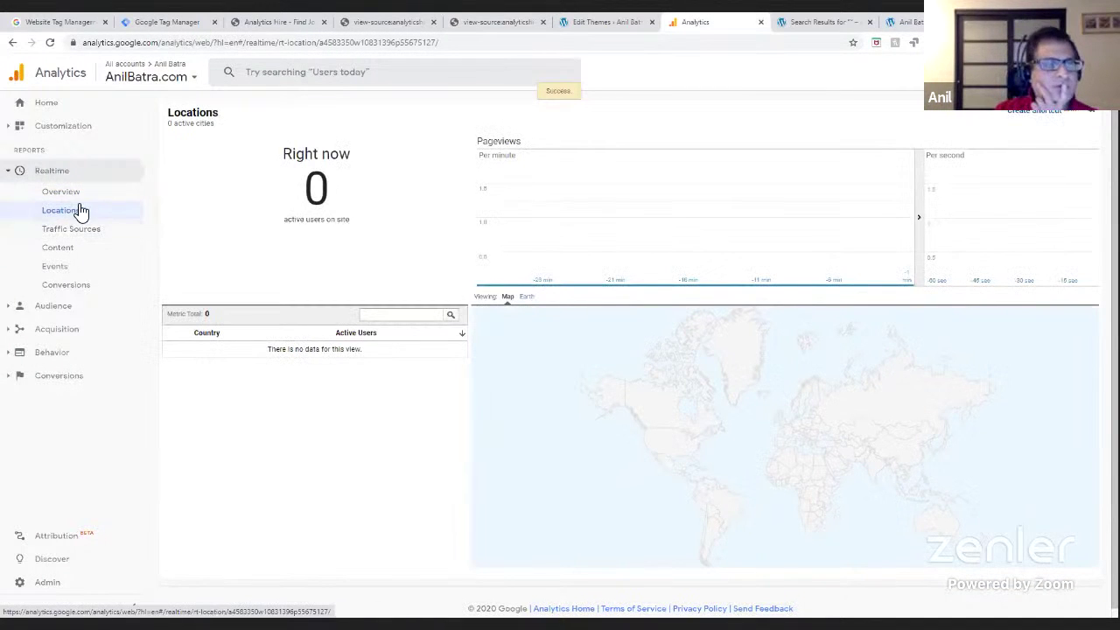
click(61, 192)
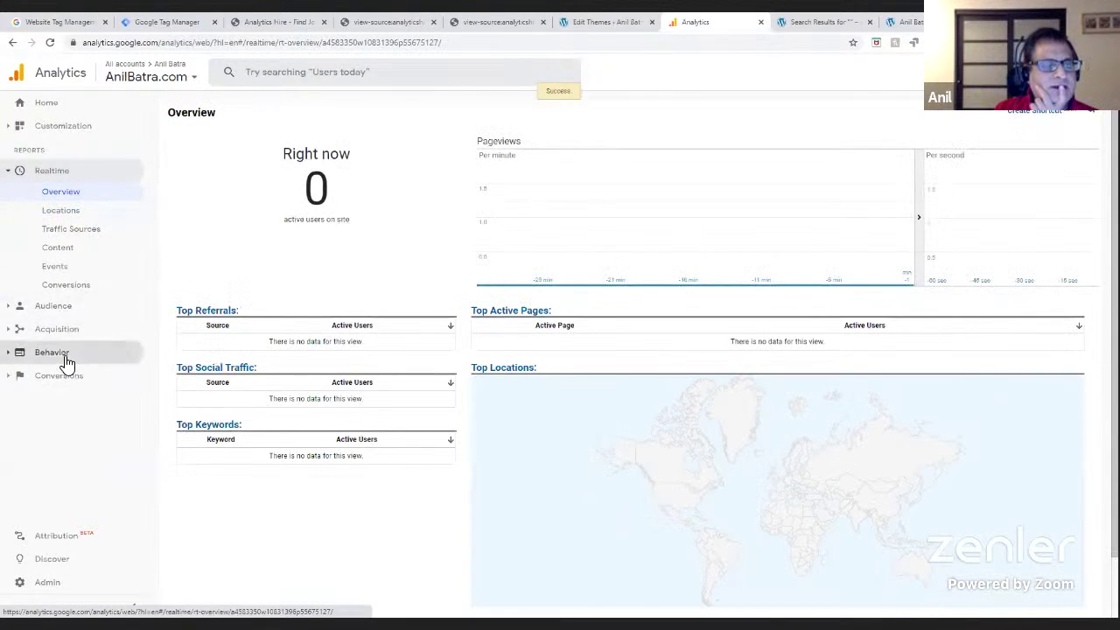
- Open the Behavior > Events > Top Events report, find it empty, then return to anilbatra.com
click(63, 353)
click(60, 355)
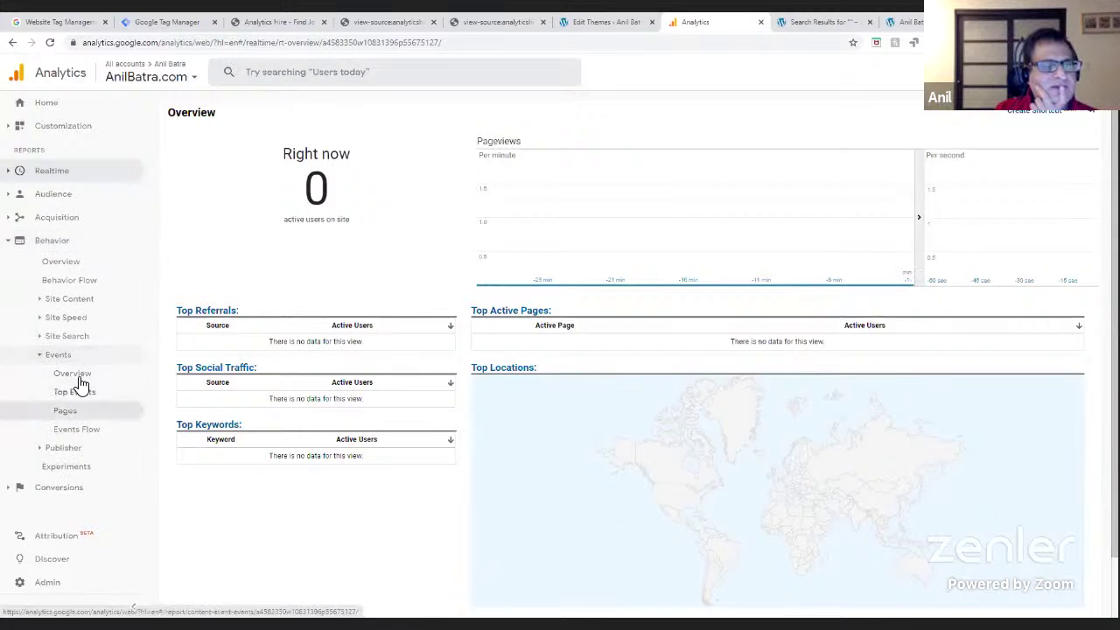
click(75, 373)
click(83, 393)
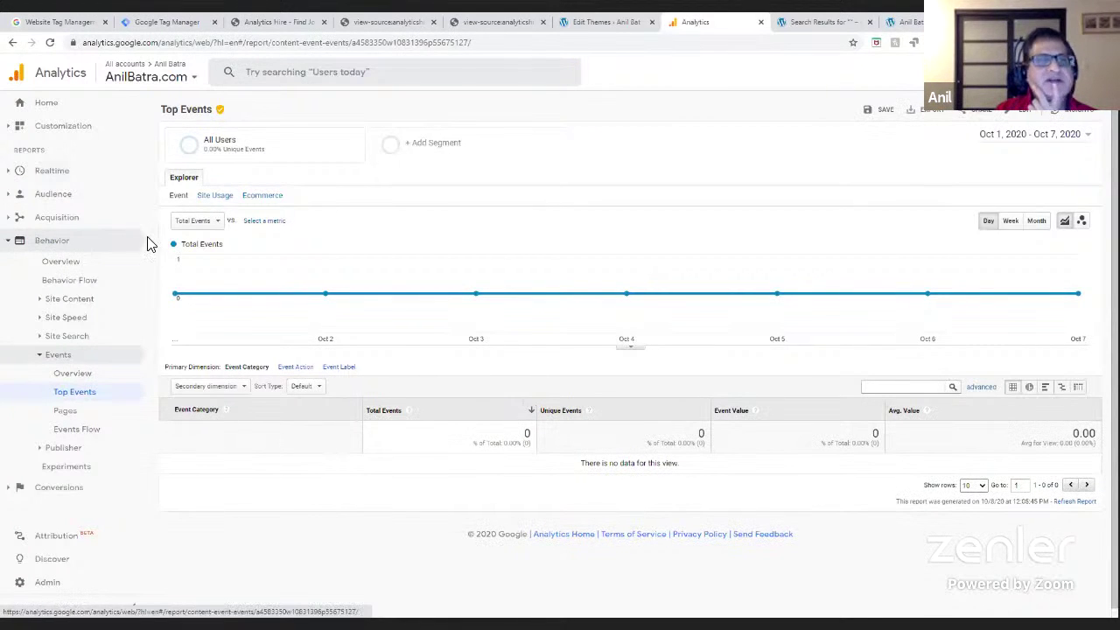
click(155, 76)
click(845, 23)
click(918, 23)
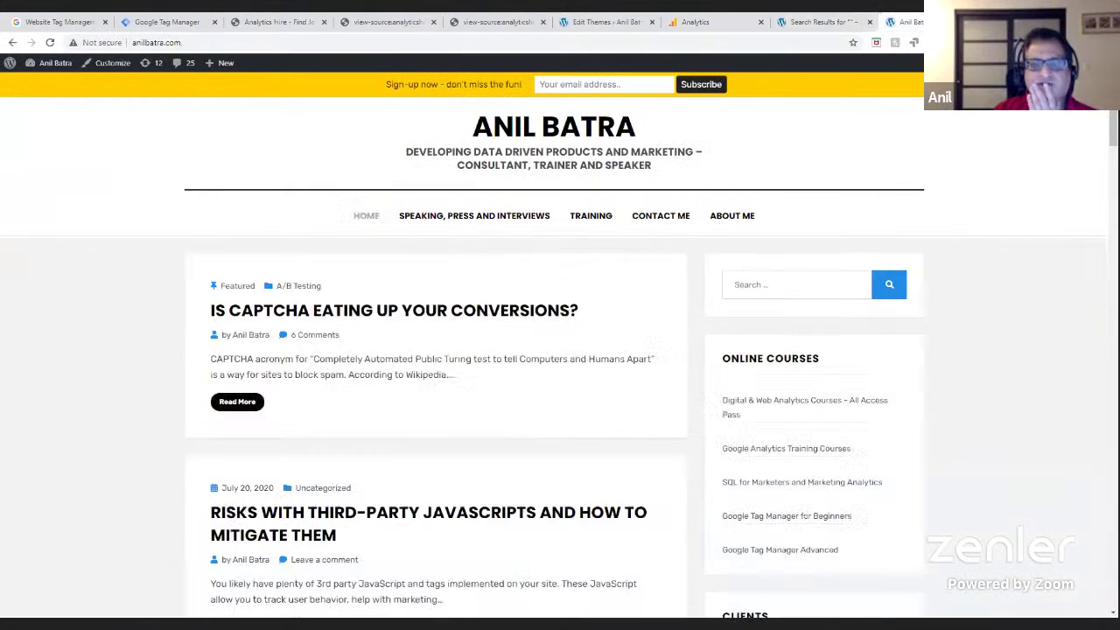
- Delete the GTM snippet on lines 17–23 of header.php, stay on the page, and update the file
click(603, 22)
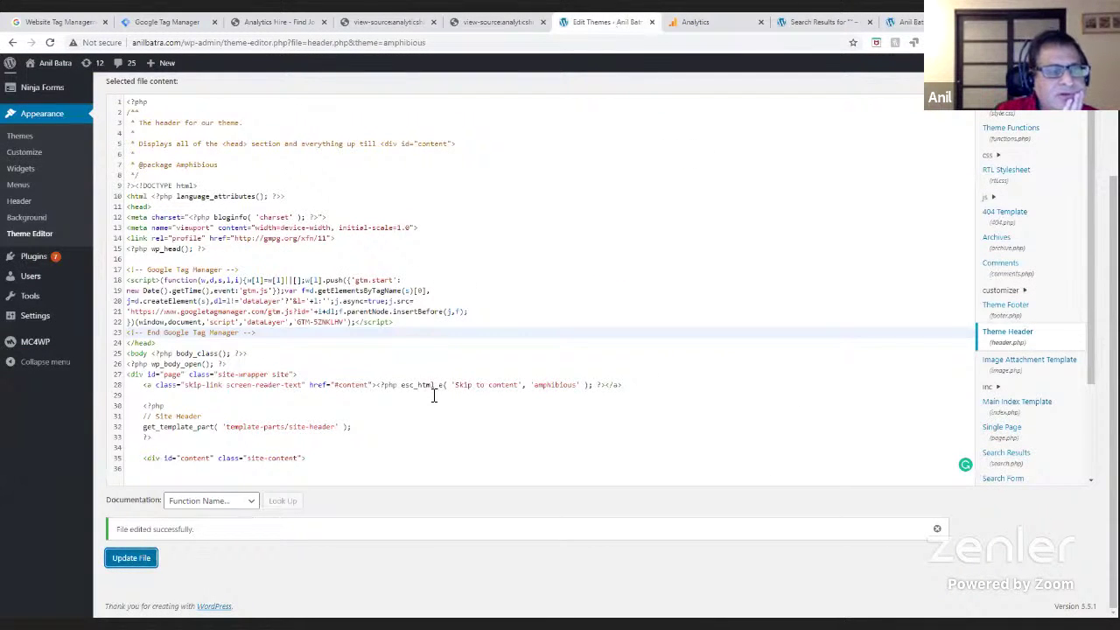
drag(256, 333, 117, 276)
drag(263, 334, 127, 274)
key(ctrl+c)
key(BackSpace)
scroll(119, 264, up, 1)
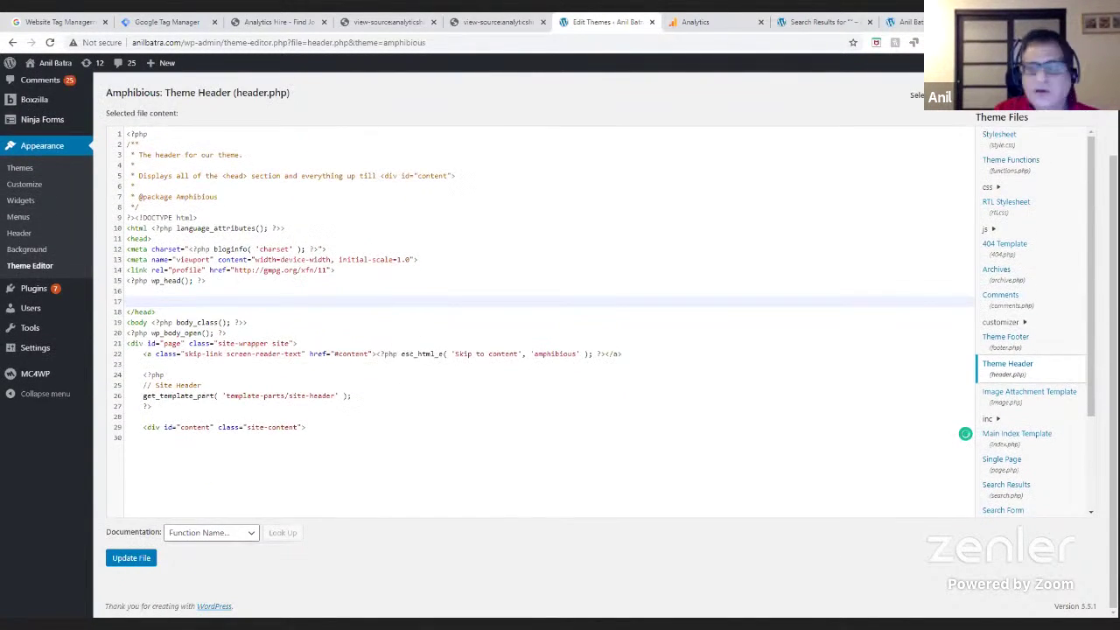
click(1006, 169)
click(662, 109)
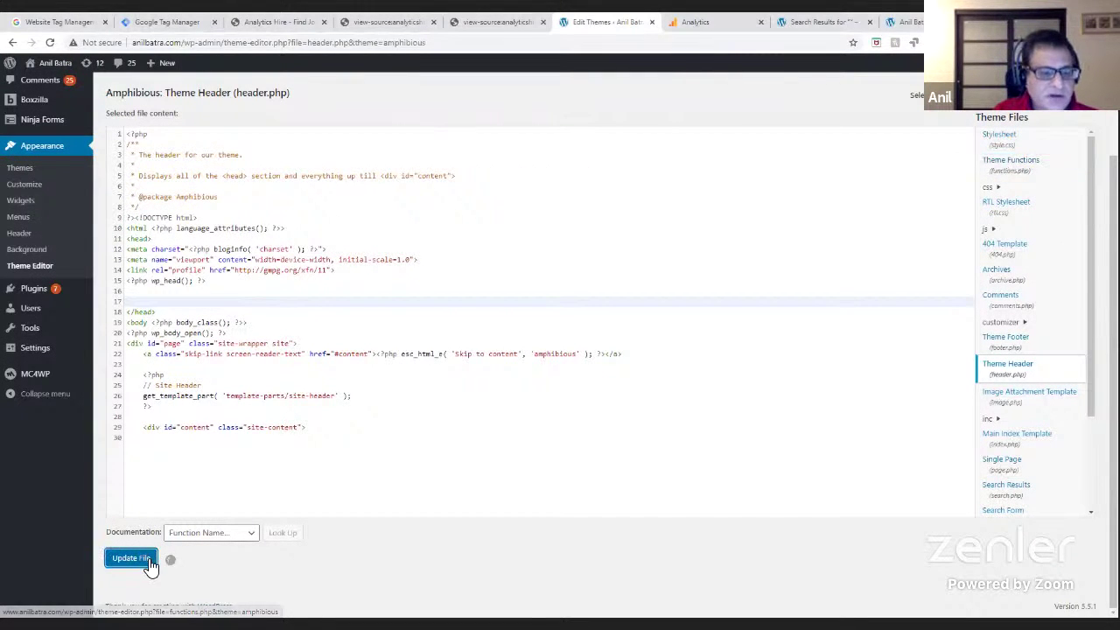
click(147, 558)
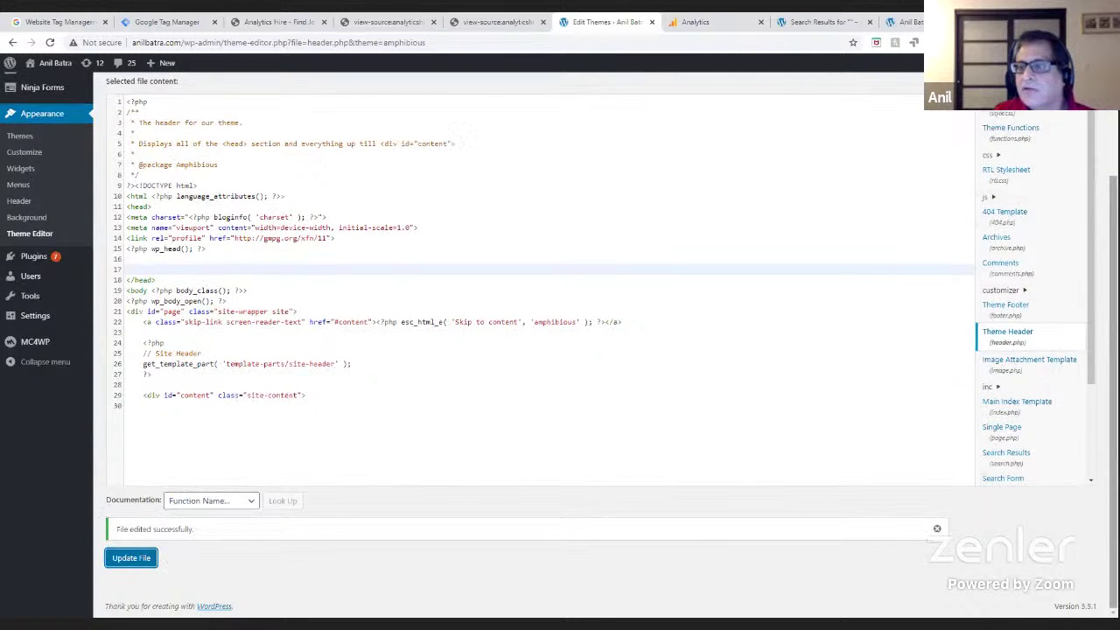
scroll(560, 350, up, 1)
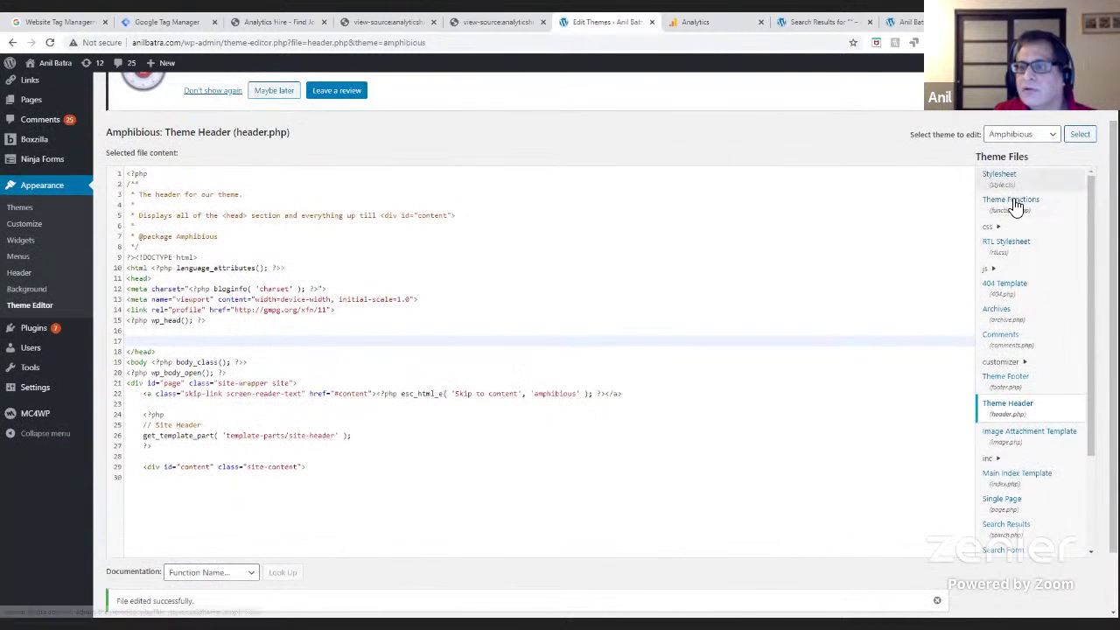
click(1015, 208)
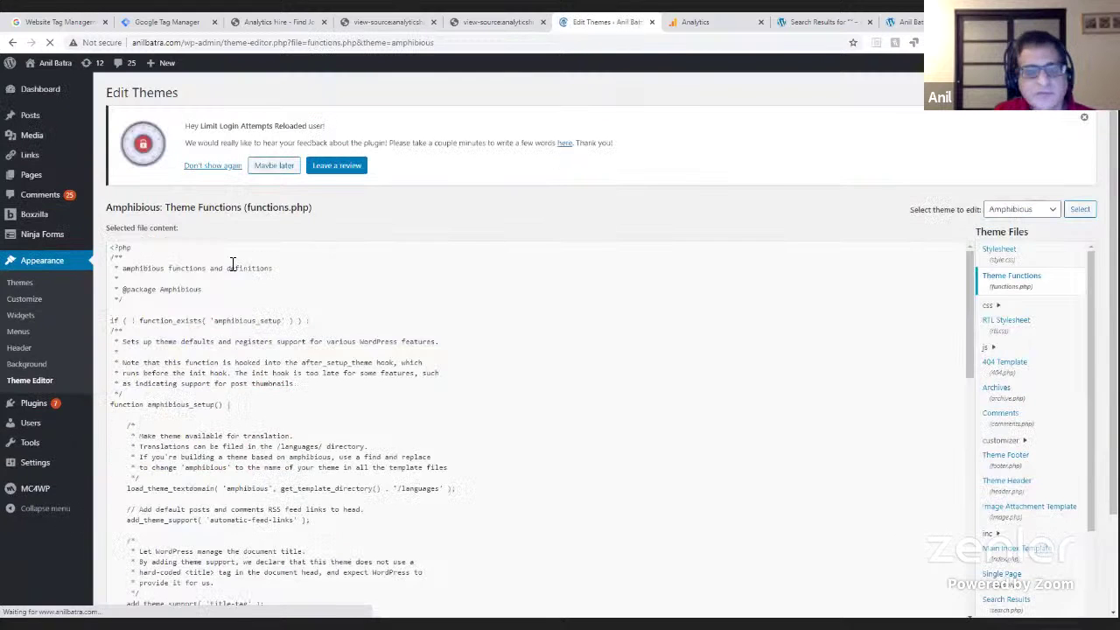
scroll(333, 399, down, 1)
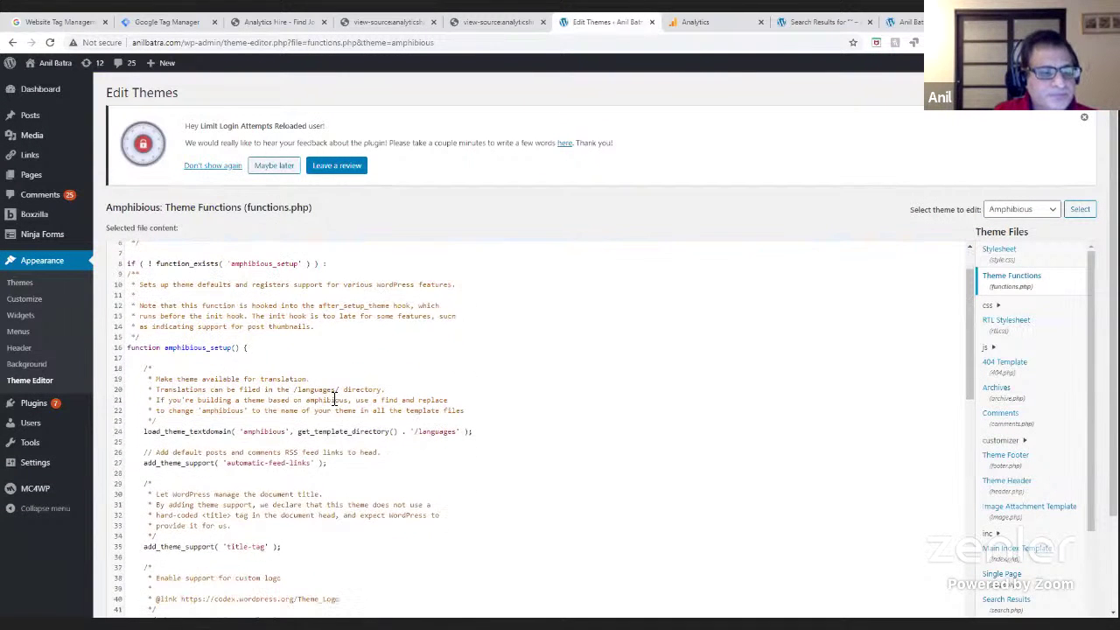
scroll(334, 399, down, 9)
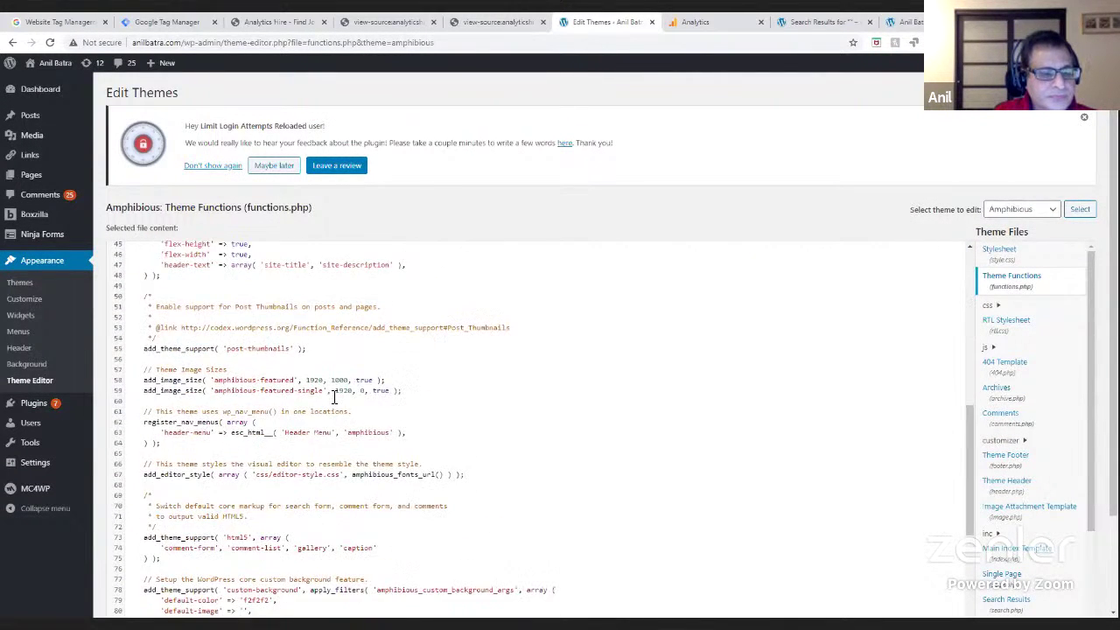
scroll(334, 399, down, 5)
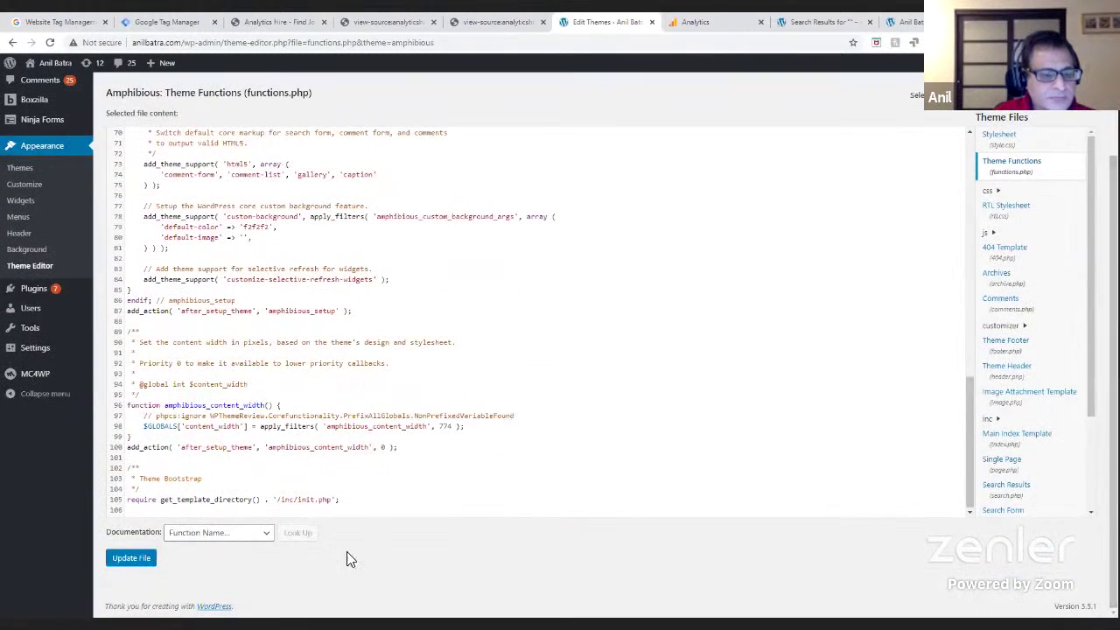
click(216, 533)
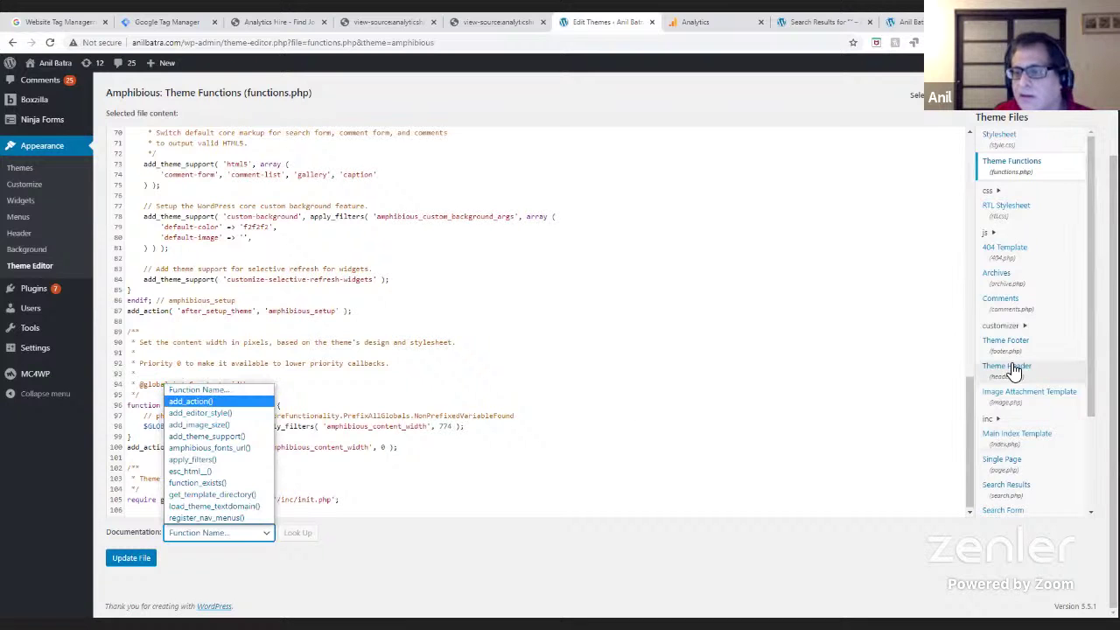
drag(1091, 368, 1091, 374)
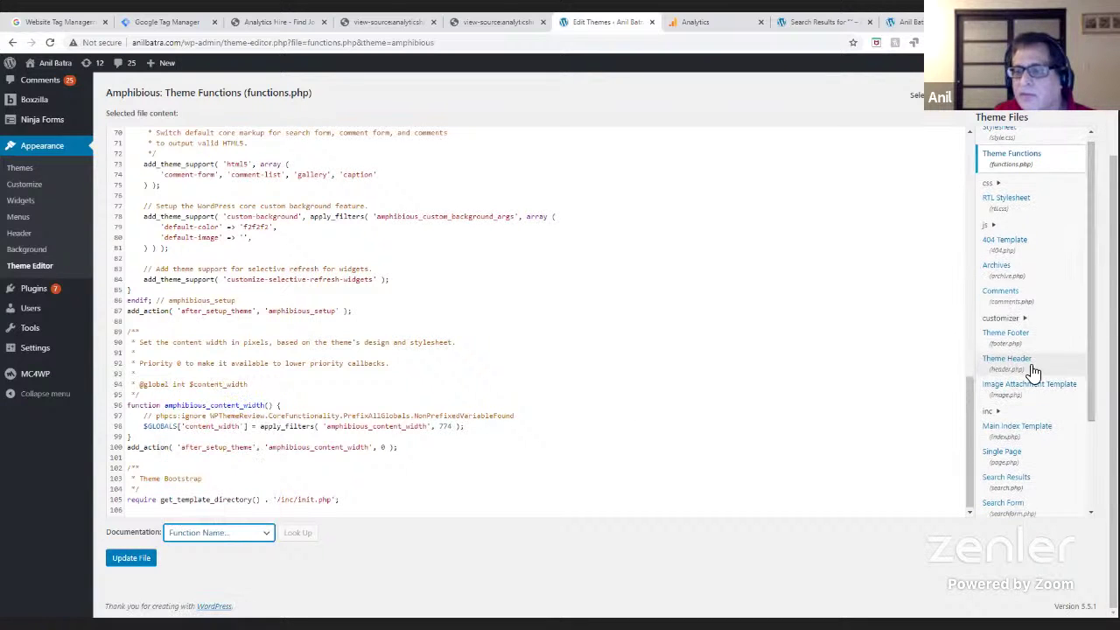
click(1032, 371)
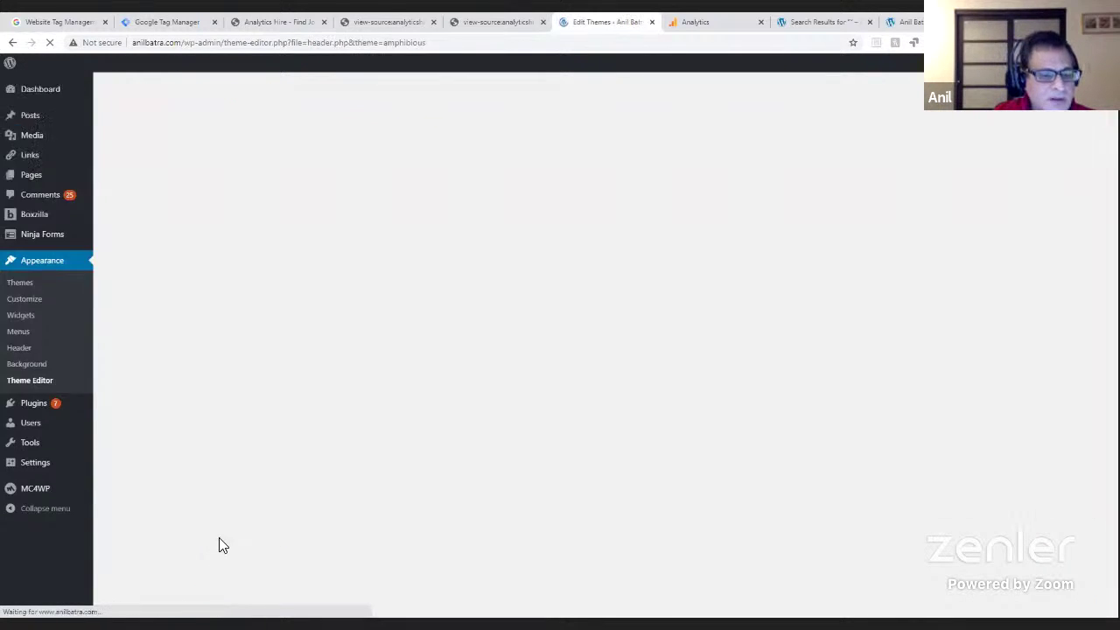
scroll(415, 580, down, 2)
- Look up wp_head() from the theme editor's Documentation list
click(190, 536)
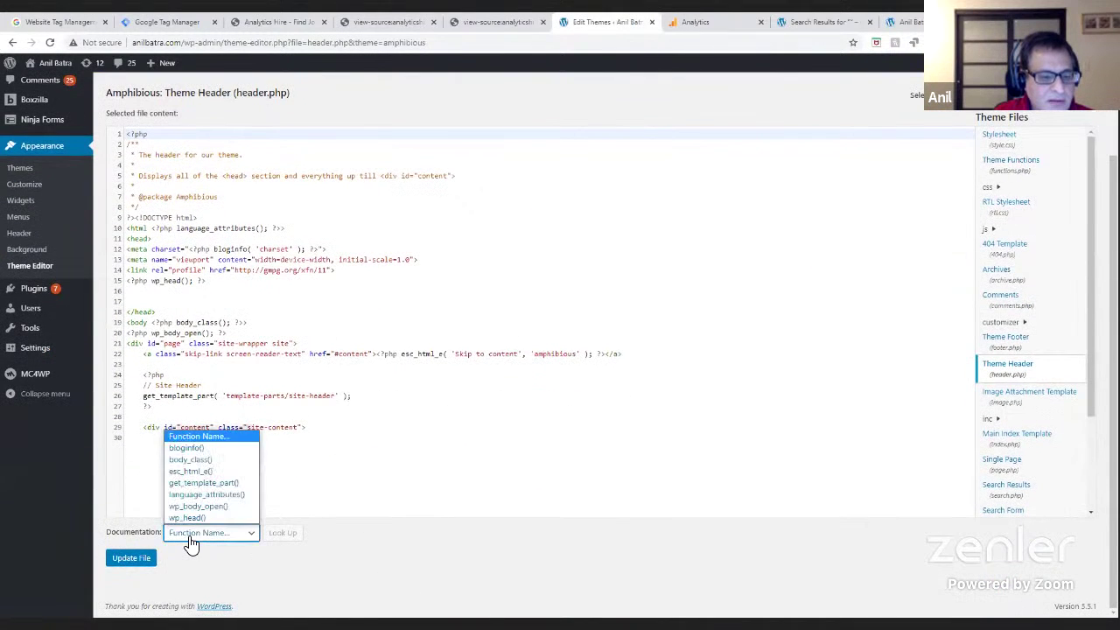
click(191, 518)
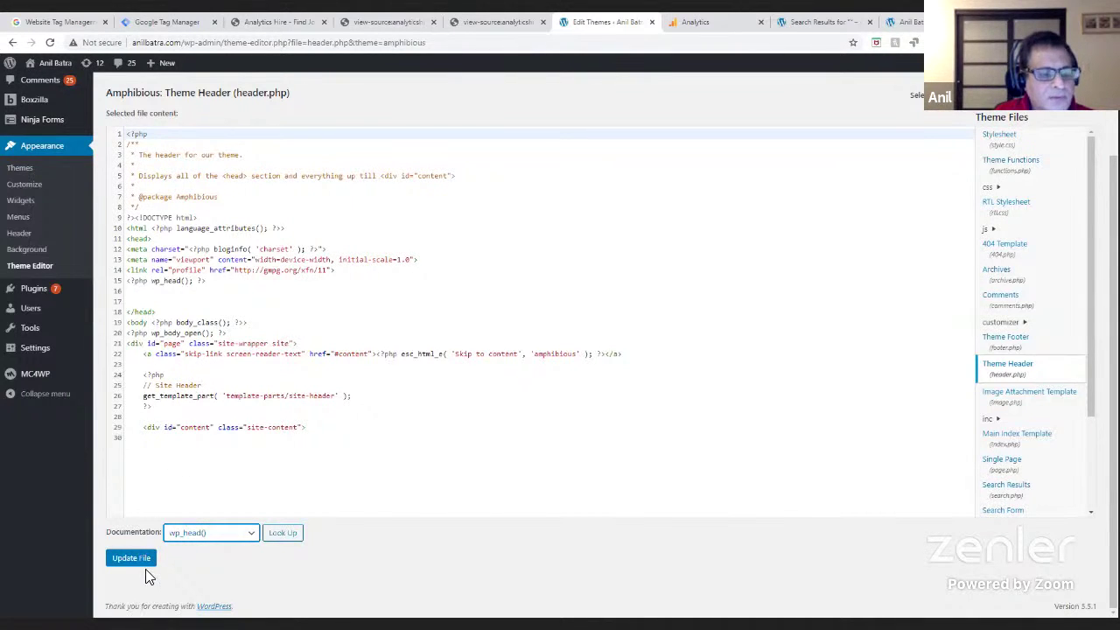
click(286, 536)
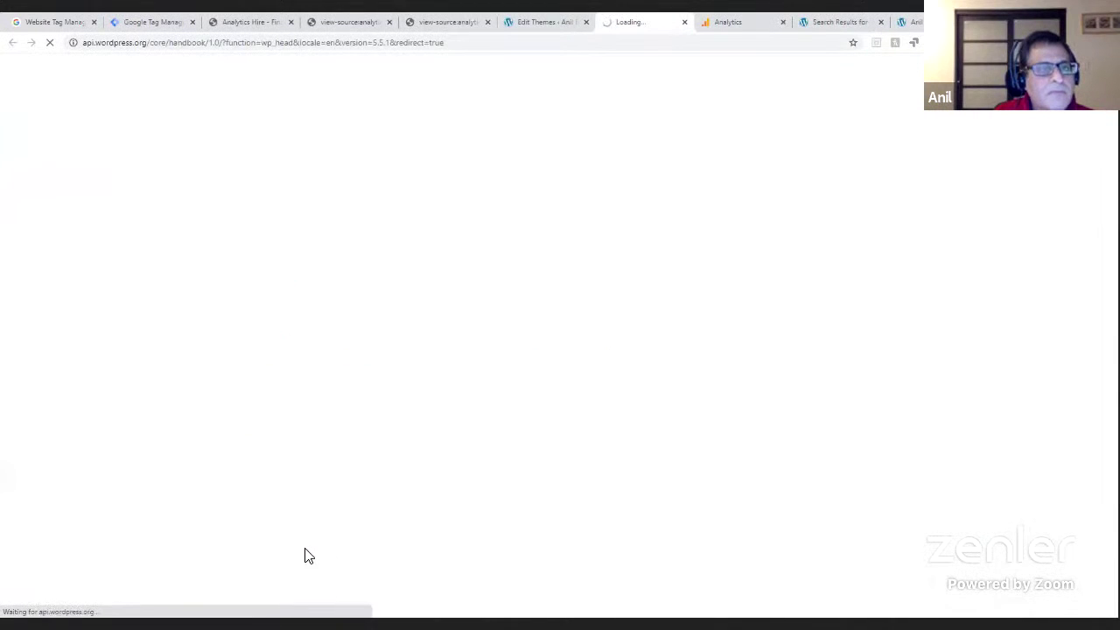
- Paste the GTM snippet on empty line 17 after wp_head and update header.php
click(570, 26)
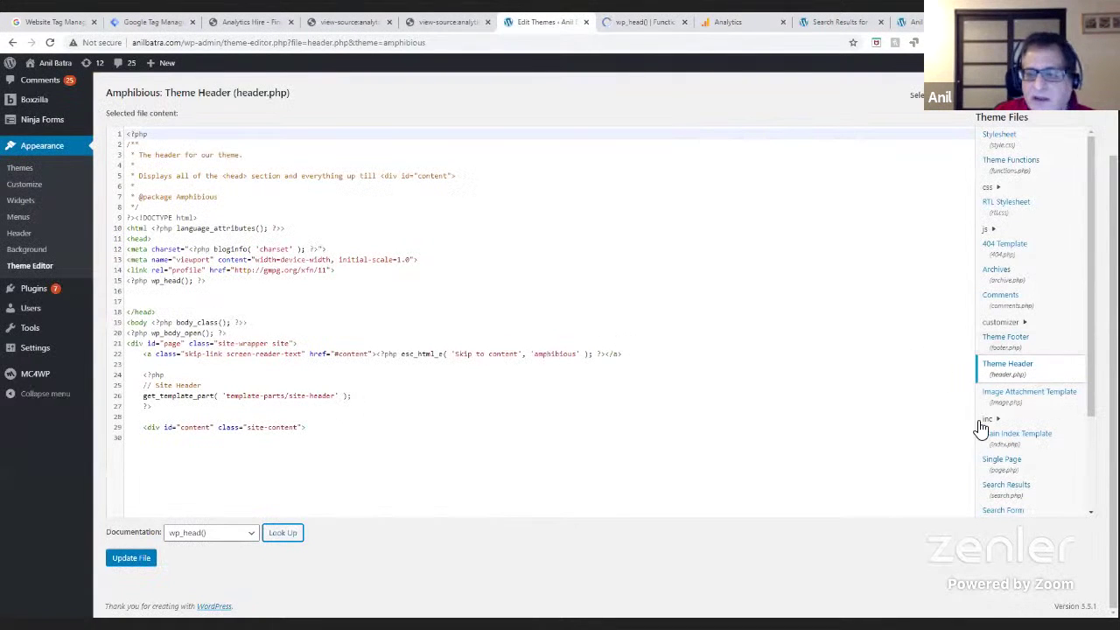
click(278, 386)
scroll(280, 389, up, 2)
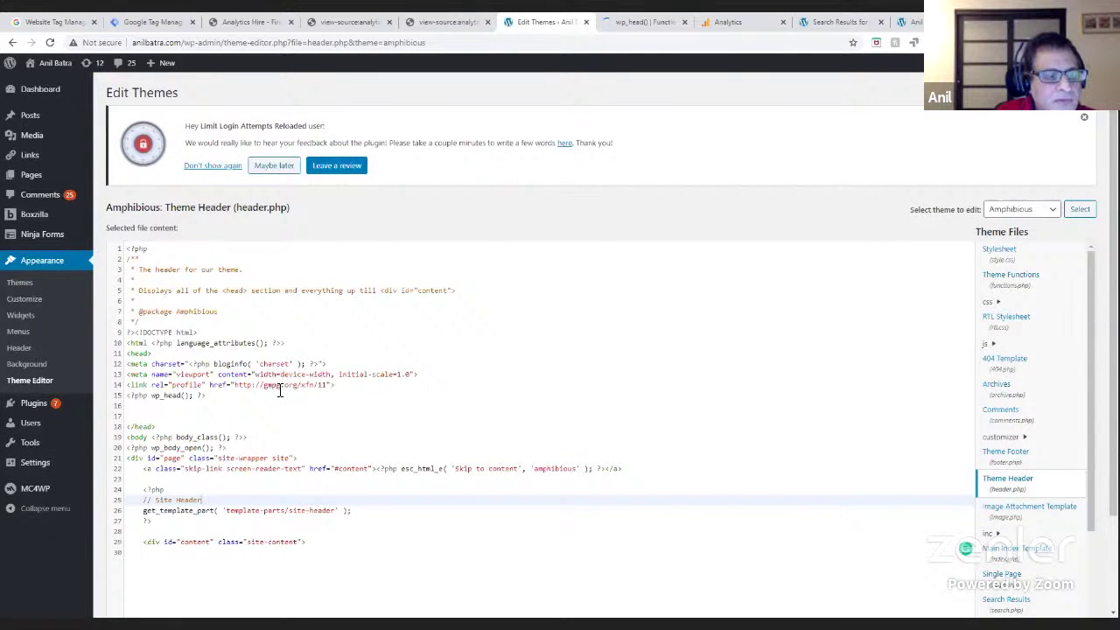
scroll(280, 392, down, 3)
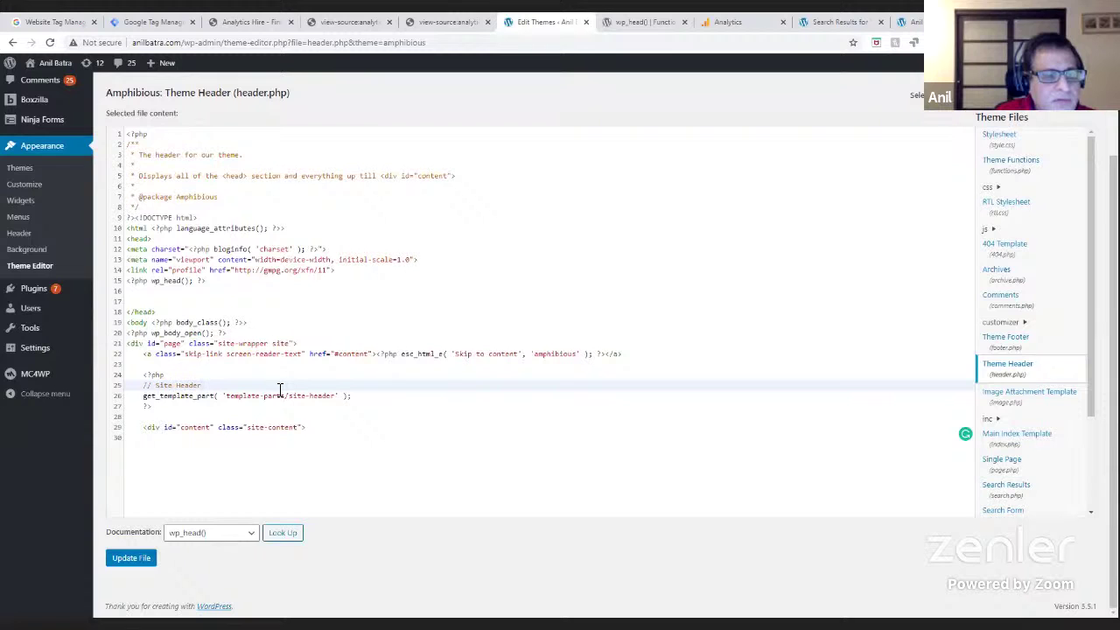
click(148, 298)
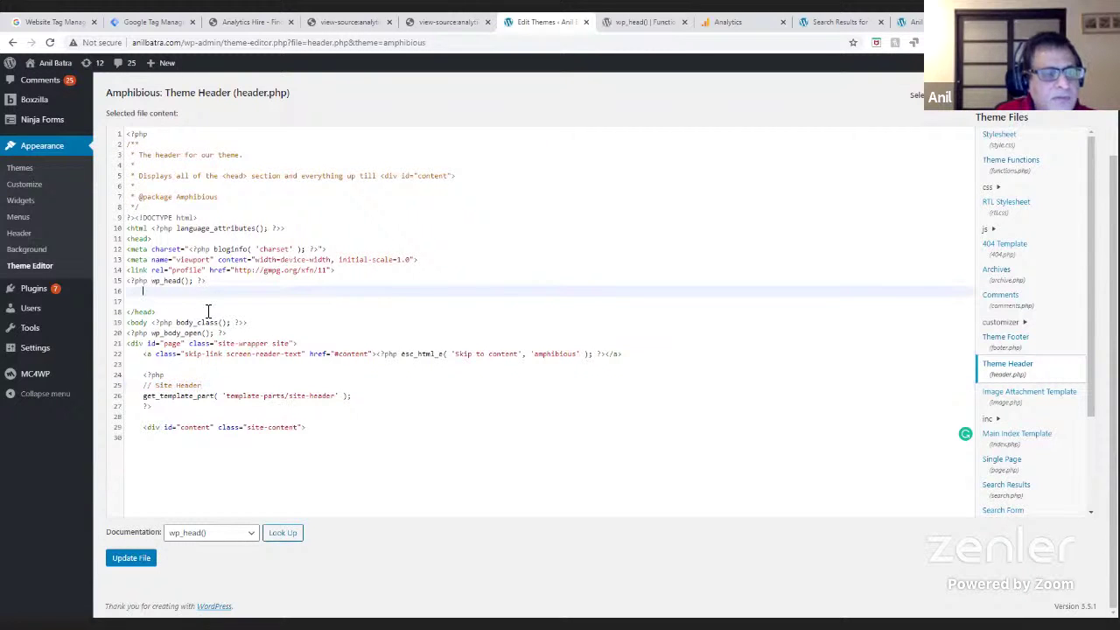
key(ctrl+v)
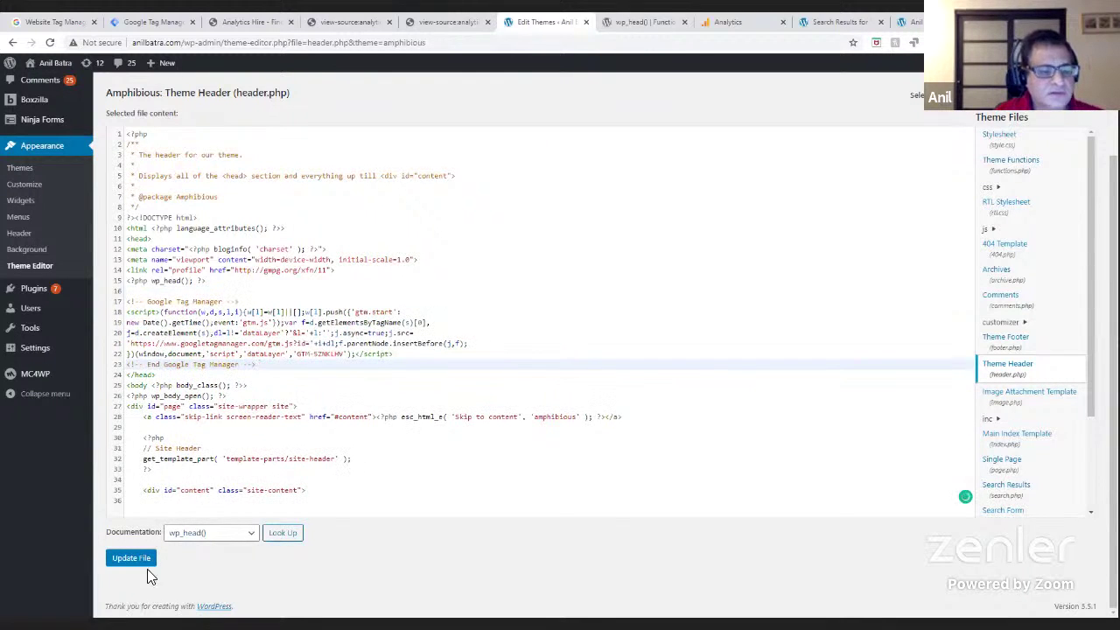
click(140, 569)
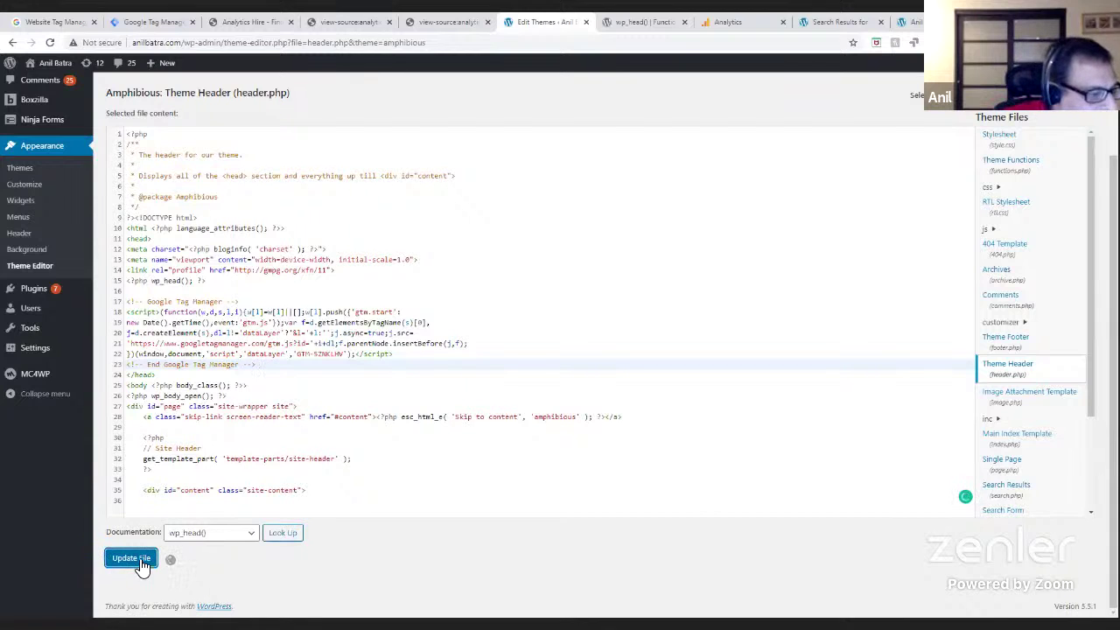
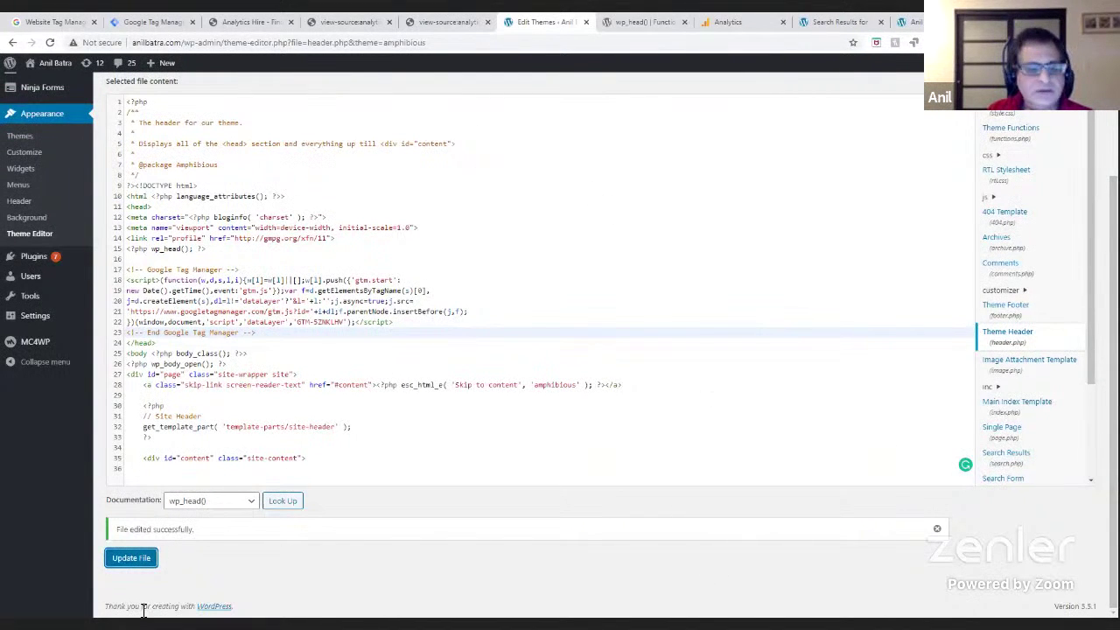
- Save header.php and switch to the search results page showing the Tag Manager preview pane
click(133, 563)
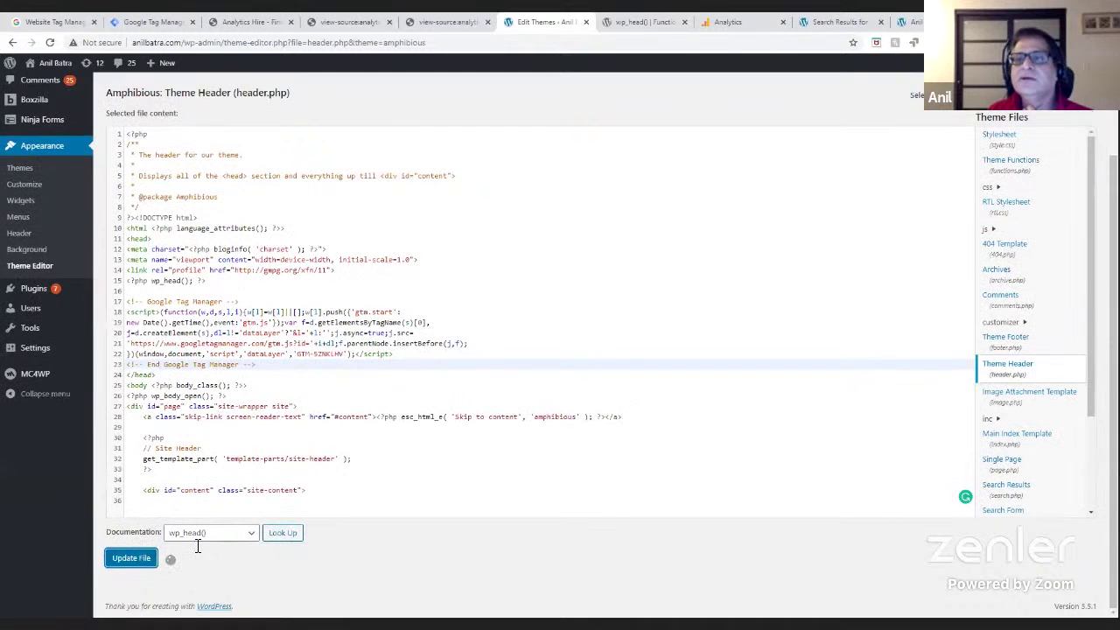
click(840, 22)
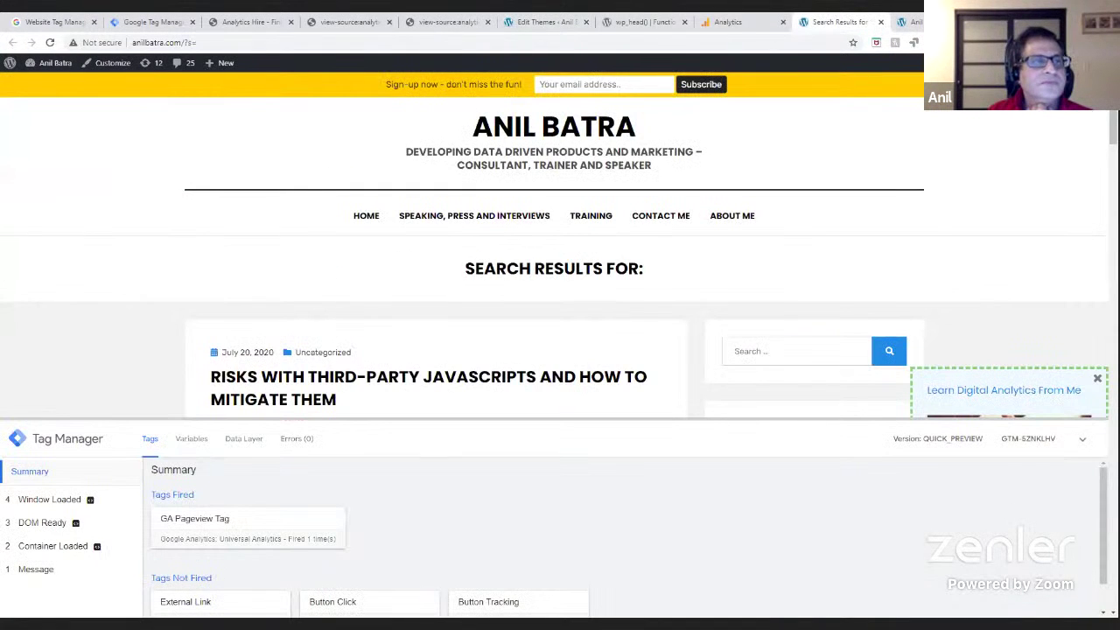
- Reload the search results page twice, then return to the Google Analytics Top Events report
click(50, 42)
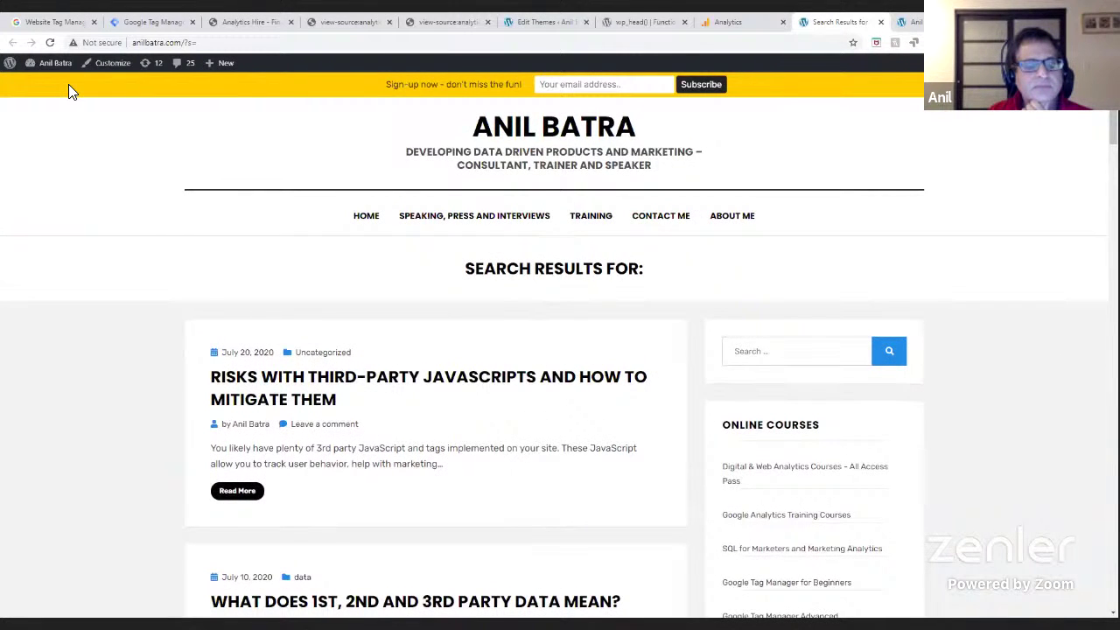
click(50, 42)
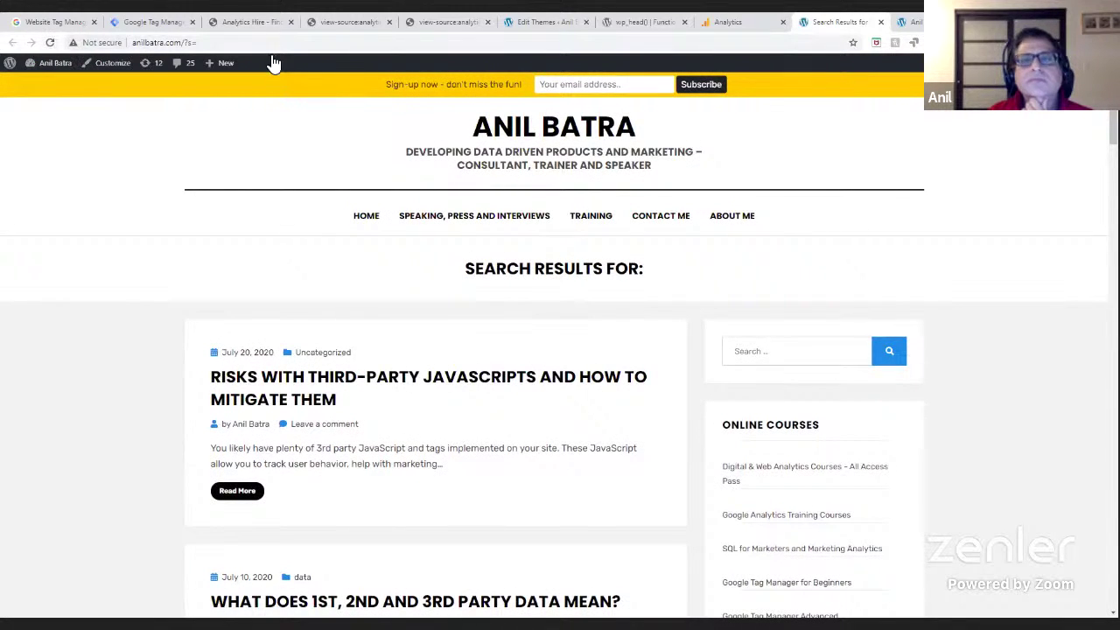
click(731, 22)
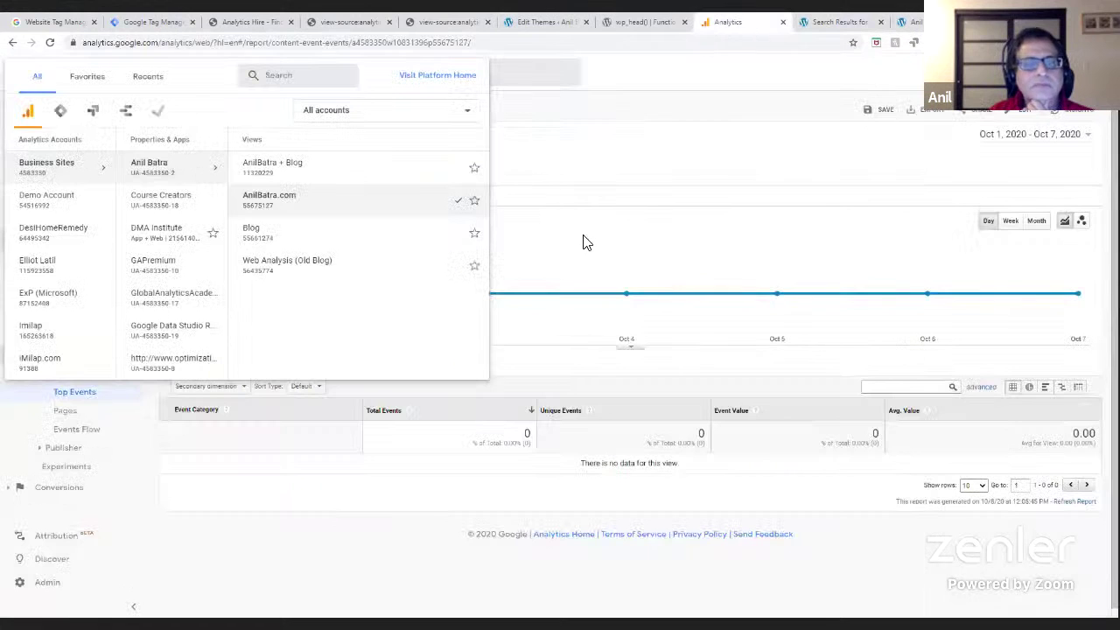
- Open the Realtime overview and switch it to the AnilBatra + Blog view
click(60, 175)
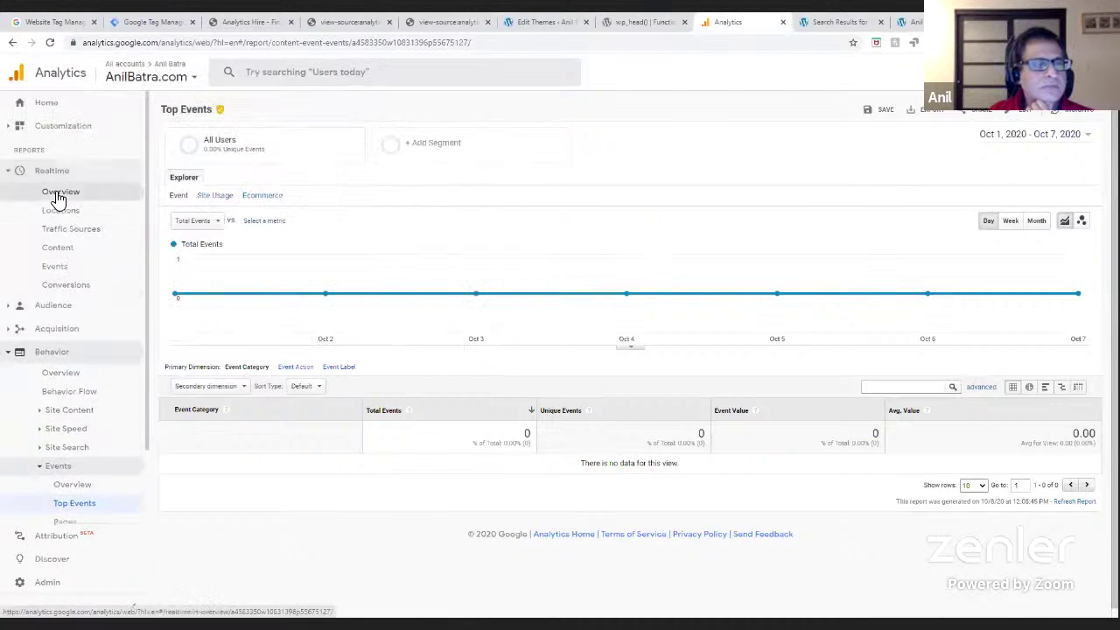
click(59, 194)
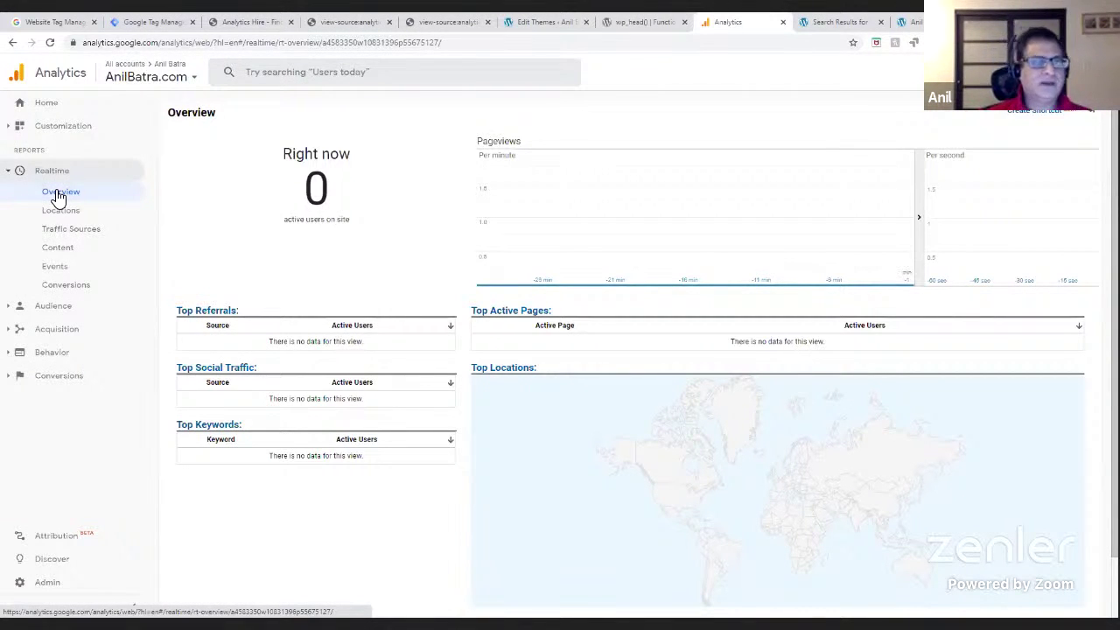
click(179, 77)
click(325, 170)
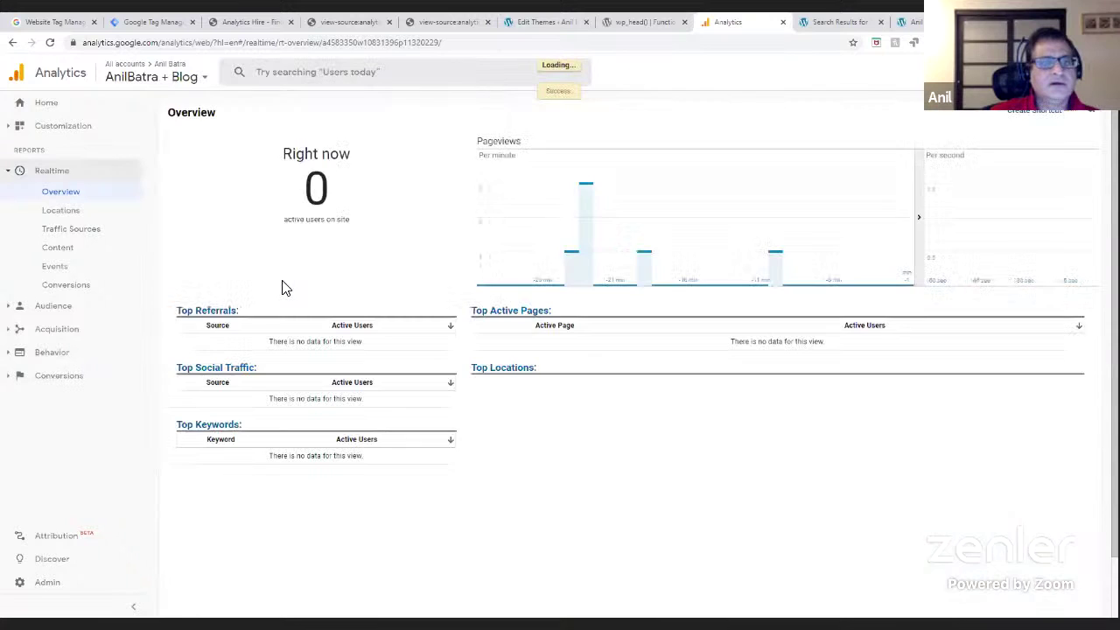
- Switch the Realtime overview to the Blog view, then go to Admin settings
click(184, 77)
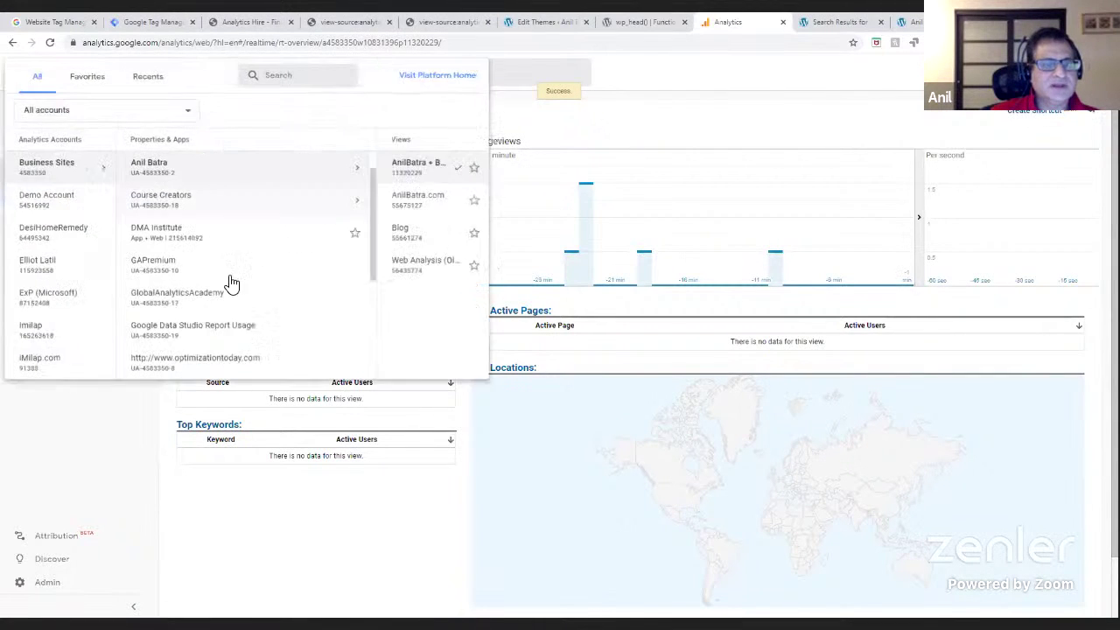
click(253, 235)
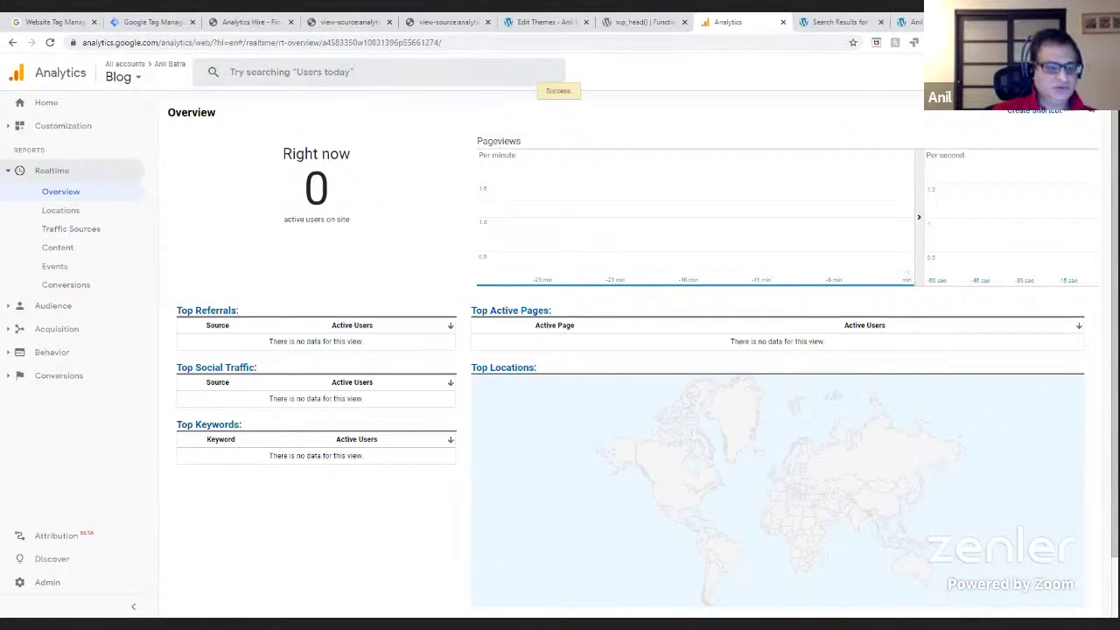
click(63, 590)
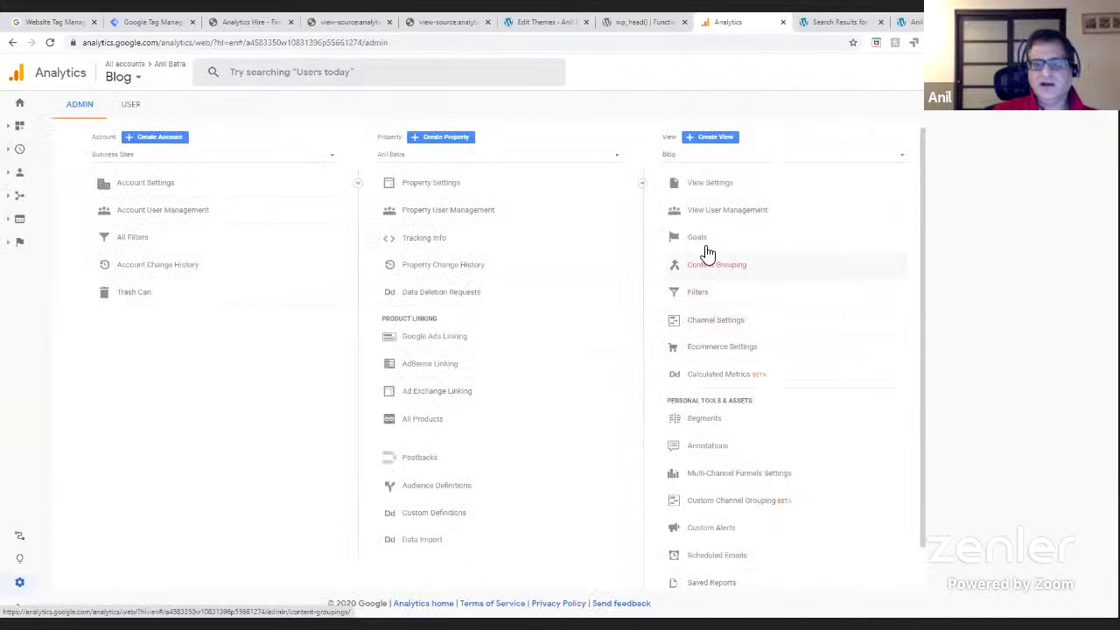
- Start a new Event goal named 'Test Goal' in the Blog view and continue to its details
click(702, 243)
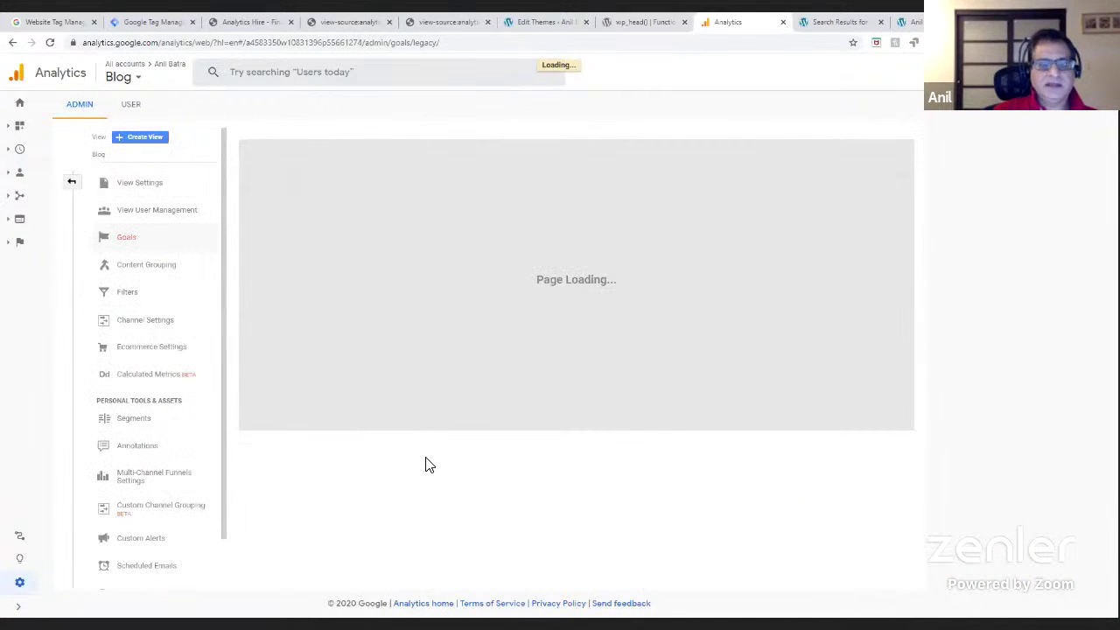
click(282, 154)
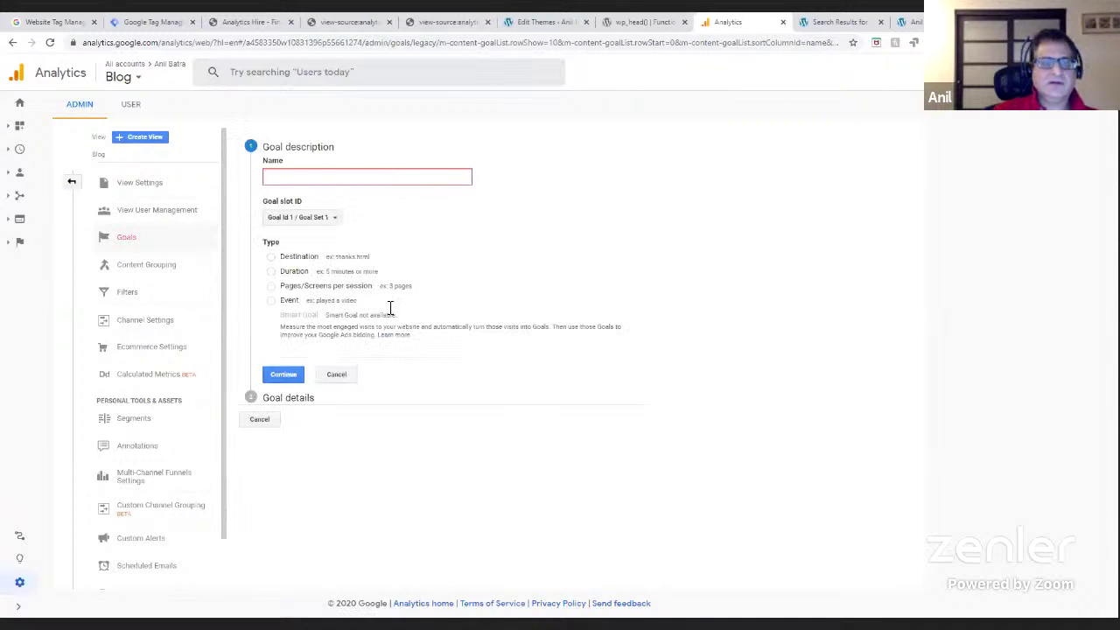
click(272, 302)
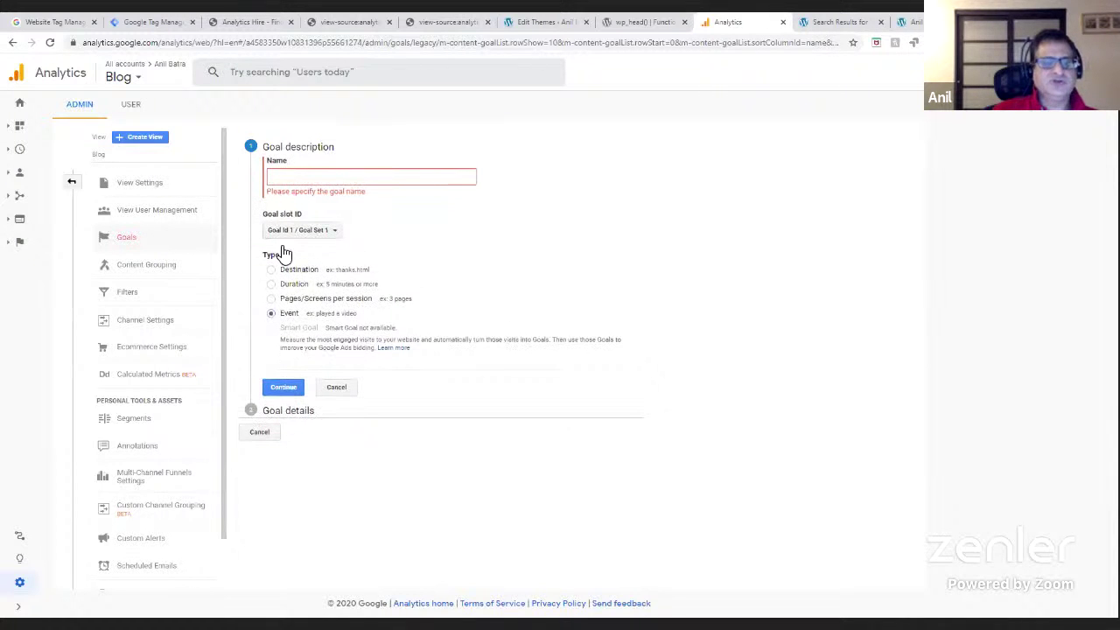
click(302, 177)
text(T)
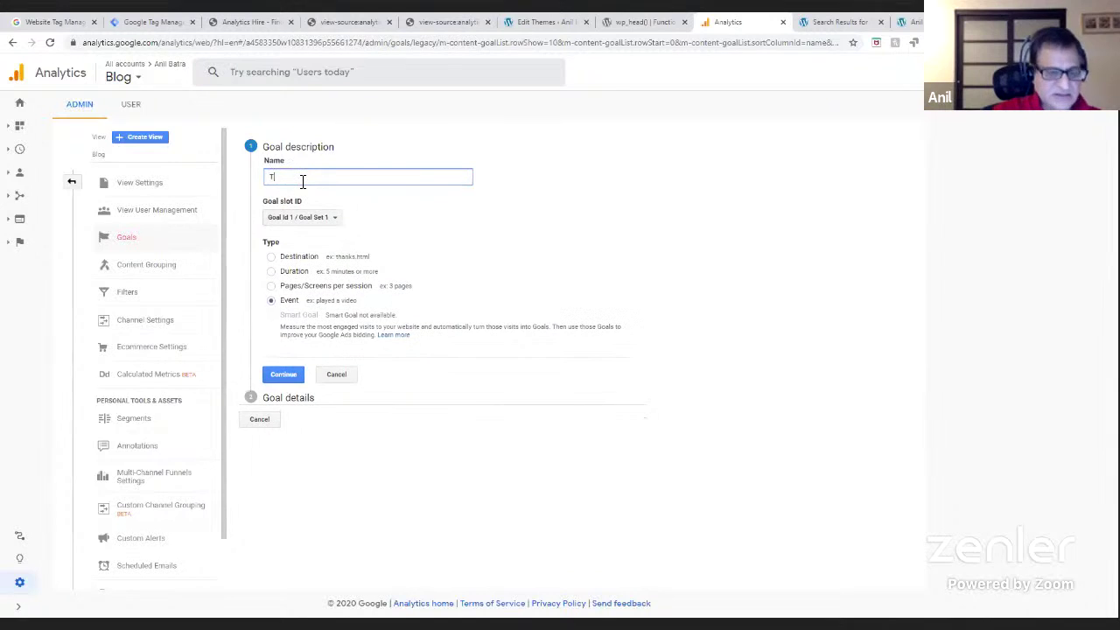
text(est Goal)
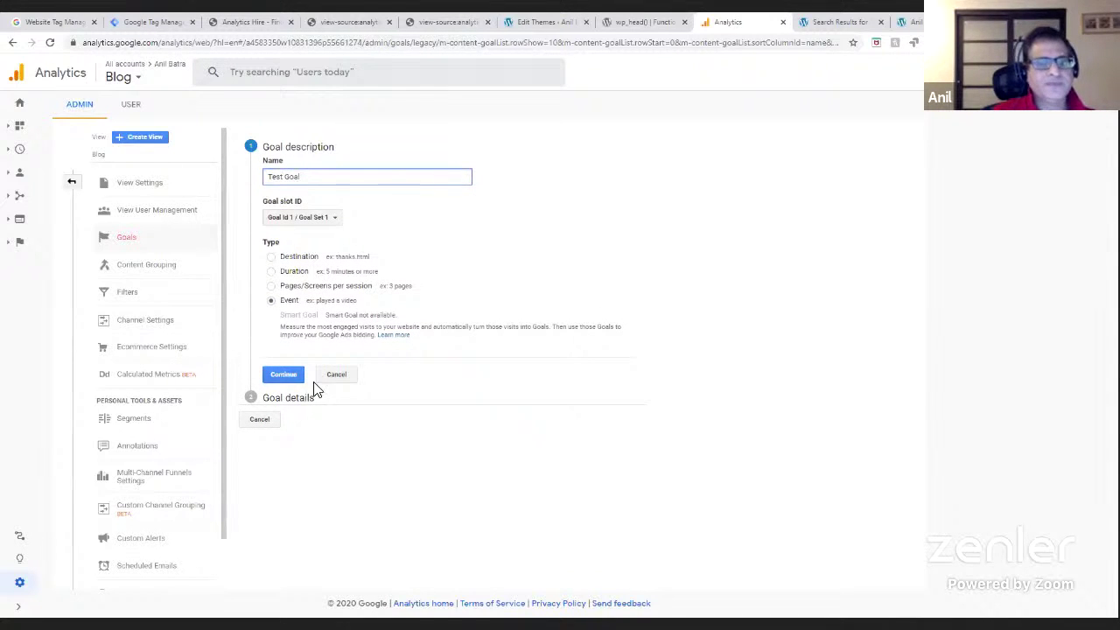
click(285, 378)
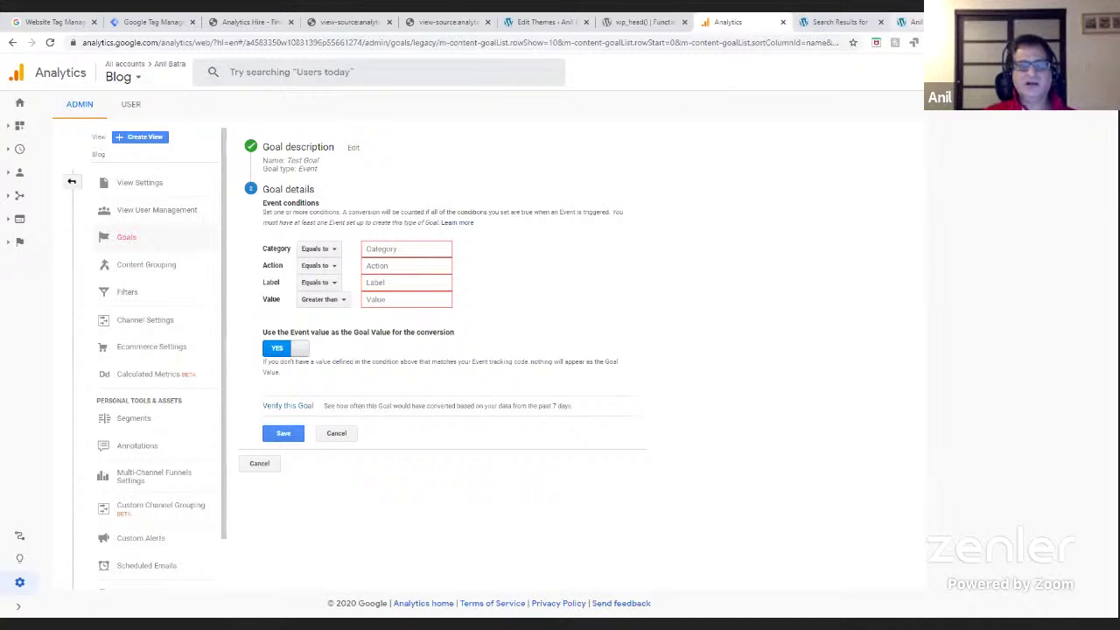
- Scroll down through the blog home page to check it
click(912, 23)
scroll(560, 350, down, 15)
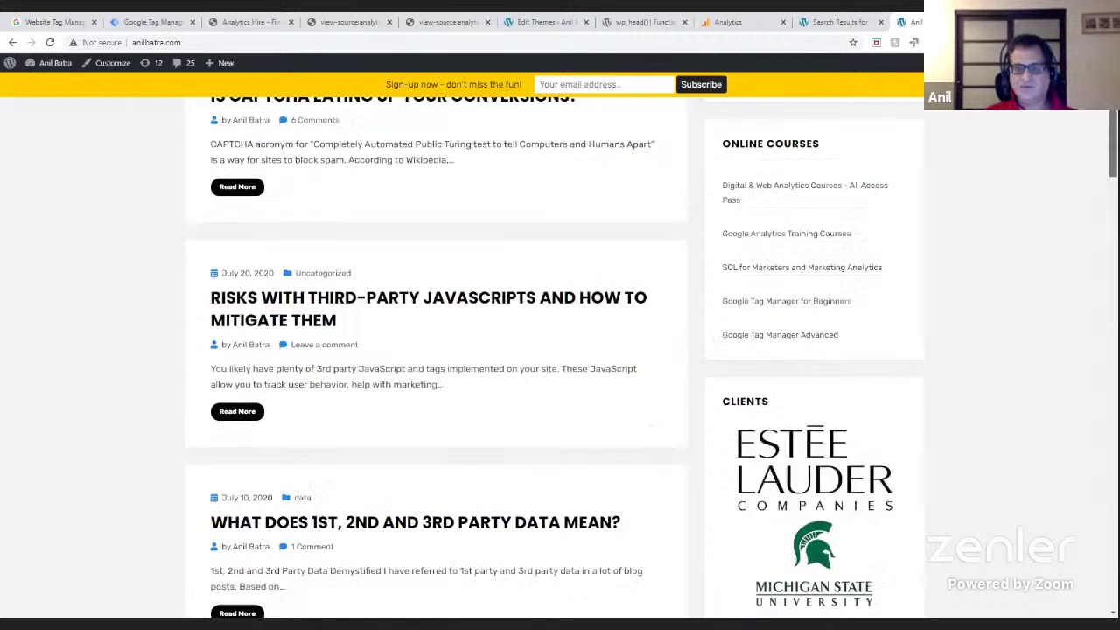
drag(1113, 245, 1113, 105)
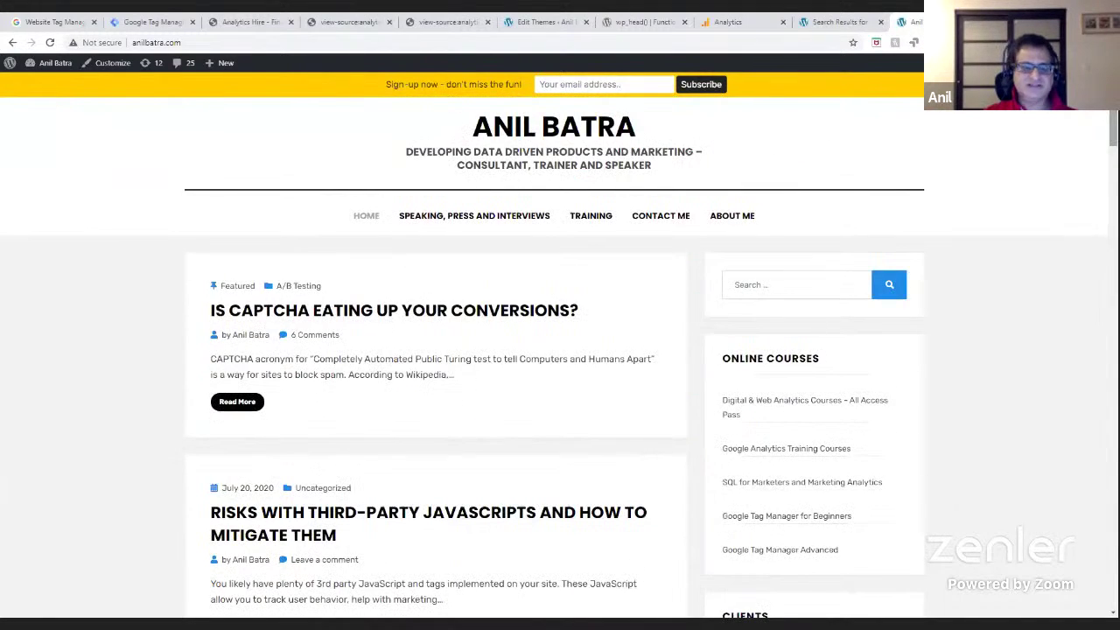
- In Google Analytics, open the Realtime overview for the AnilBatra.com view
click(729, 23)
click(27, 133)
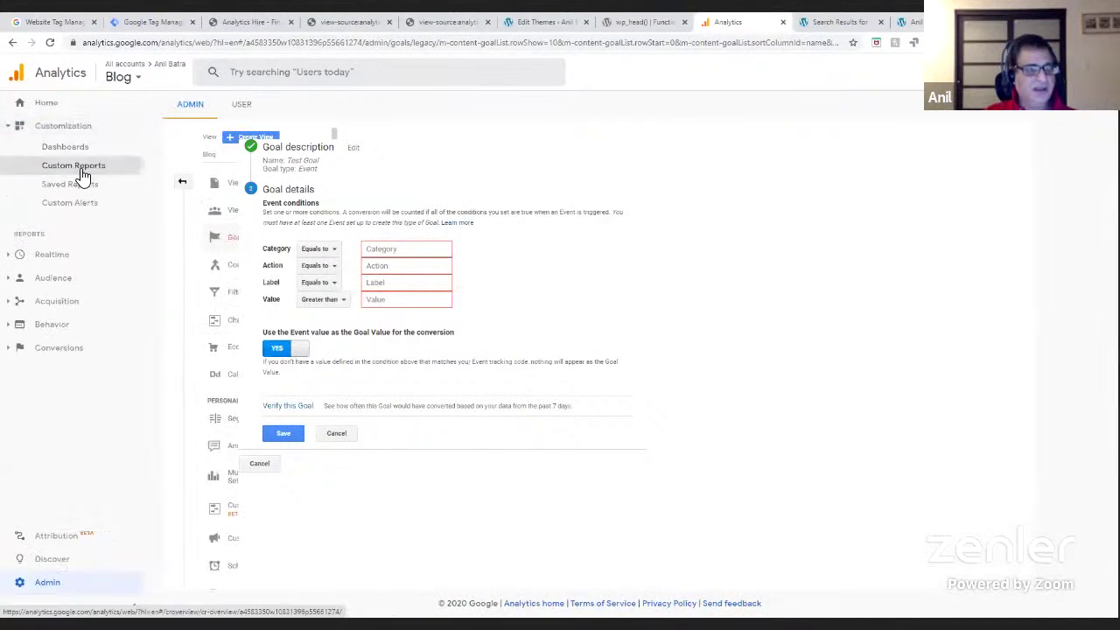
click(14, 257)
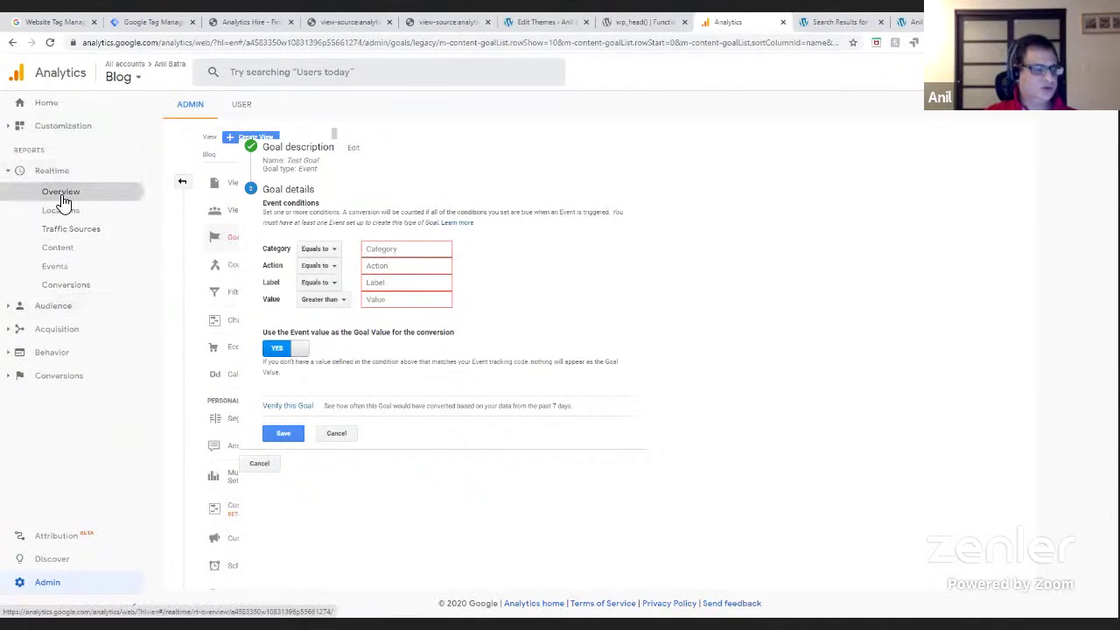
click(62, 195)
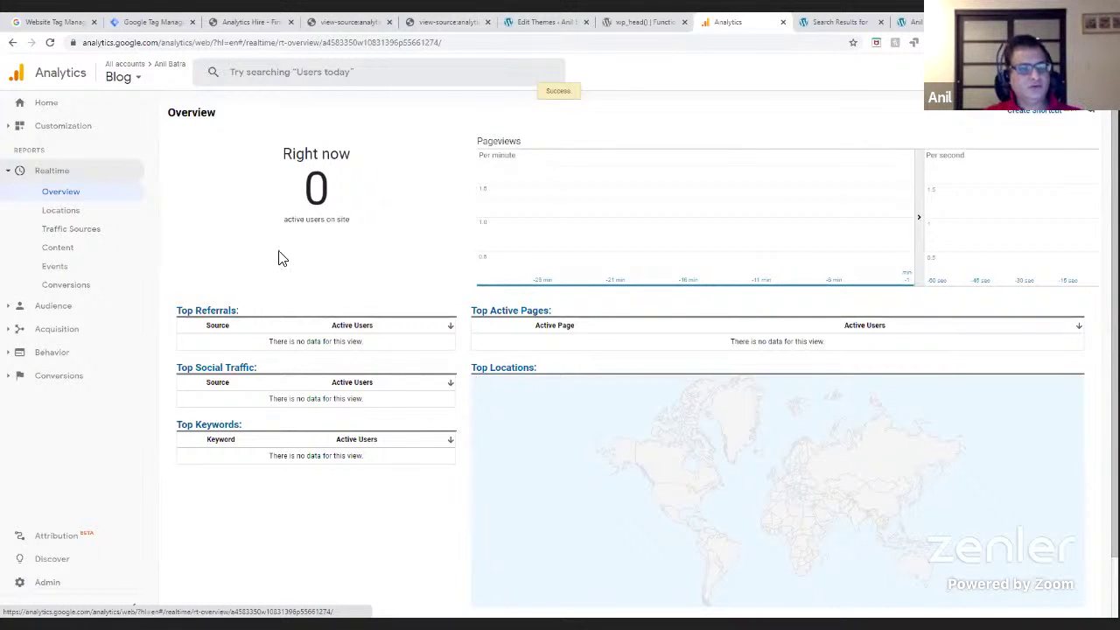
click(123, 76)
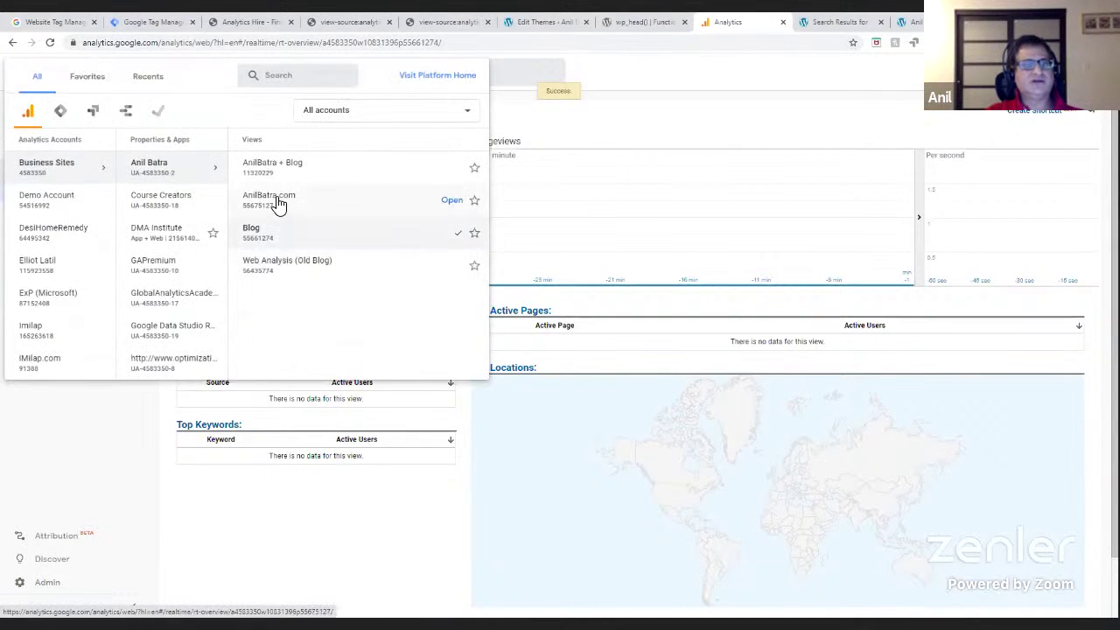
click(275, 200)
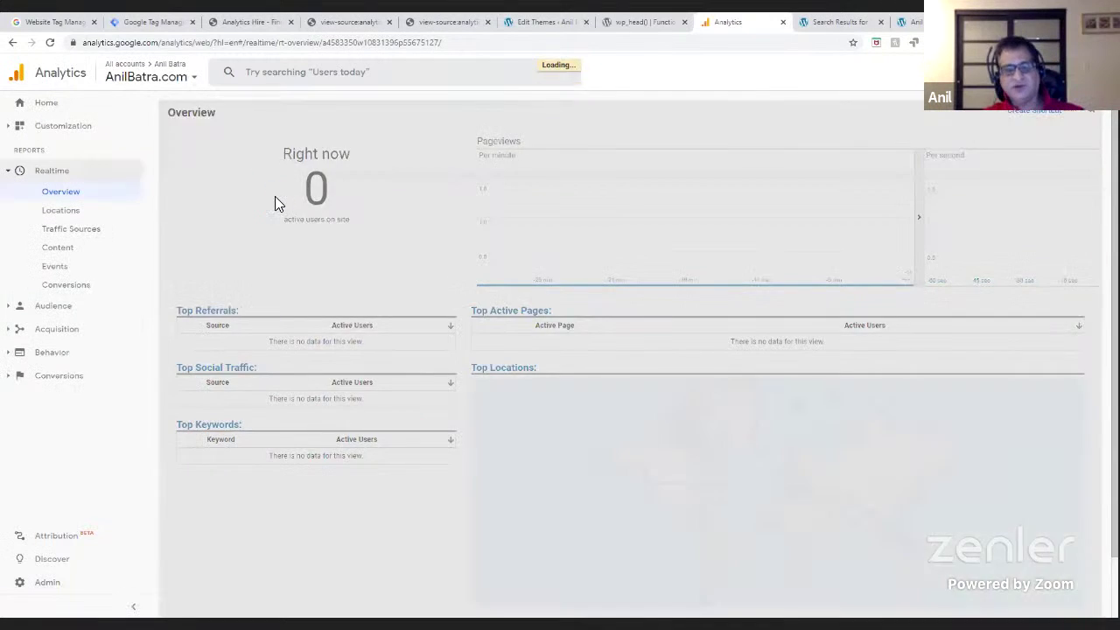